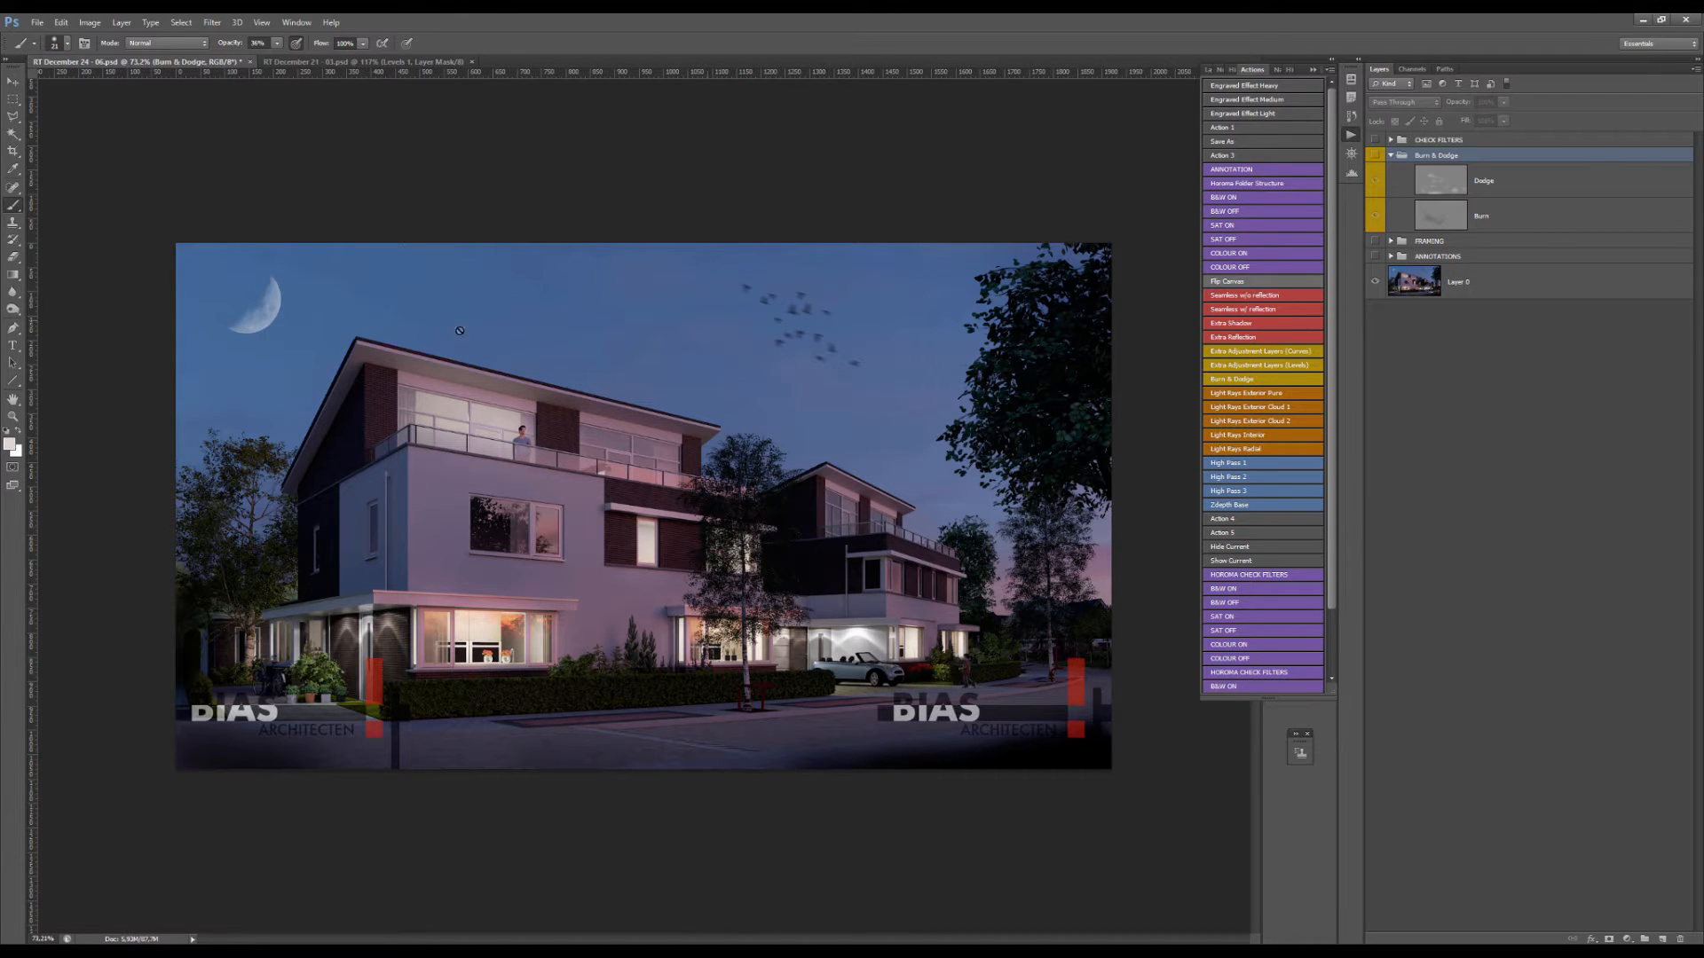
{"action": "scroll", "coordinate": [658, 551], "scroll_direction": "down", "scroll_amount": 2}
{"action": "scroll", "coordinate": [658, 551], "scroll_direction": "up", "scroll_amount": 3}
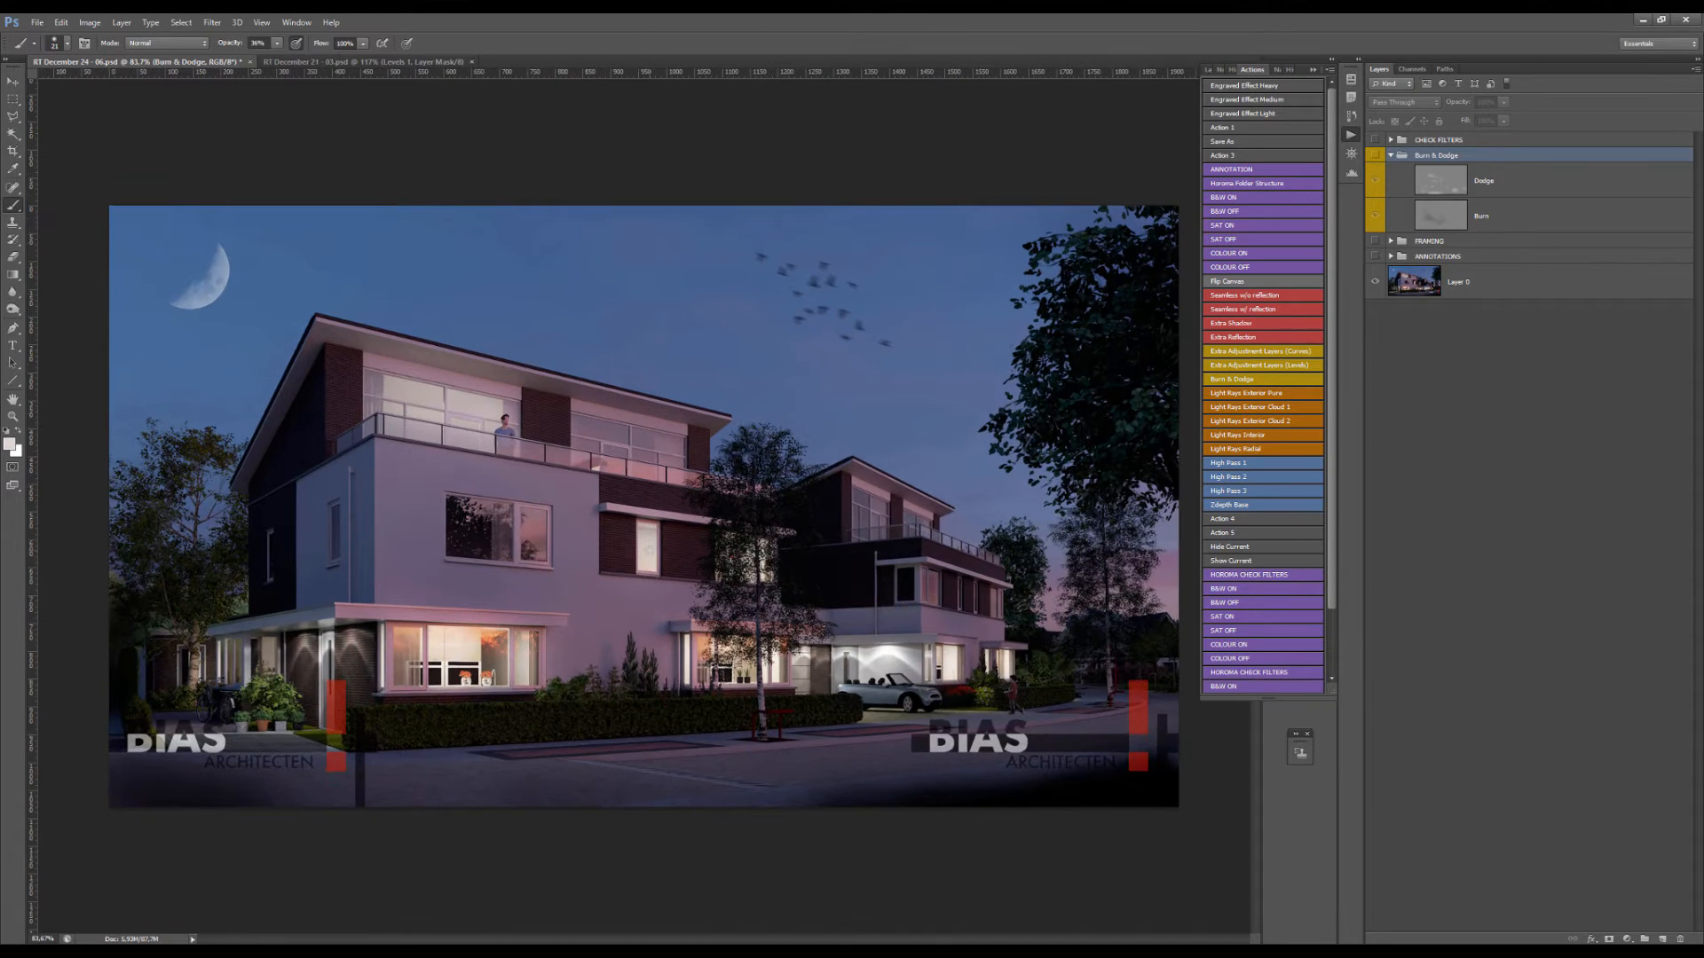
{"action": "scroll", "coordinate": [649, 550], "scroll_direction": "down", "scroll_amount": 5}
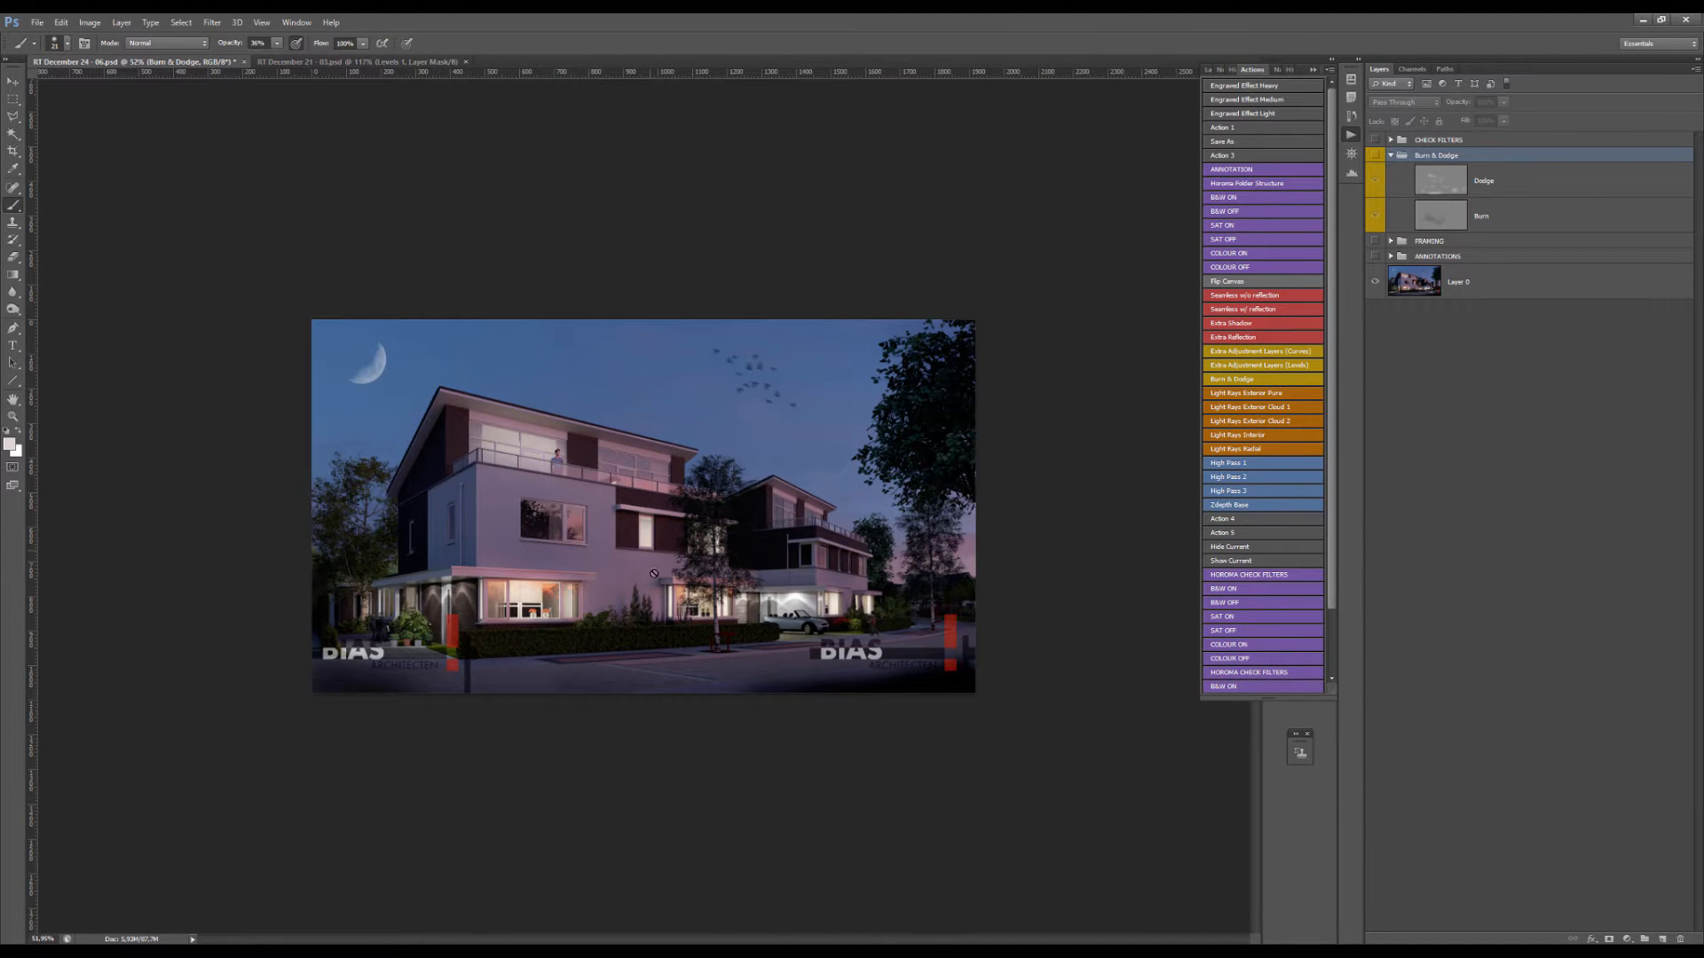
{"action": "scroll", "coordinate": [642, 585], "scroll_direction": "up", "scroll_amount": 3}
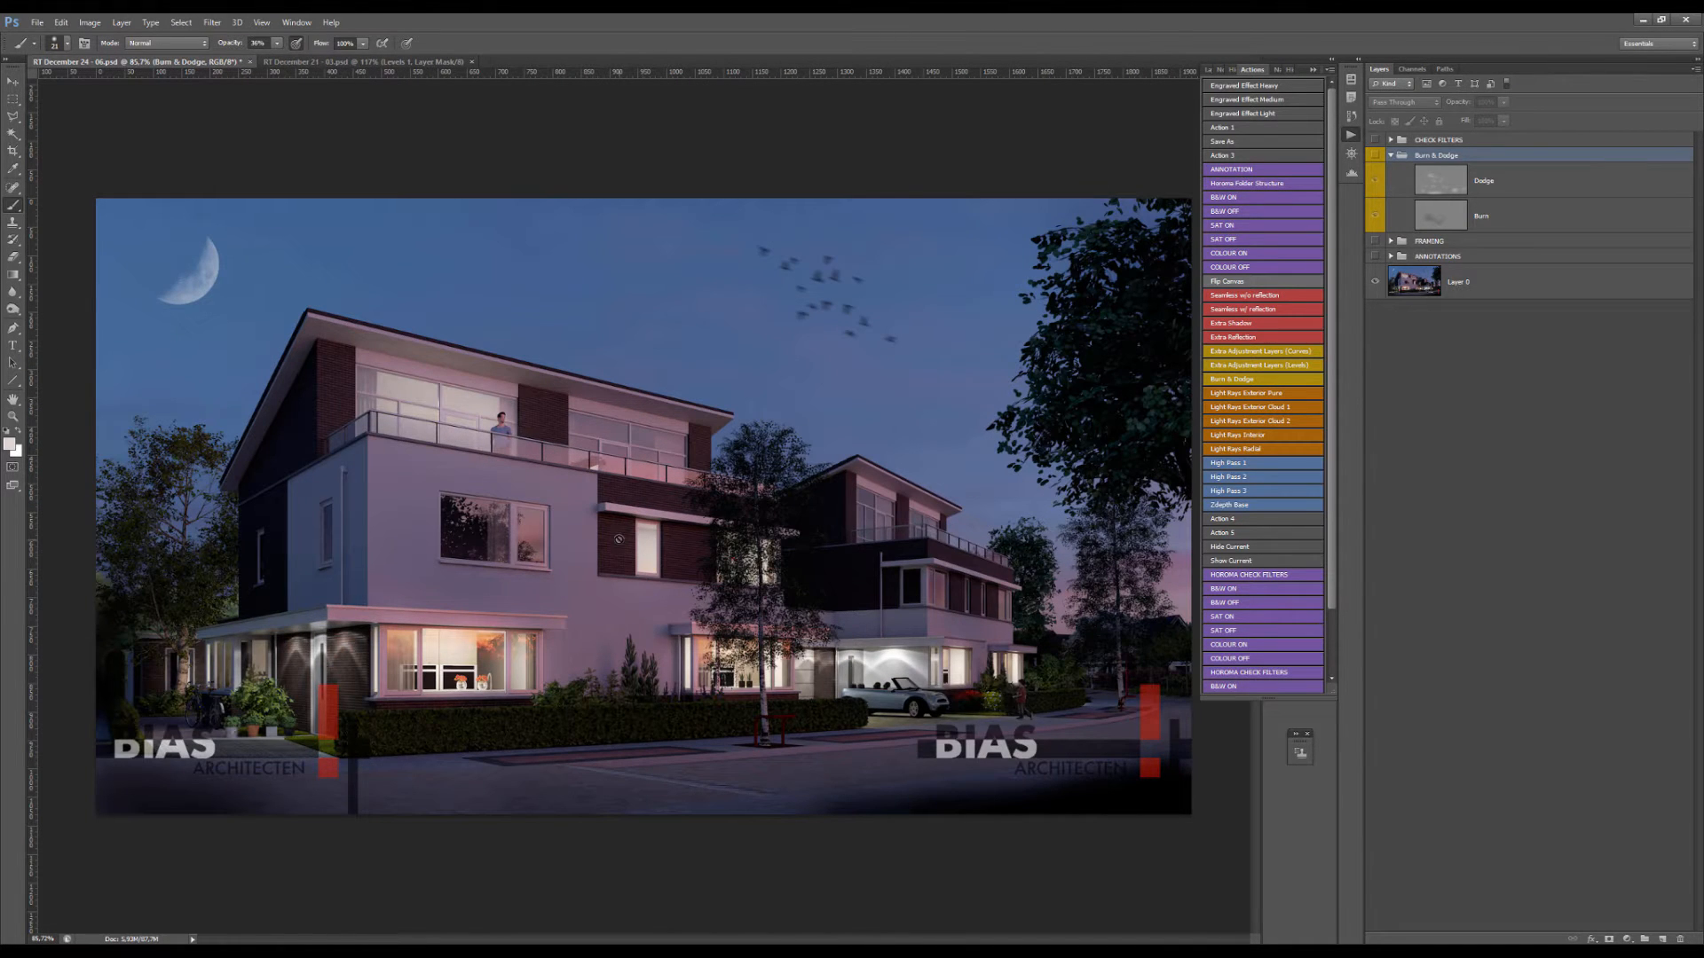
{"action": "scroll", "coordinate": [642, 585], "scroll_direction": "down", "scroll_amount": 3}
{"action": "scroll", "coordinate": [674, 544], "scroll_direction": "up", "scroll_amount": 3}
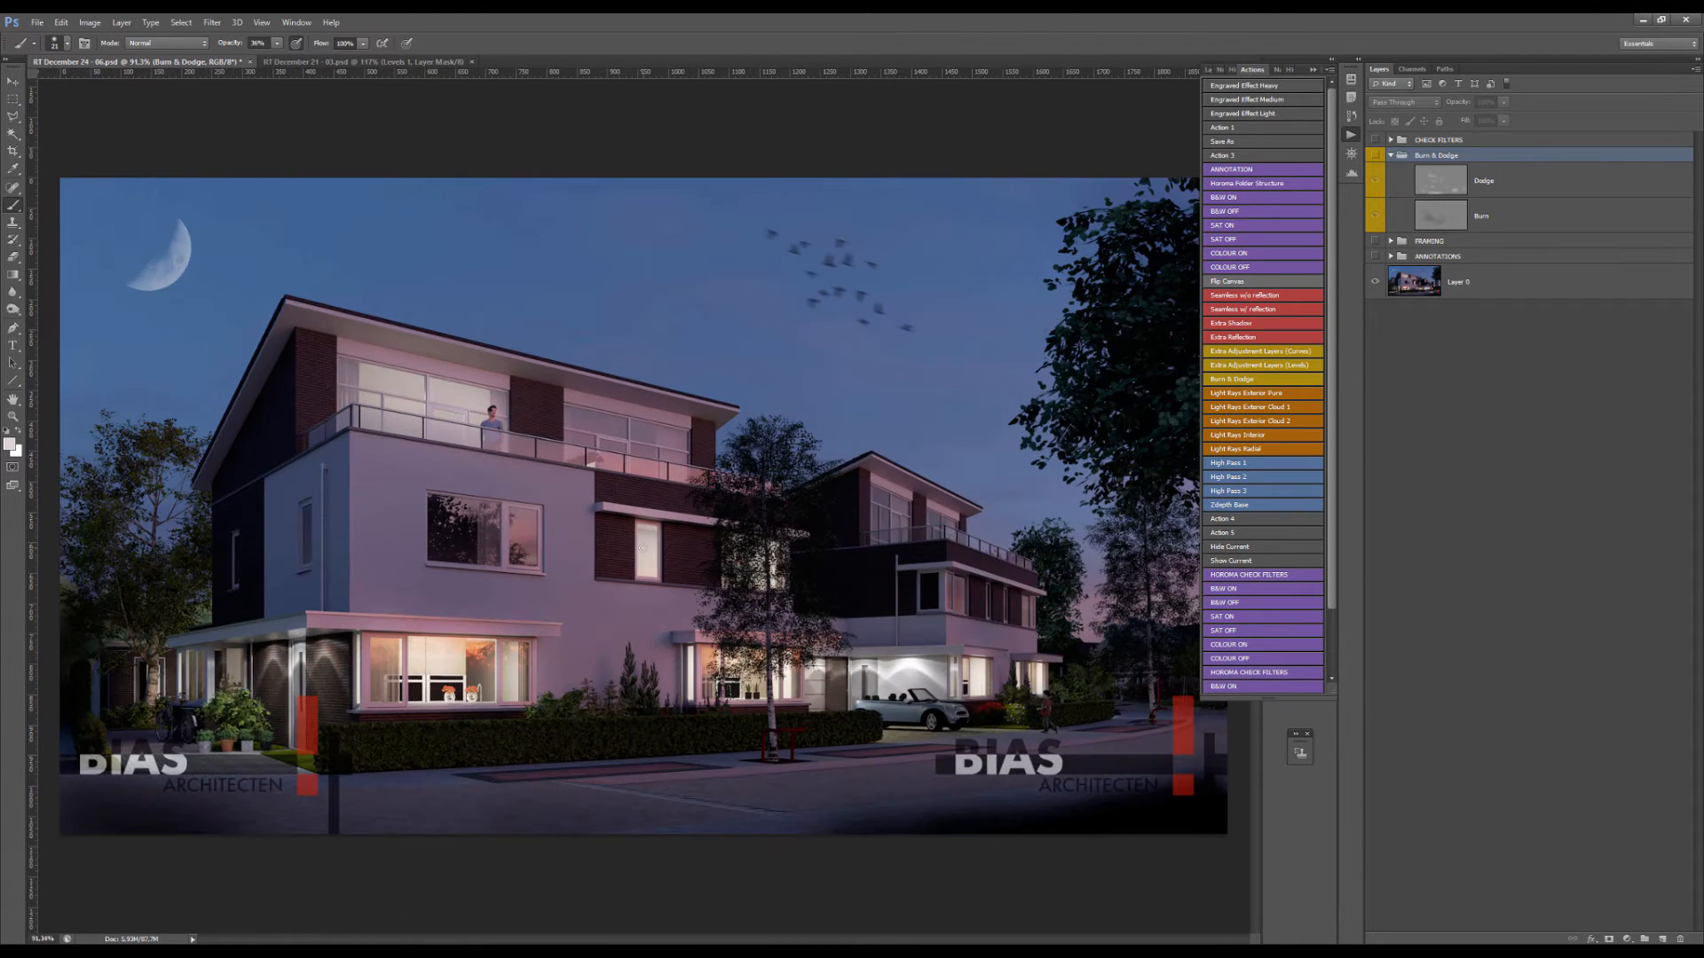
{"action": "scroll", "coordinate": [637, 545], "scroll_direction": "down", "scroll_amount": 2}
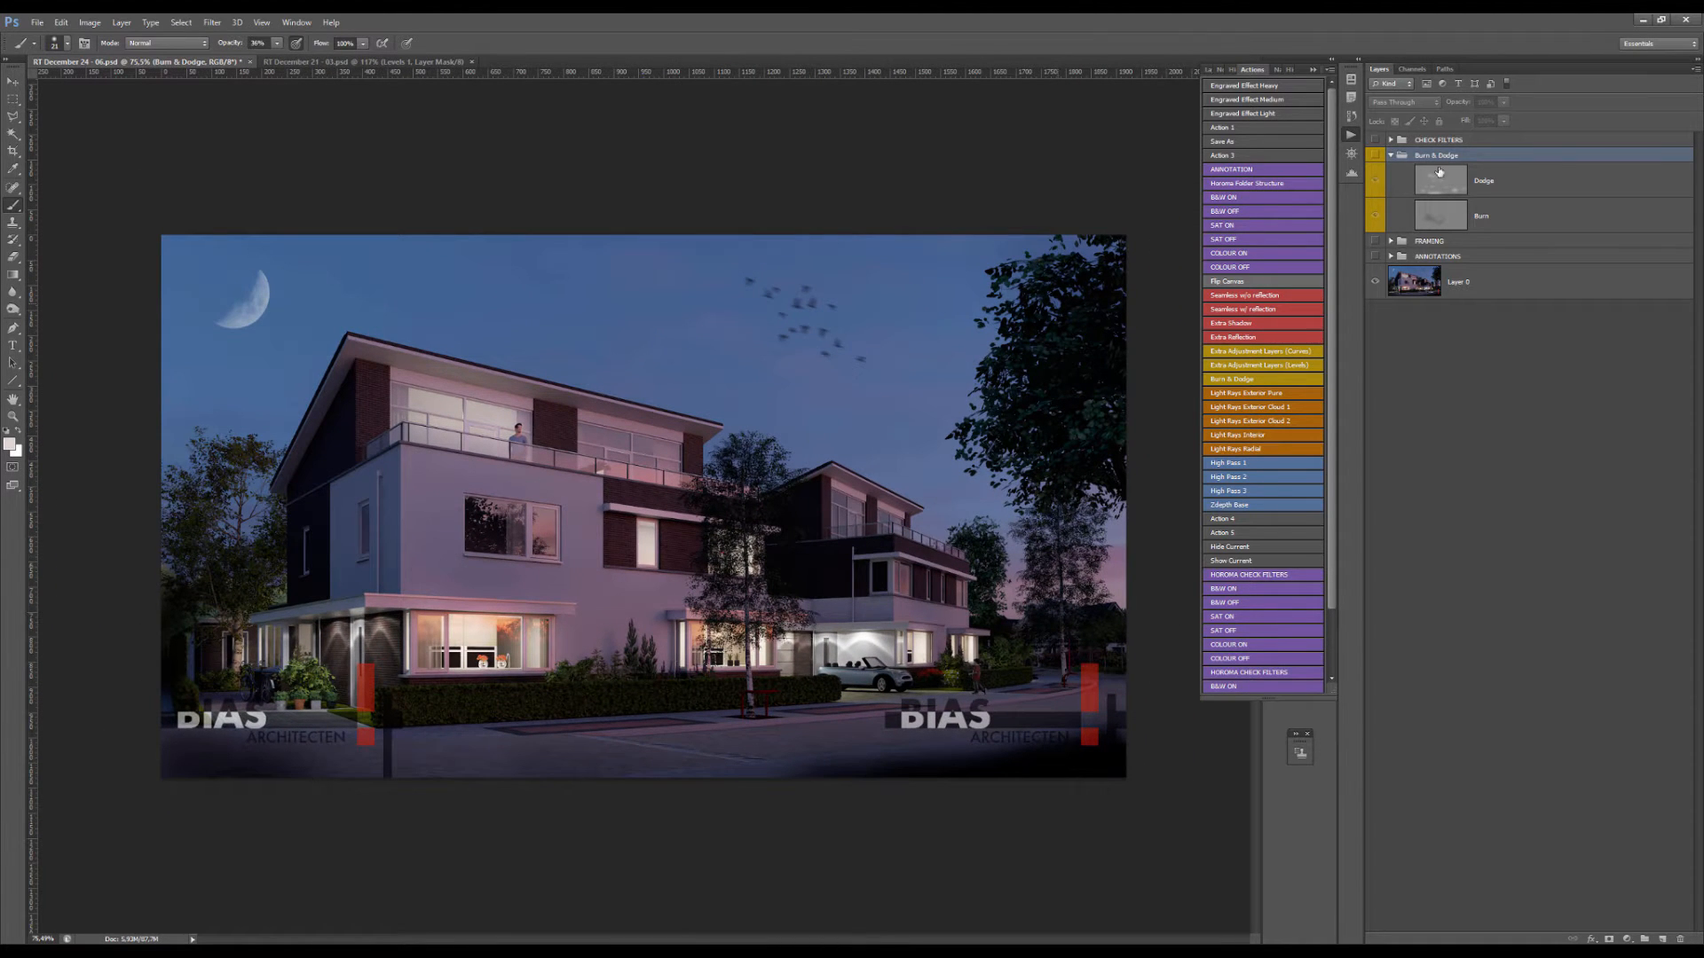
- Create a new layer and move it to the top of the stack, above the CHECK FILTERS group
{"action": "left_click", "coordinate": [1662, 938]}
{"action": "left_click_drag", "start_coordinate": [1456, 182], "coordinate": [1454, 133]}
{"action": "scroll", "coordinate": [759, 479], "scroll_direction": "down", "scroll_amount": 2}
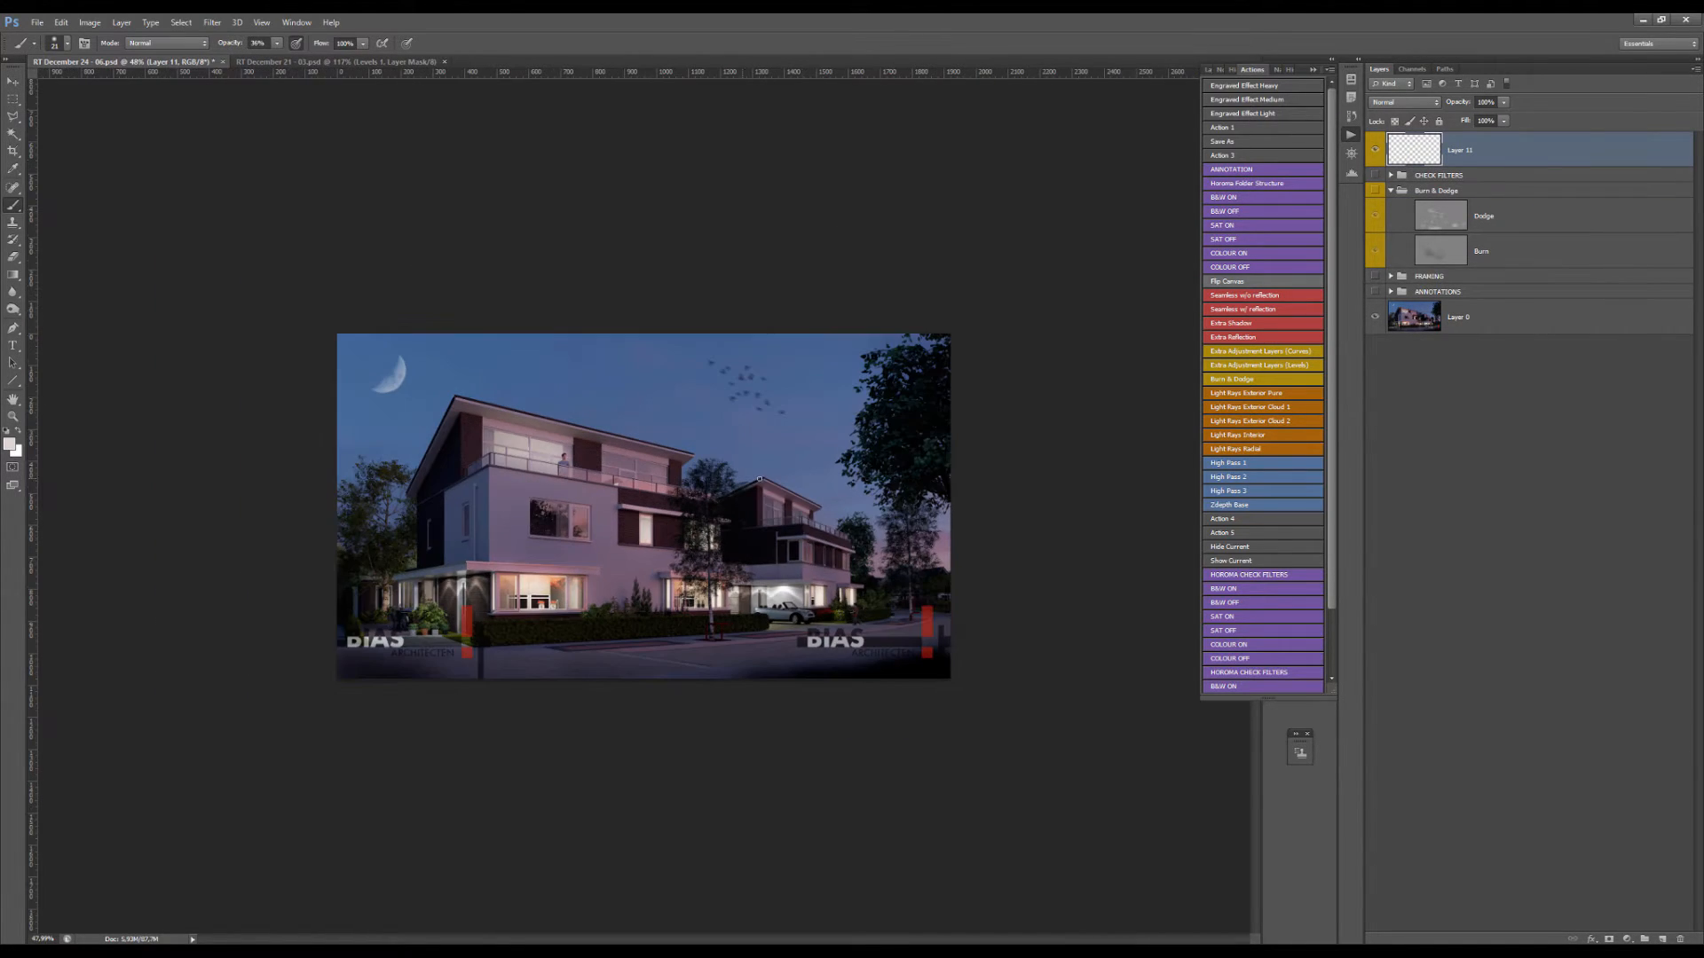
{"action": "right_click", "coordinate": [590, 583], "text": "alt"}
{"action": "scroll", "coordinate": [589, 583], "scroll_direction": "up", "scroll_amount": 2}
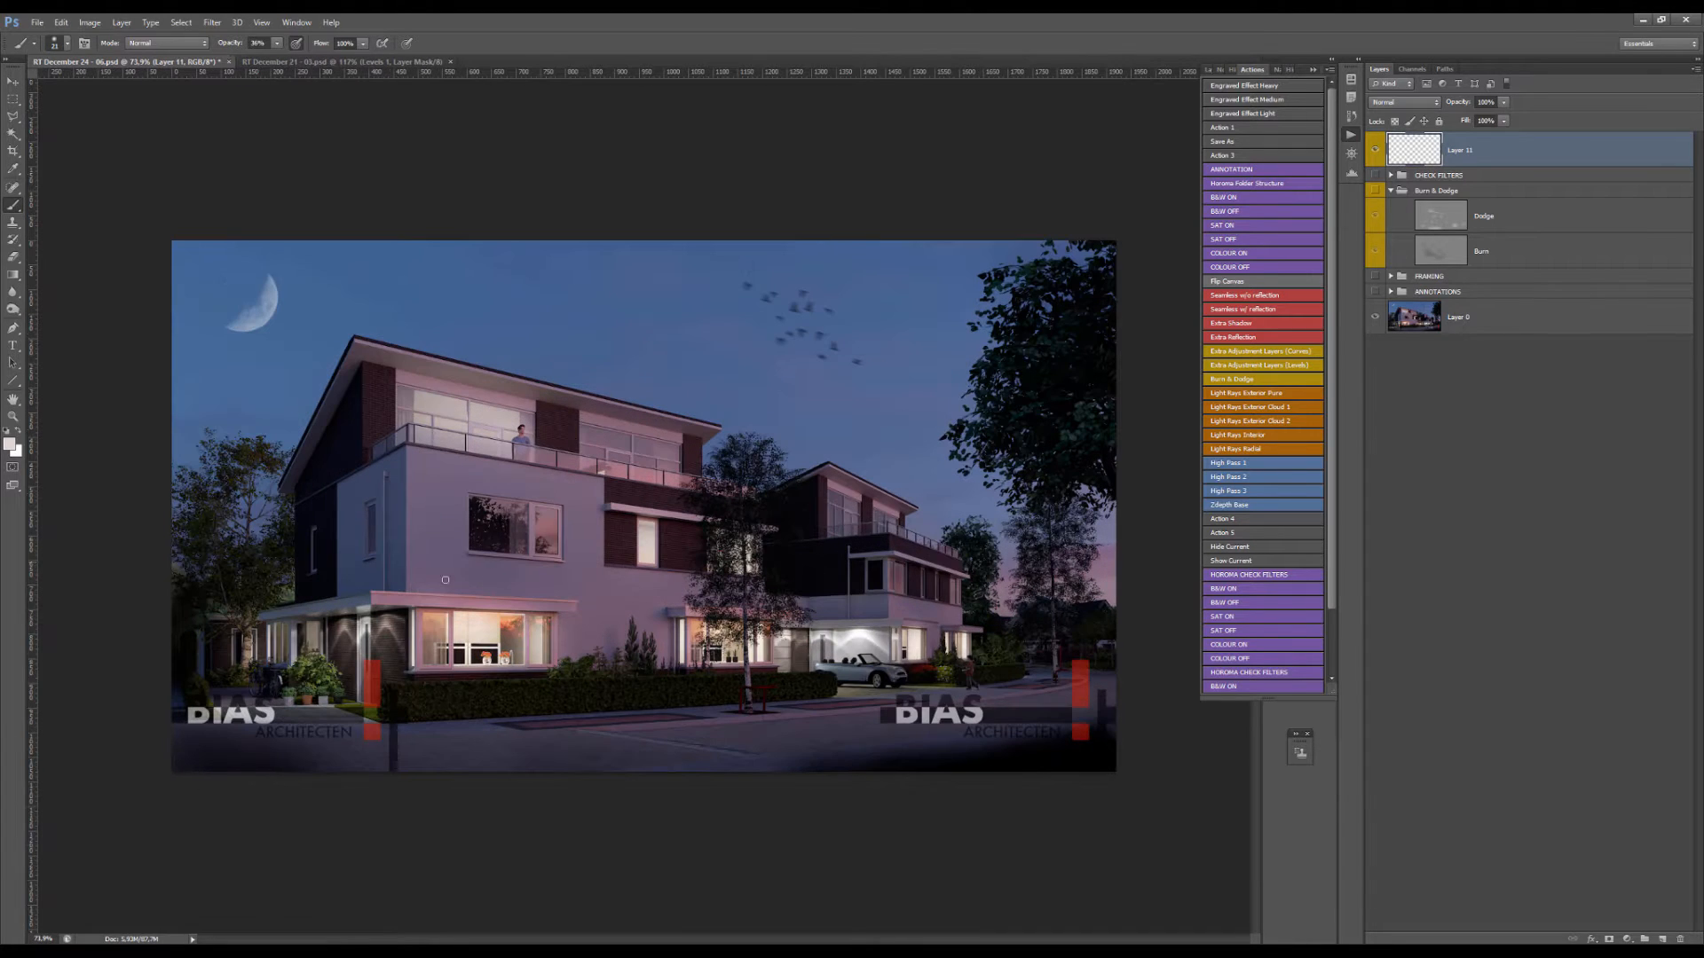
{"action": "mouse_move", "coordinate": [522, 567]}
{"action": "left_mouse_down"}
{"action": "mouse_move", "coordinate": [225, 643]}
{"action": "mouse_move", "coordinate": [495, 742]}
{"action": "left_mouse_up"}
{"action": "key", "text": "ctrl+z"}
- Set the foreground colour to a bright red
{"action": "left_click", "coordinate": [10, 444]}
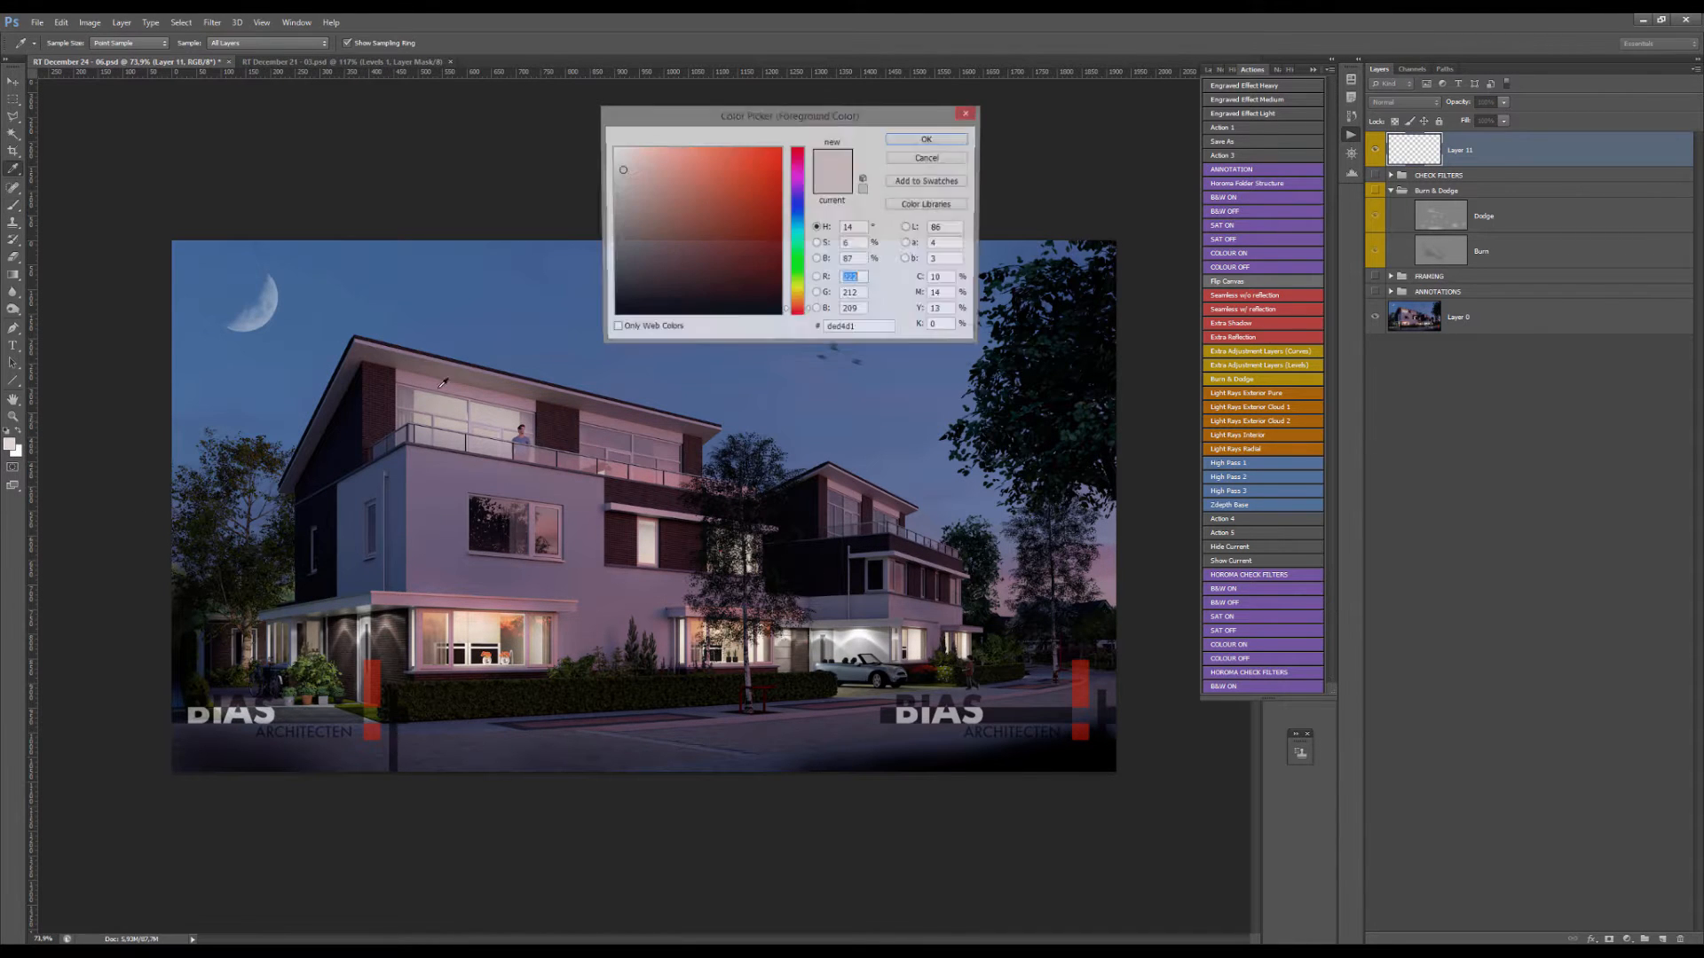
{"action": "left_click", "coordinate": [761, 158]}
{"action": "left_click", "coordinate": [925, 139]}
- Draw a red ellipse around the entrance and the corner window on the ground floor
{"action": "mouse_move", "coordinate": [518, 607]}
{"action": "left_mouse_down"}
{"action": "mouse_move", "coordinate": [171, 621]}
{"action": "mouse_move", "coordinate": [364, 584]}
{"action": "left_mouse_up"}
{"action": "scroll", "coordinate": [334, 673], "scroll_direction": "up", "scroll_amount": 5}
{"action": "left_click_drag", "start_coordinate": [290, 694], "coordinate": [383, 635]}
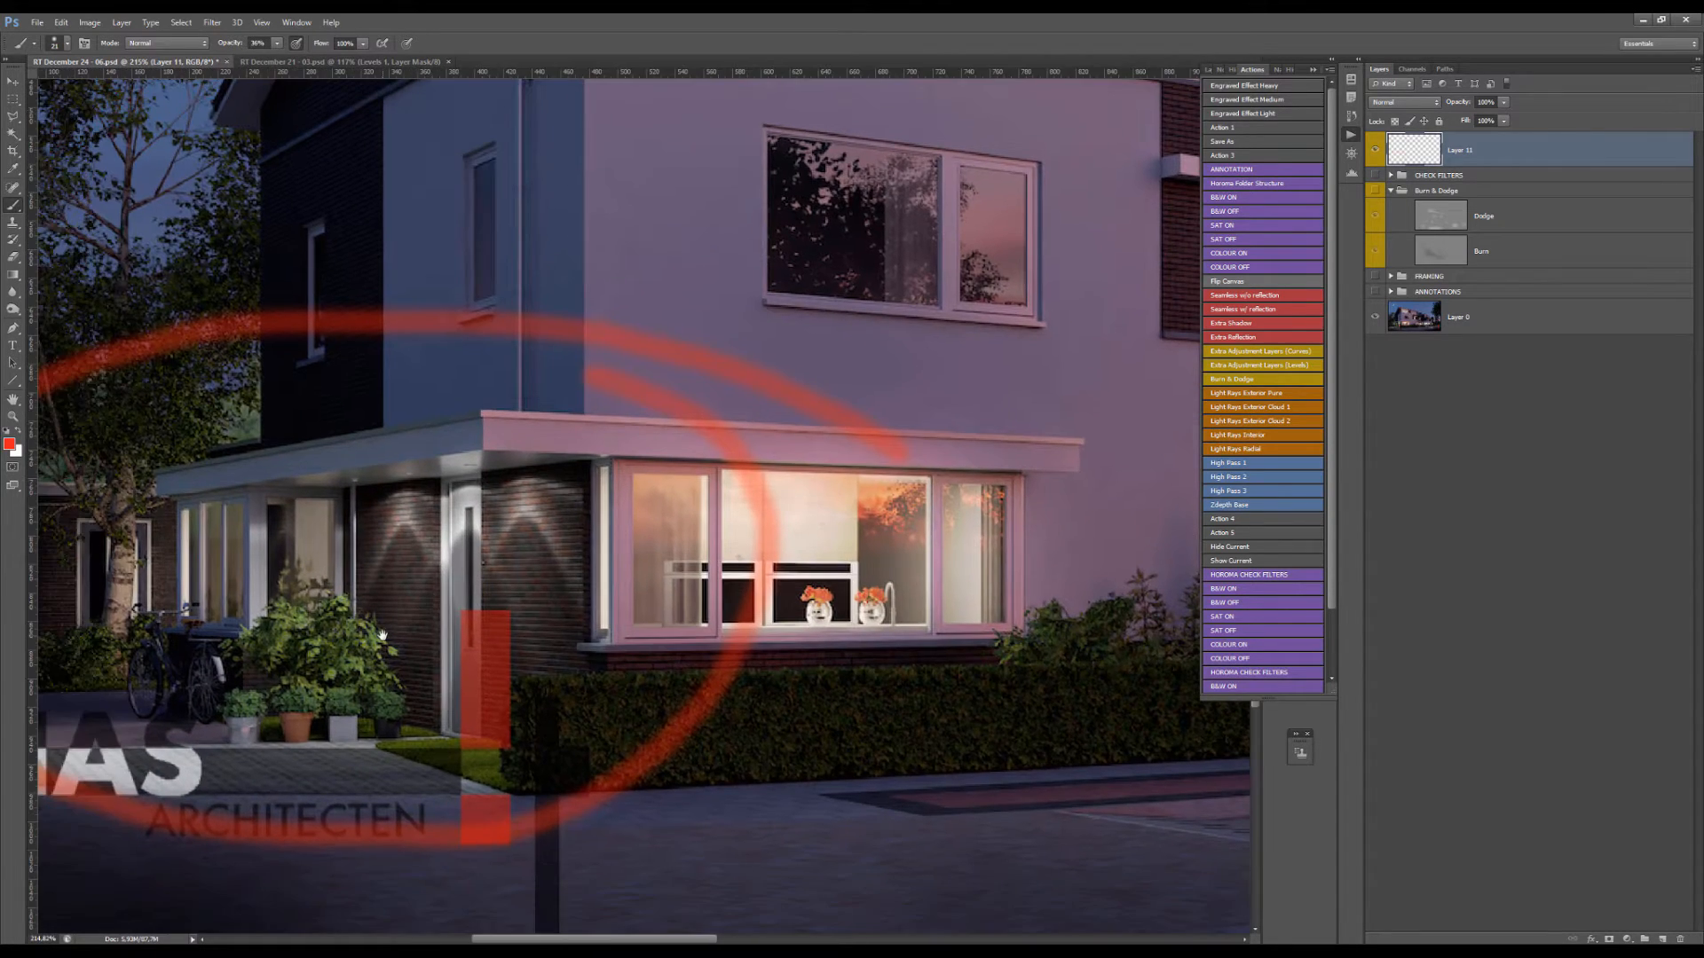
{"action": "scroll", "coordinate": [383, 635], "scroll_direction": "down", "scroll_amount": 2}
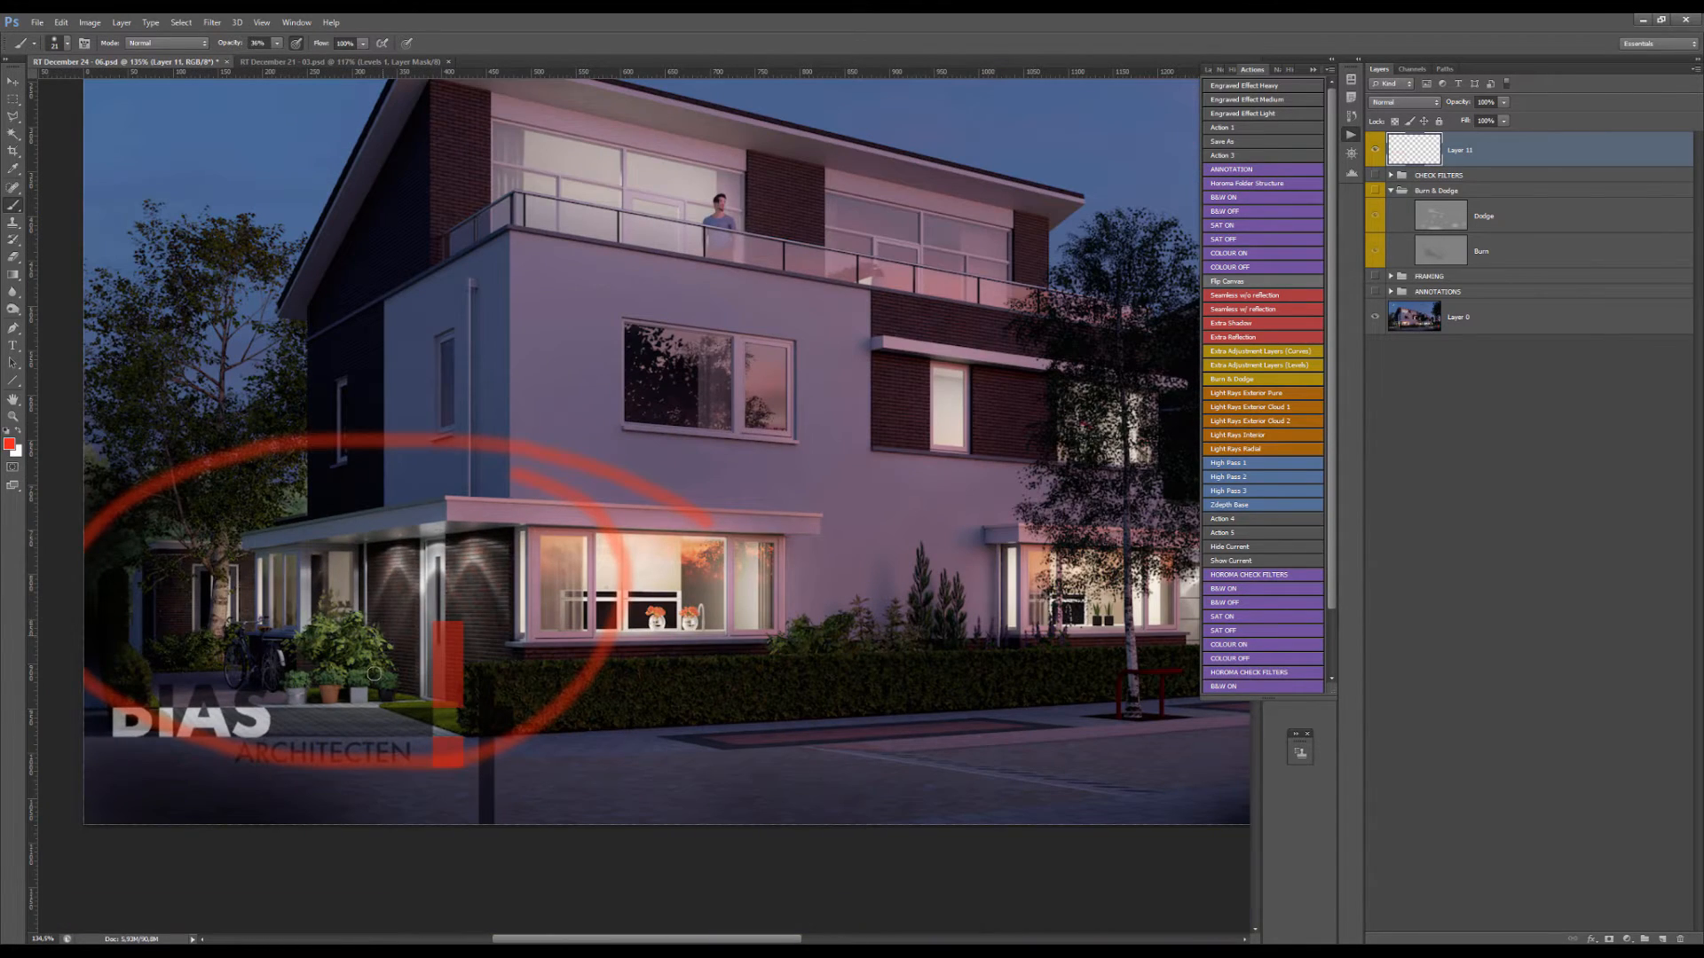
{"action": "scroll", "coordinate": [386, 670], "scroll_direction": "down", "scroll_amount": 3}
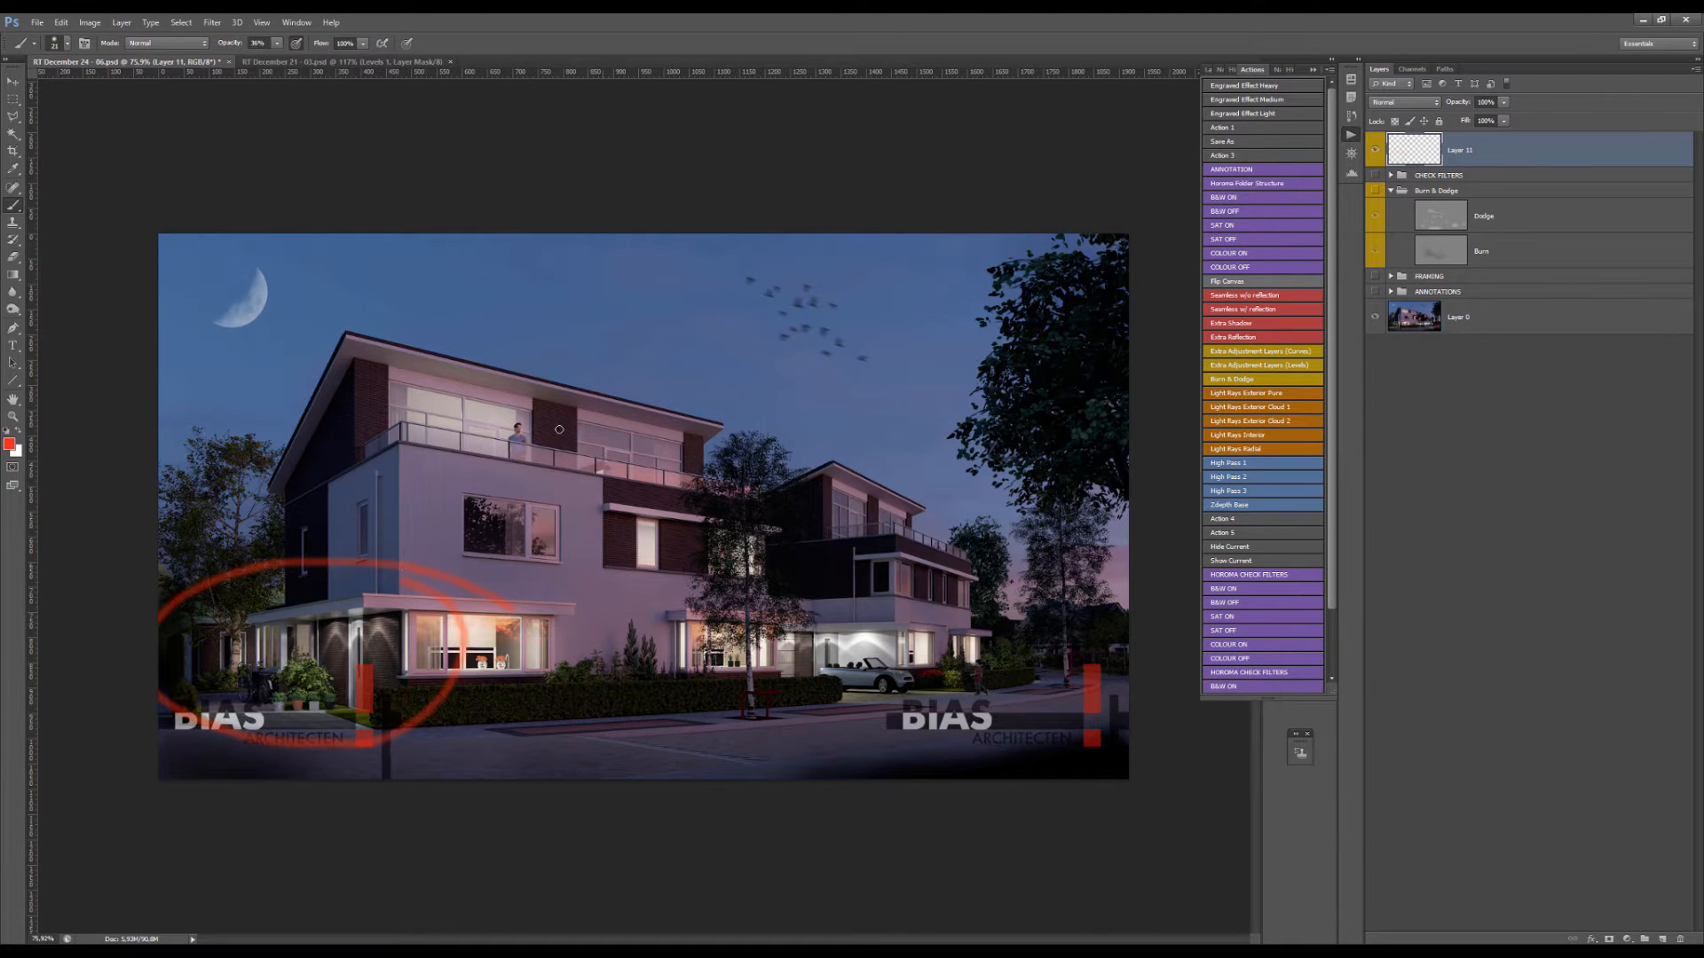
- Draw a red curve across the upper floors and a loop around the ground-floor zone, and clear all strokes from the layer
{"action": "mouse_move", "coordinate": [482, 292]}
{"action": "left_mouse_down"}
{"action": "mouse_move", "coordinate": [771, 594]}
{"action": "mouse_move", "coordinate": [1115, 530]}
{"action": "mouse_move", "coordinate": [1071, 401]}
{"action": "left_mouse_up"}
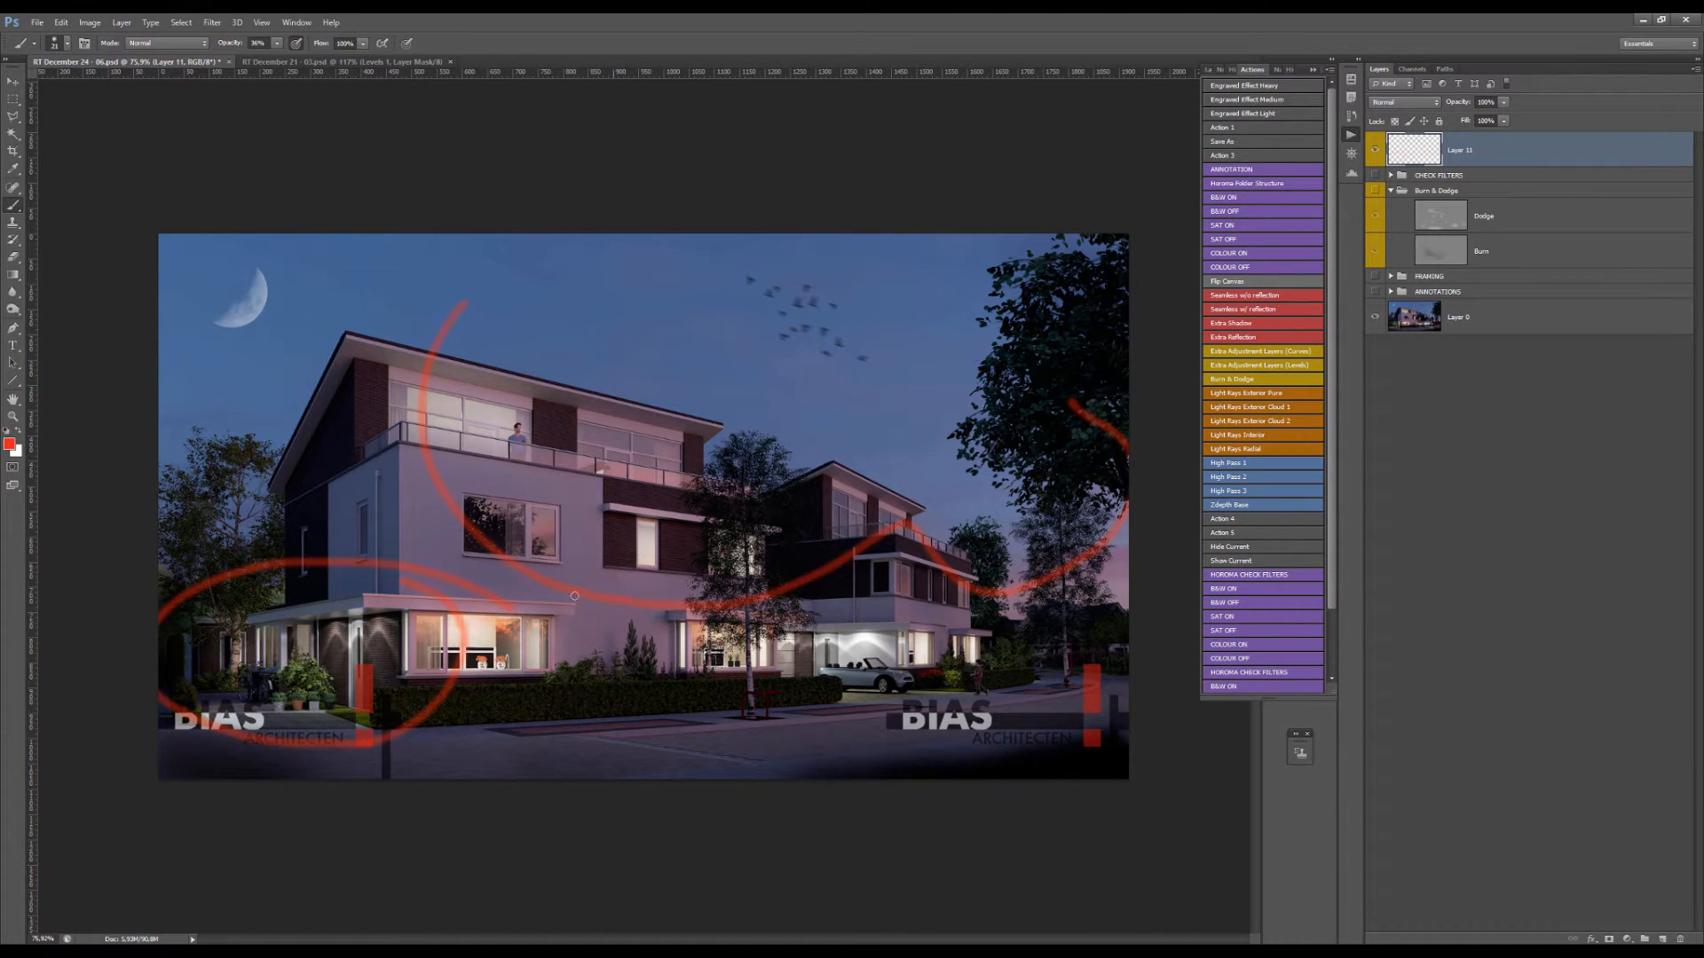
{"action": "mouse_move", "coordinate": [222, 602]}
{"action": "left_mouse_down"}
{"action": "mouse_move", "coordinate": [400, 585]}
{"action": "mouse_move", "coordinate": [1078, 632]}
{"action": "mouse_move", "coordinate": [879, 757]}
{"action": "mouse_move", "coordinate": [181, 607]}
{"action": "mouse_move", "coordinate": [883, 593]}
{"action": "mouse_move", "coordinate": [1123, 759]}
{"action": "mouse_move", "coordinate": [226, 710]}
{"action": "mouse_move", "coordinate": [1074, 630]}
{"action": "left_mouse_up"}
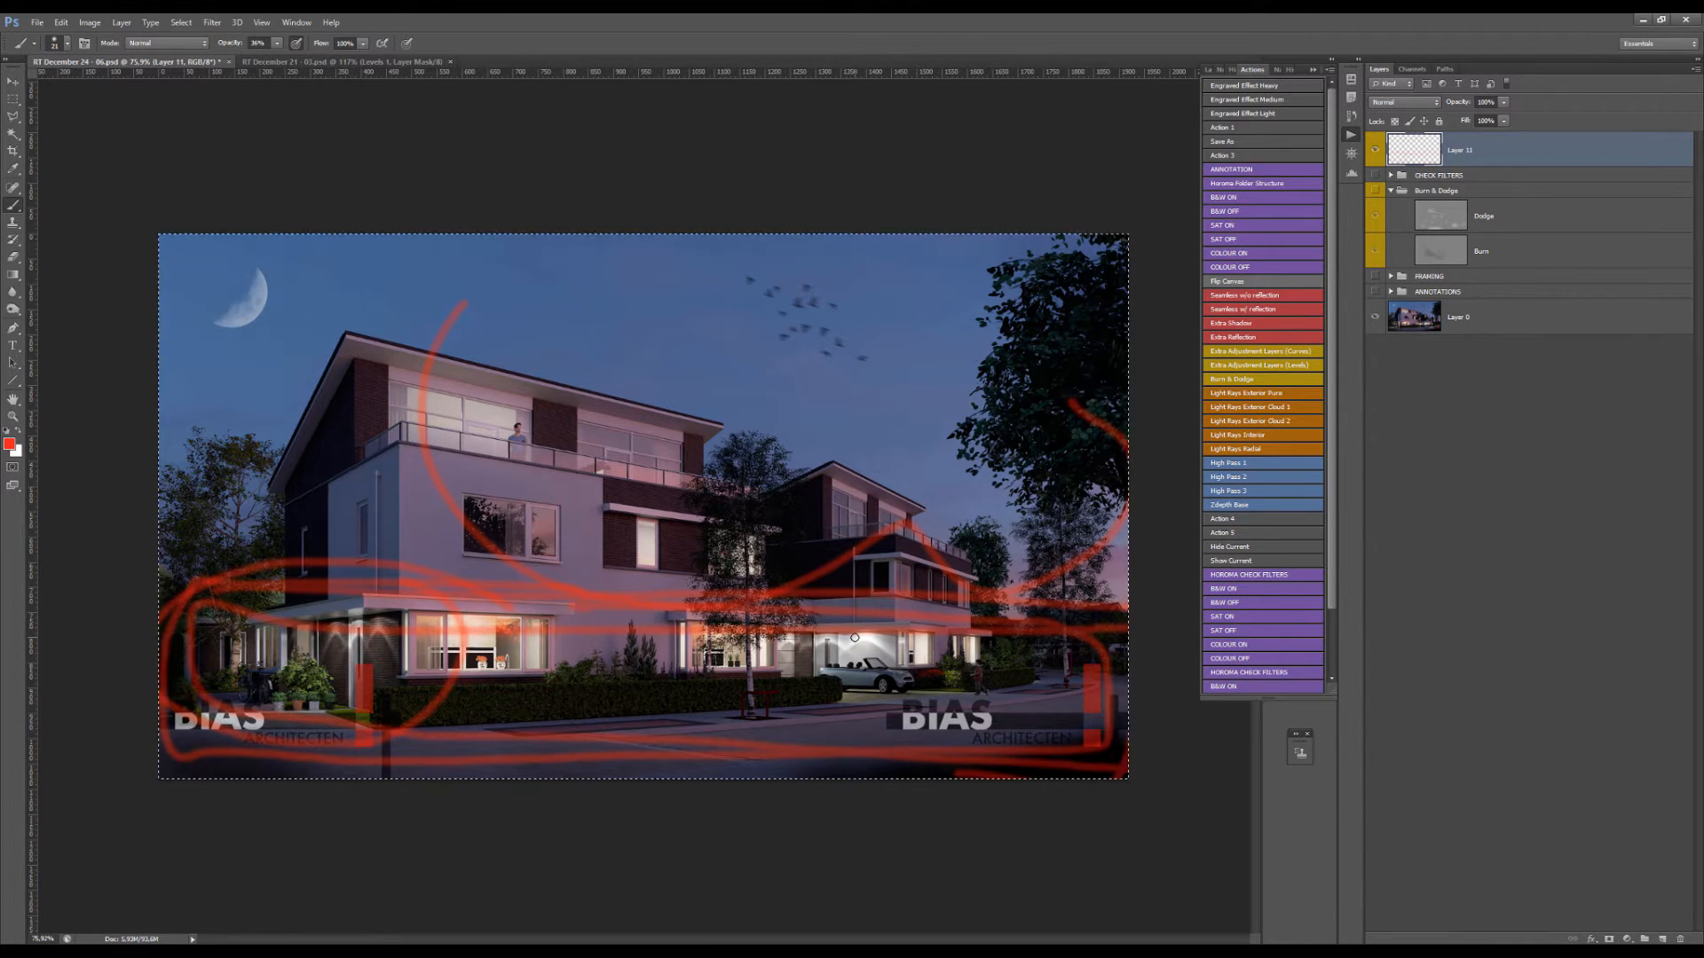
{"action": "key", "text": "ctrl+a"}
{"action": "key", "text": "Delete"}
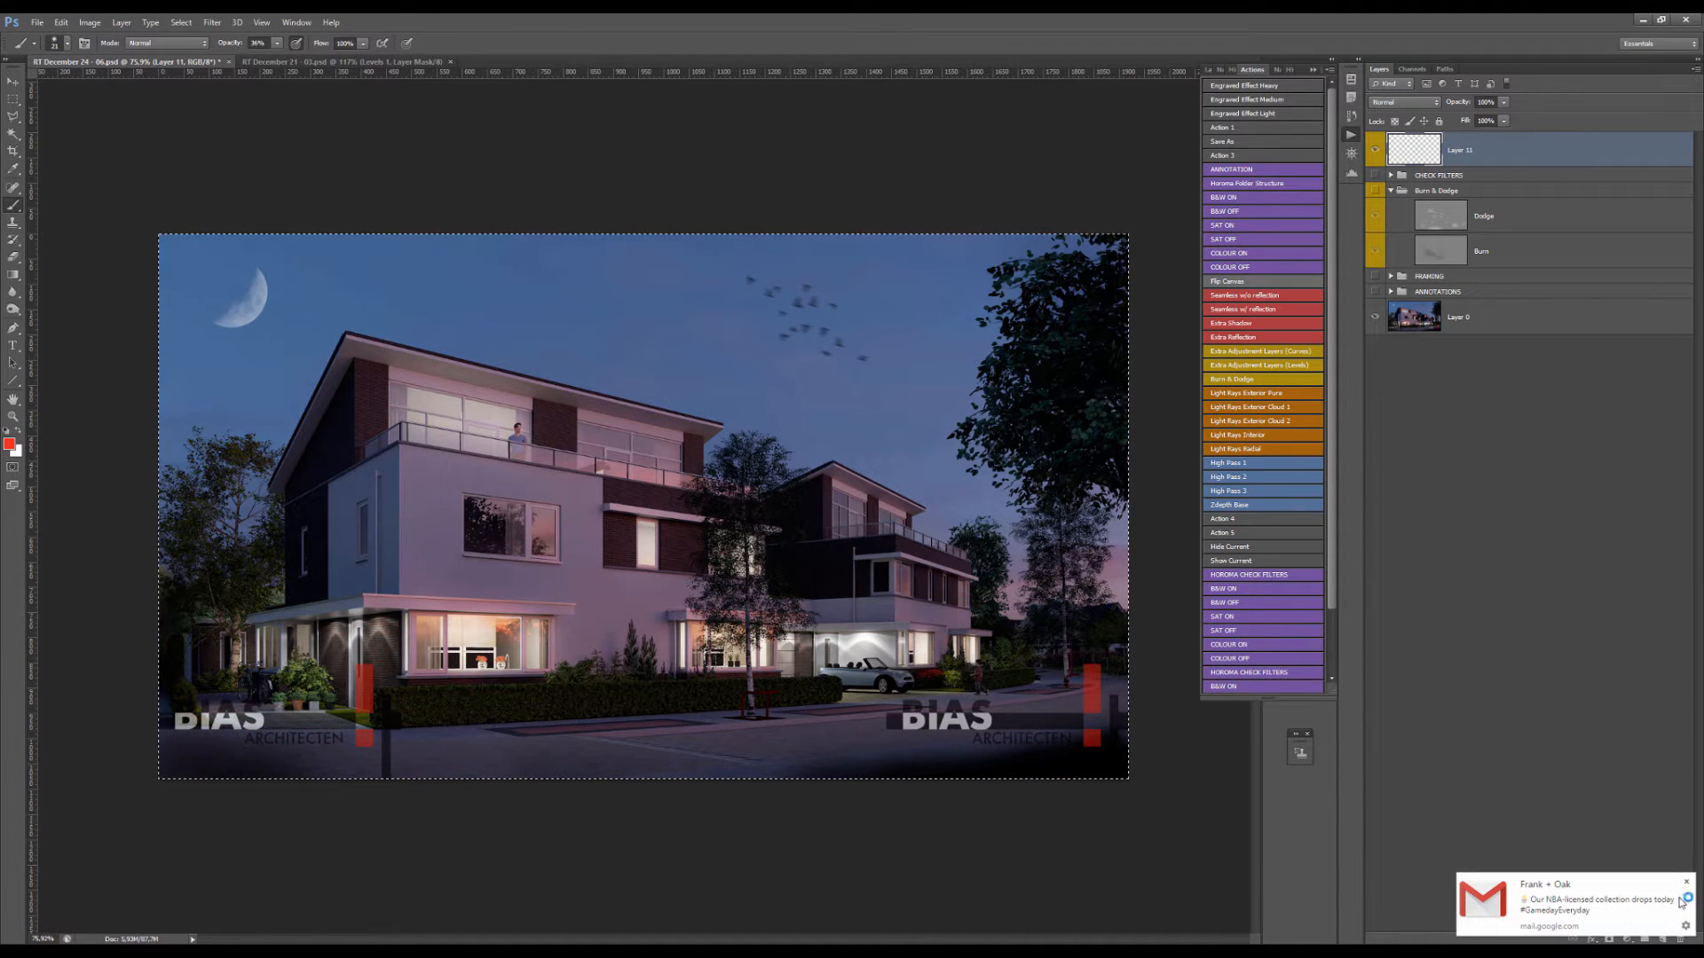
- Mark the upper-floor balcony with a red stroke, clear it from the layer and deselect
{"action": "left_click", "coordinate": [1685, 882]}
{"action": "mouse_move", "coordinate": [523, 449]}
{"action": "left_mouse_down"}
{"action": "mouse_move", "coordinate": [526, 378]}
{"action": "mouse_move", "coordinate": [596, 466]}
{"action": "mouse_move", "coordinate": [503, 389]}
{"action": "left_mouse_up"}
{"action": "key", "text": "Delete"}
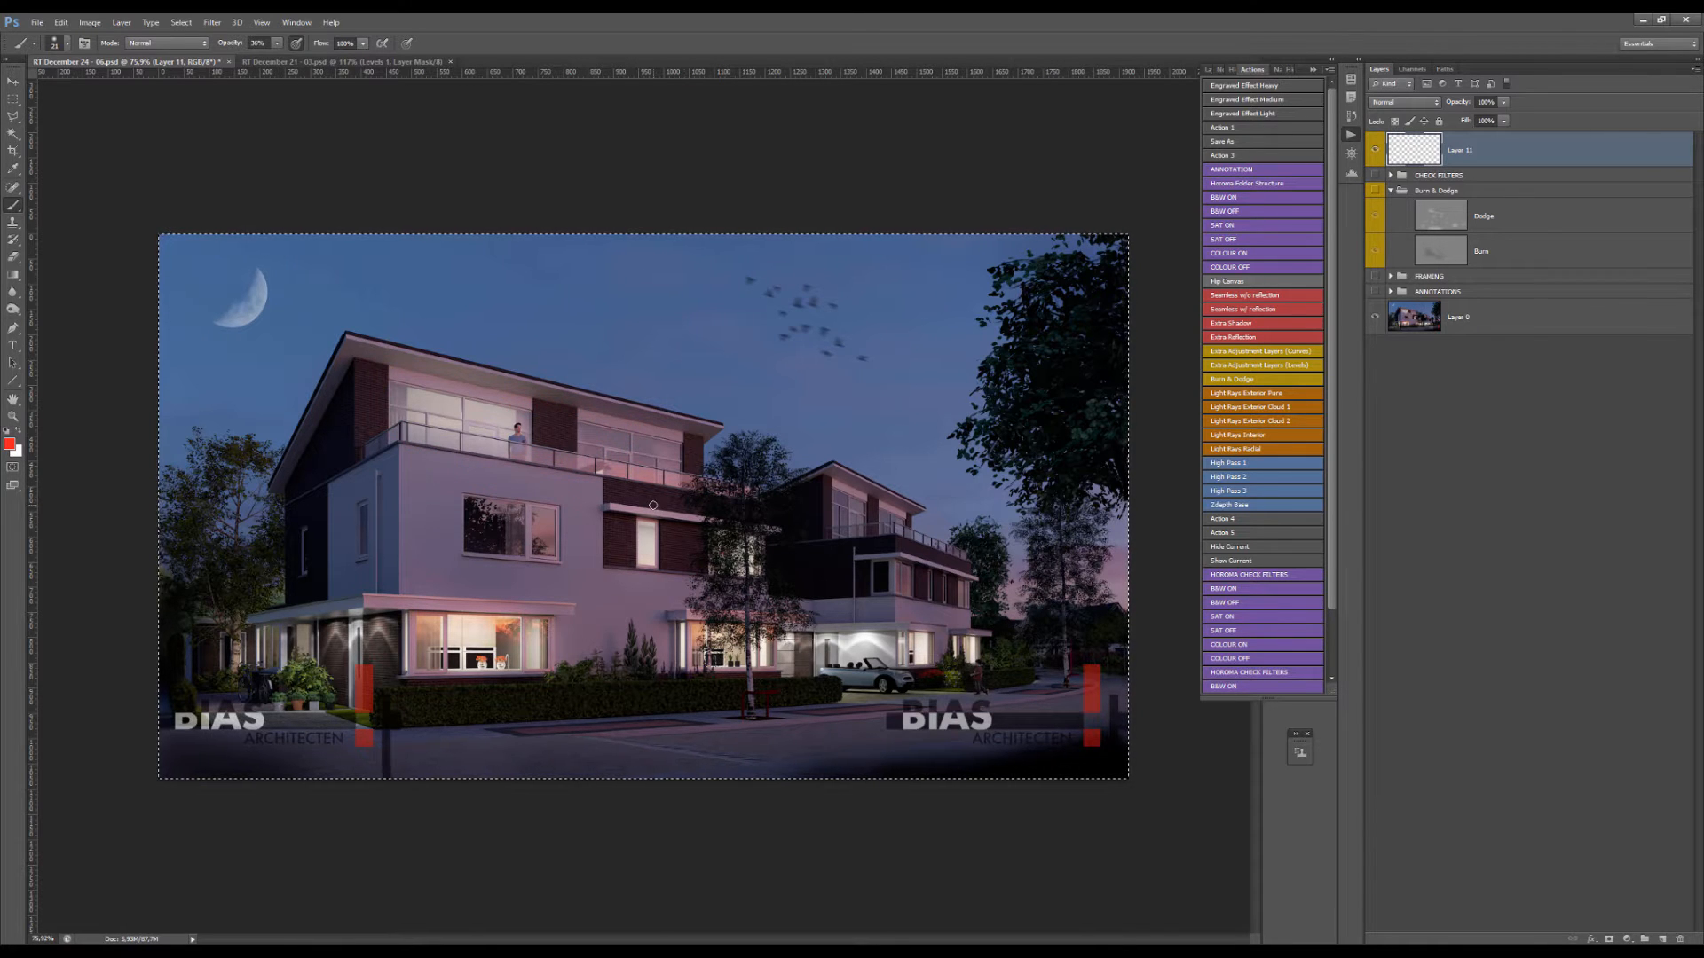
{"action": "scroll", "coordinate": [653, 513], "scroll_direction": "down", "scroll_amount": 2}
{"action": "key", "text": "ctrl+d"}
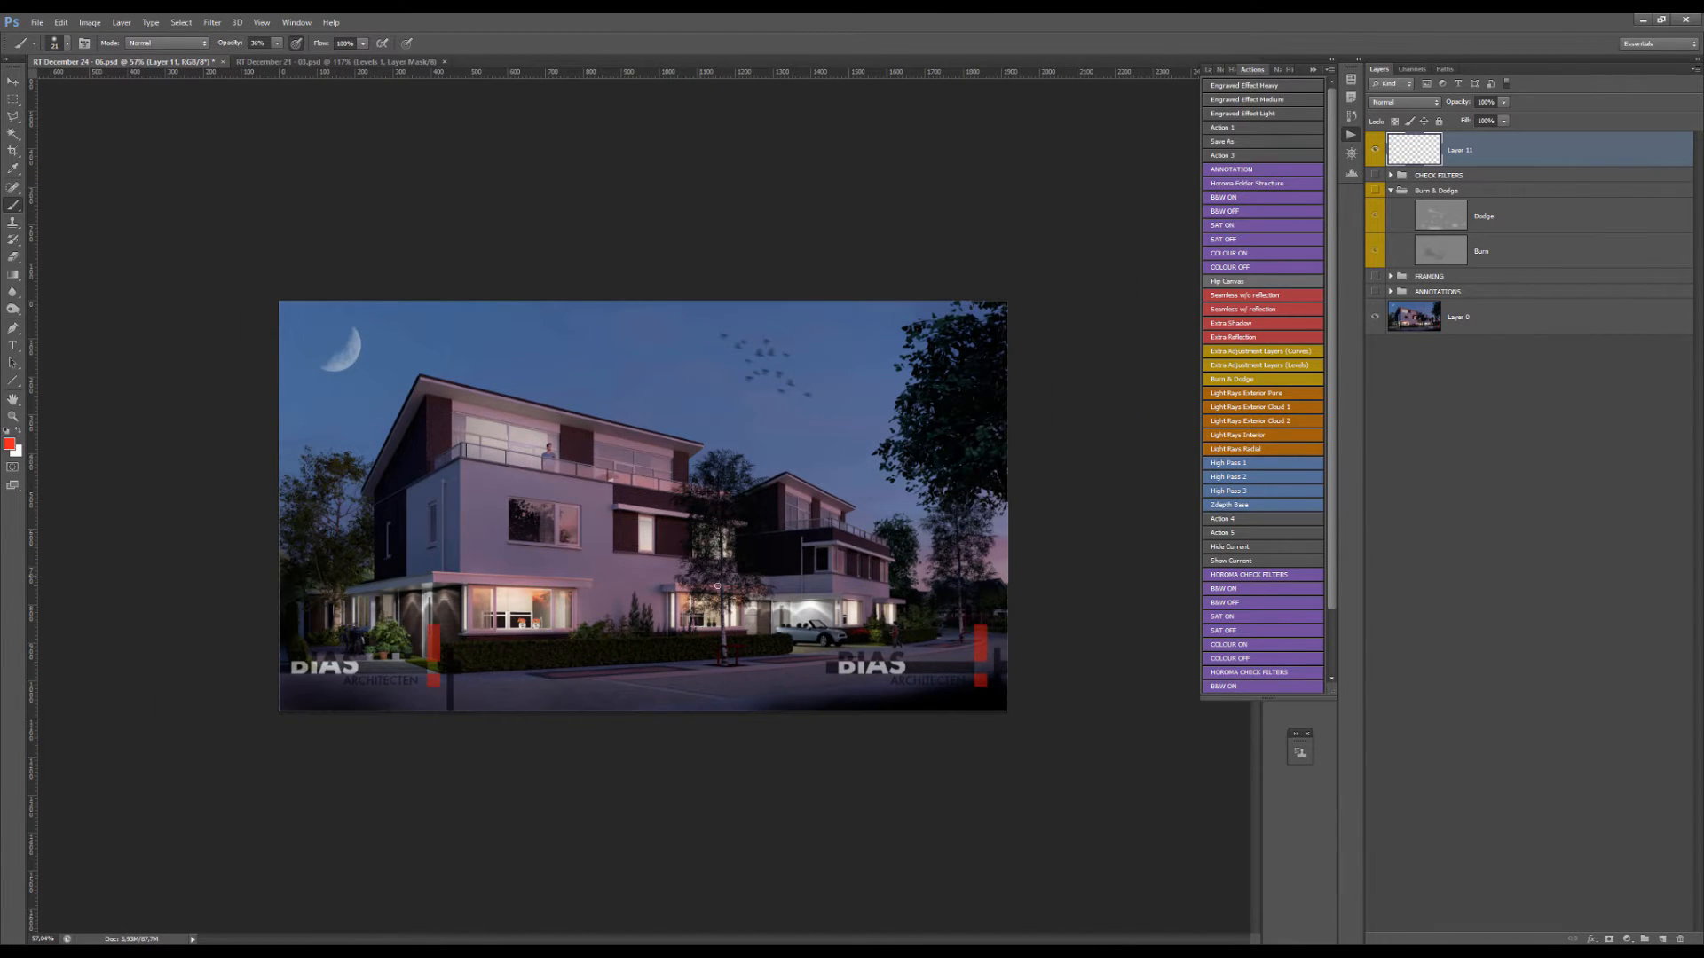
- Trace the front building's roofline and side edges with red brush strokes, and clear them from the layer
{"action": "scroll", "coordinate": [663, 647], "scroll_direction": "up", "scroll_amount": 4}
{"action": "scroll", "coordinate": [733, 692], "scroll_direction": "down", "scroll_amount": 2}
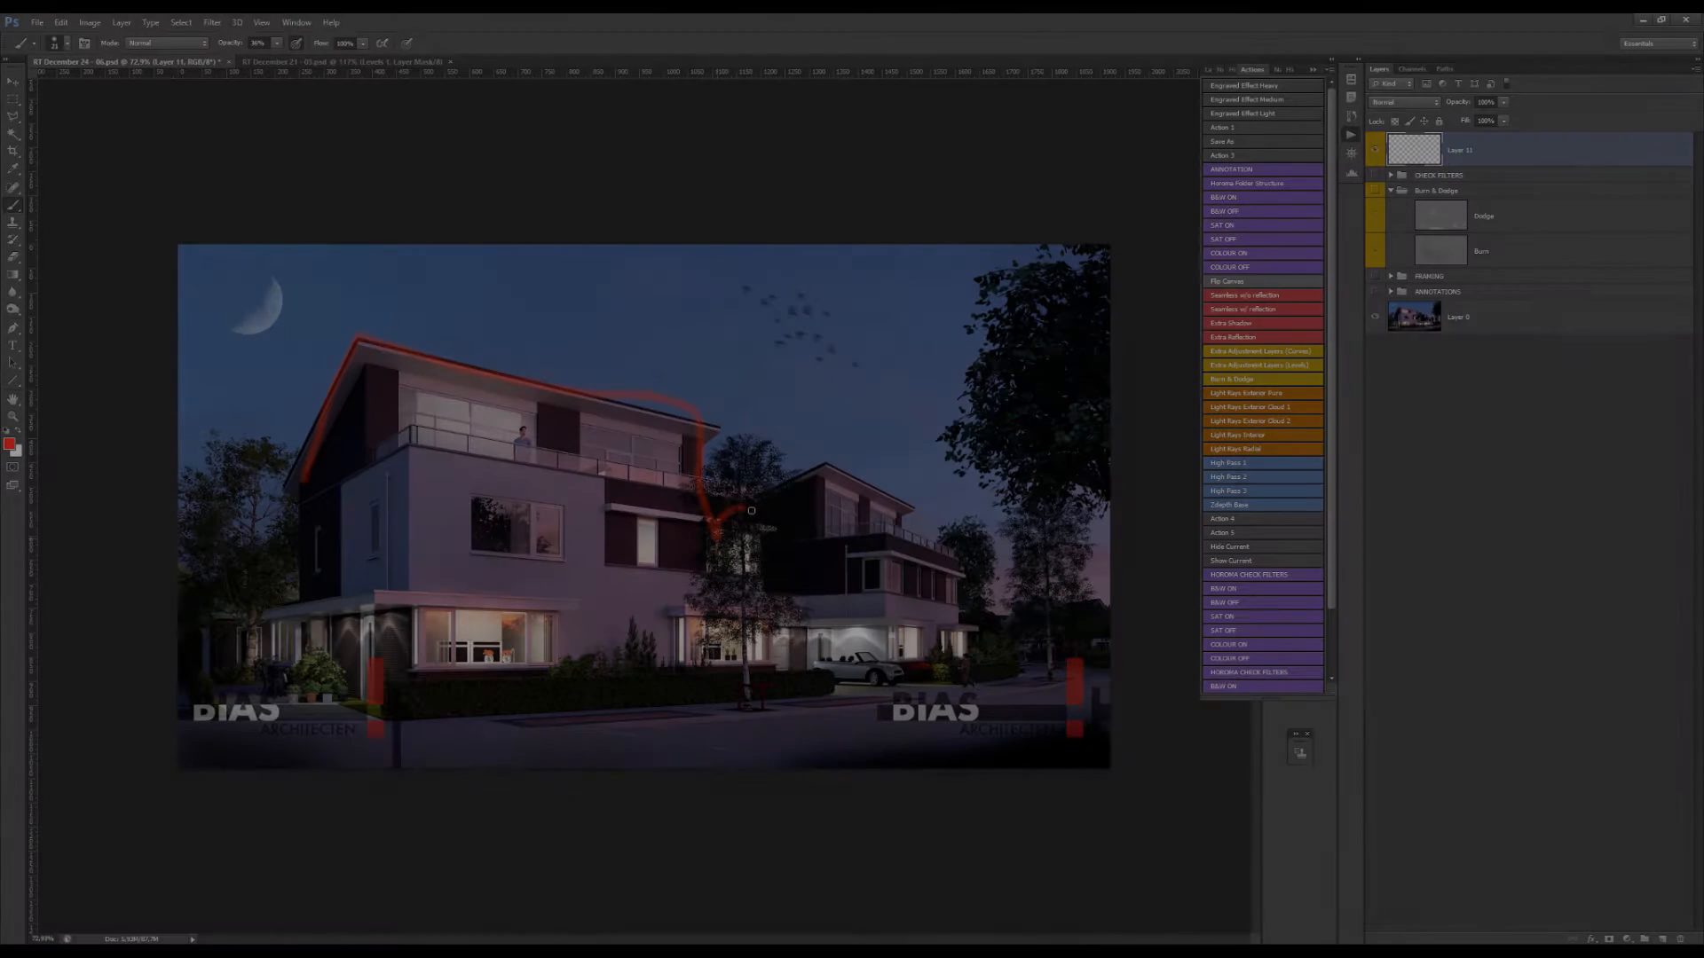
{"action": "mouse_move", "coordinate": [745, 530]}
{"action": "left_mouse_down"}
{"action": "mouse_move", "coordinate": [767, 619]}
{"action": "mouse_move", "coordinate": [831, 636]}
{"action": "left_mouse_up"}
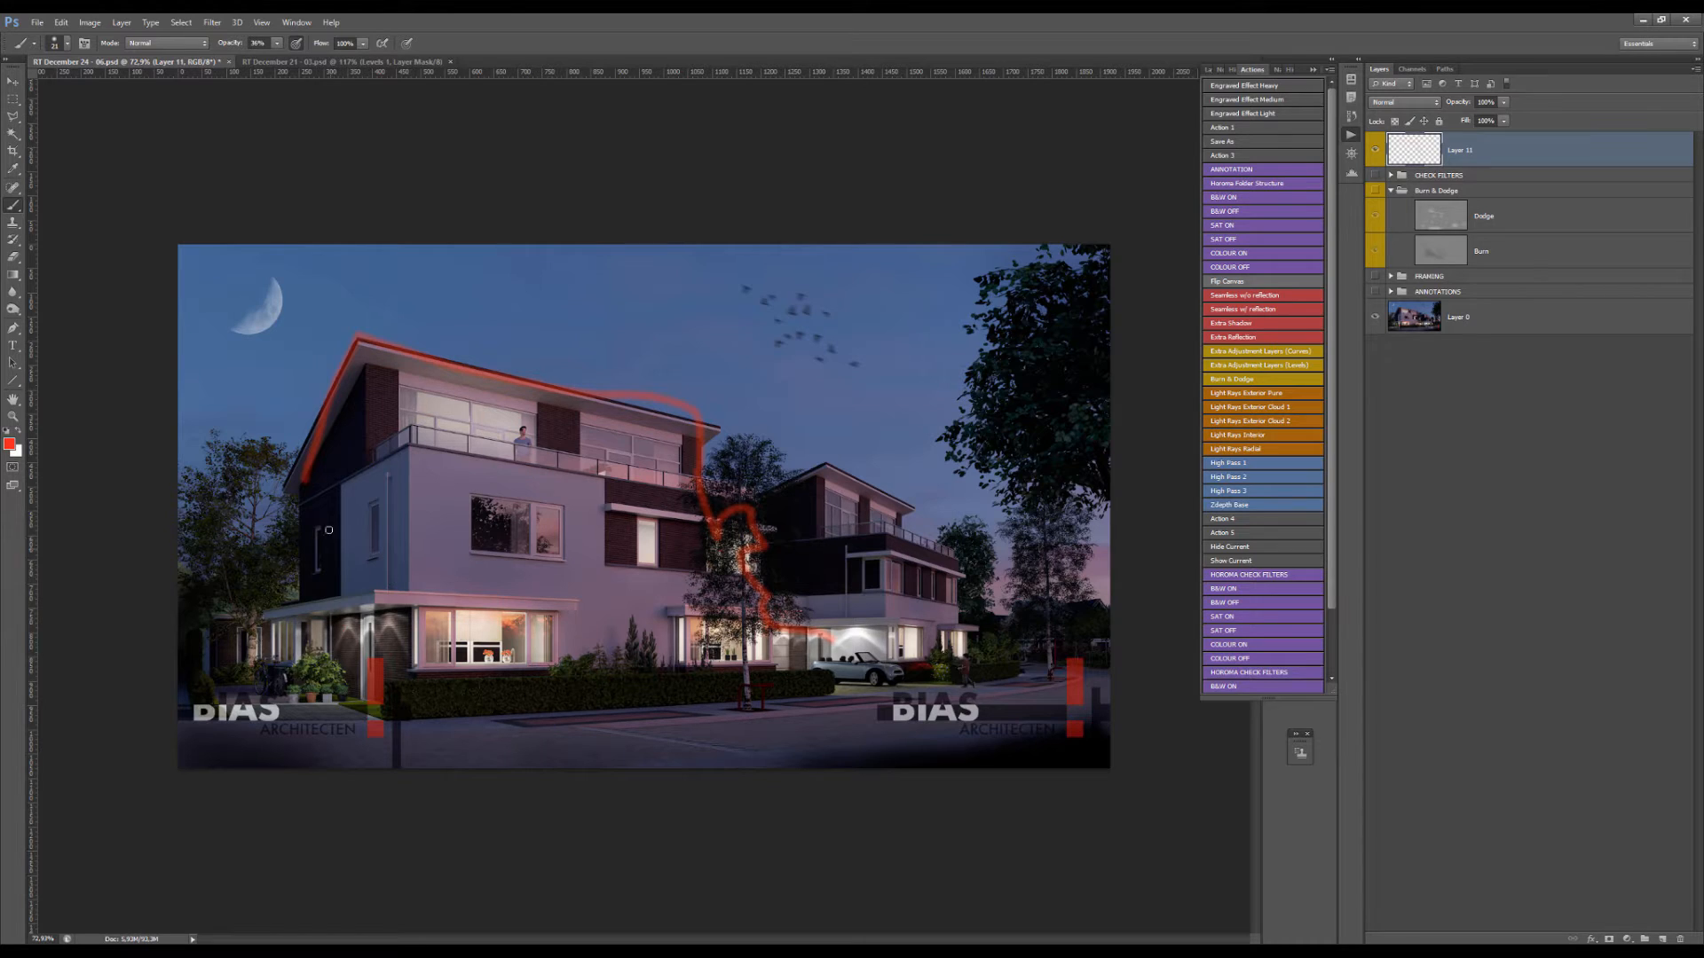
{"action": "mouse_move", "coordinate": [305, 621]}
{"action": "left_mouse_down"}
{"action": "mouse_move", "coordinate": [316, 412]}
{"action": "mouse_move", "coordinate": [363, 350]}
{"action": "mouse_move", "coordinate": [708, 458]}
{"action": "mouse_move", "coordinate": [758, 629]}
{"action": "left_mouse_up"}
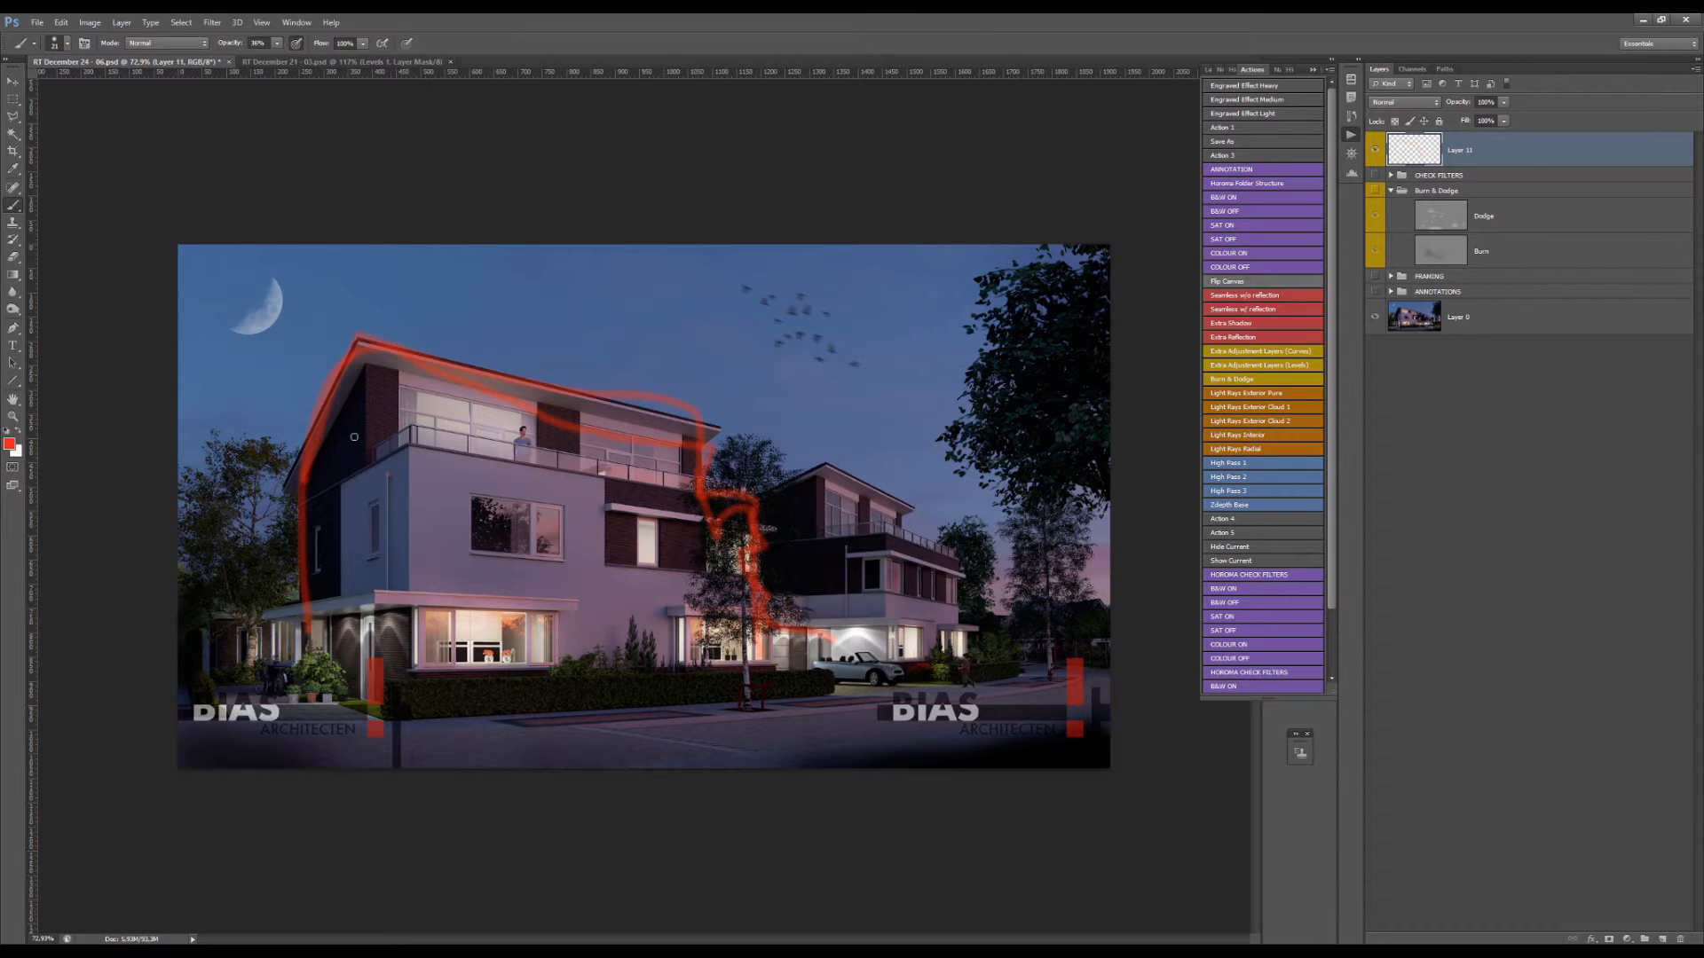
{"action": "mouse_move", "coordinate": [354, 437]}
{"action": "left_mouse_down"}
{"action": "mouse_move", "coordinate": [351, 391]}
{"action": "mouse_move", "coordinate": [701, 439]}
{"action": "mouse_move", "coordinate": [754, 501]}
{"action": "mouse_move", "coordinate": [756, 619]}
{"action": "left_mouse_up"}
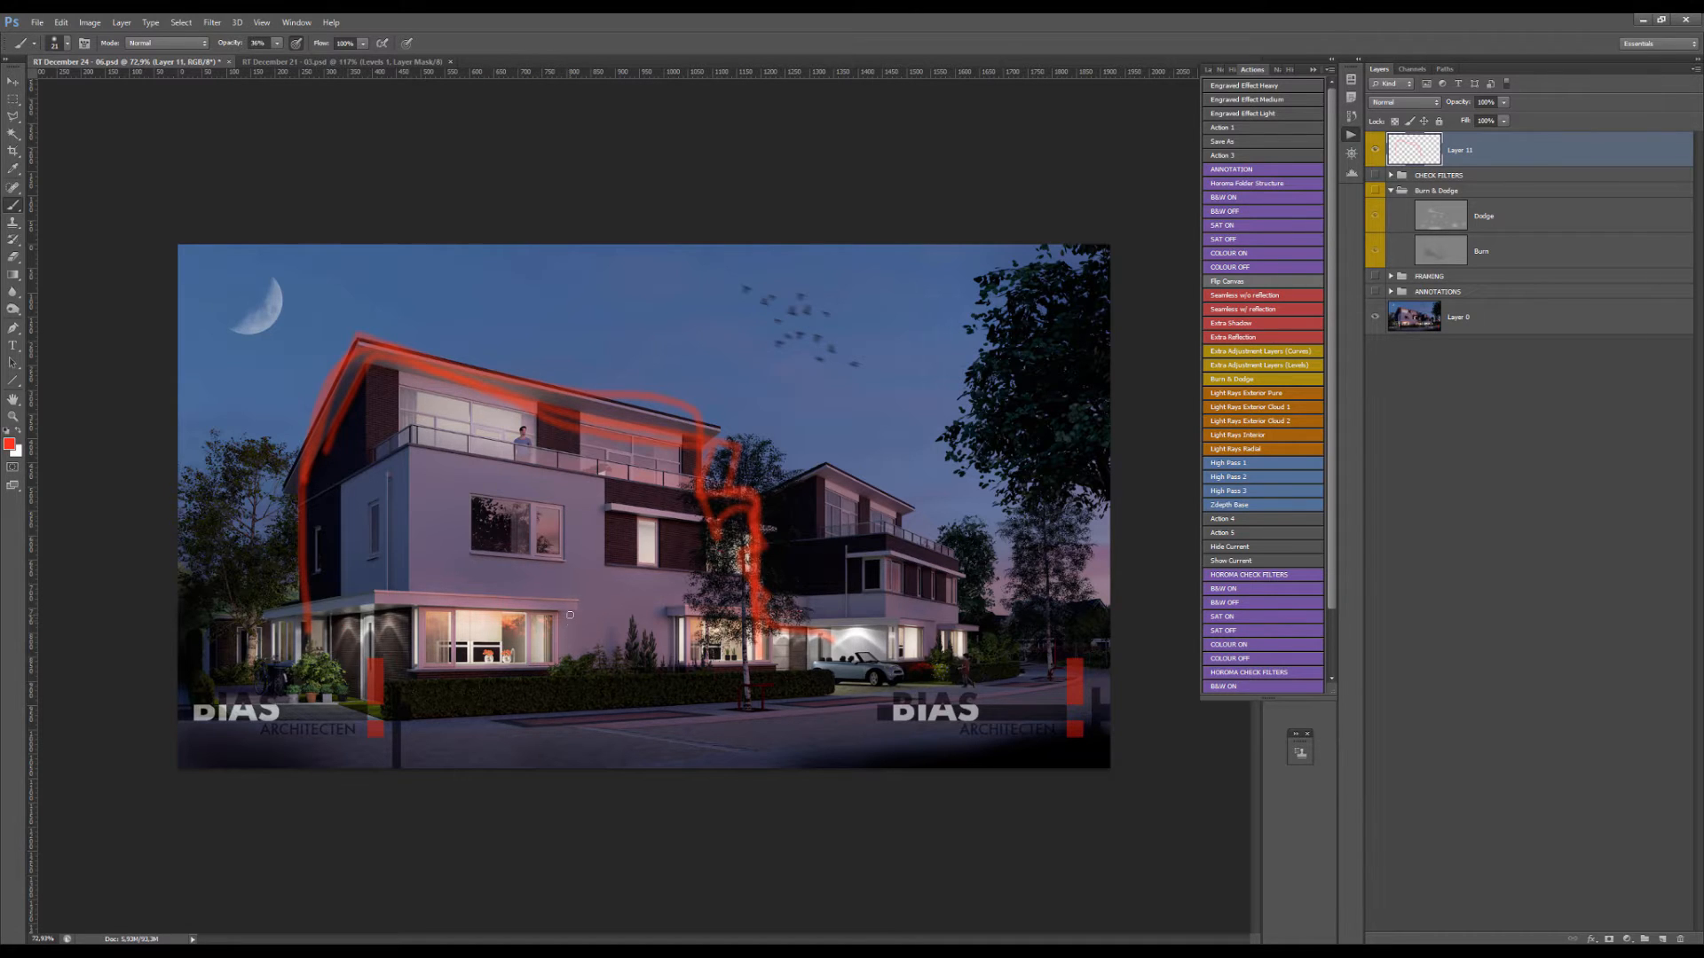
{"action": "key", "text": "ctrl+a"}
{"action": "key", "text": "Delete"}
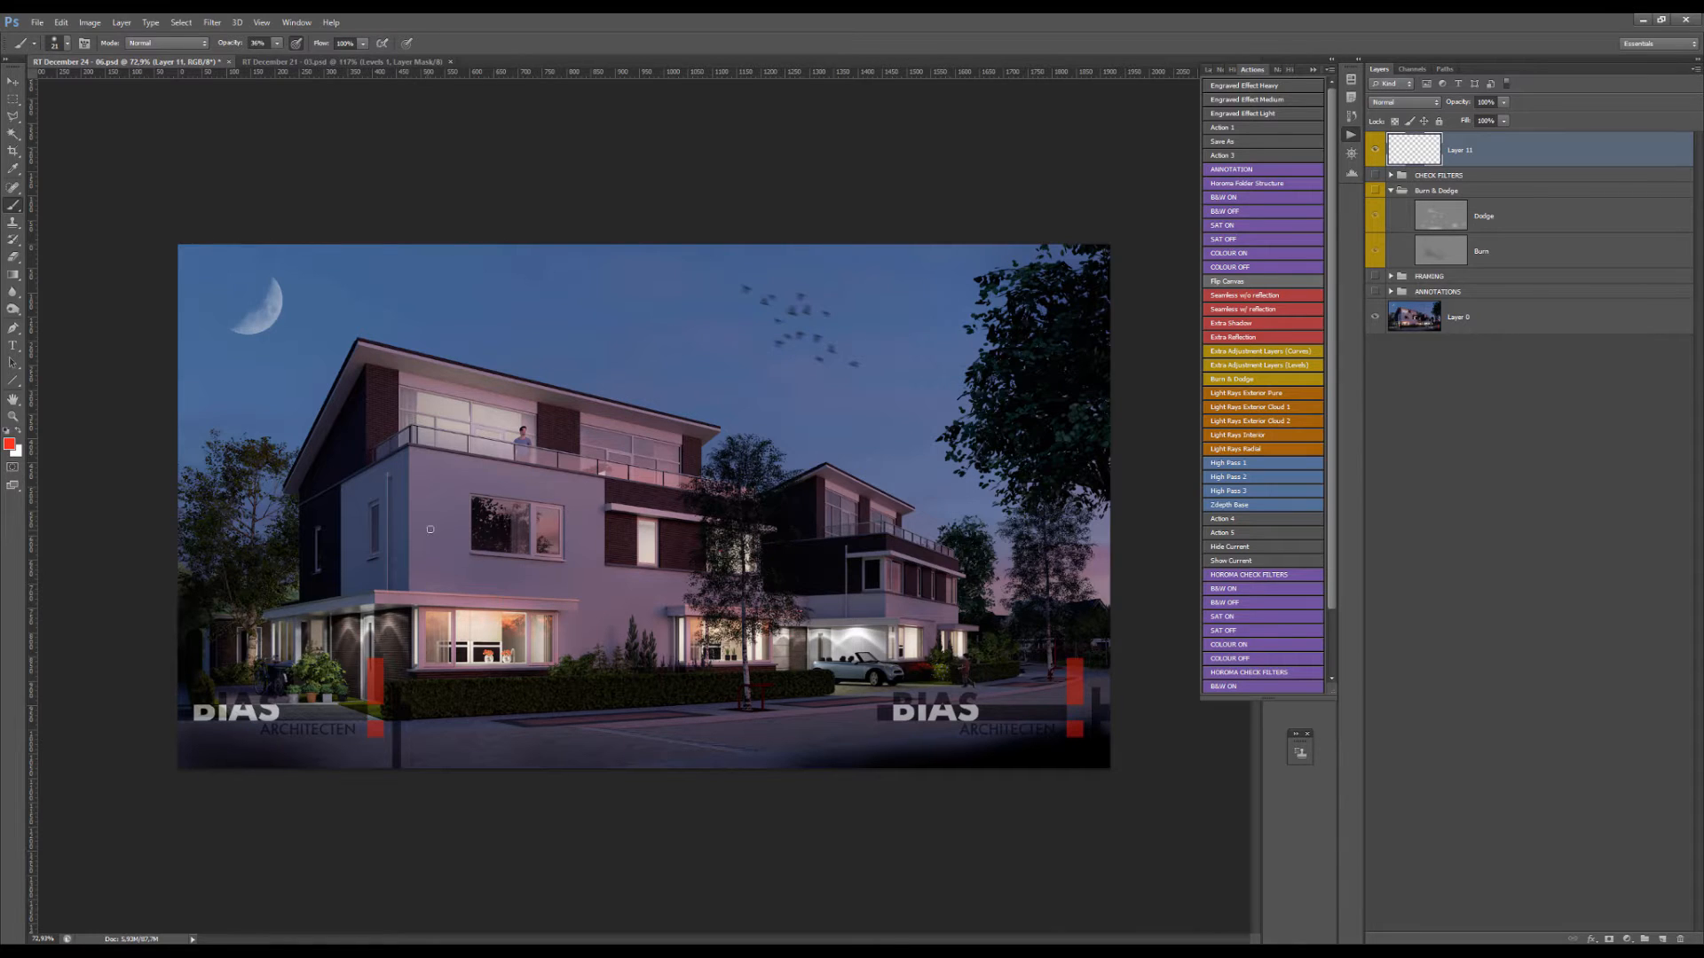
- Trace the front building's roof edge with a red brush stroke and undo it
{"action": "scroll", "coordinate": [459, 621], "scroll_direction": "down", "scroll_amount": 2}
{"action": "scroll", "coordinate": [452, 636], "scroll_direction": "up", "scroll_amount": 4}
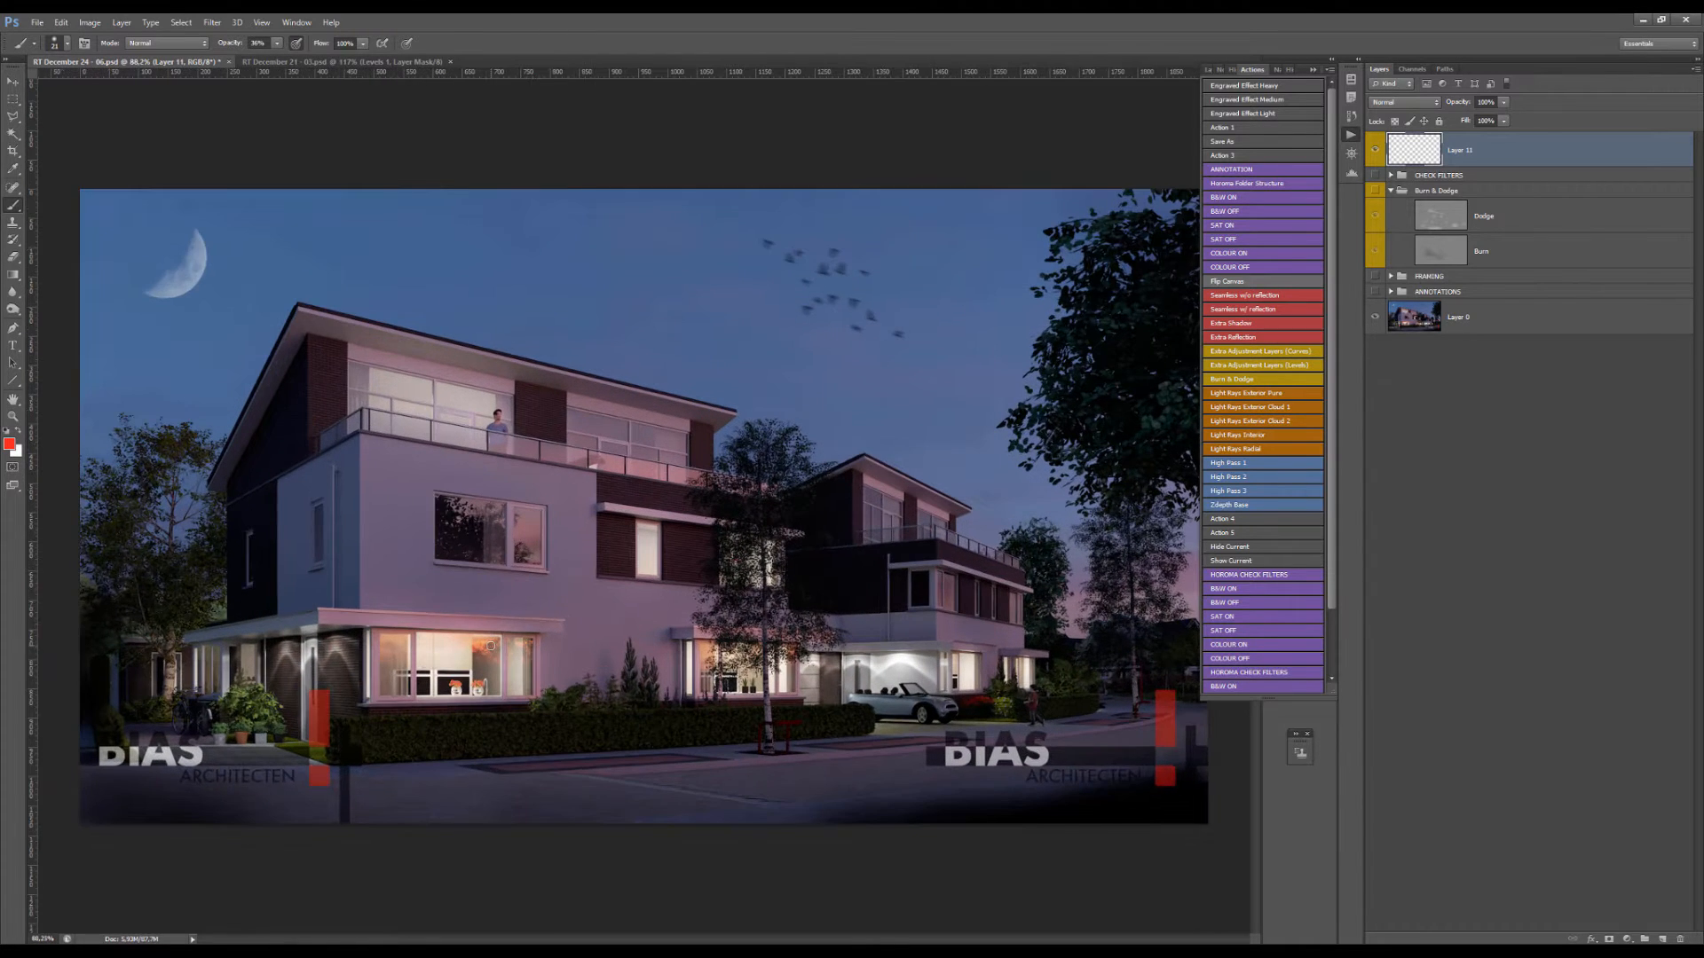
{"action": "scroll", "coordinate": [489, 649], "scroll_direction": "down", "scroll_amount": 2}
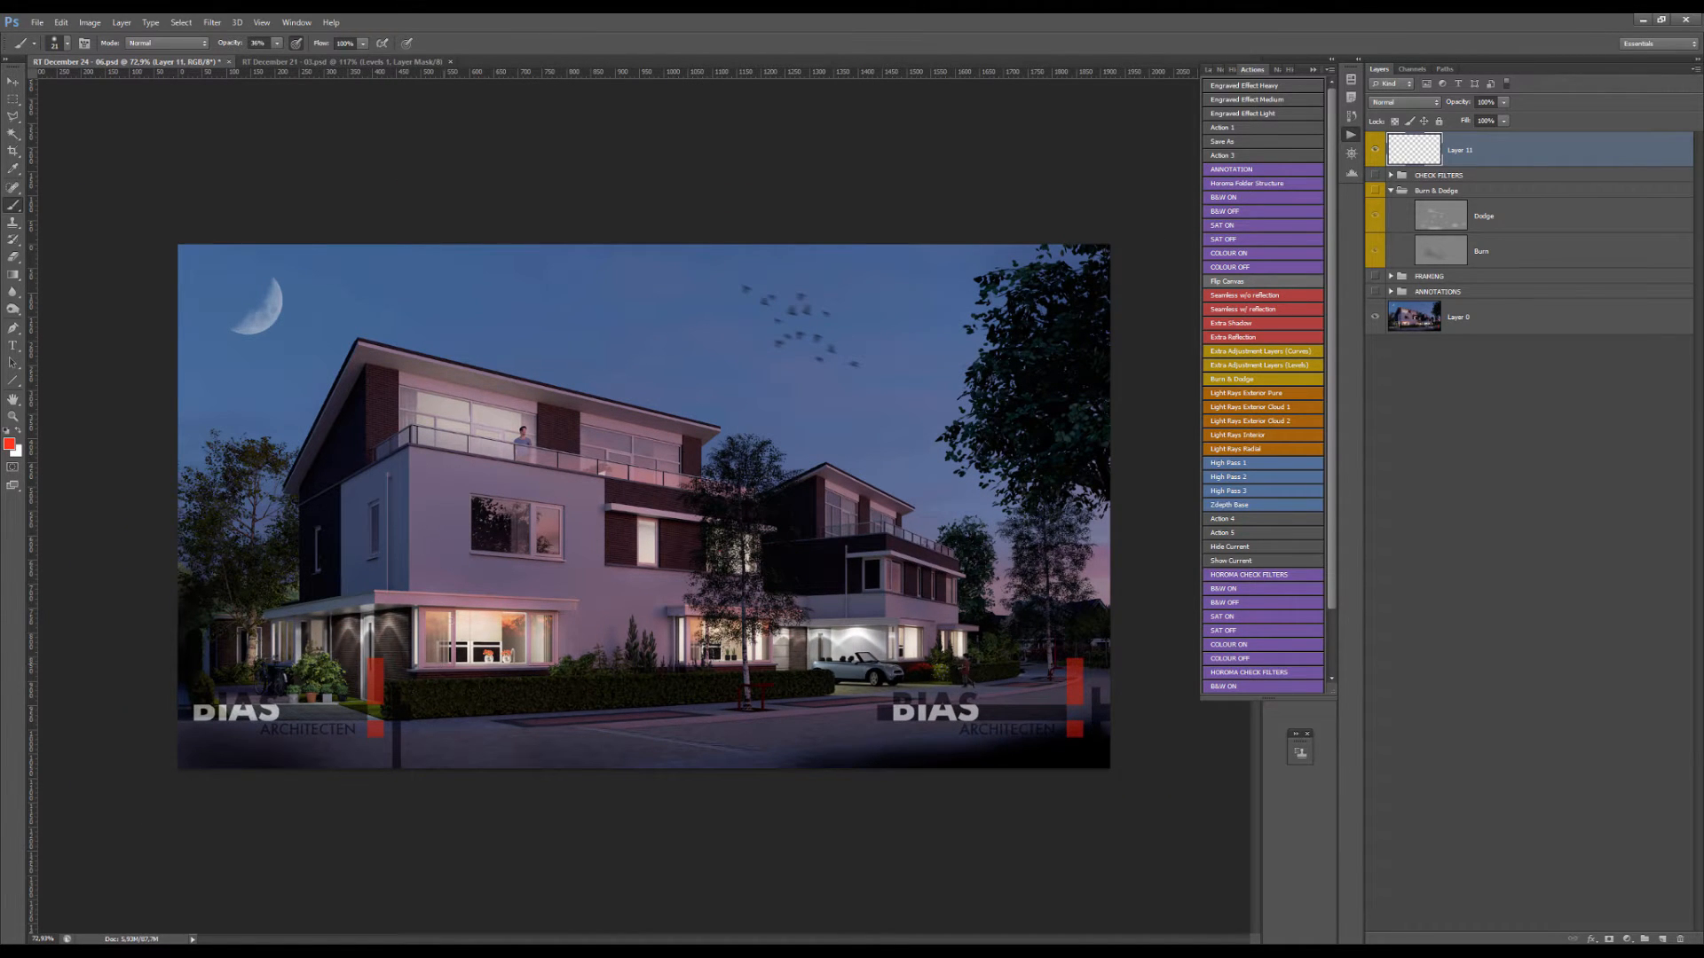
{"action": "mouse_move", "coordinate": [304, 452]}
{"action": "left_mouse_down"}
{"action": "mouse_move", "coordinate": [343, 369]}
{"action": "mouse_move", "coordinate": [704, 451]}
{"action": "left_mouse_up"}
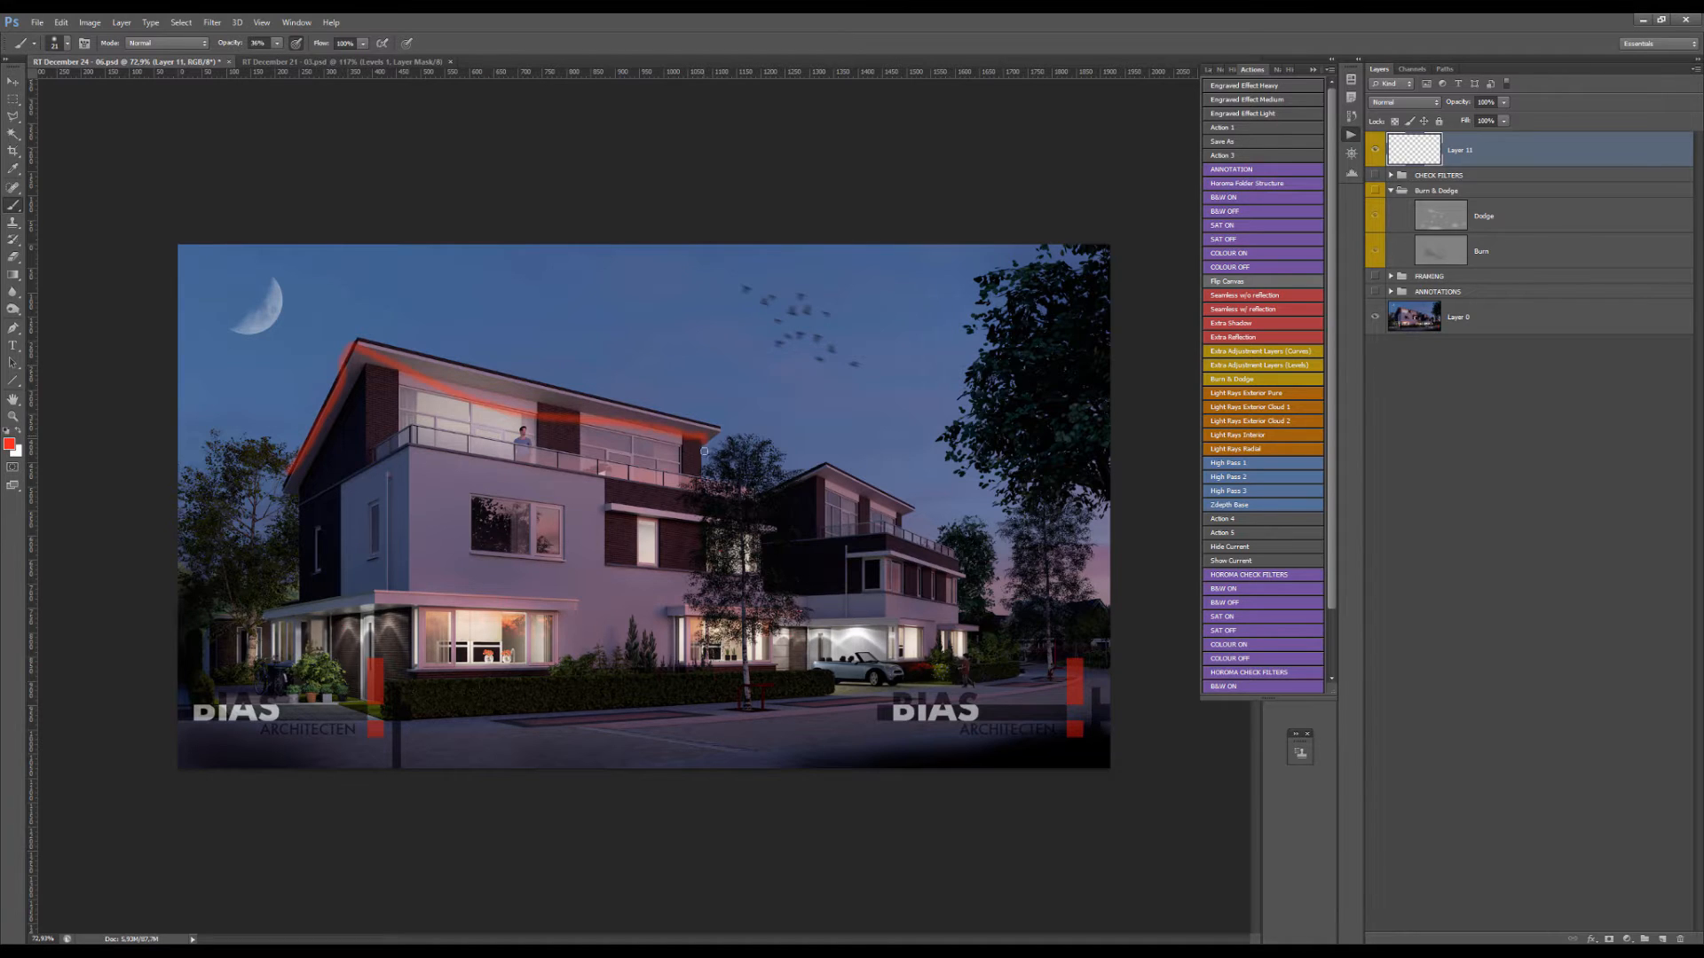
{"action": "key", "text": "ctrl+z"}
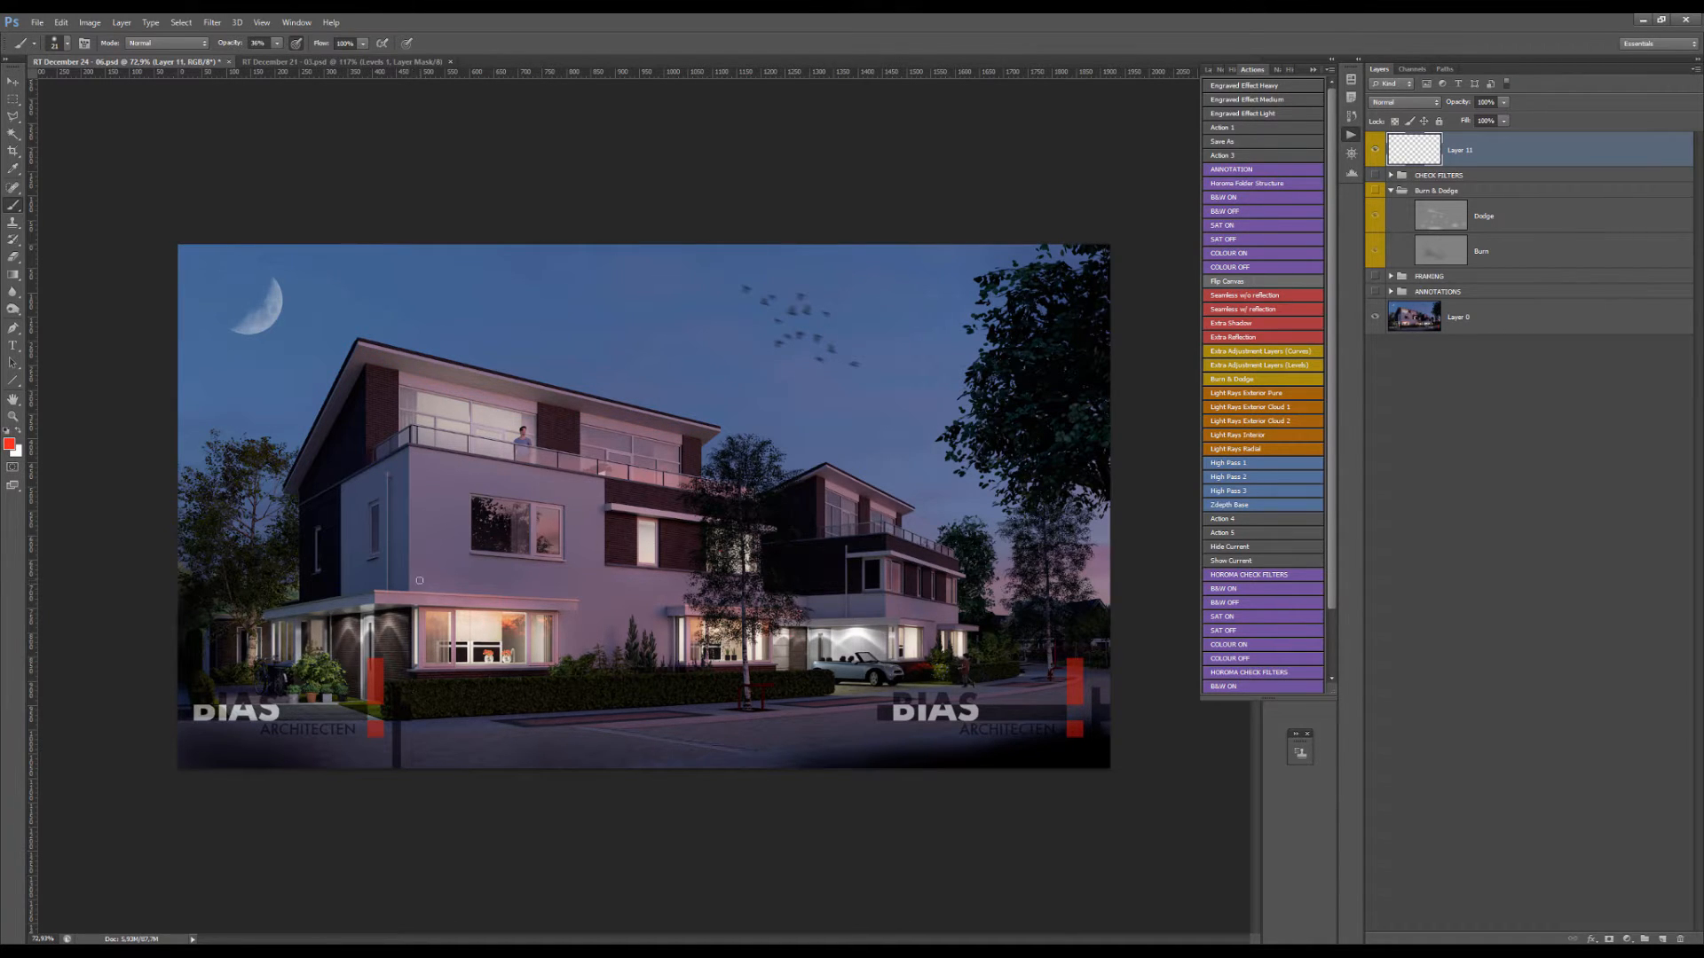
- Create another new layer and draw two red straight lines following the front building's perspective edges towards the vanishing point
{"action": "left_click", "coordinate": [1663, 938]}
{"action": "key", "text": "u"}
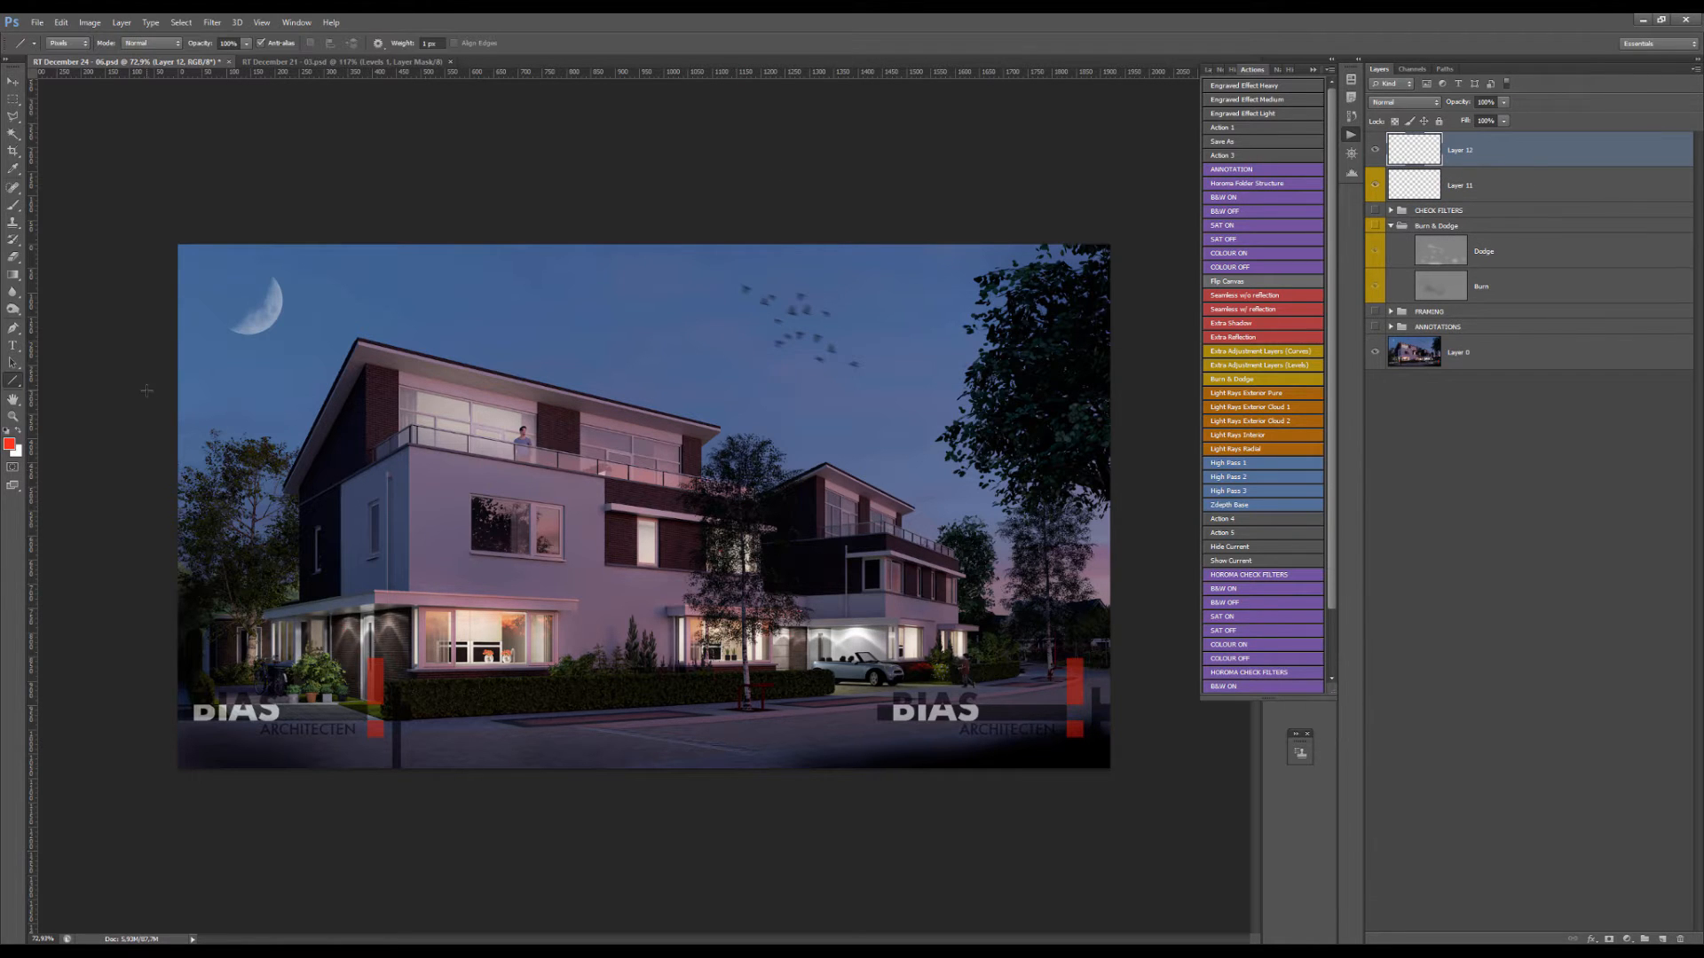
{"action": "scroll", "coordinate": [493, 535], "scroll_direction": "down", "scroll_amount": 1}
{"action": "scroll", "coordinate": [494, 535], "scroll_direction": "up", "scroll_amount": 4}
{"action": "scroll", "coordinate": [684, 488], "scroll_direction": "down", "scroll_amount": 4}
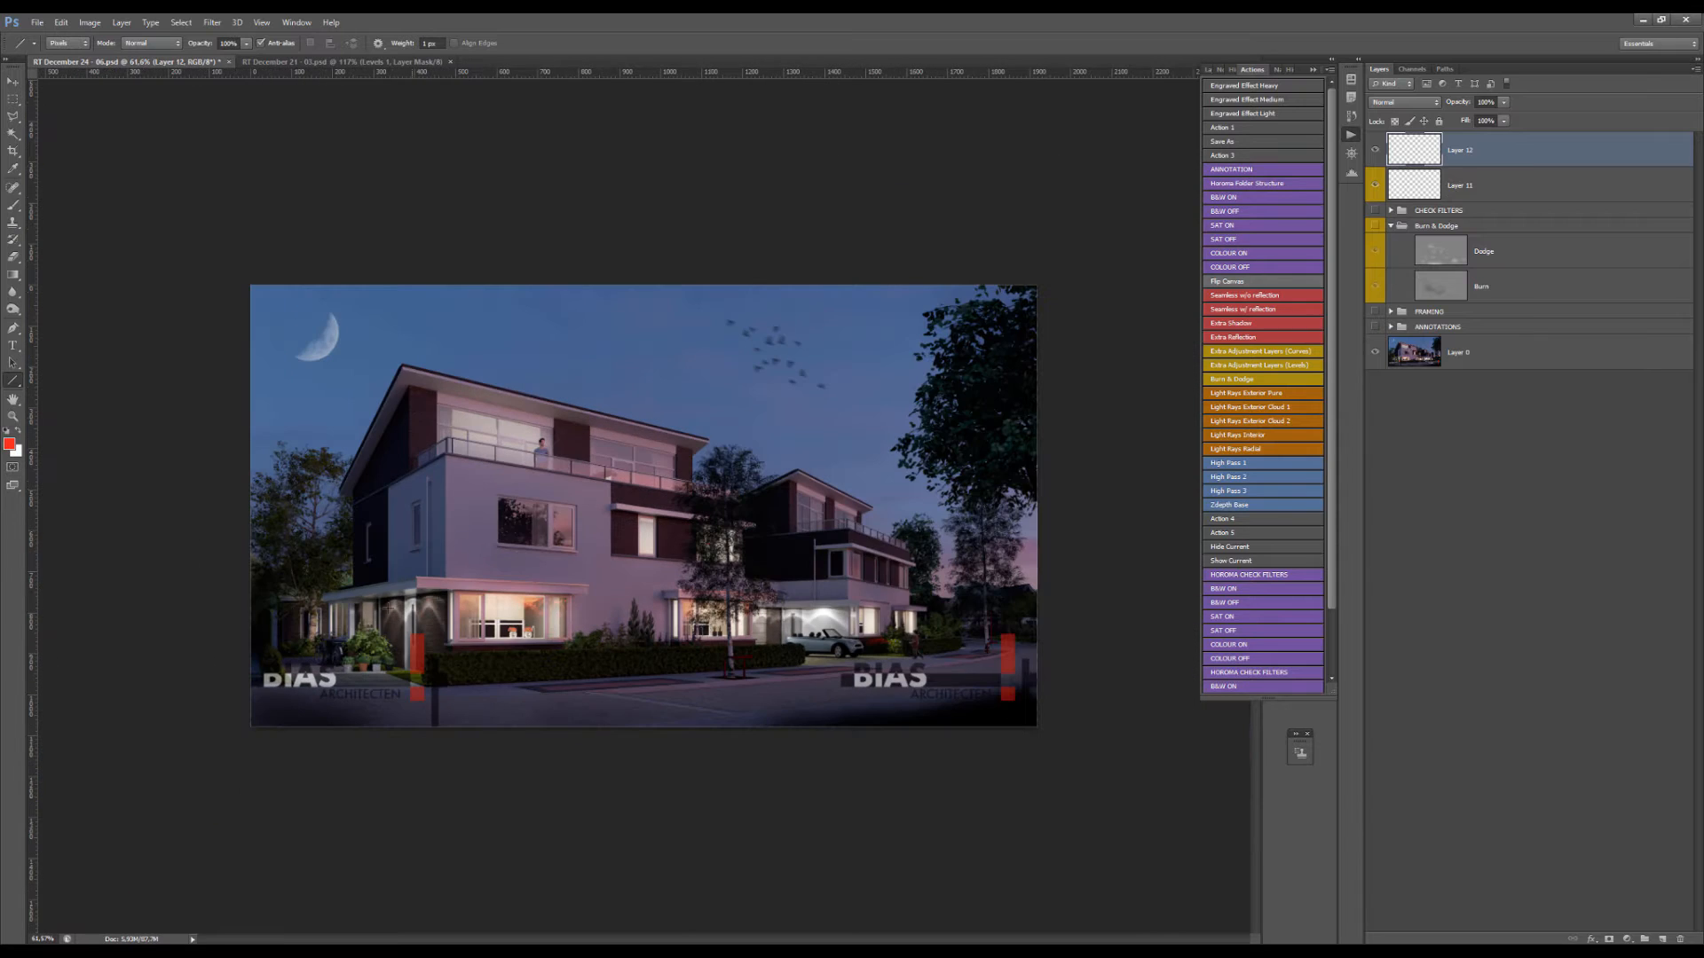
{"action": "left_click_drag", "start_coordinate": [417, 578], "coordinate": [24, 645]}
{"action": "left_click_drag", "start_coordinate": [446, 452], "coordinate": [45, 663]}
- Move the two perspective lines across the building and extend both with the Line tool until they cross
{"action": "key", "text": "v"}
{"action": "left_click_drag", "start_coordinate": [372, 608], "coordinate": [733, 616]}
{"action": "scroll", "coordinate": [620, 608], "scroll_direction": "up", "scroll_amount": 5}
{"action": "key", "text": "u"}
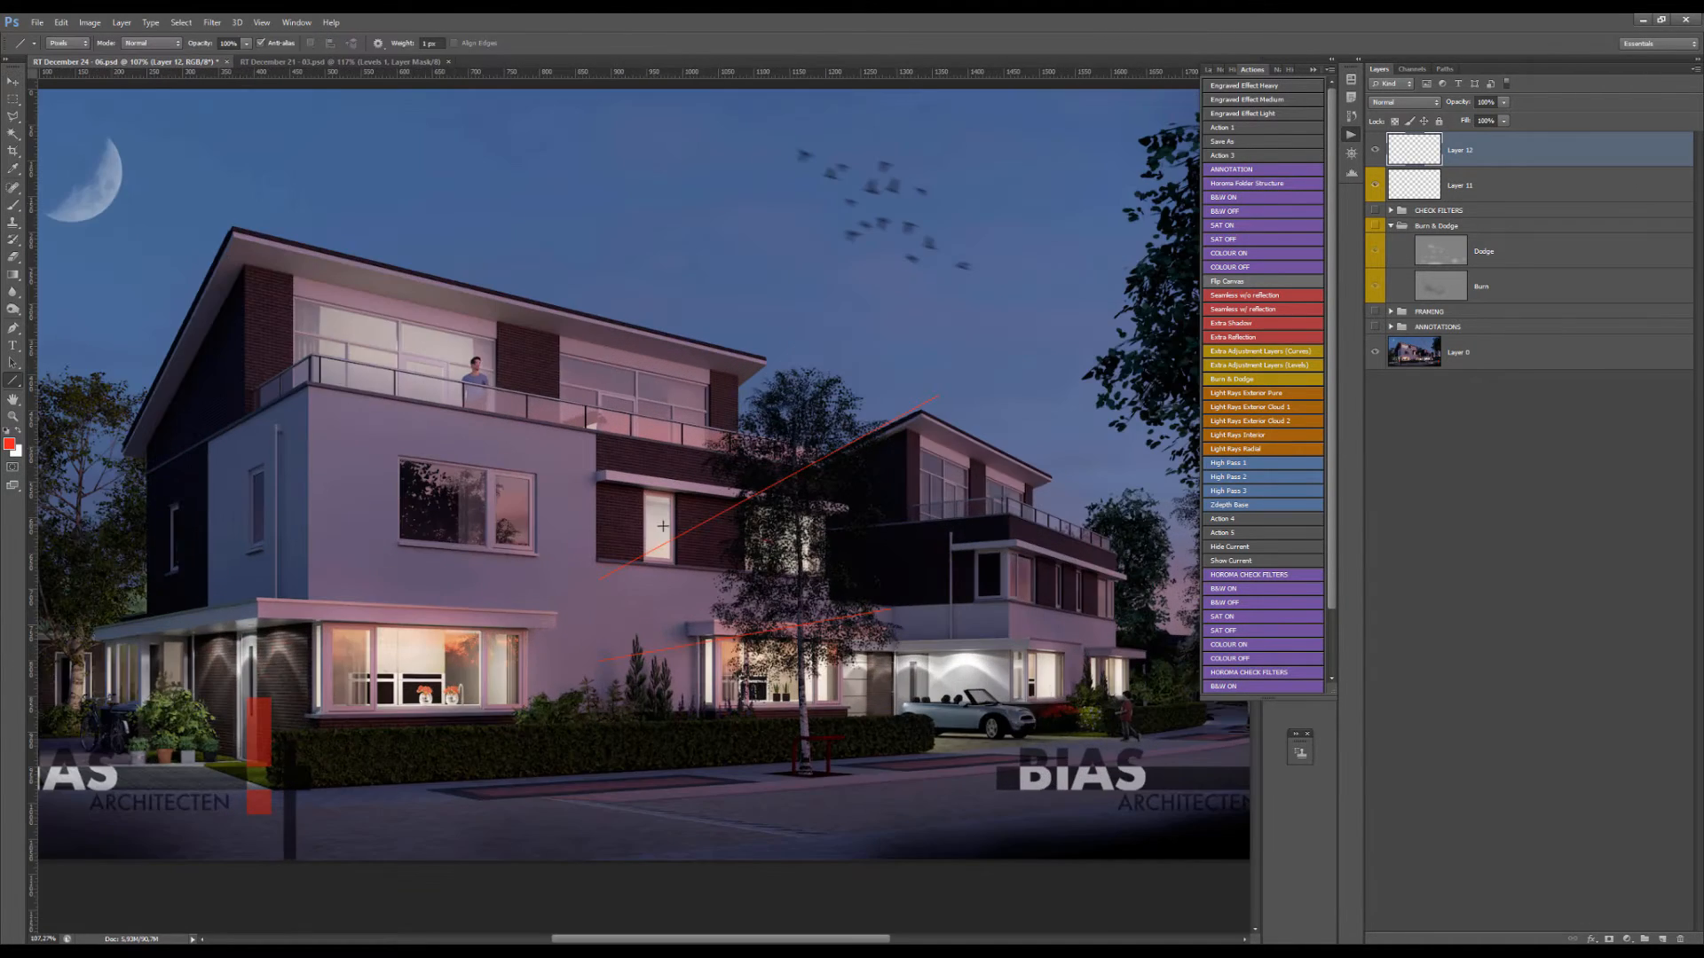
{"action": "left_click_drag", "start_coordinate": [721, 513], "coordinate": [317, 730]}
{"action": "left_click_drag", "start_coordinate": [599, 661], "coordinate": [256, 717]}
- Place a horizontal guide through the crossing point of the two red perspective lines
{"action": "left_click_drag", "start_coordinate": [650, 81], "coordinate": [500, 698]}
{"action": "scroll", "coordinate": [290, 679], "scroll_direction": "up", "scroll_amount": 5}
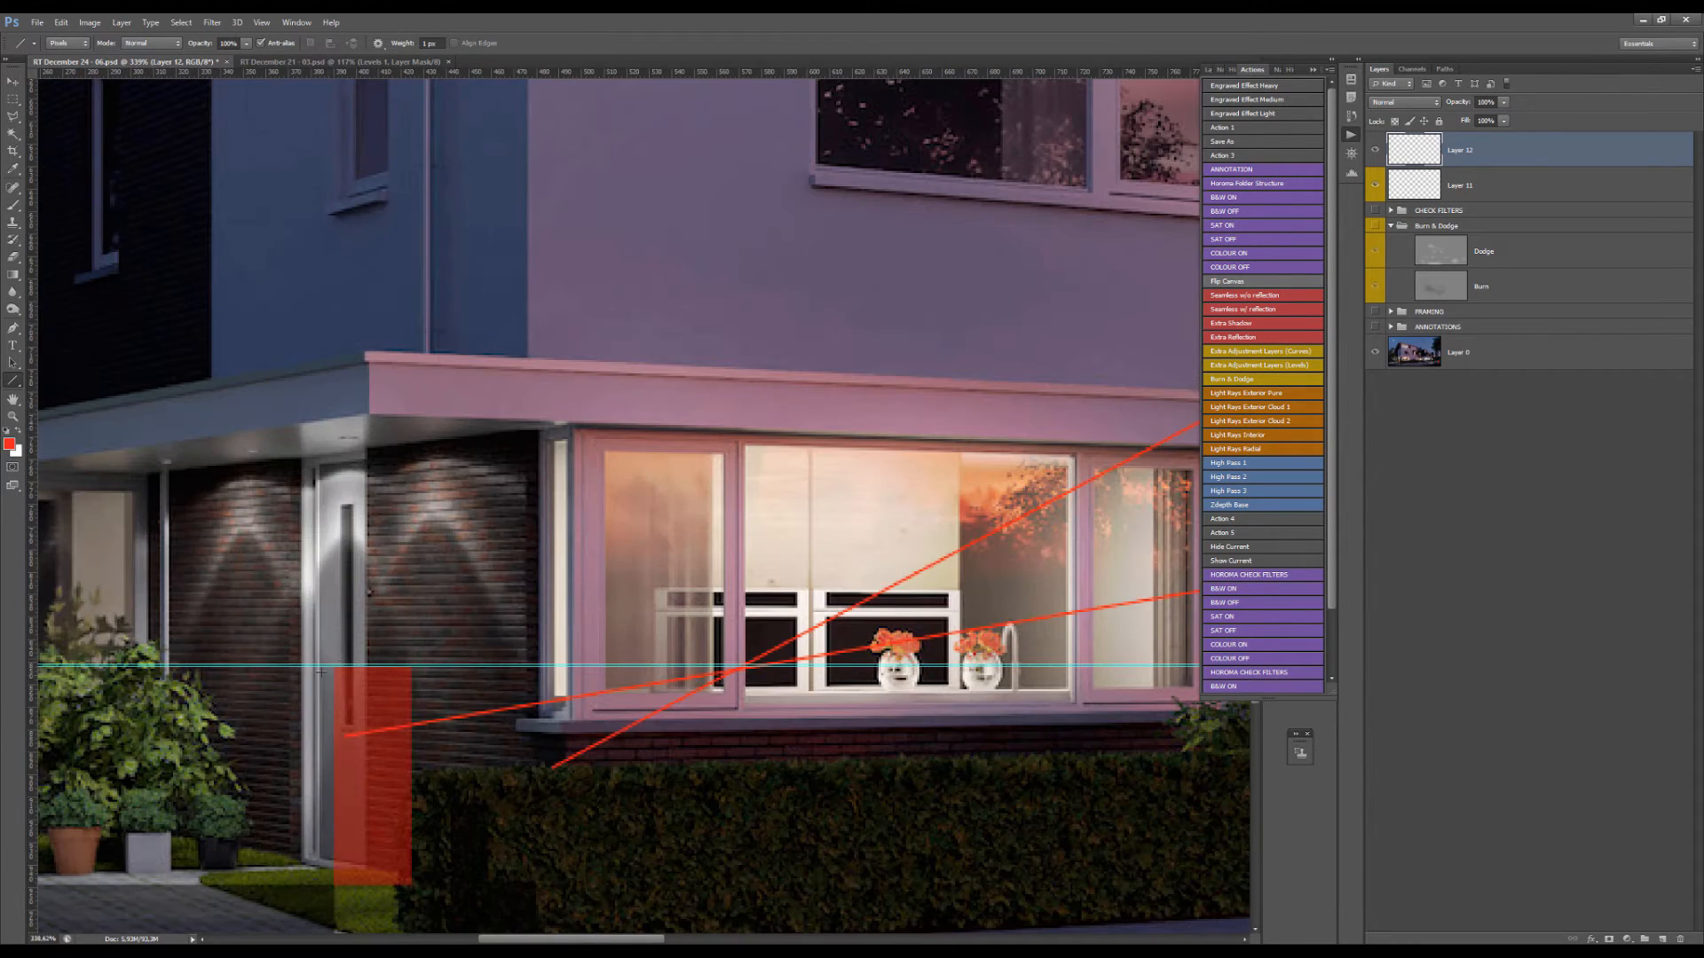
{"action": "scroll", "coordinate": [389, 649], "scroll_direction": "down", "scroll_amount": 5}
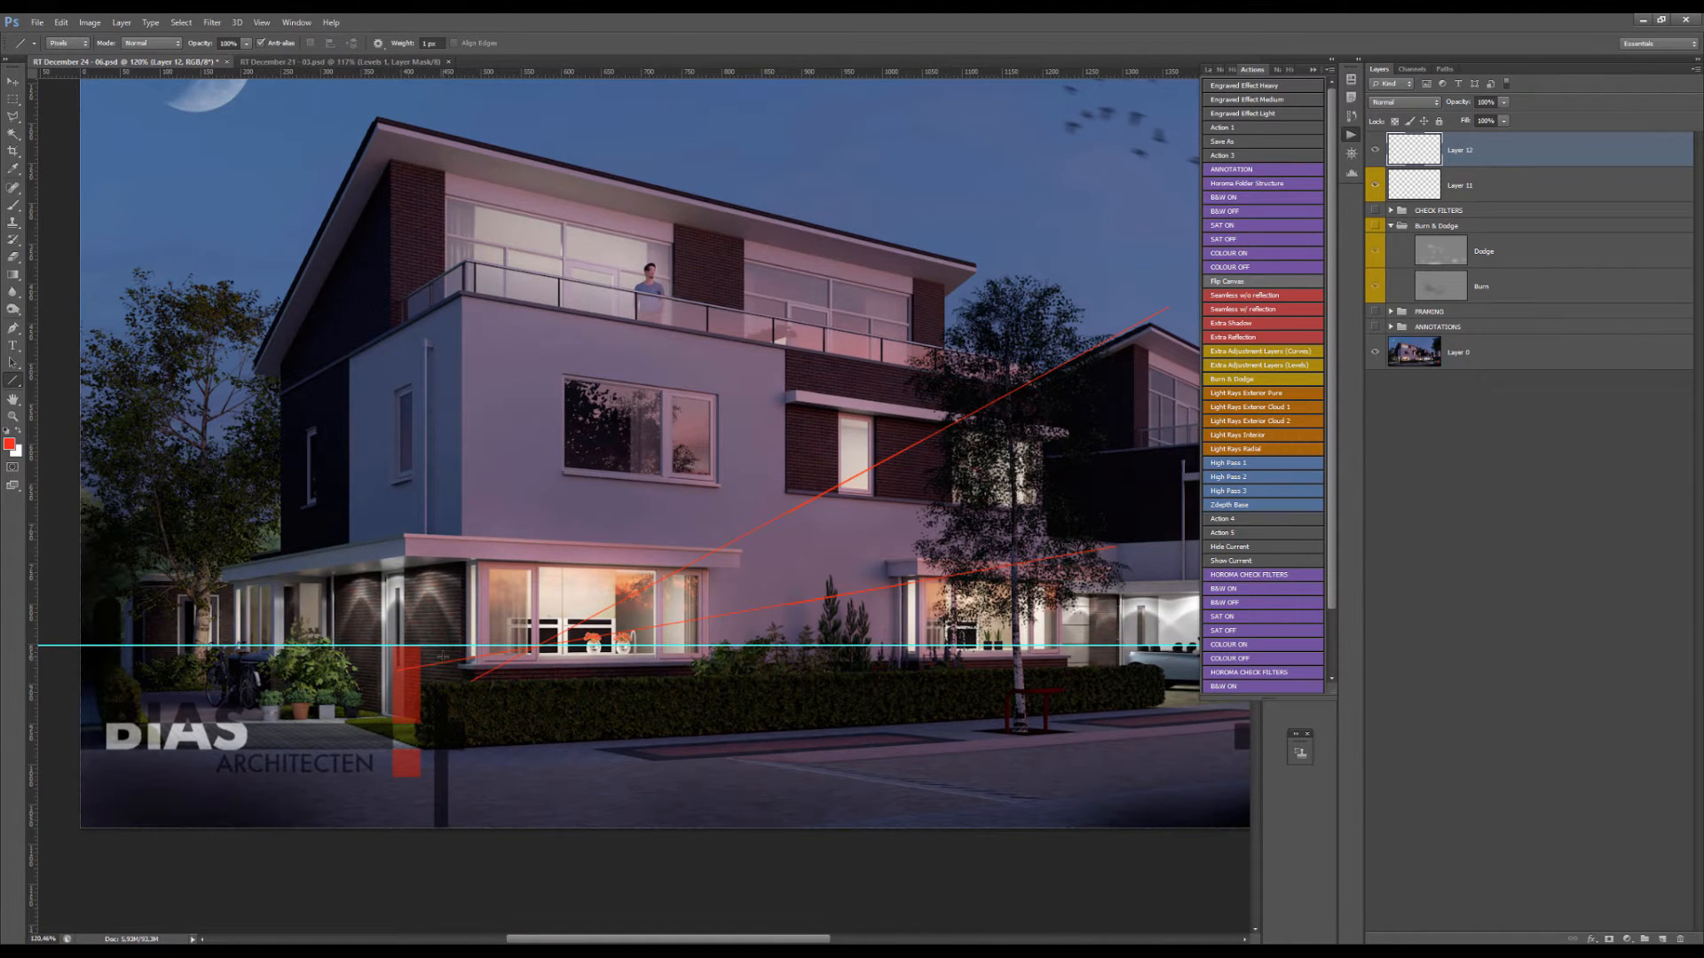
- Clear the red perspective lines from the layer and place a vertical guide outside the image, beside its left edge
{"action": "scroll", "coordinate": [443, 657], "scroll_direction": "down", "scroll_amount": 2}
{"action": "key", "text": "ctrl+a"}
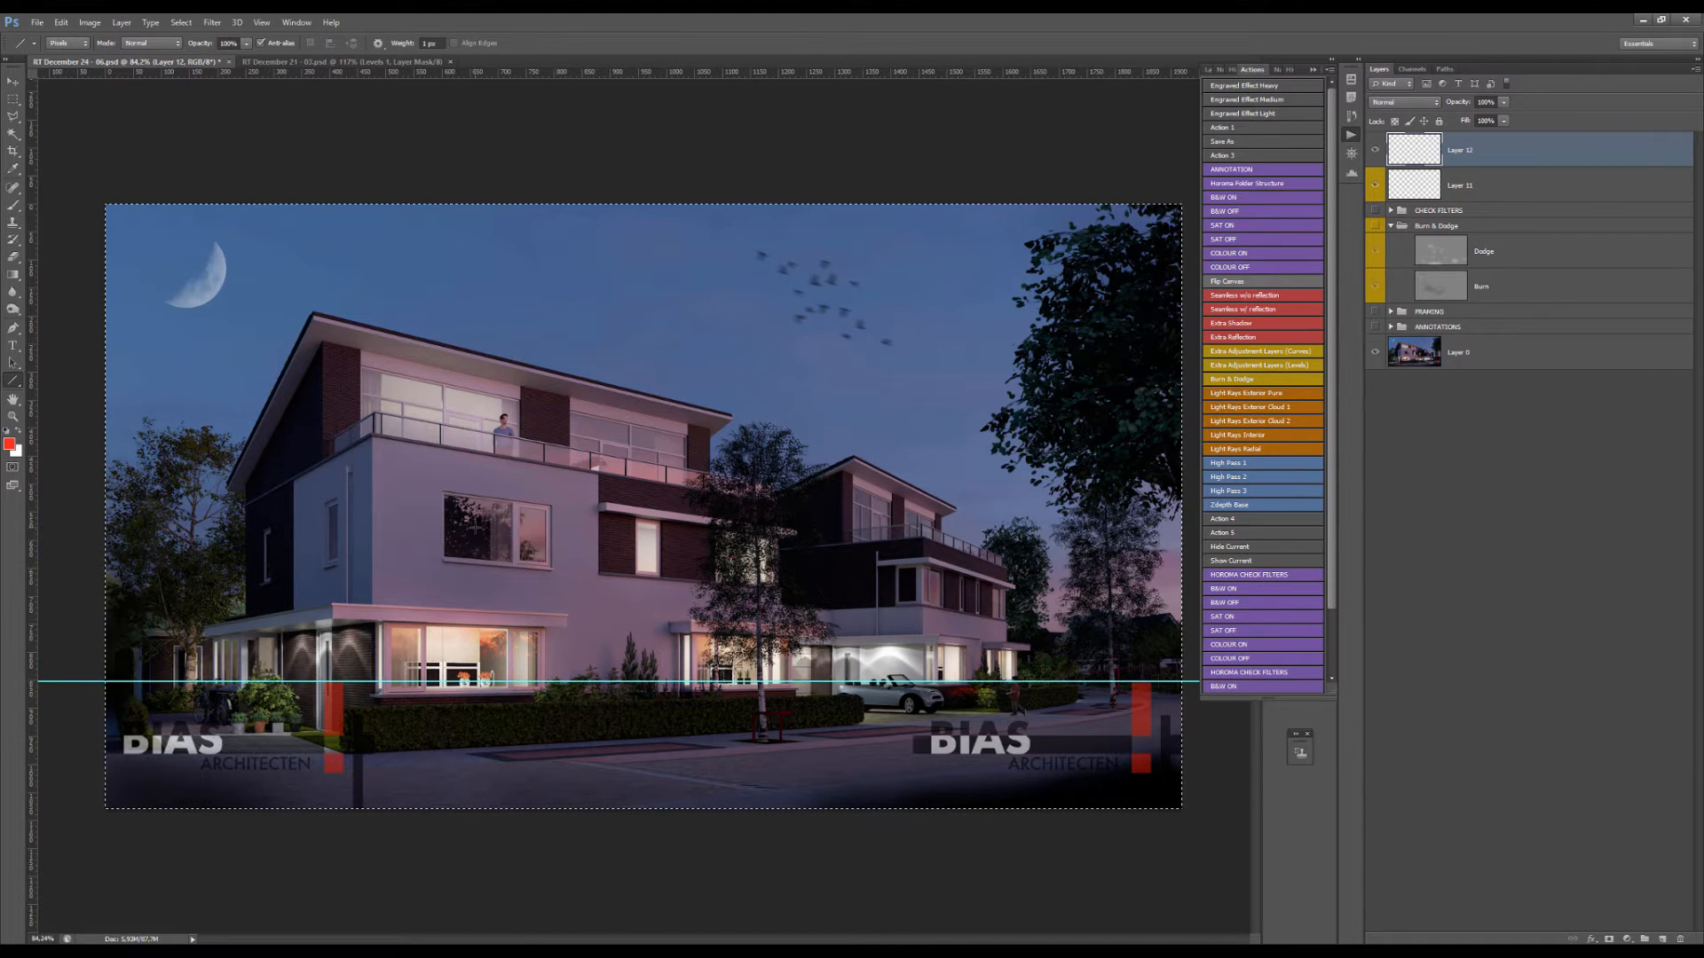
{"action": "scroll", "coordinate": [476, 527], "scroll_direction": "down", "scroll_amount": 1}
{"action": "scroll", "coordinate": [476, 528], "scroll_direction": "down", "scroll_amount": 1}
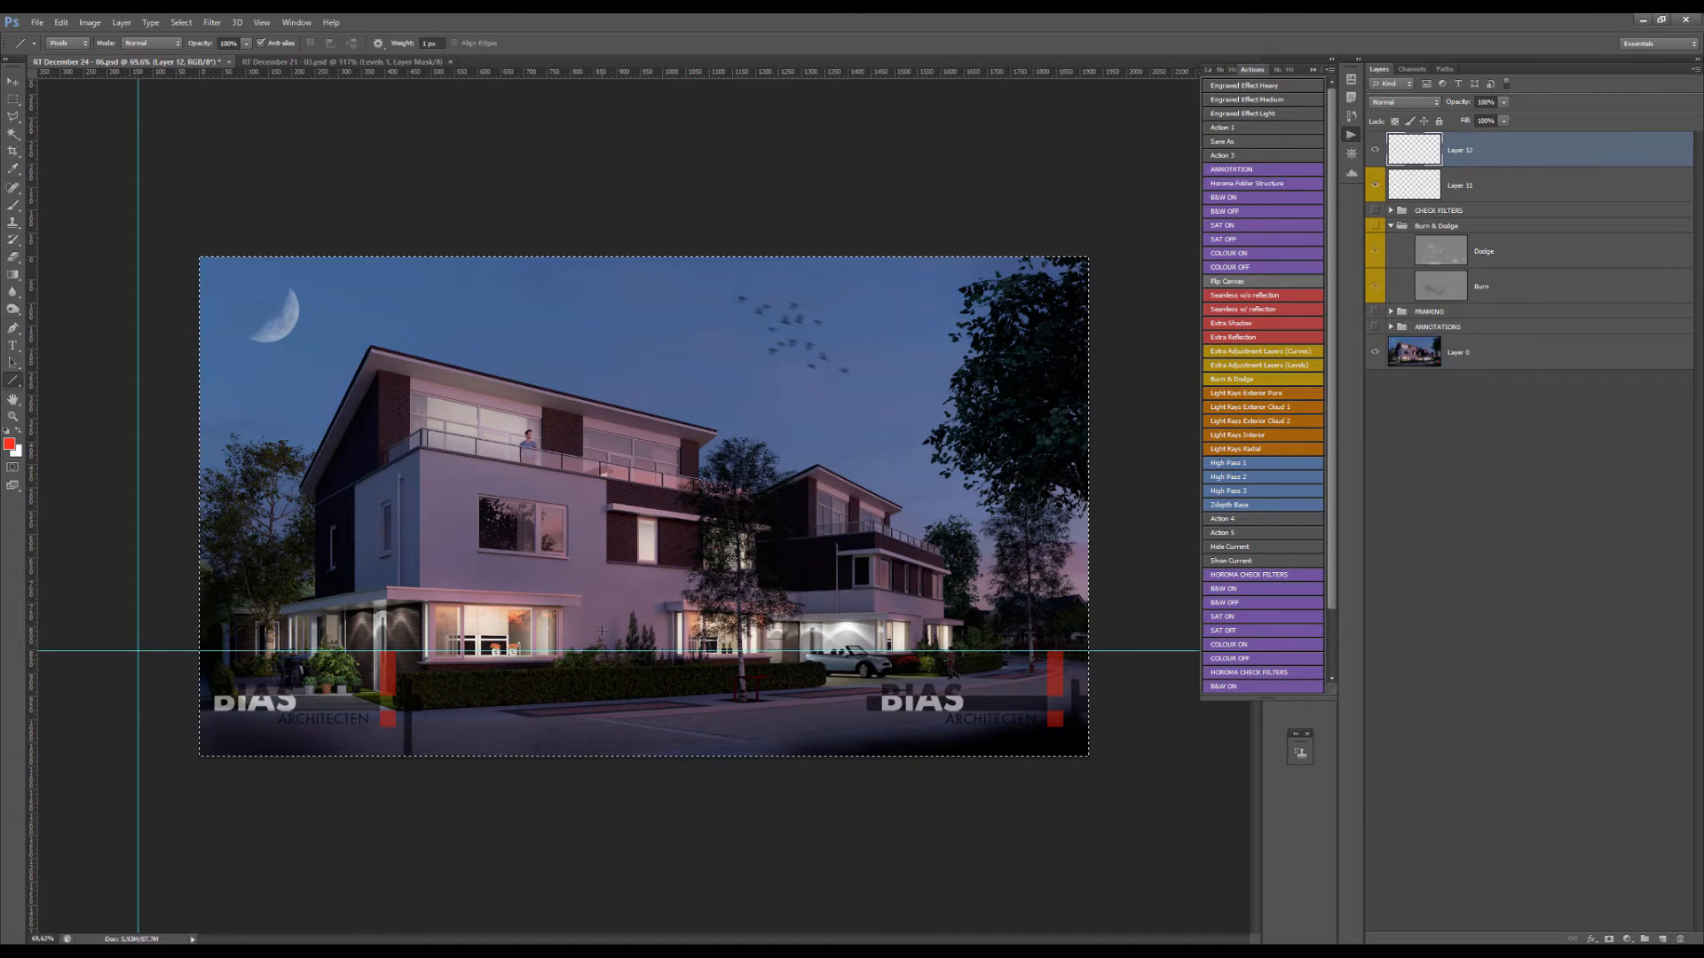
{"action": "key", "text": "ctrl+d"}
{"action": "key", "text": "v"}
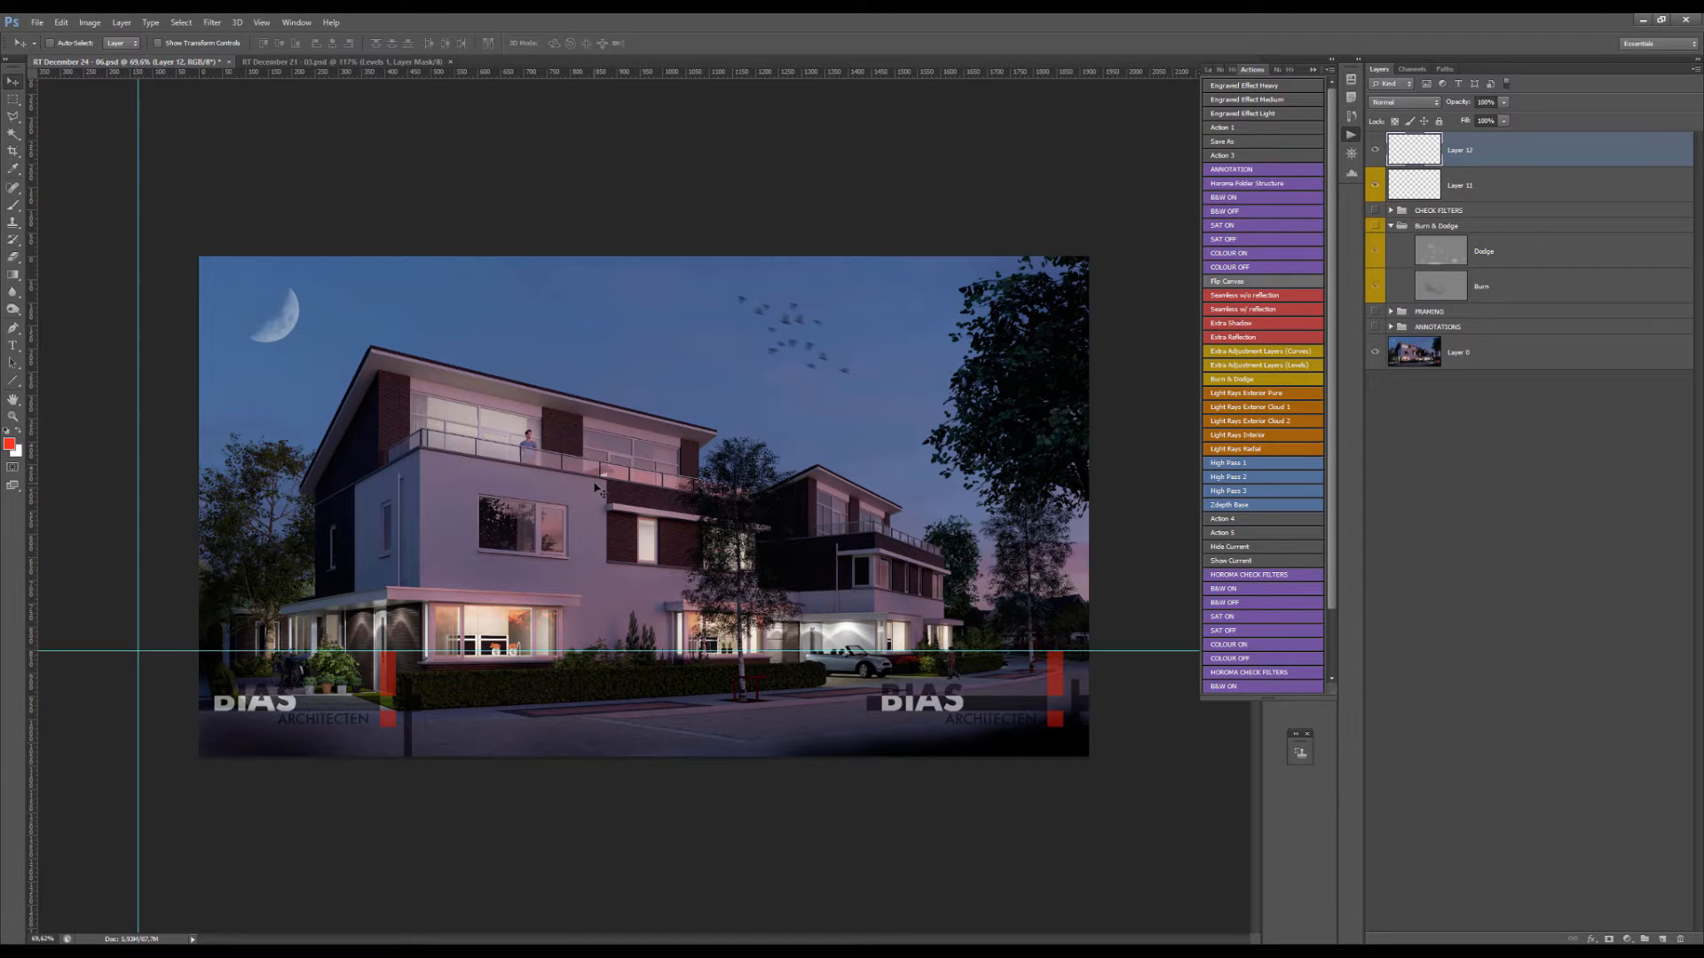
{"action": "scroll", "coordinate": [597, 489], "scroll_direction": "down", "scroll_amount": 2}
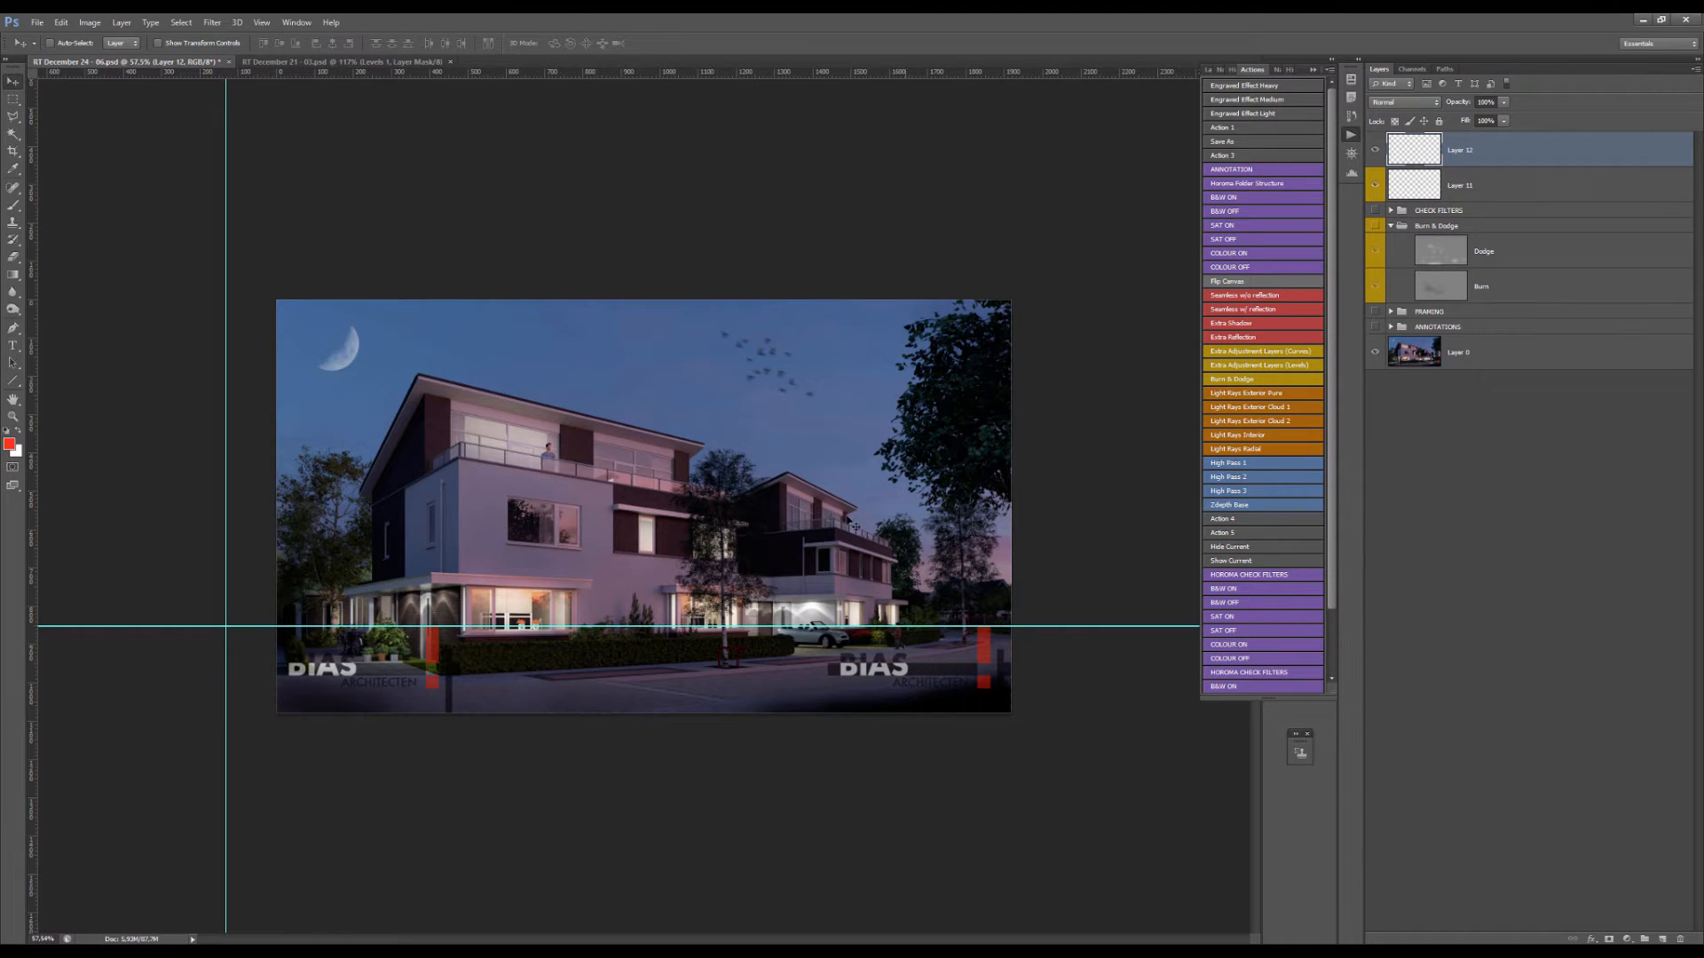
{"action": "scroll", "coordinate": [843, 515], "scroll_direction": "down", "scroll_amount": 2}
{"action": "scroll", "coordinate": [586, 506], "scroll_direction": "up", "scroll_amount": 4}
{"action": "scroll", "coordinate": [586, 505], "scroll_direction": "down", "scroll_amount": 2}
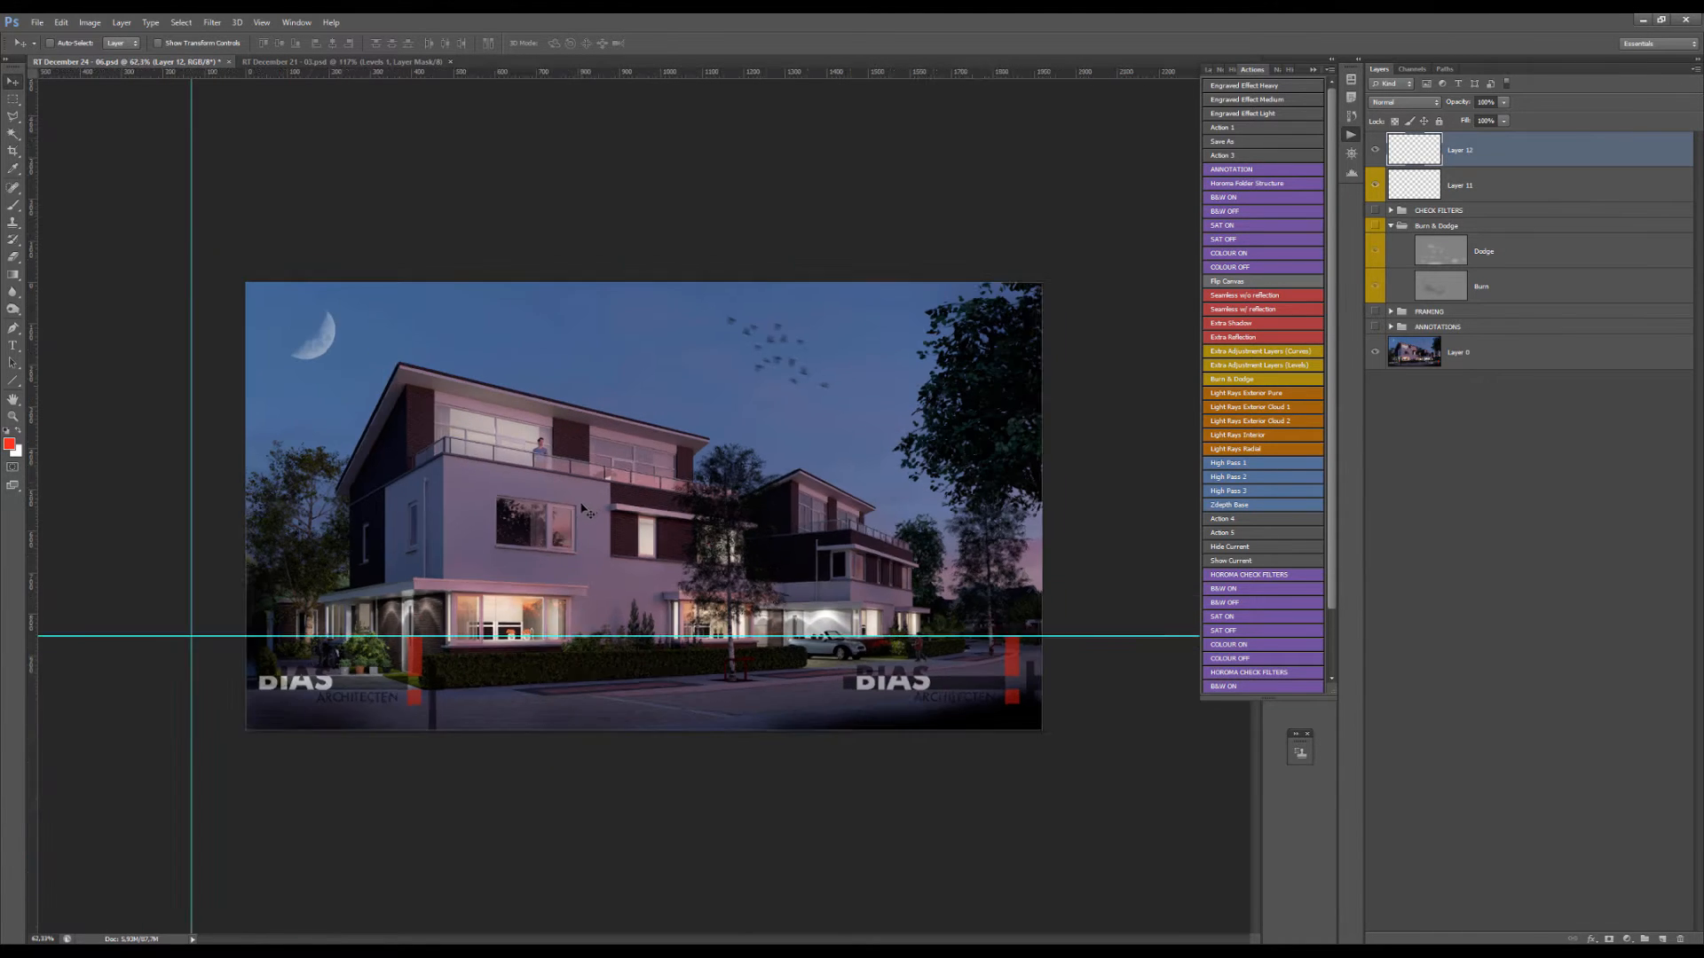
- Brush red outlines around both buildings and the hedge, and along the large tree's edge and the street
{"action": "scroll", "coordinate": [652, 417], "scroll_direction": "up", "scroll_amount": 1}
{"action": "key", "text": "b"}
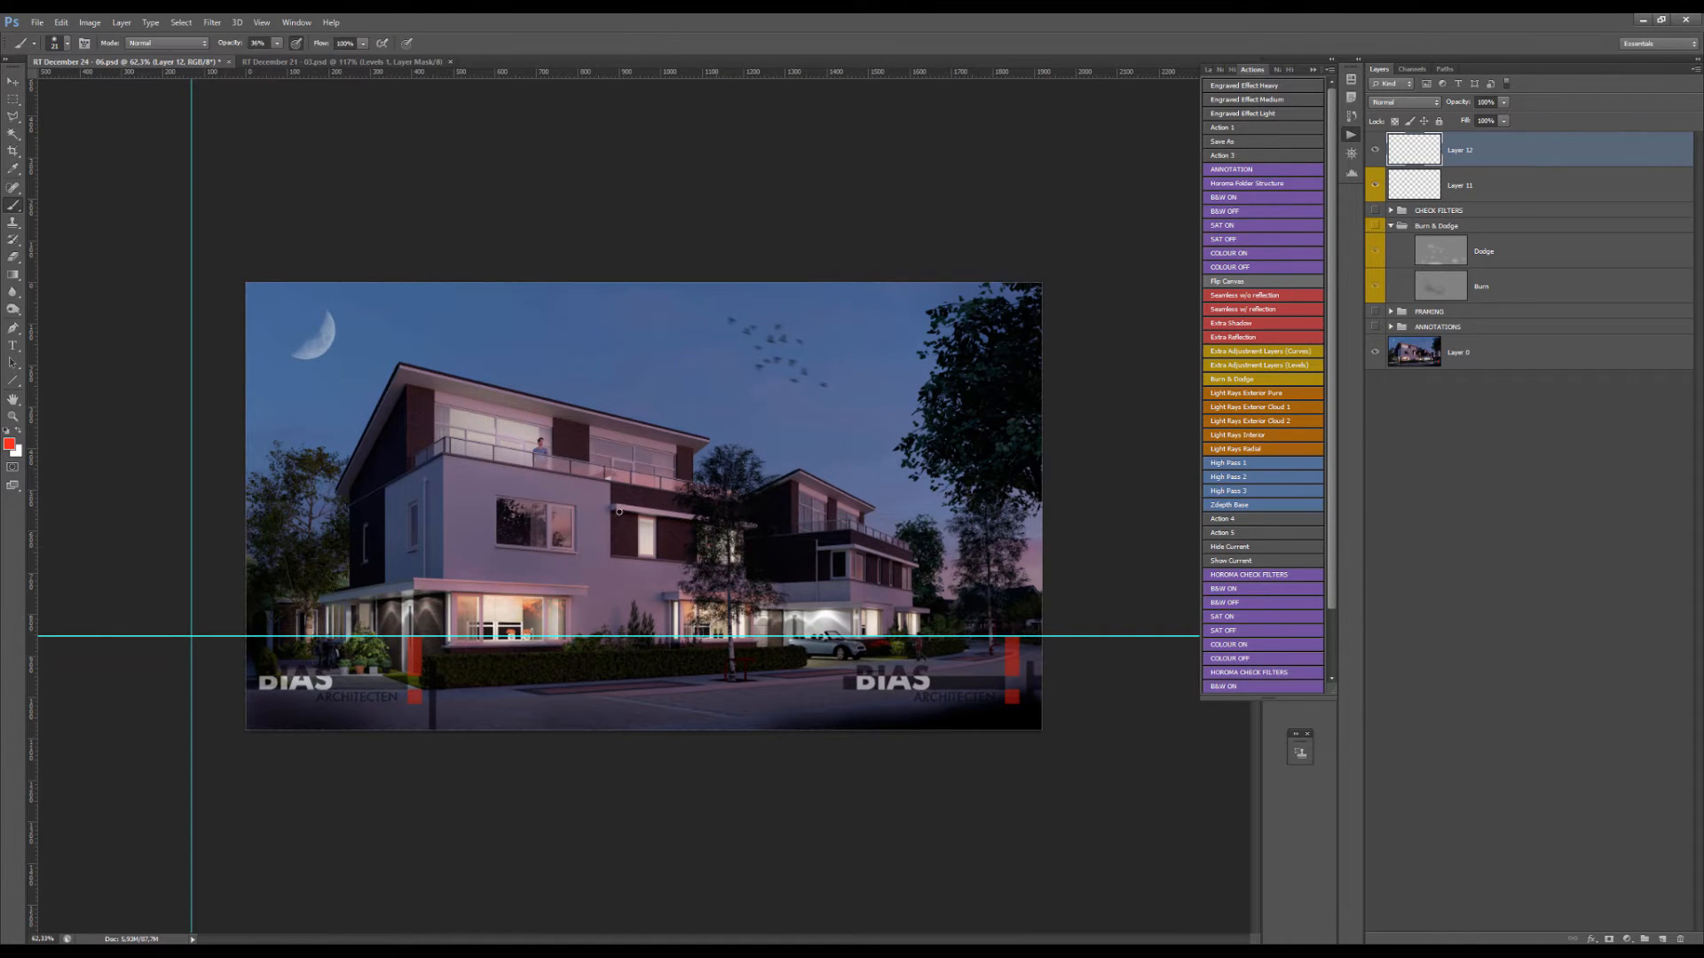
{"action": "right_click", "coordinate": [384, 458], "text": "alt"}
{"action": "mouse_move", "coordinate": [355, 488]}
{"action": "left_mouse_down"}
{"action": "mouse_move", "coordinate": [414, 373]}
{"action": "mouse_move", "coordinate": [702, 458]}
{"action": "mouse_move", "coordinate": [702, 483]}
{"action": "mouse_move", "coordinate": [820, 478]}
{"action": "mouse_move", "coordinate": [907, 641]}
{"action": "mouse_move", "coordinate": [349, 669]}
{"action": "mouse_move", "coordinate": [374, 449]}
{"action": "left_mouse_up"}
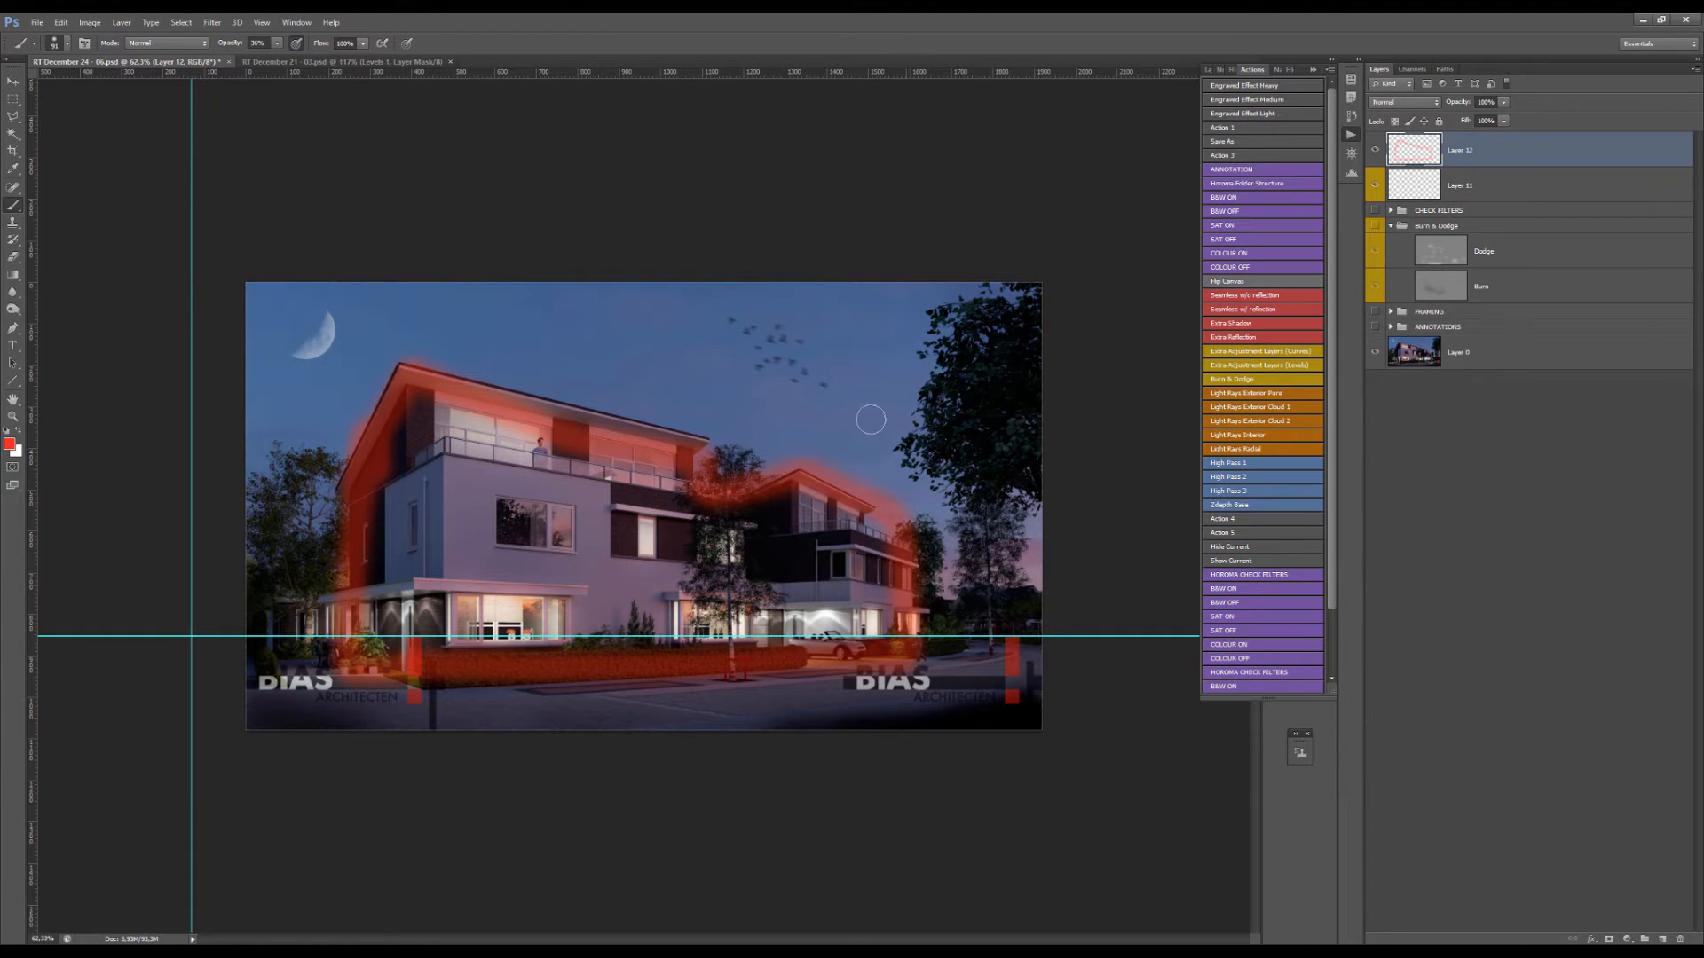
{"action": "mouse_move", "coordinate": [951, 288]}
{"action": "left_mouse_down"}
{"action": "mouse_move", "coordinate": [911, 461]}
{"action": "mouse_move", "coordinate": [1019, 692]}
{"action": "left_mouse_up"}
{"action": "mouse_move", "coordinate": [482, 668]}
{"action": "left_mouse_down"}
{"action": "mouse_move", "coordinate": [294, 668]}
{"action": "mouse_move", "coordinate": [728, 664]}
{"action": "mouse_move", "coordinate": [521, 678]}
{"action": "mouse_move", "coordinate": [406, 679]}
{"action": "mouse_move", "coordinate": [1035, 653]}
{"action": "left_mouse_up"}
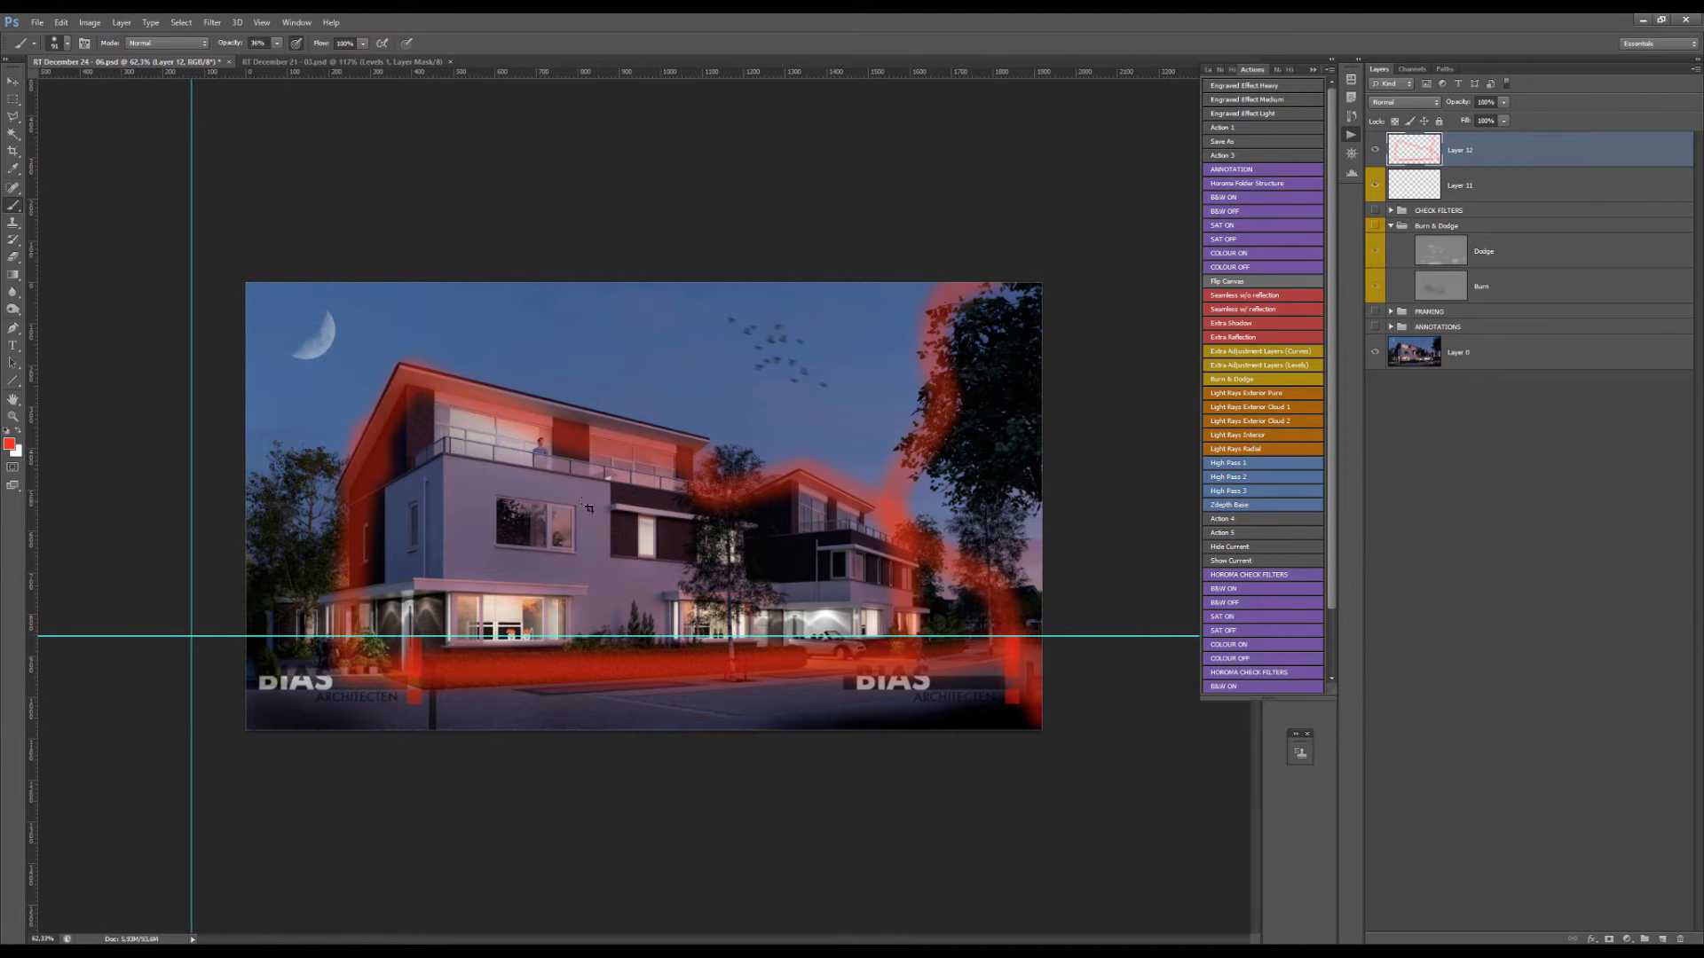
{"action": "key", "text": "c"}
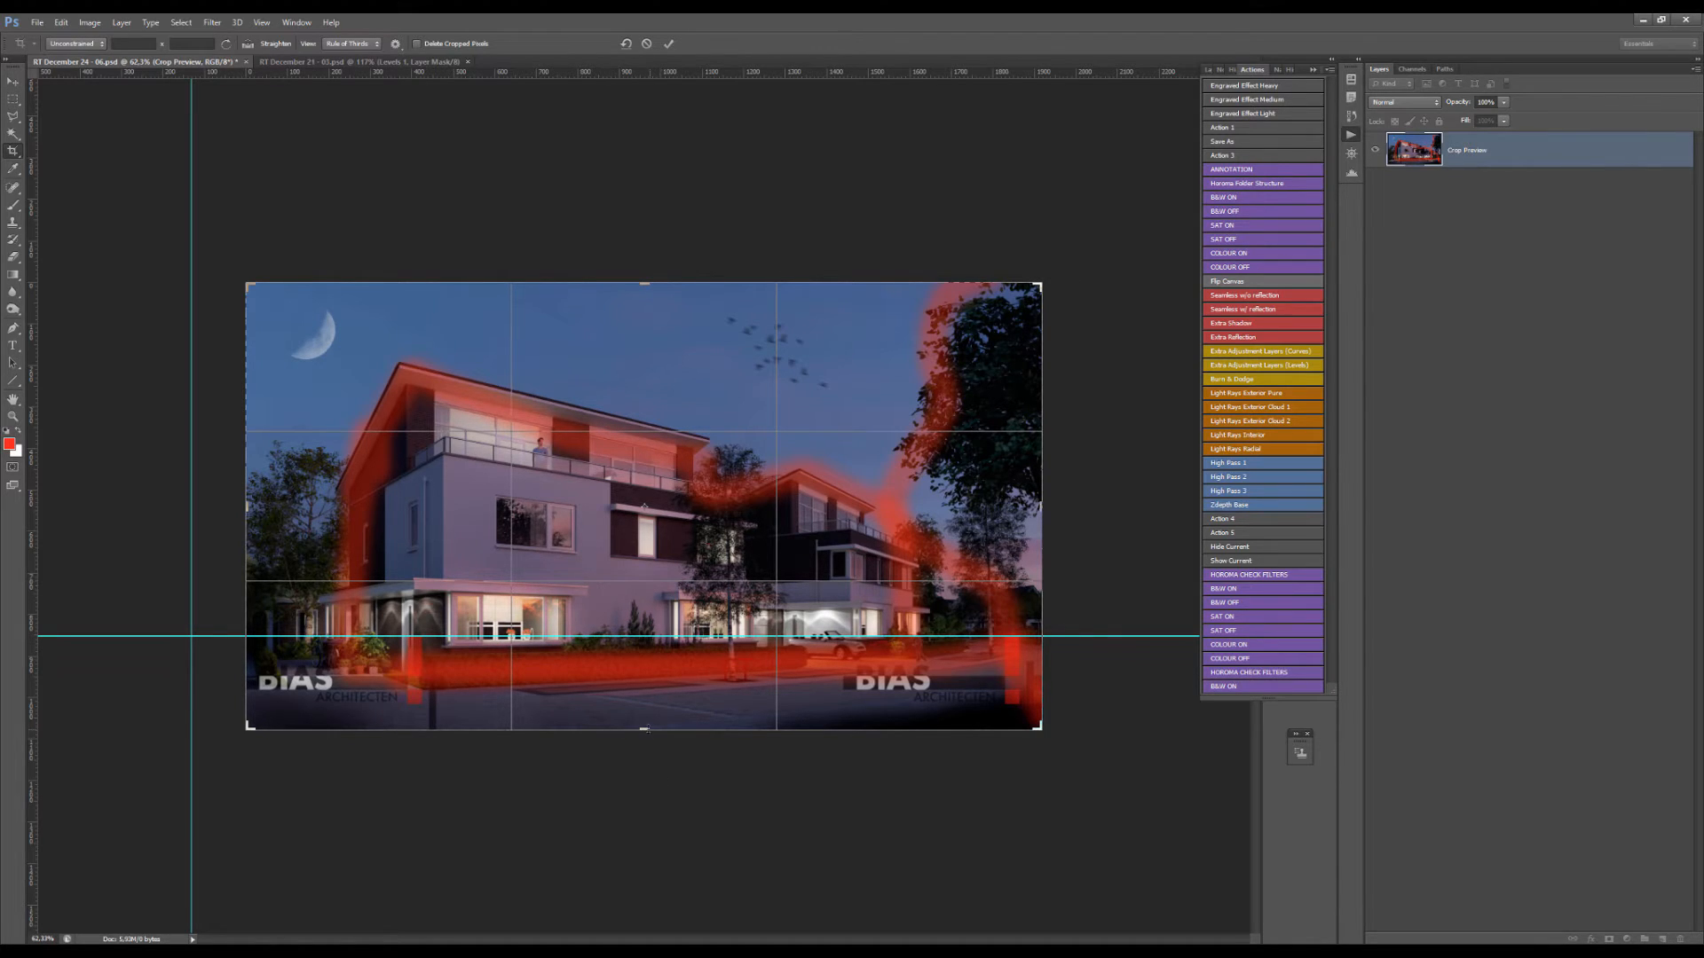
{"action": "left_click_drag", "start_coordinate": [644, 729], "coordinate": [644, 768]}
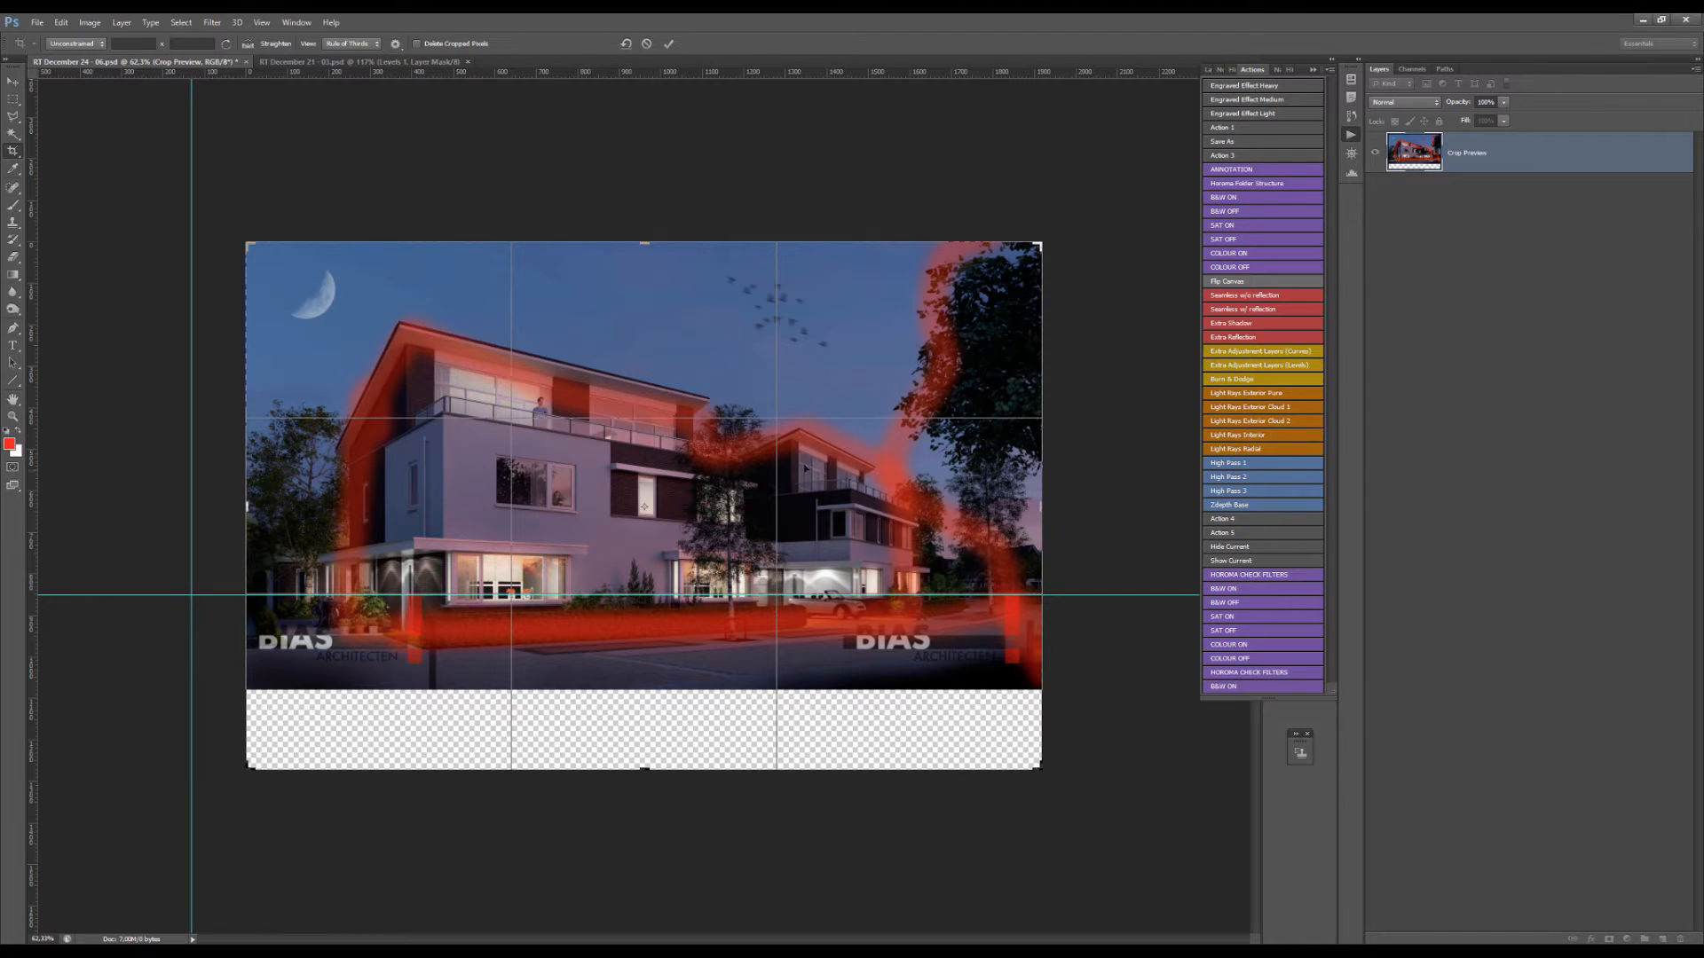
{"action": "scroll", "coordinate": [985, 494], "scroll_direction": "down", "scroll_amount": 2}
{"action": "left_click_drag", "start_coordinate": [981, 505], "coordinate": [1081, 506]}
{"action": "left_click_drag", "start_coordinate": [979, 505], "coordinate": [981, 505]}
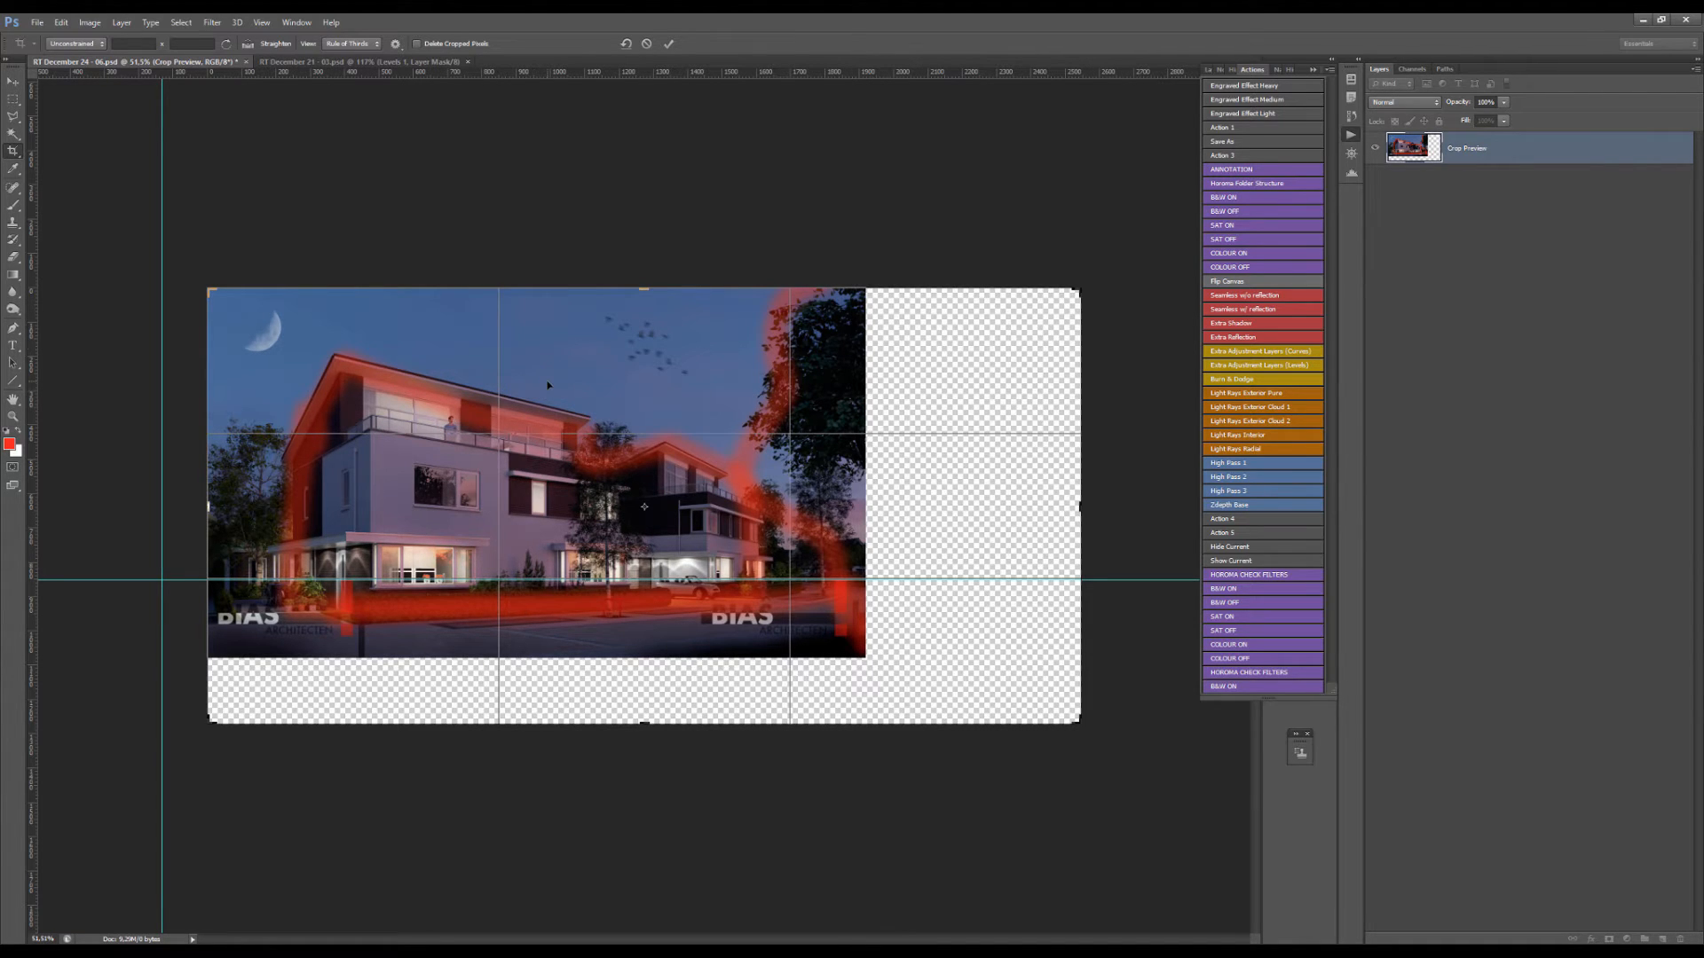
{"action": "key", "text": "Escape"}
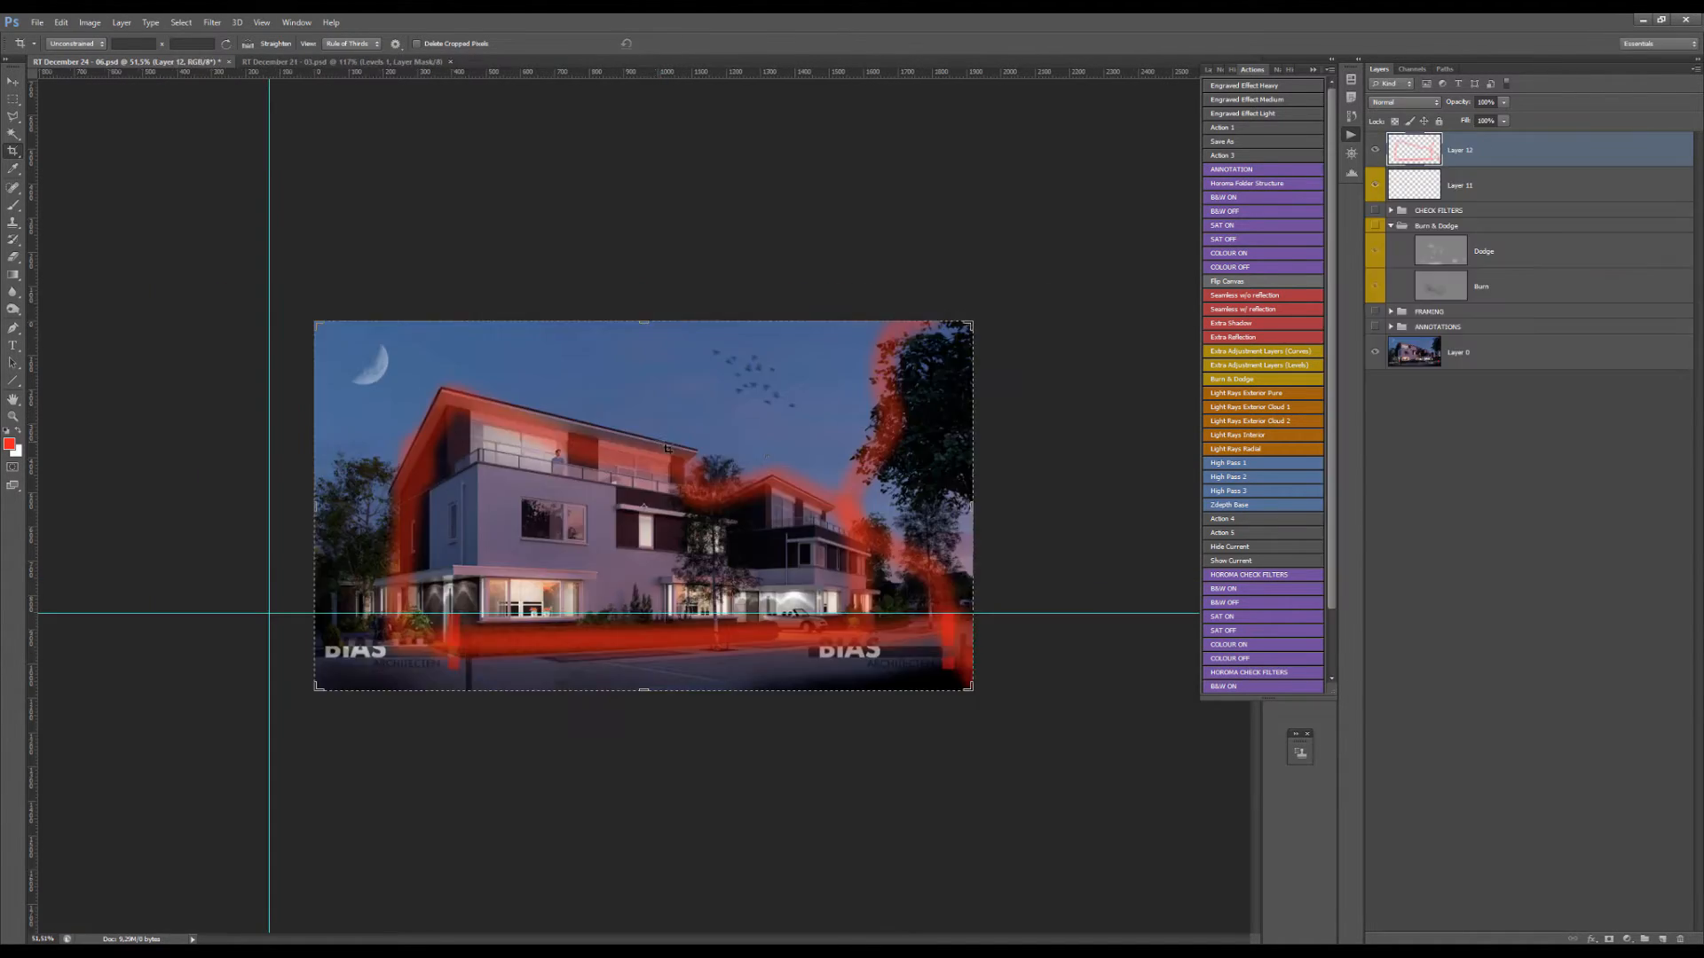
- Hide the red mark-up layer, then expand the FRAMING group and make it visible
{"action": "key", "text": "v"}
{"action": "left_click", "coordinate": [1376, 150]}
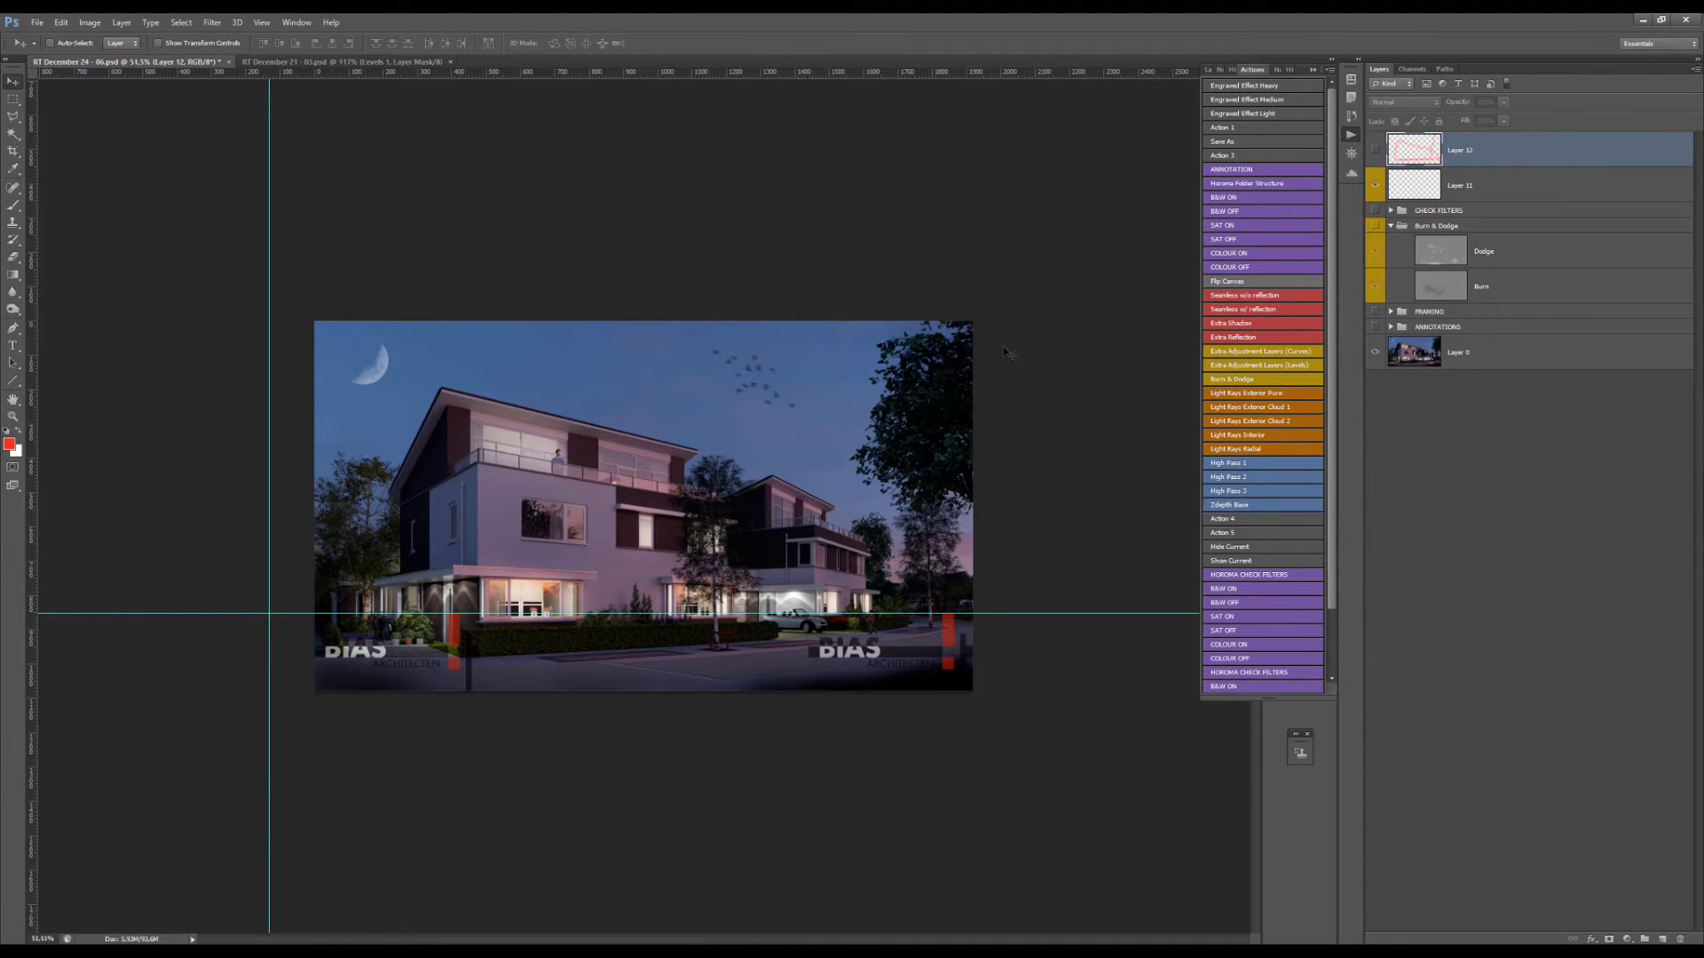
{"action": "left_click", "coordinate": [1390, 311]}
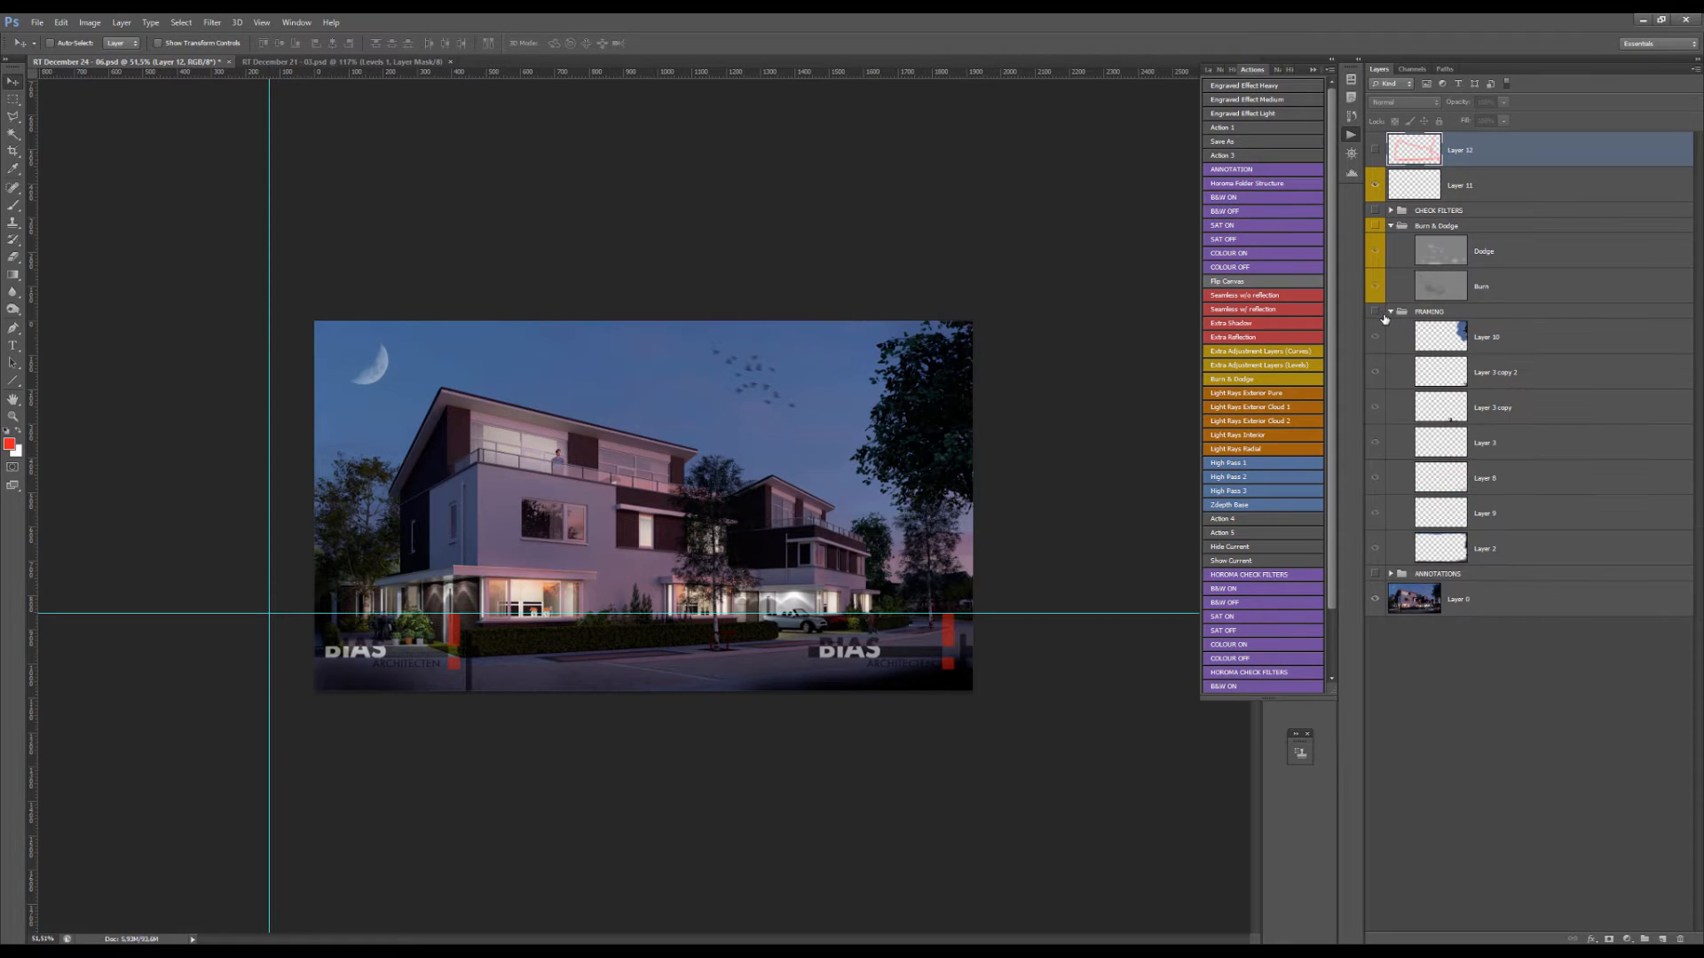
{"action": "left_click", "coordinate": [1376, 312]}
- Extend the canvas with the Crop tool to include more of the framing tree, foreground bushes and sky
{"action": "scroll", "coordinate": [920, 689], "scroll_direction": "down", "scroll_amount": 3}
{"action": "key", "text": "c"}
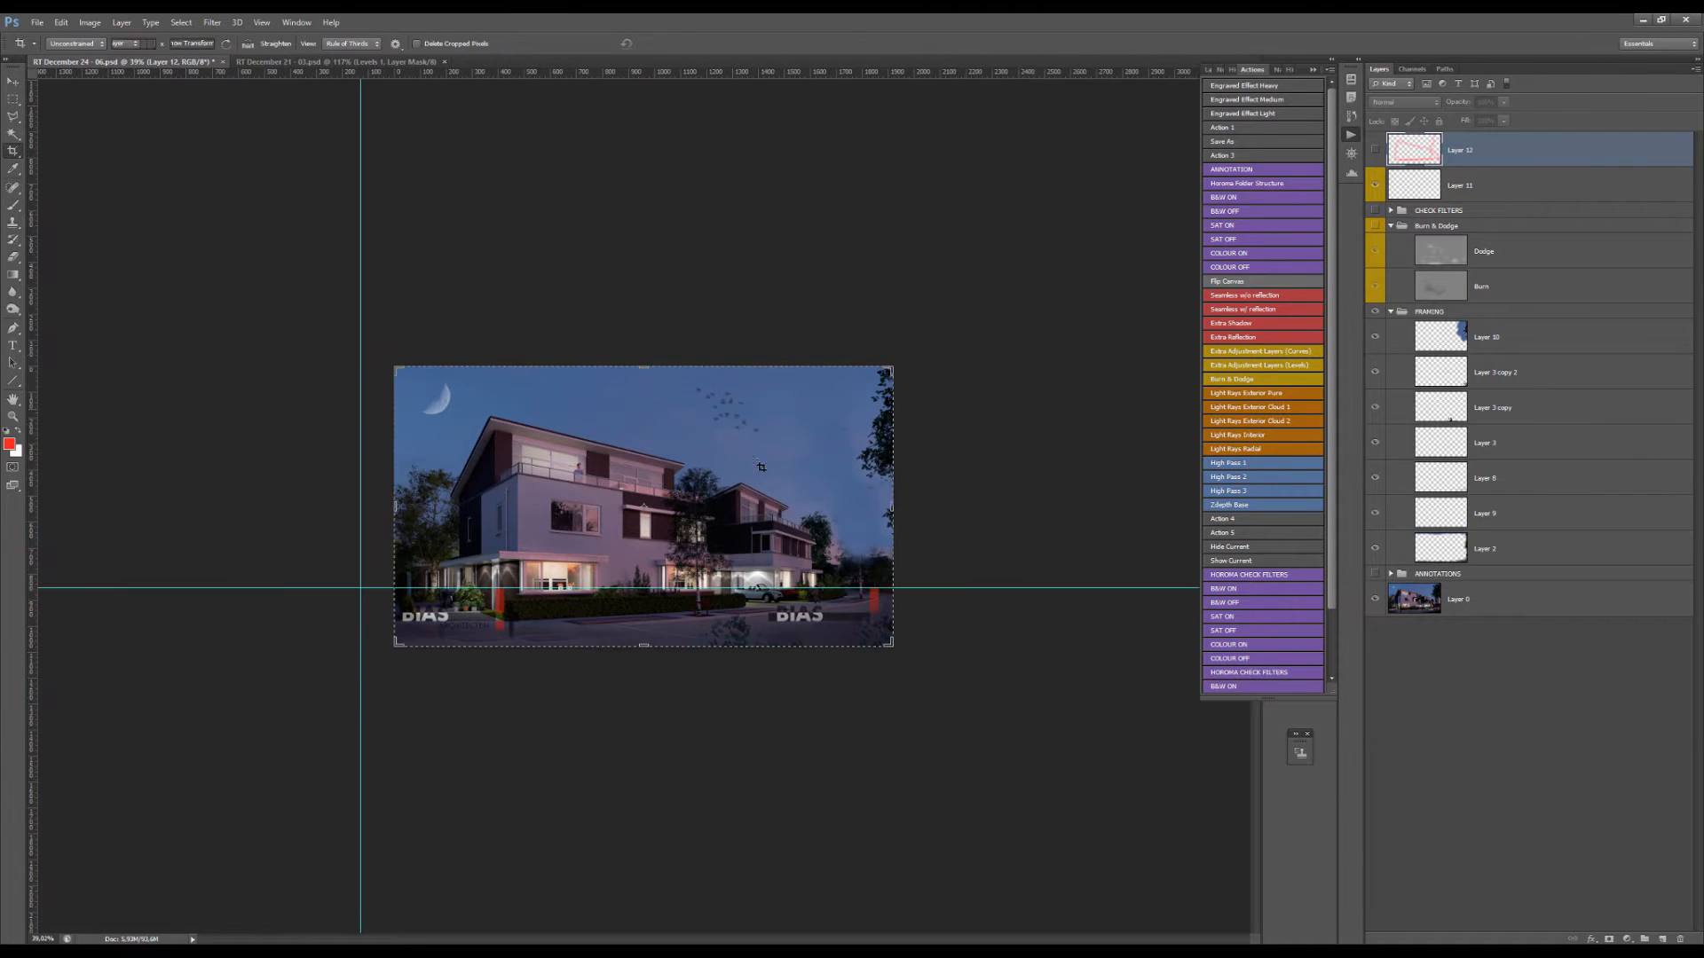
{"action": "left_click_drag", "start_coordinate": [889, 645], "coordinate": [928, 667]}
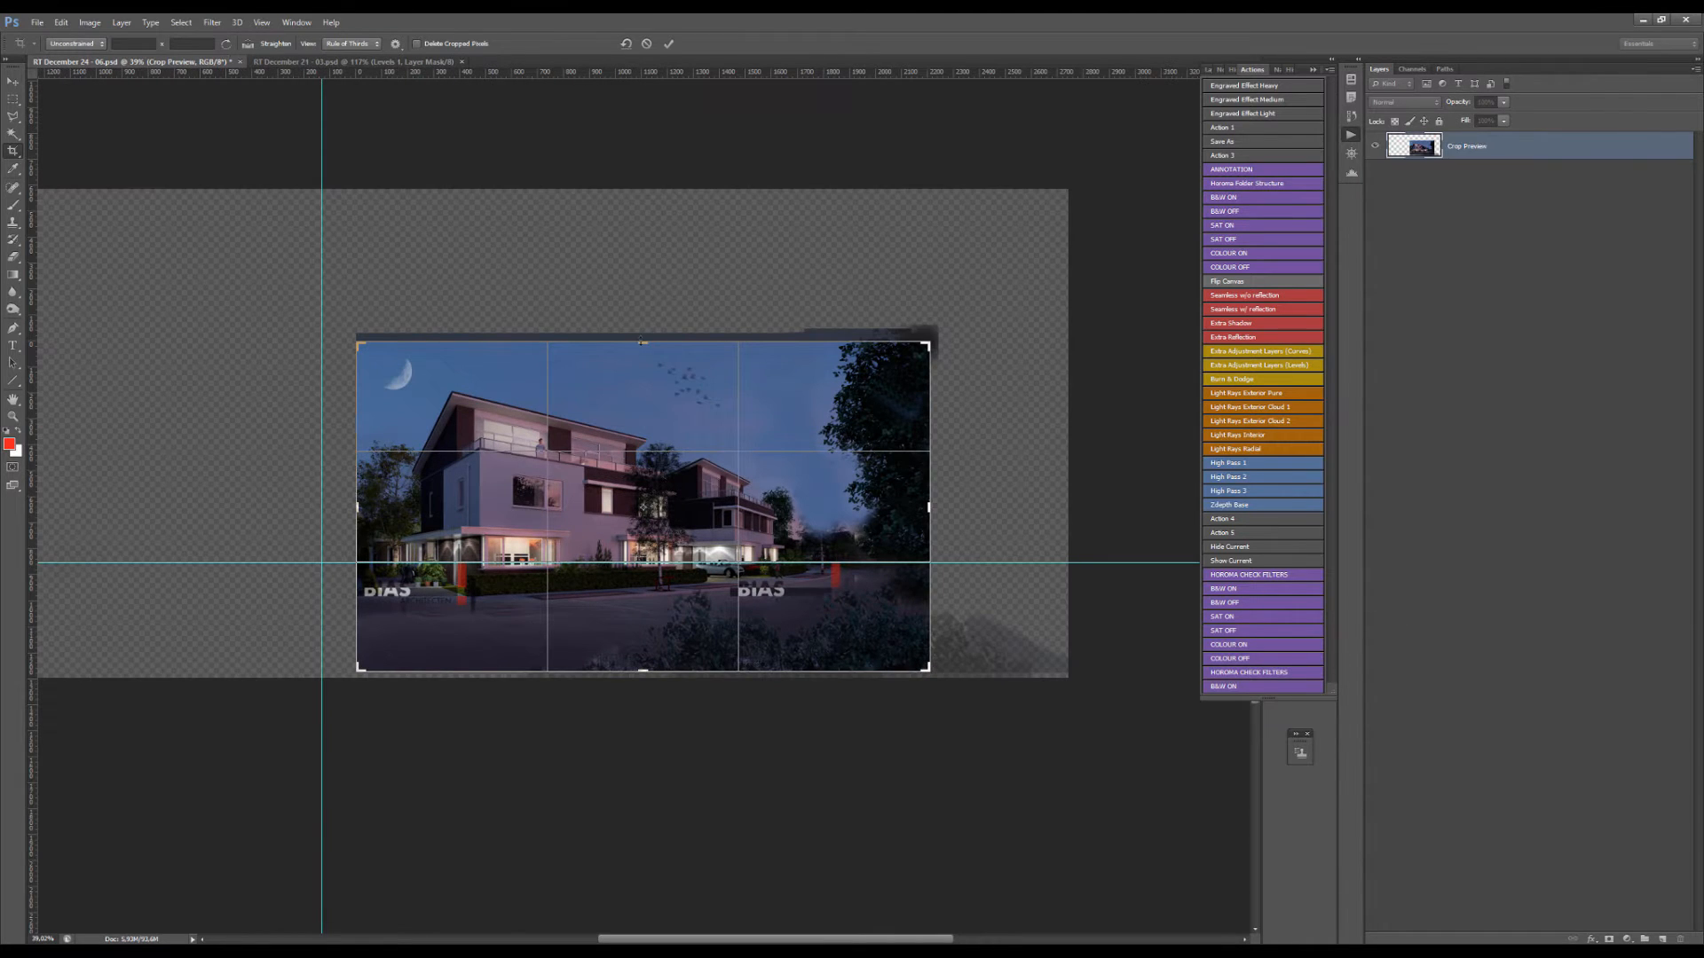
{"action": "left_click_drag", "start_coordinate": [642, 341], "coordinate": [642, 337]}
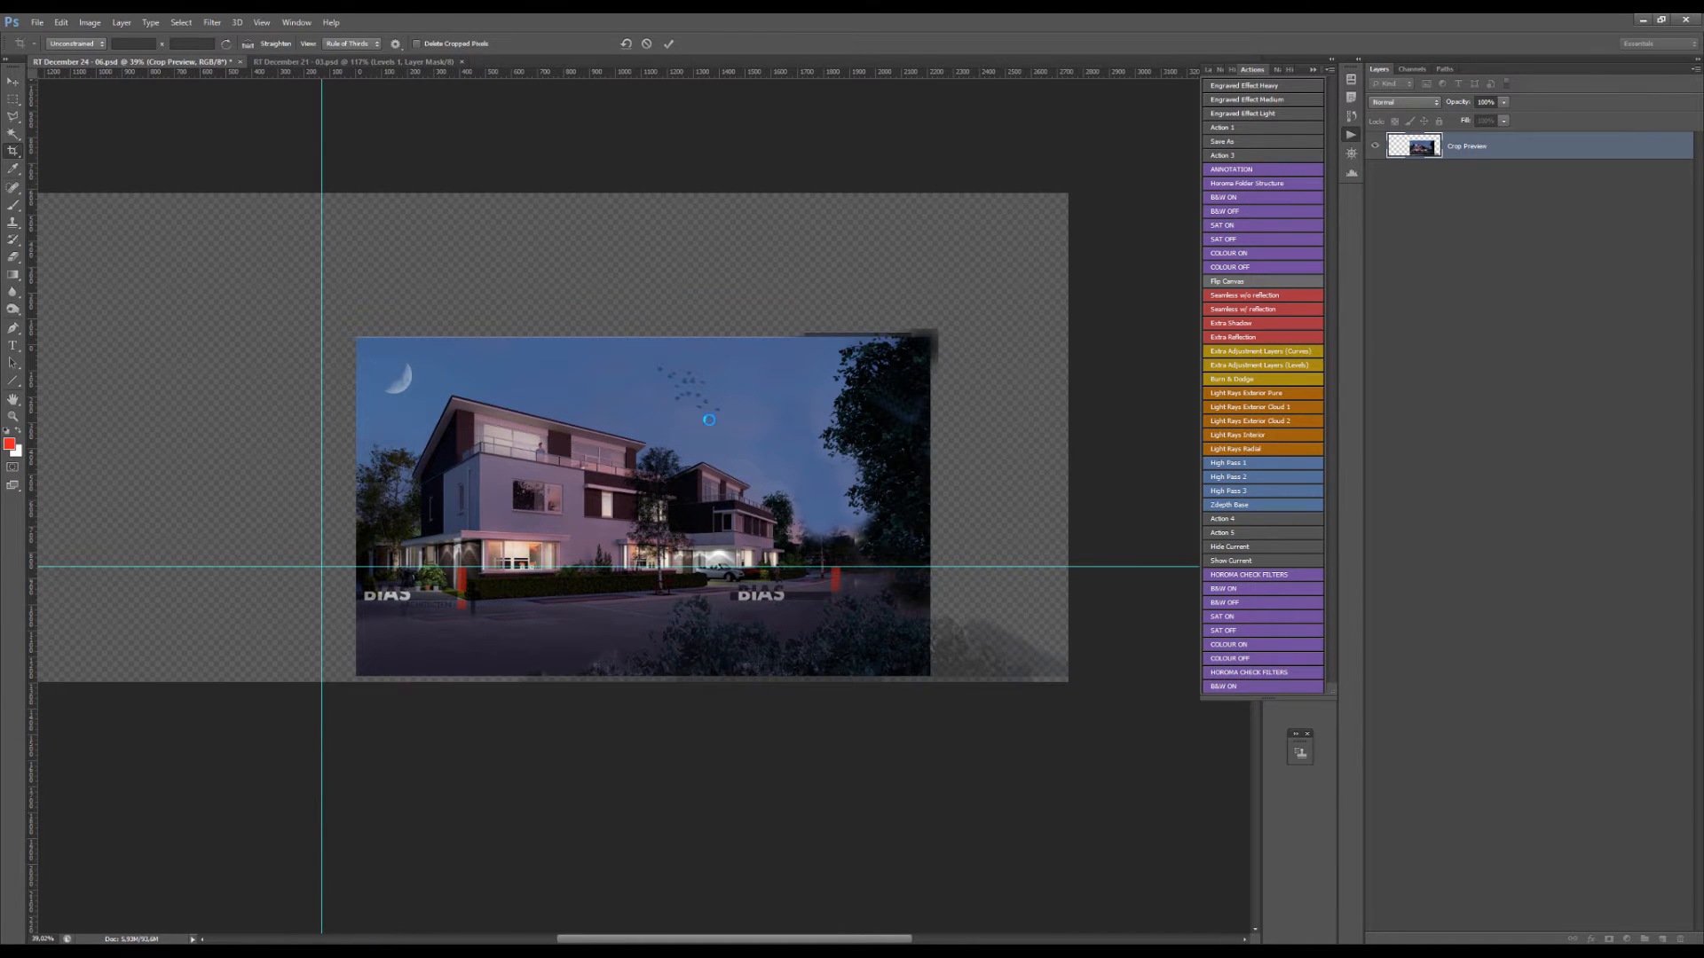
{"action": "key", "text": "v"}
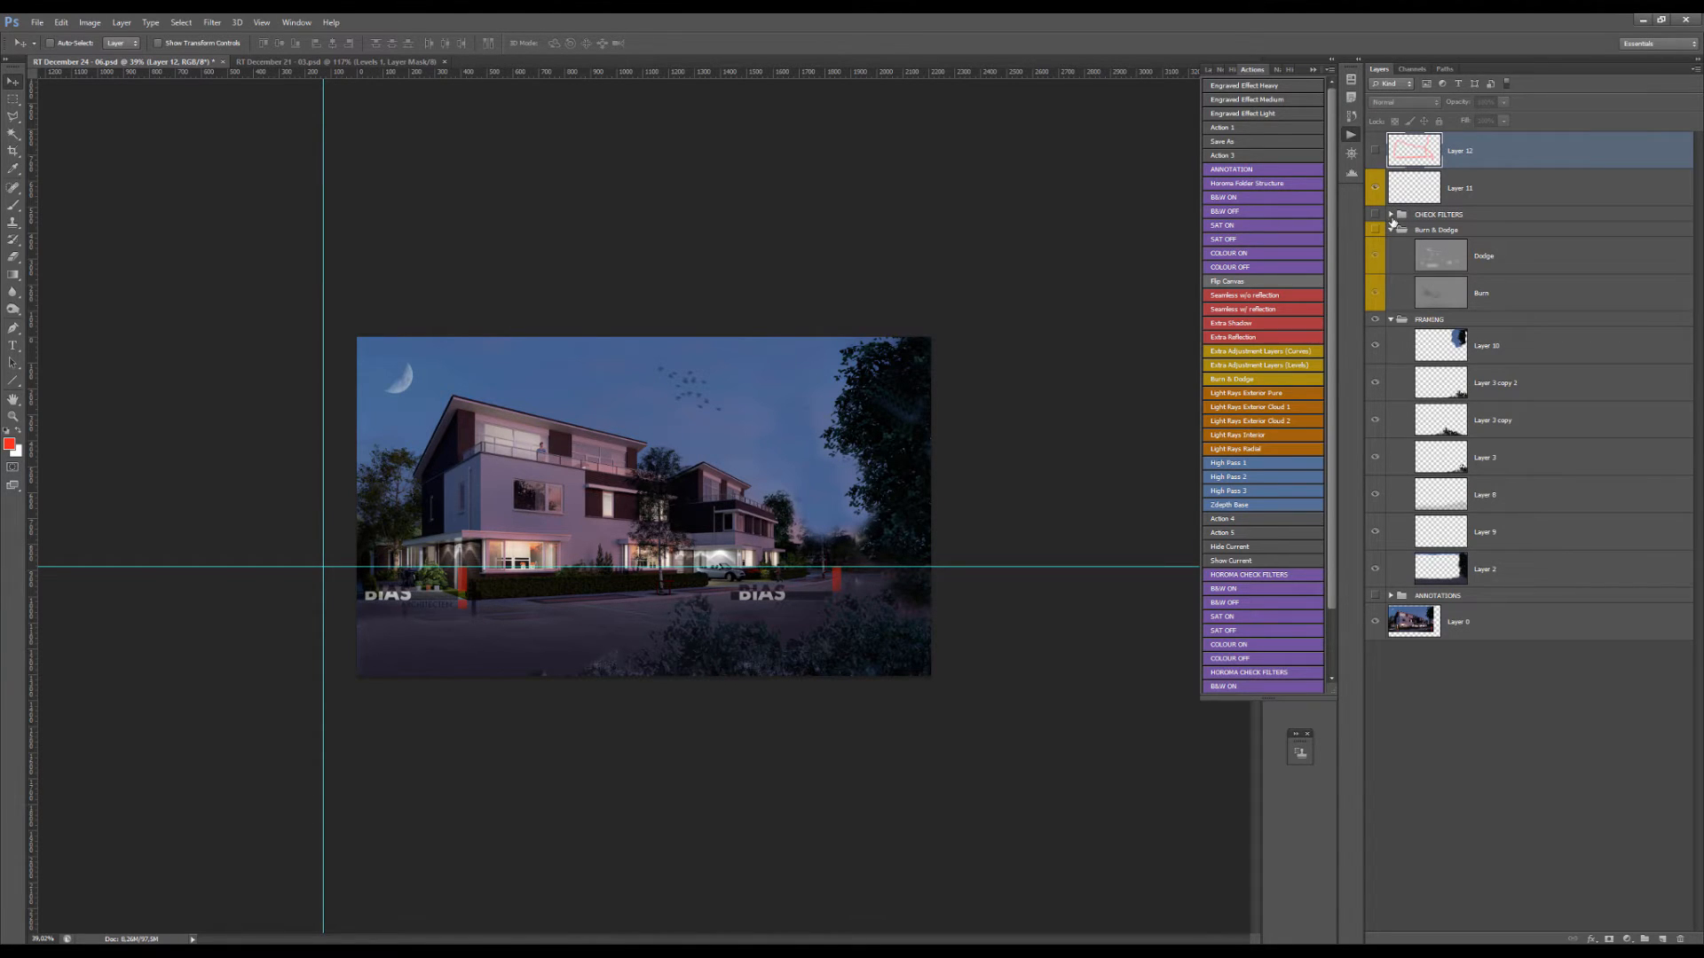
- Load Layer 0's outline as a selection to compare the original extent with the enlarged canvas, then deselect it
{"action": "left_click", "coordinate": [1403, 624], "text": "ctrl"}
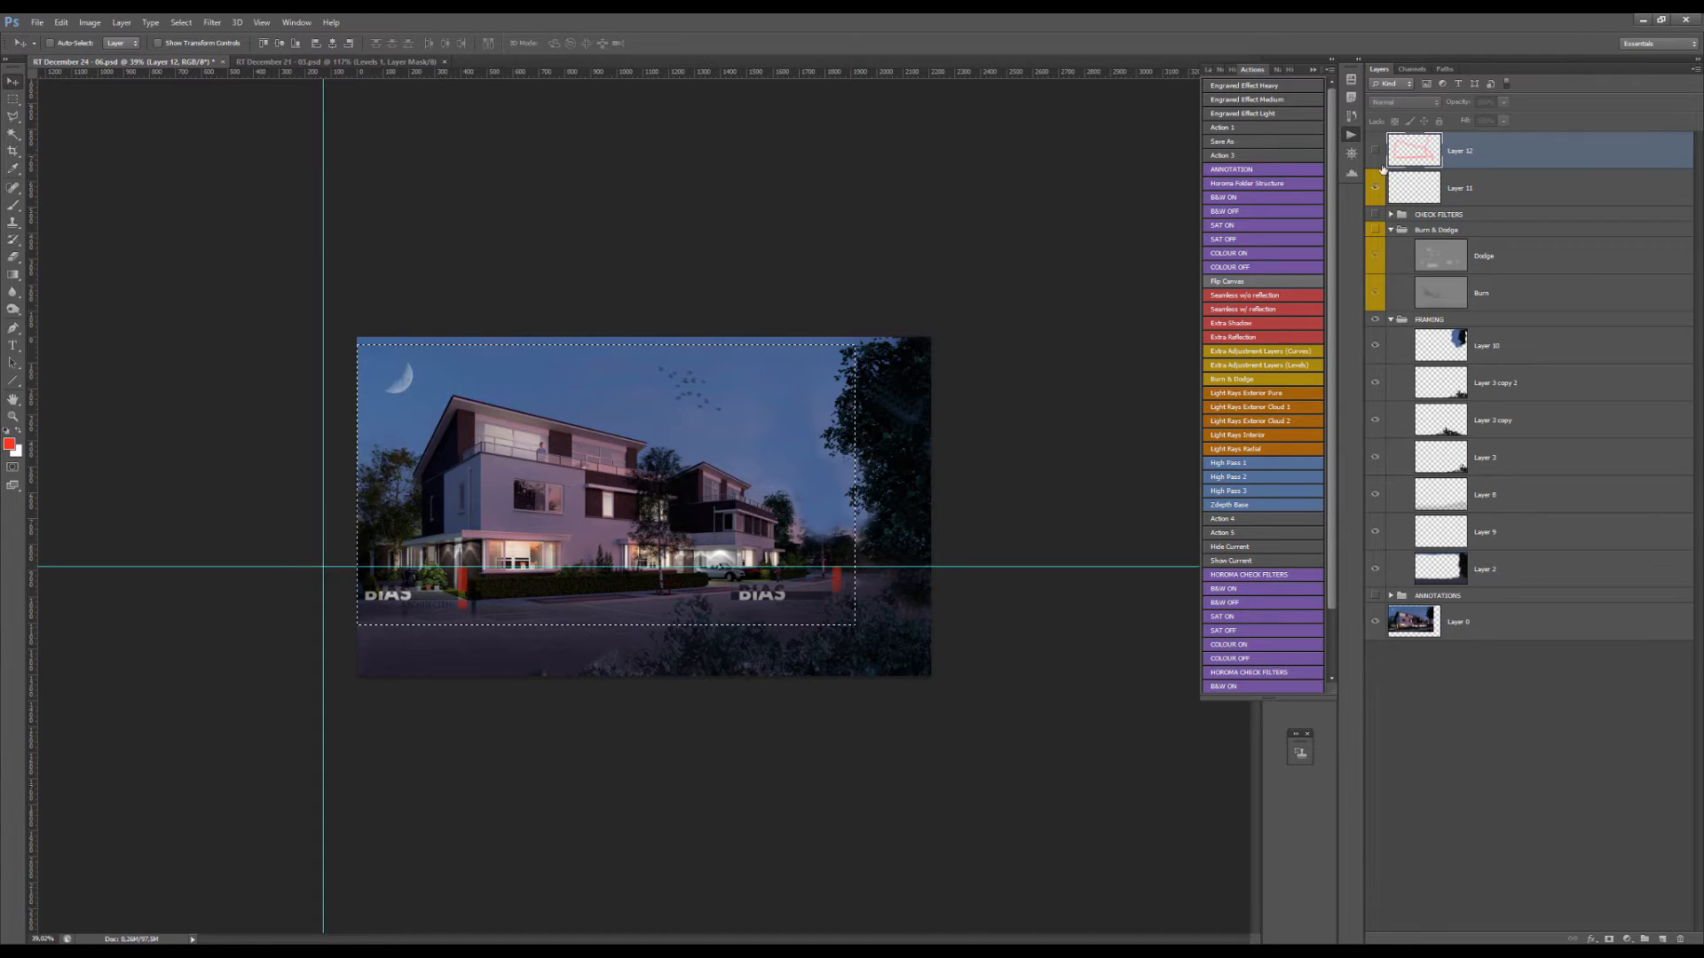
{"action": "key", "text": "ctrl+d"}
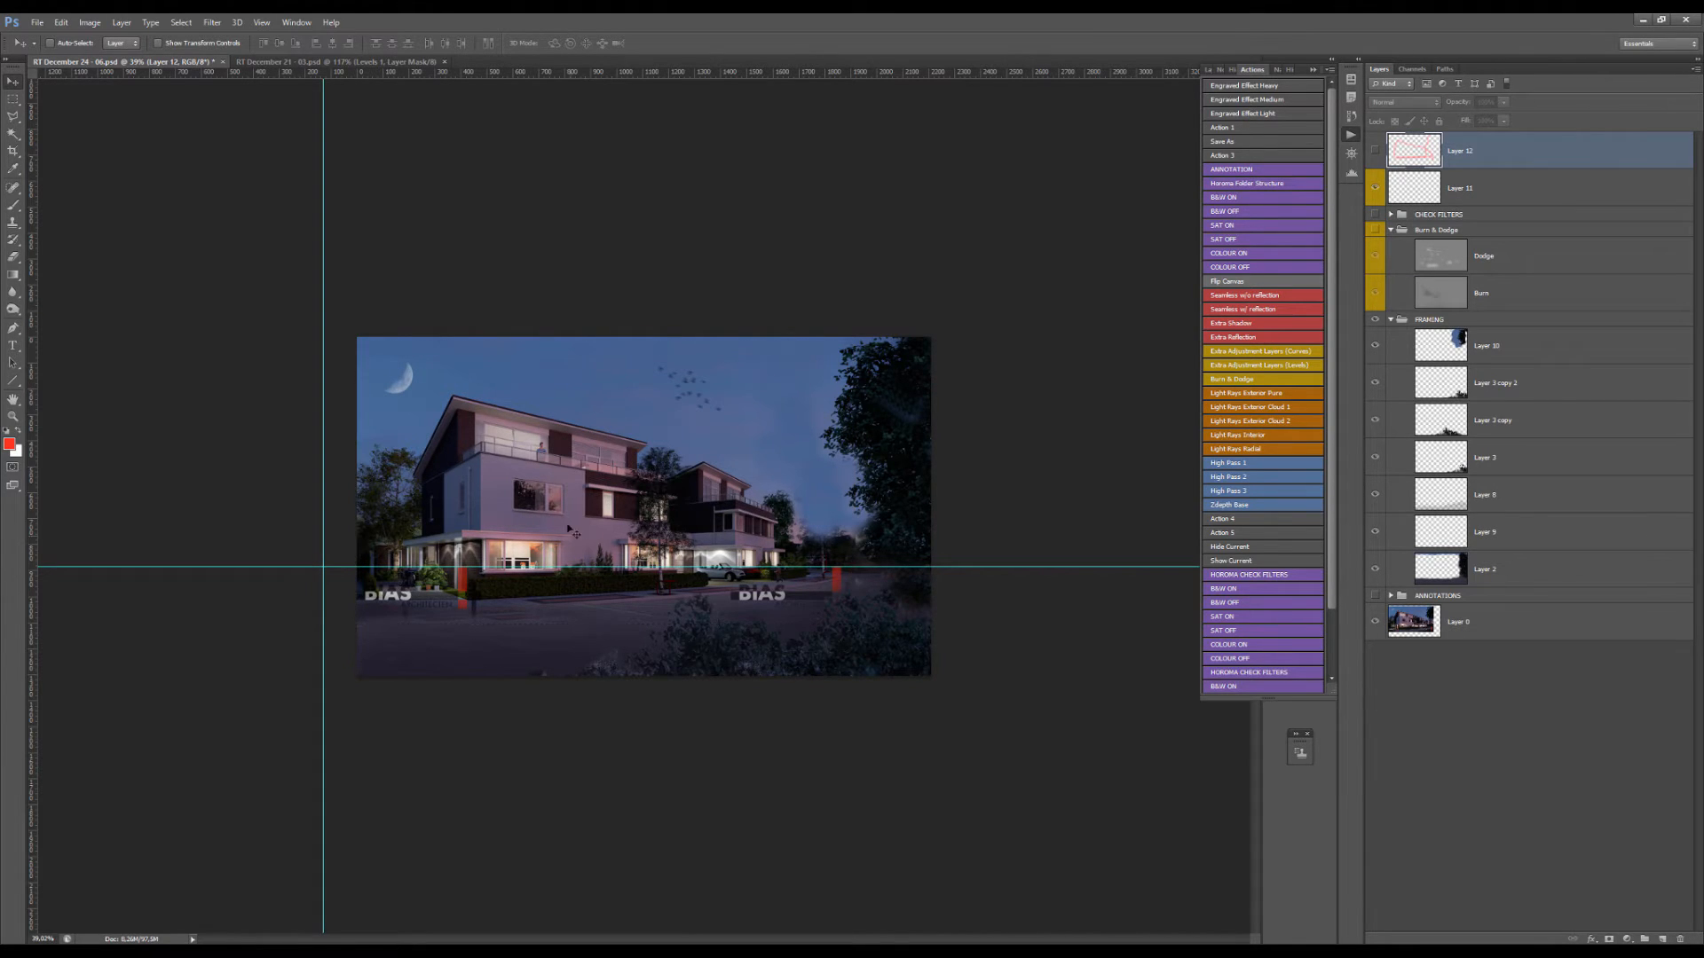
{"action": "key", "text": "b"}
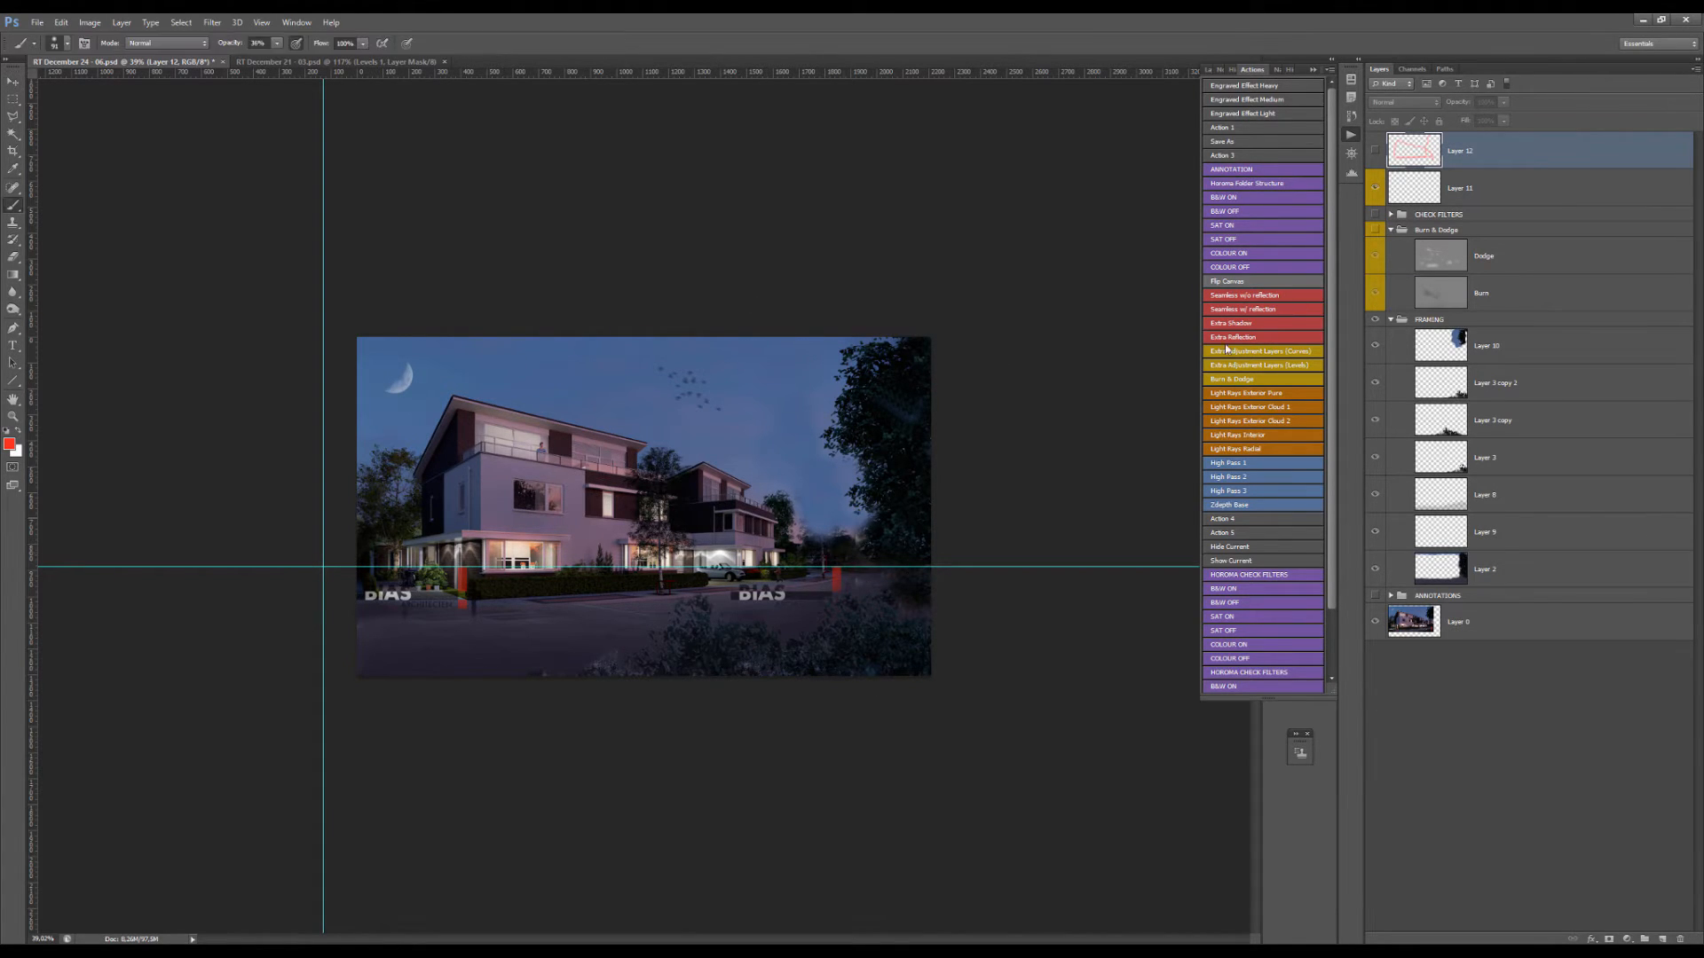
{"action": "scroll", "coordinate": [643, 555], "scroll_direction": "up", "scroll_amount": 5}
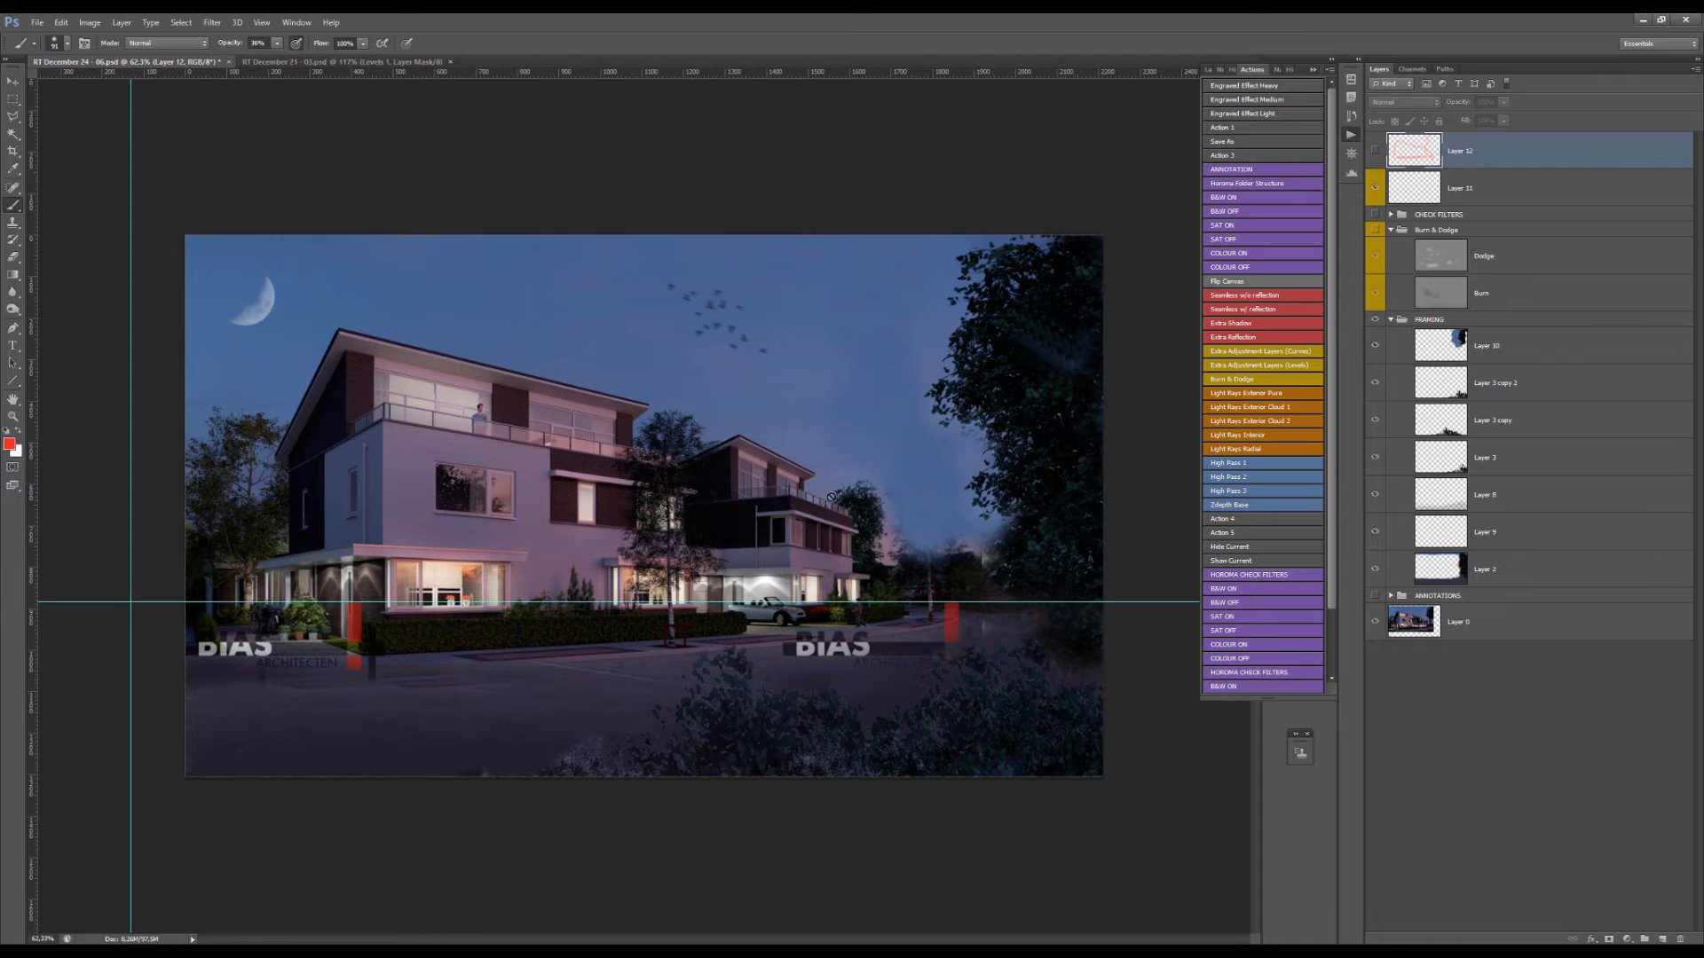
{"action": "scroll", "coordinate": [970, 379], "scroll_direction": "down", "scroll_amount": 2}
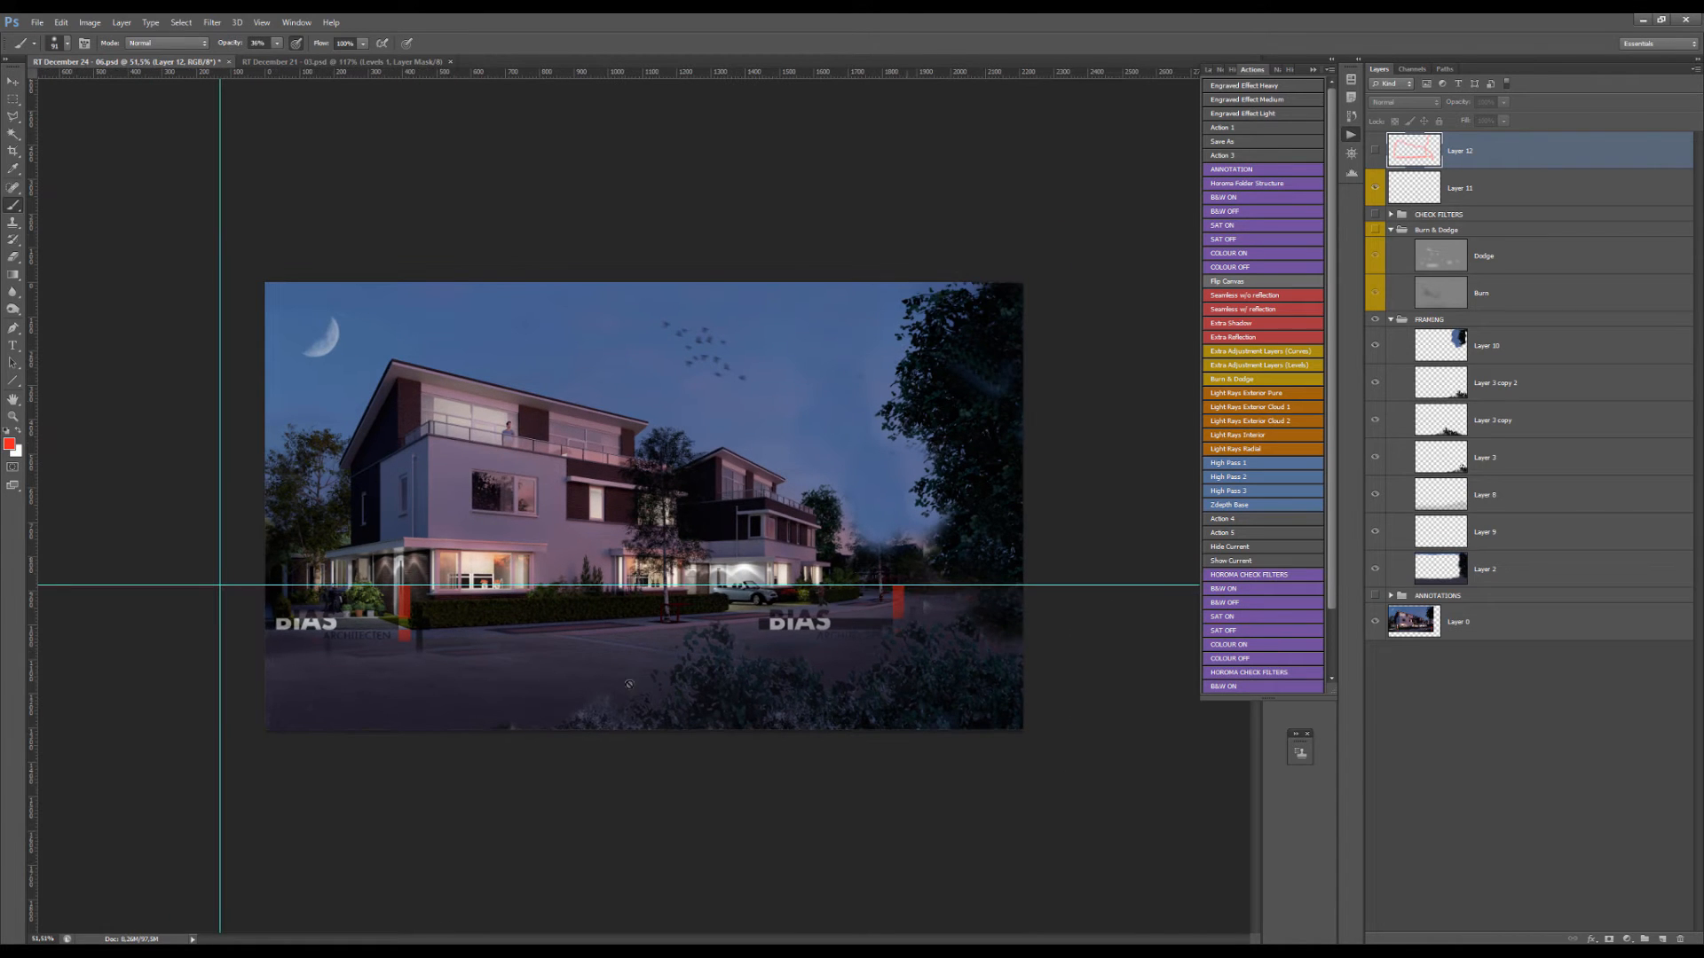
{"action": "scroll", "coordinate": [621, 681], "scroll_direction": "up", "scroll_amount": 2}
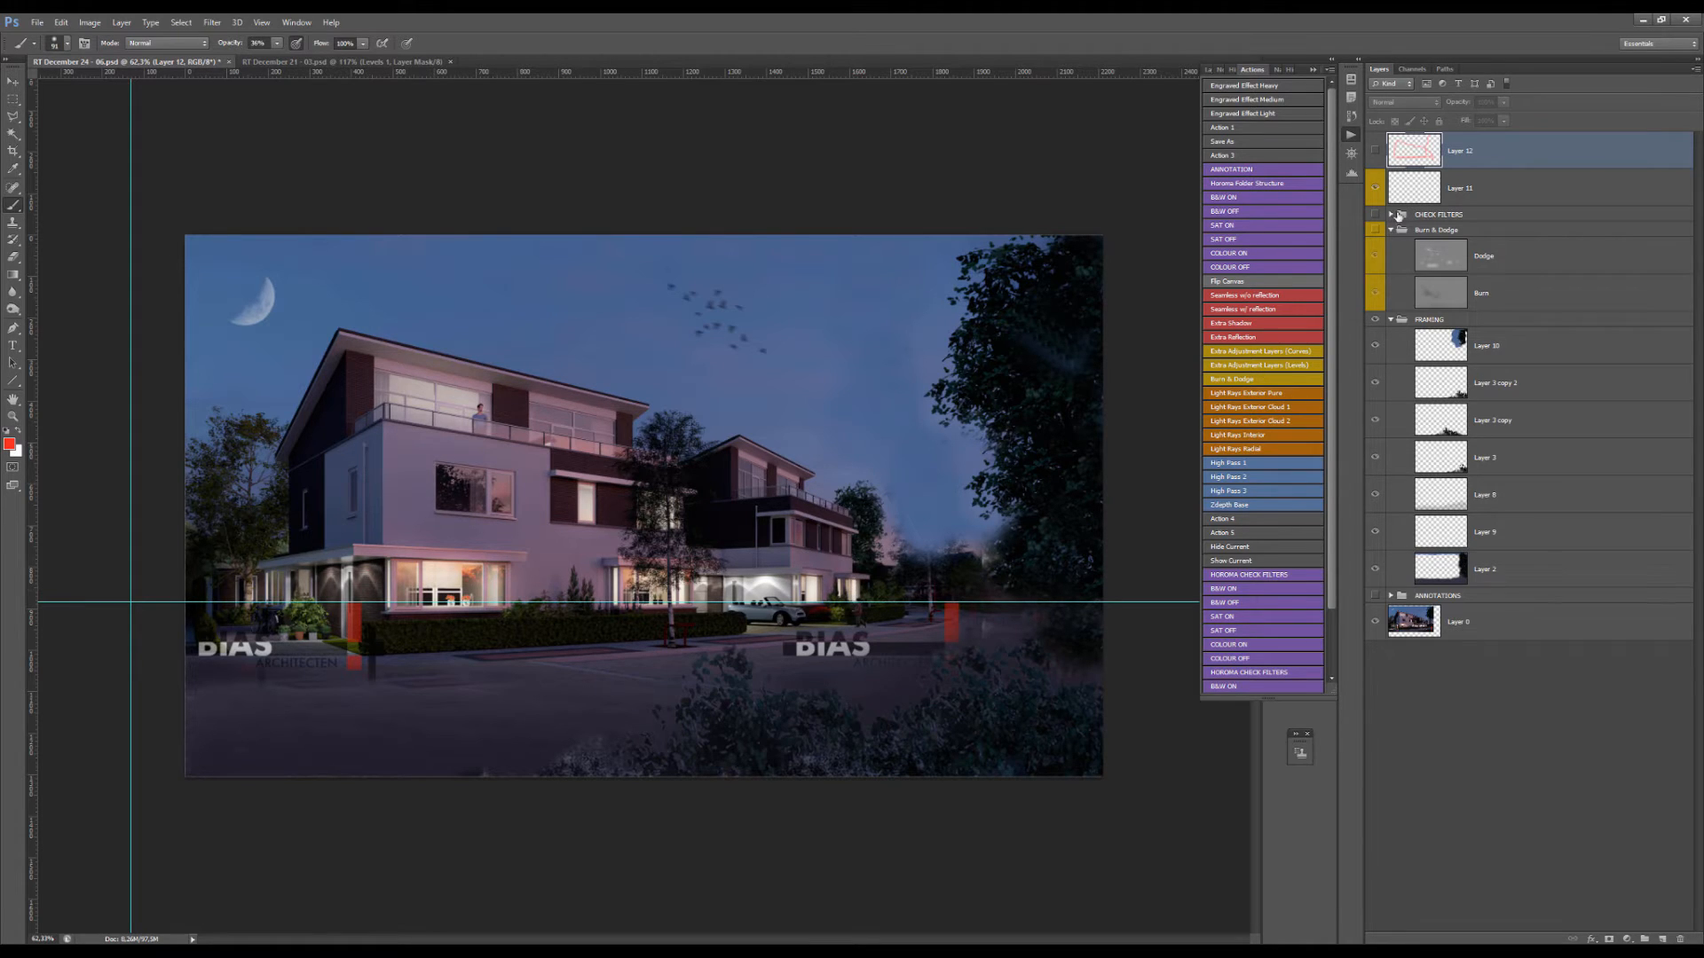
- Brush red marks on Layer 11 over the hedge, road and foreground bushes, then clear the layer
{"action": "left_click", "coordinate": [1411, 172]}
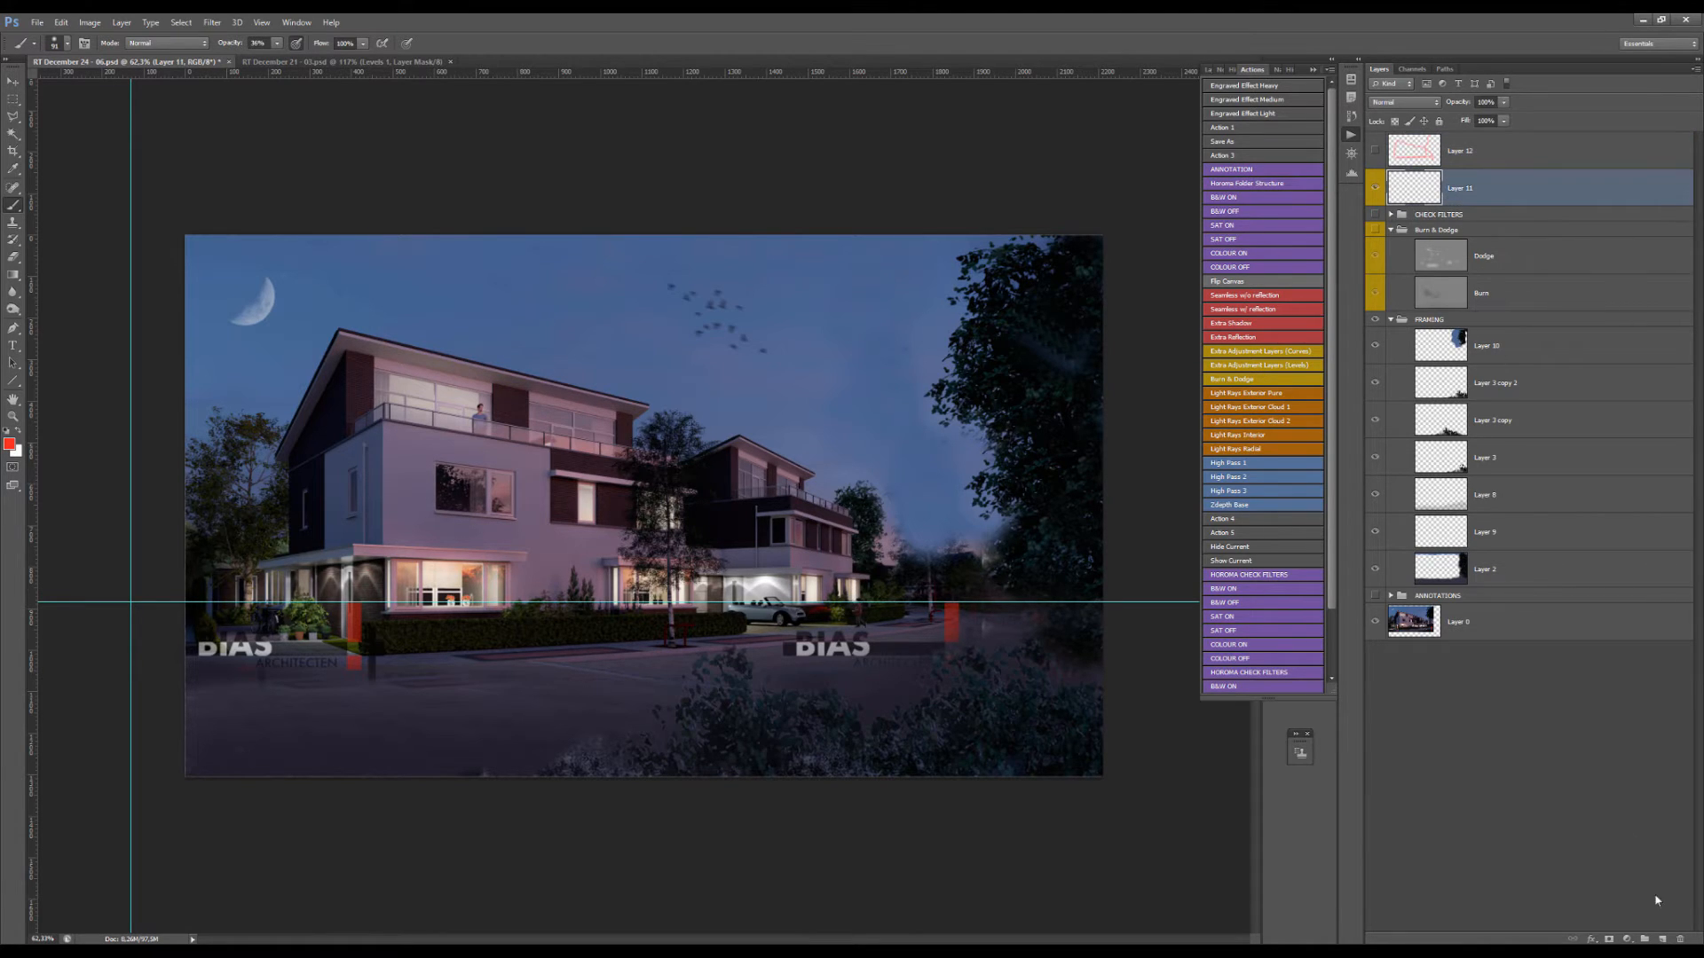
{"action": "right_click", "coordinate": [753, 602], "text": "alt"}
{"action": "scroll", "coordinate": [382, 622], "scroll_direction": "down", "scroll_amount": 1}
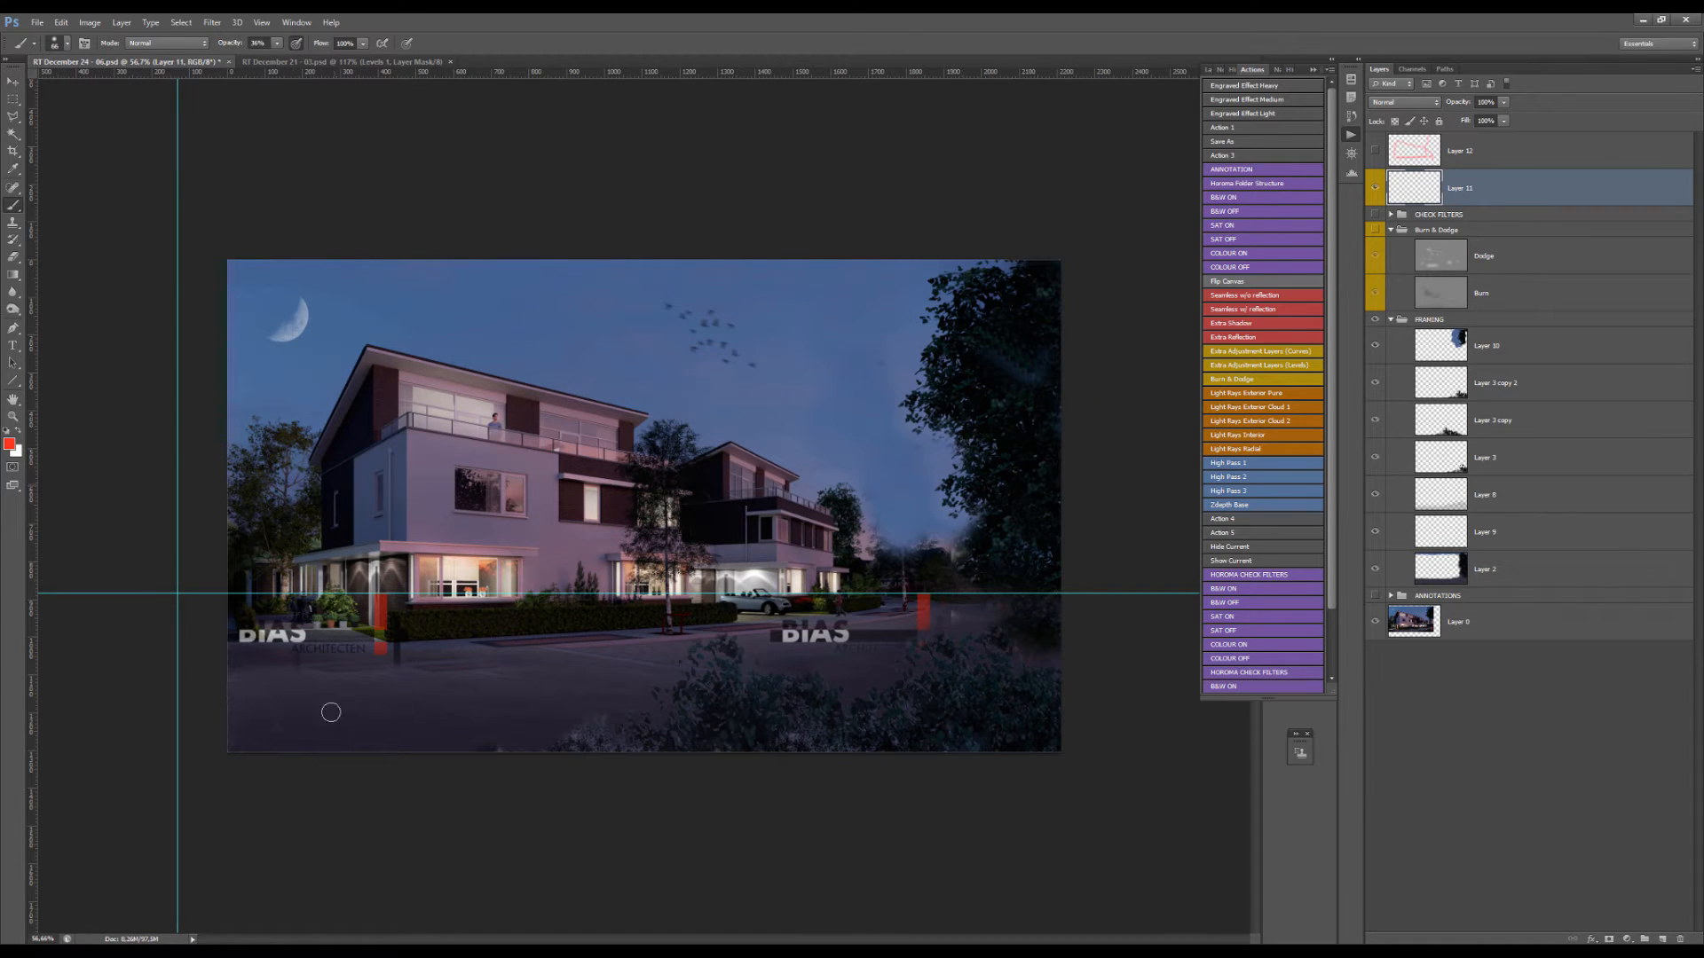
{"action": "mouse_move", "coordinate": [216, 637]}
{"action": "left_mouse_down"}
{"action": "mouse_move", "coordinate": [1038, 632]}
{"action": "mouse_move", "coordinate": [1058, 770]}
{"action": "mouse_move", "coordinate": [588, 773]}
{"action": "mouse_move", "coordinate": [201, 700]}
{"action": "mouse_move", "coordinate": [258, 610]}
{"action": "mouse_move", "coordinate": [706, 615]}
{"action": "left_mouse_up"}
{"action": "mouse_move", "coordinate": [489, 608]}
{"action": "left_mouse_down"}
{"action": "mouse_move", "coordinate": [653, 680]}
{"action": "mouse_move", "coordinate": [932, 715]}
{"action": "mouse_move", "coordinate": [978, 674]}
{"action": "mouse_move", "coordinate": [892, 653]}
{"action": "left_mouse_up"}
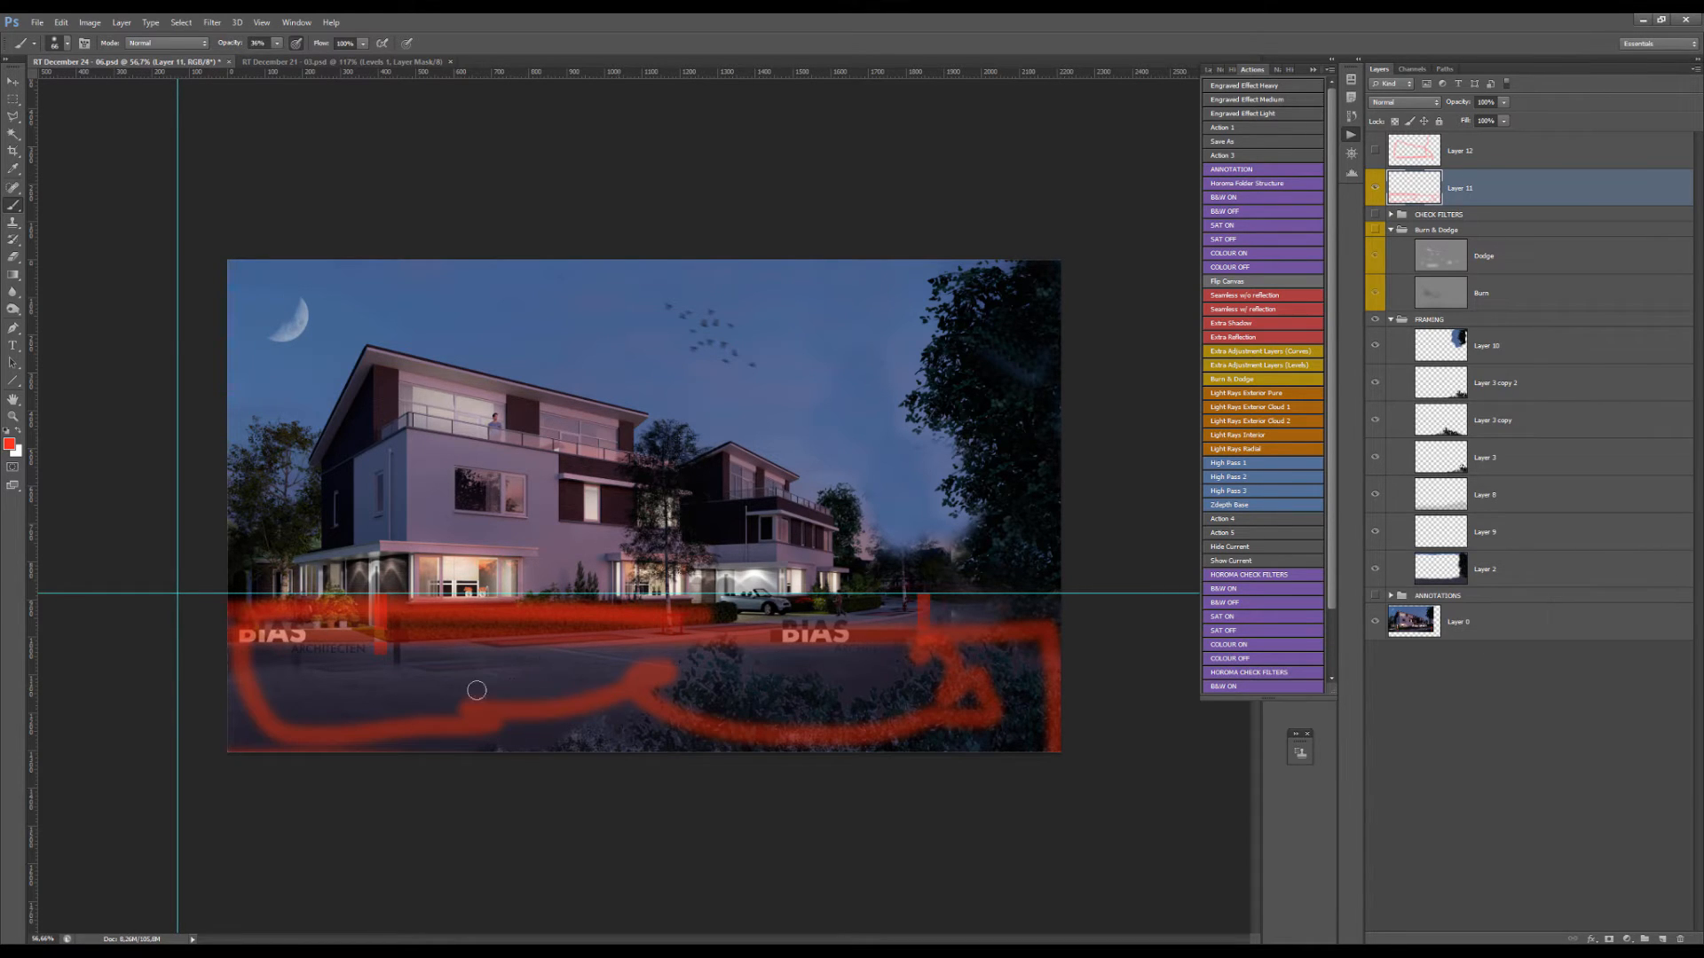
{"action": "left_click_drag", "start_coordinate": [394, 716], "coordinate": [865, 679]}
{"action": "left_click_drag", "start_coordinate": [509, 712], "coordinate": [799, 632]}
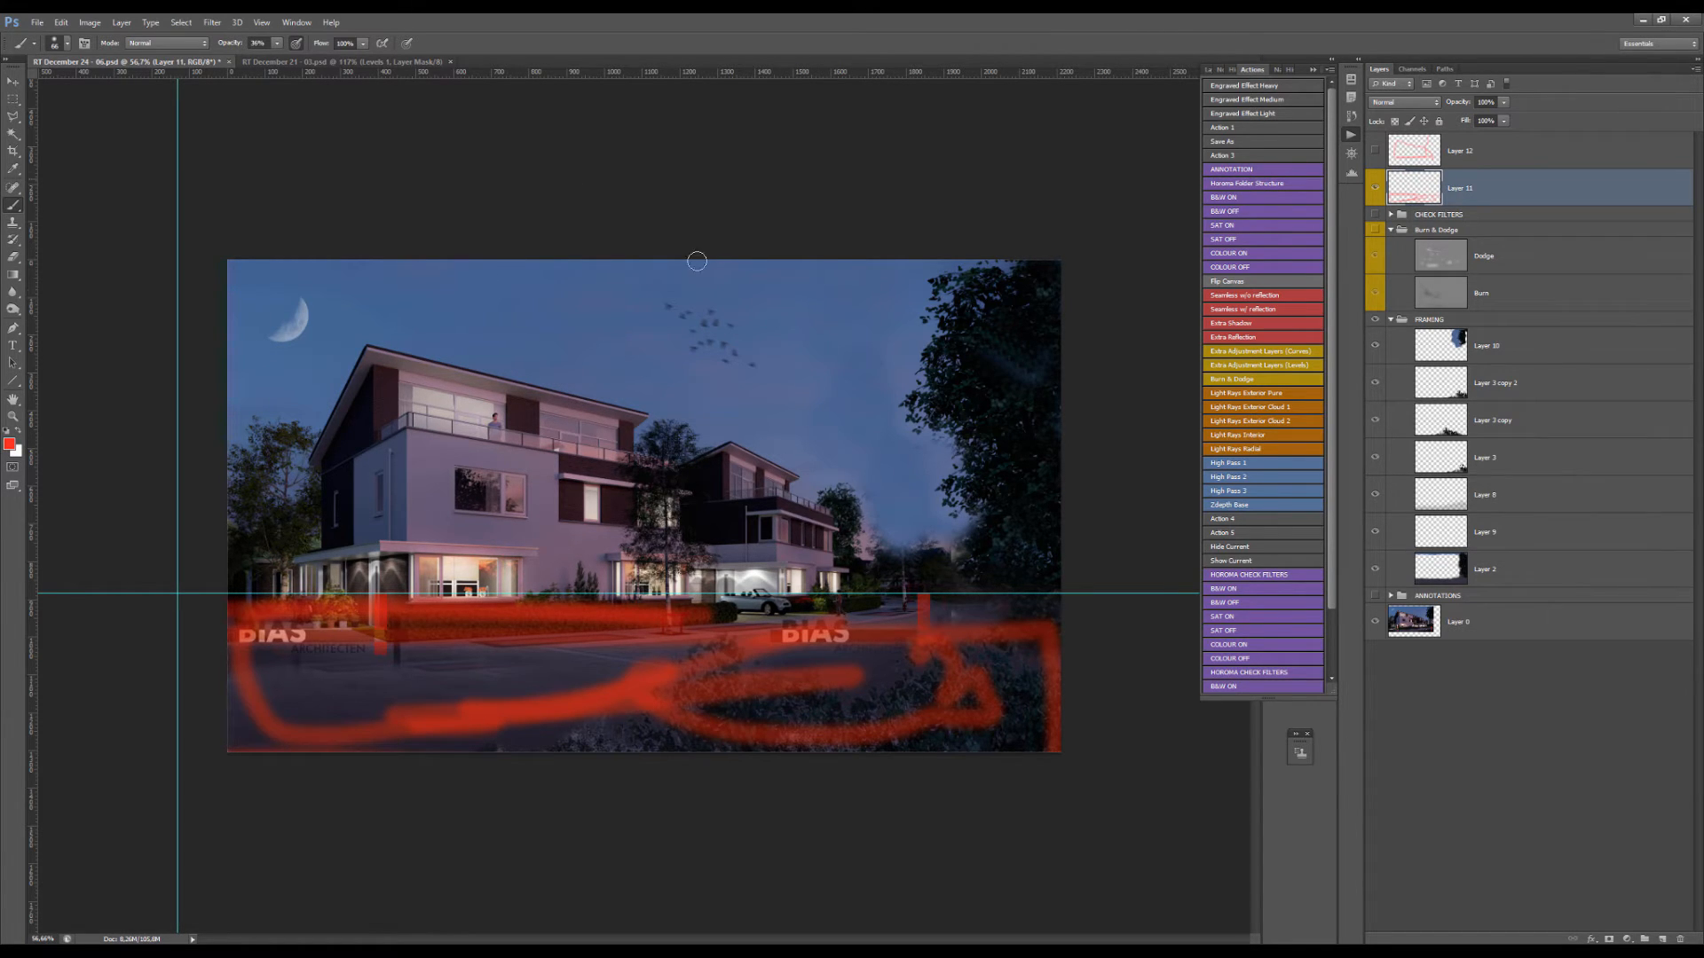
{"action": "key", "text": "ctrl+a"}
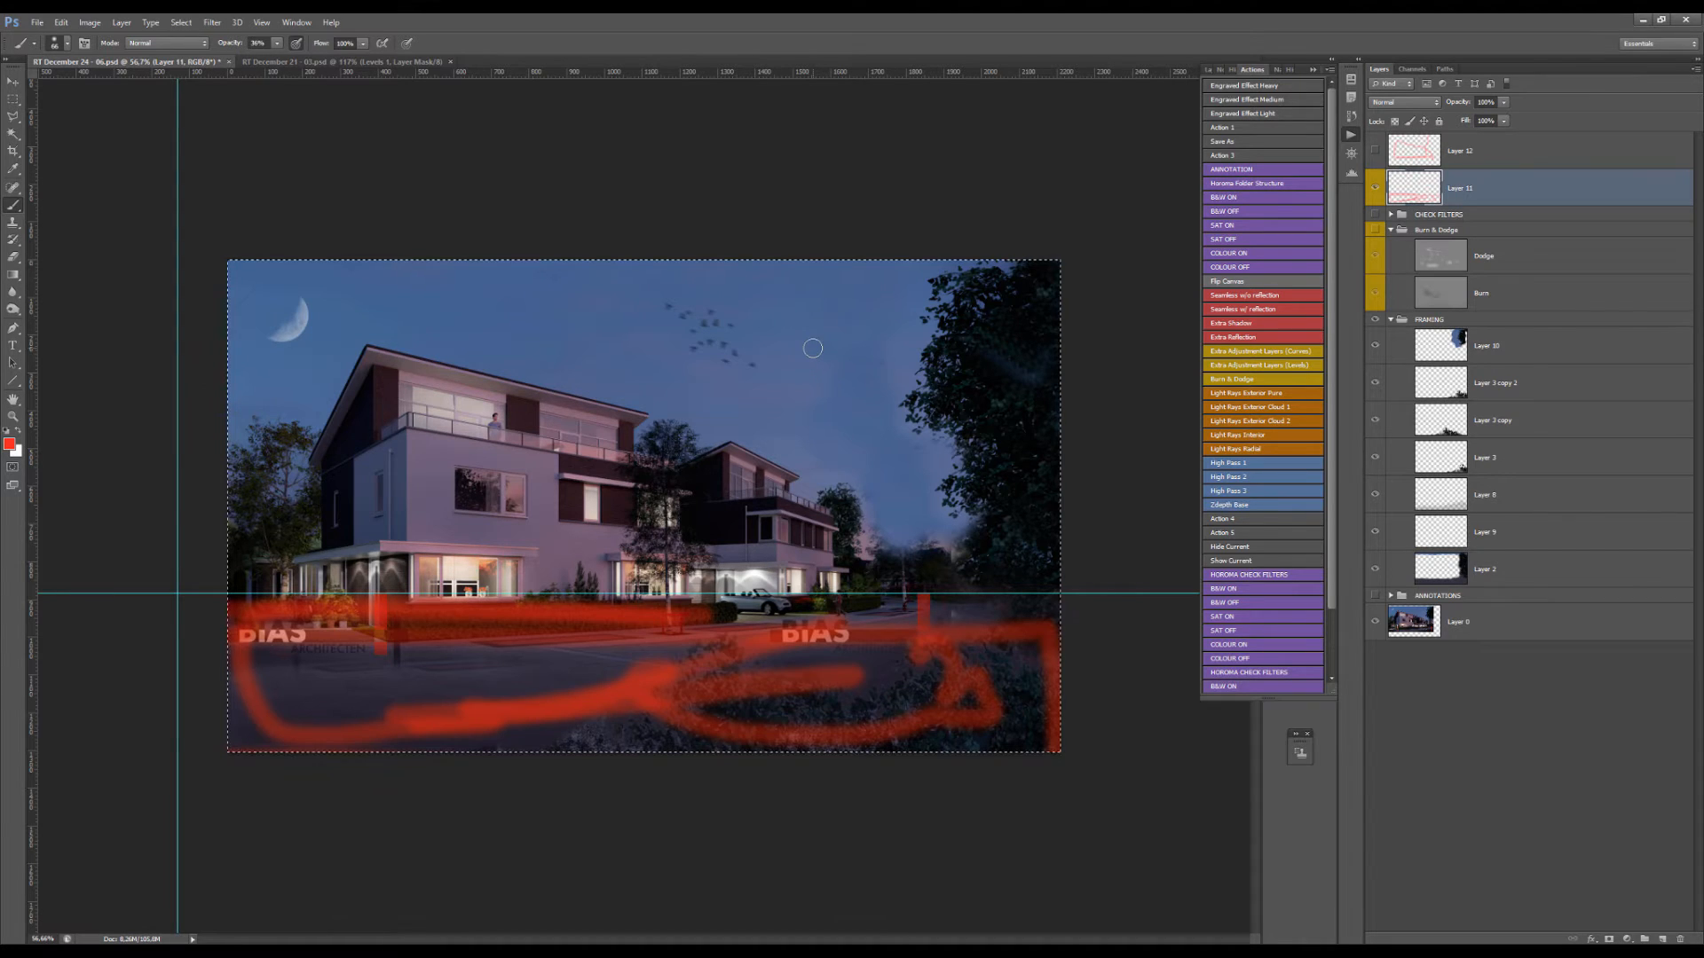
{"action": "key", "text": "Delete"}
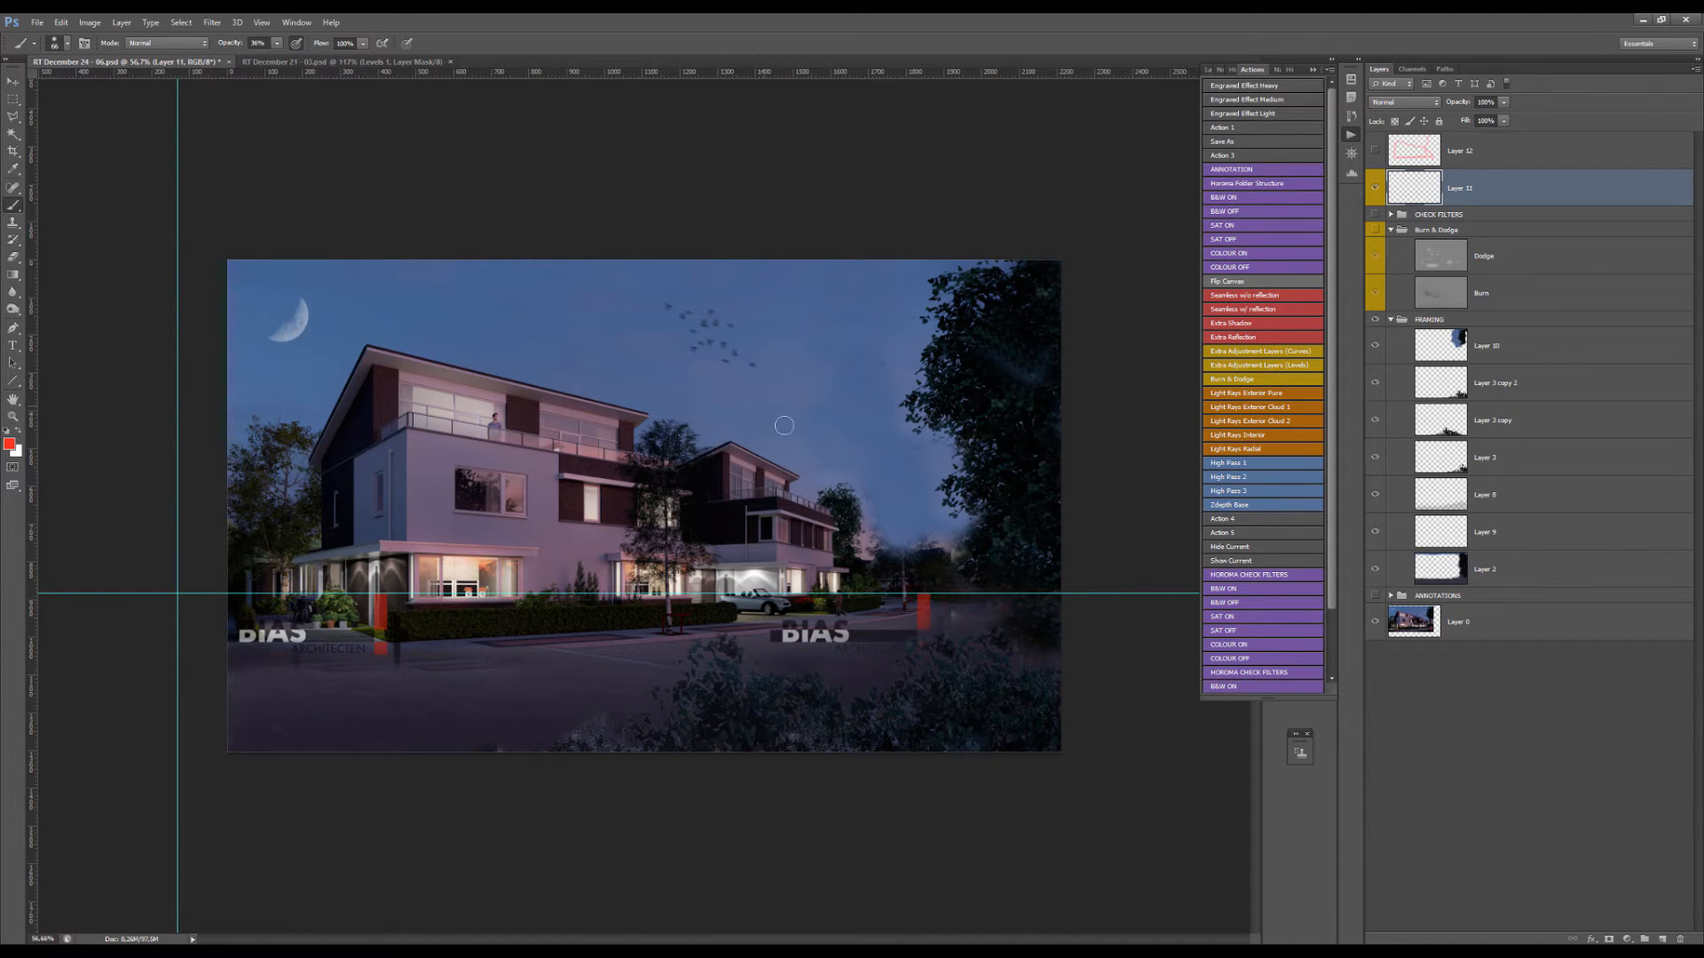
- Brush red curves following the road towards the distance, then clear them from Layer 11
{"action": "mouse_move", "coordinate": [708, 642]}
{"action": "left_mouse_down"}
{"action": "mouse_move", "coordinate": [927, 619]}
{"action": "mouse_move", "coordinate": [561, 654]}
{"action": "mouse_move", "coordinate": [770, 625]}
{"action": "left_mouse_up"}
{"action": "mouse_move", "coordinate": [620, 667]}
{"action": "left_mouse_down"}
{"action": "mouse_move", "coordinate": [855, 638]}
{"action": "mouse_move", "coordinate": [919, 607]}
{"action": "left_mouse_up"}
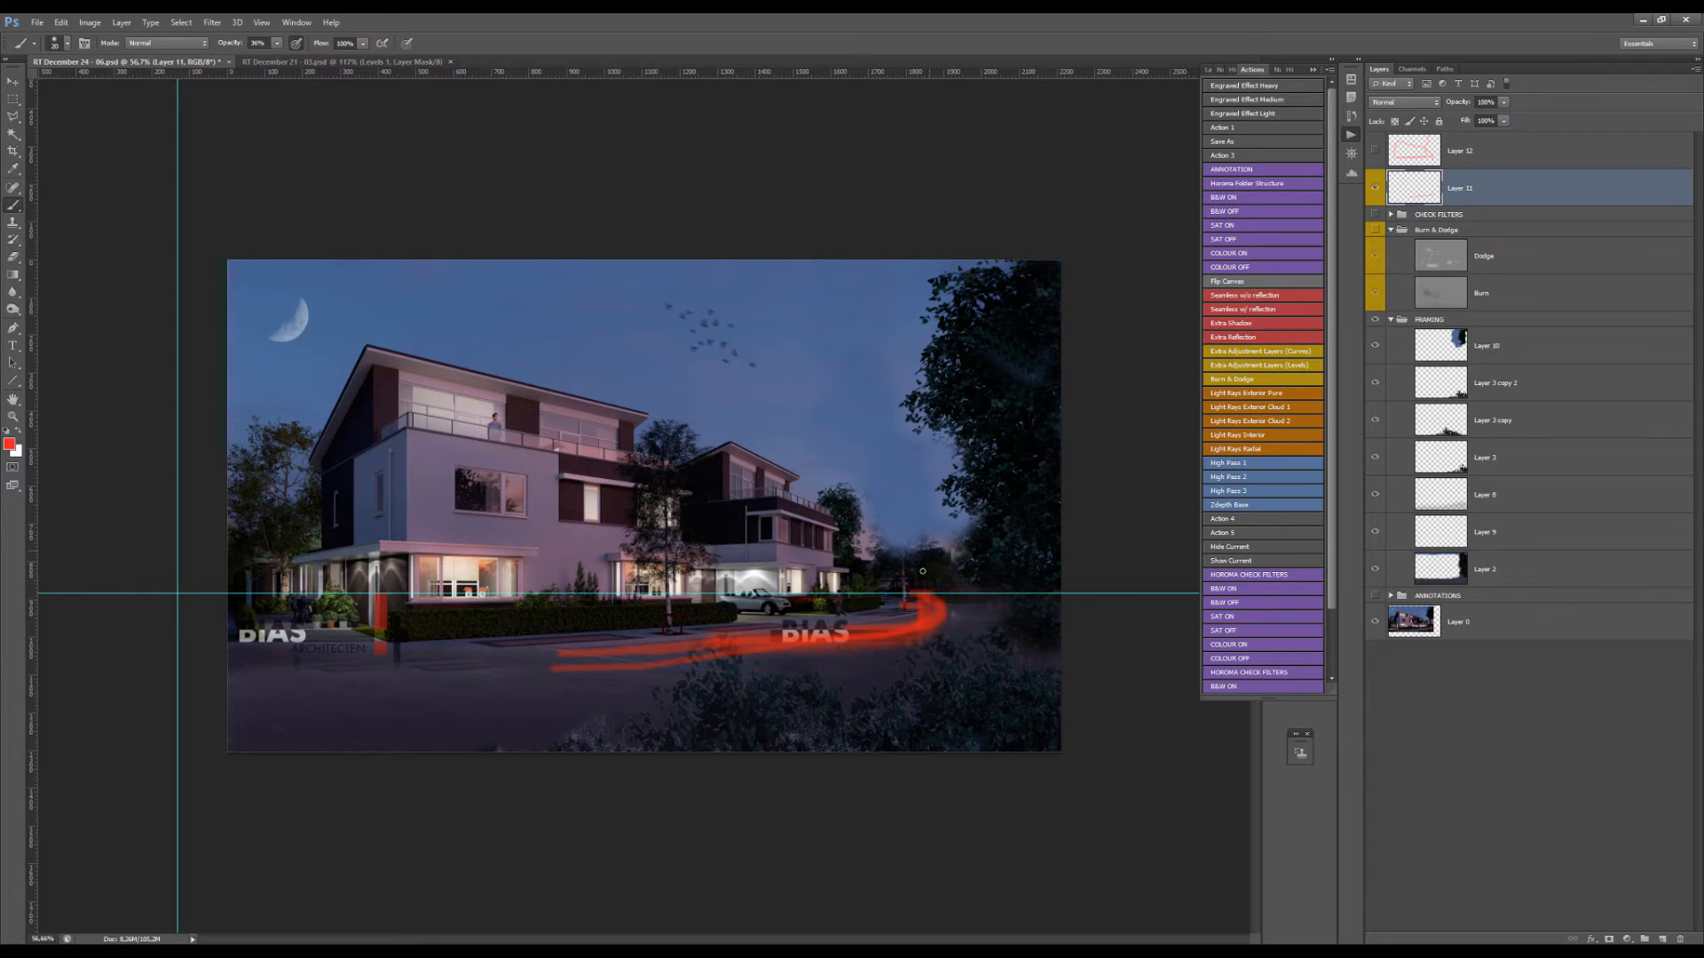
{"action": "key", "text": "ctrl+a"}
{"action": "key", "text": "Delete"}
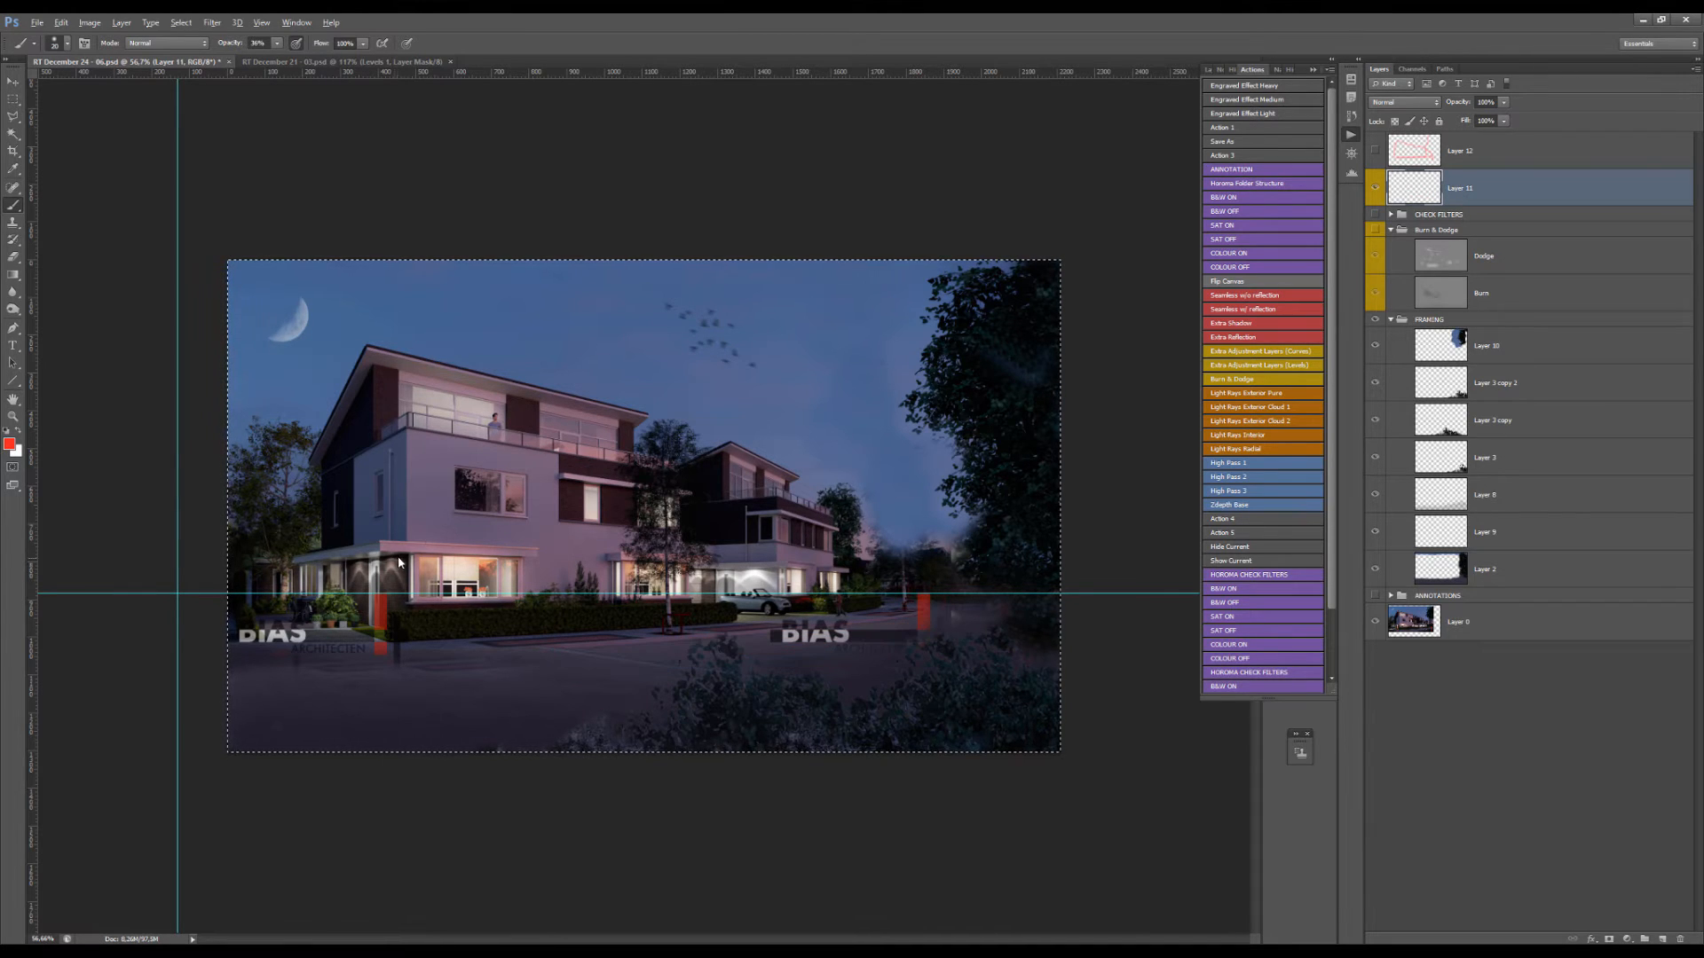
- Circle the front building's lit ground-floor corner in red and draw vertical strokes across the background and framing tree
{"action": "left_click_drag", "start_coordinate": [318, 528], "coordinate": [382, 527]}
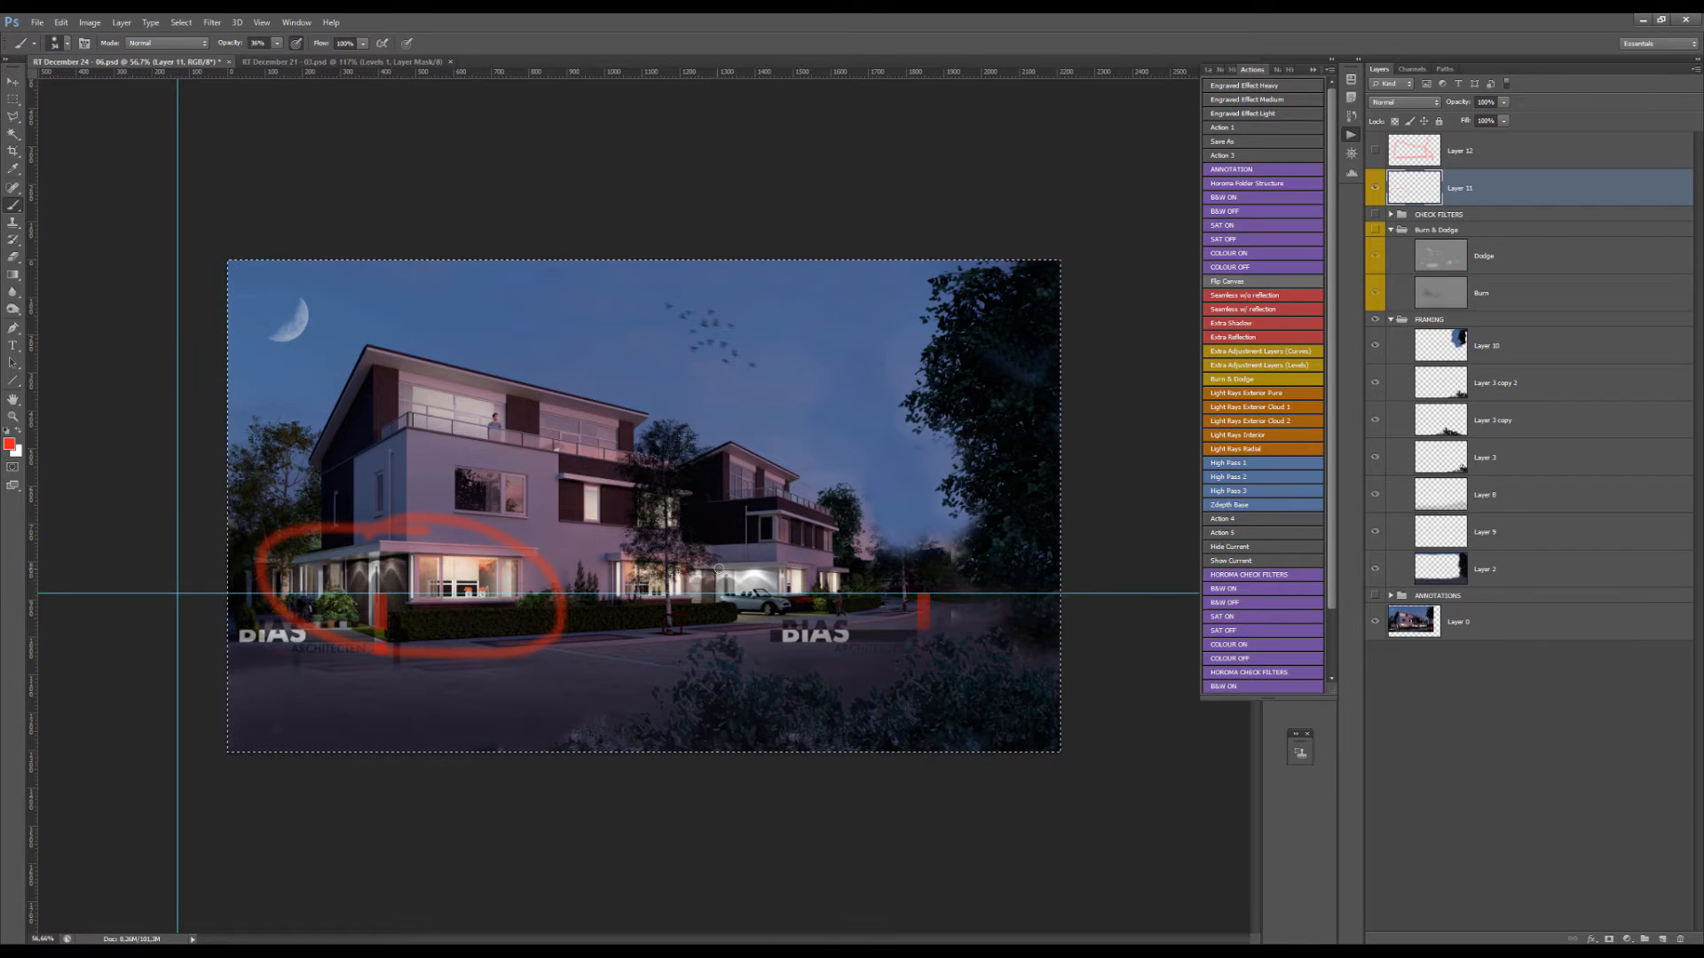
{"action": "mouse_move", "coordinate": [722, 556]}
{"action": "left_mouse_down"}
{"action": "mouse_move", "coordinate": [959, 596]}
{"action": "mouse_move", "coordinate": [741, 556]}
{"action": "left_mouse_up"}
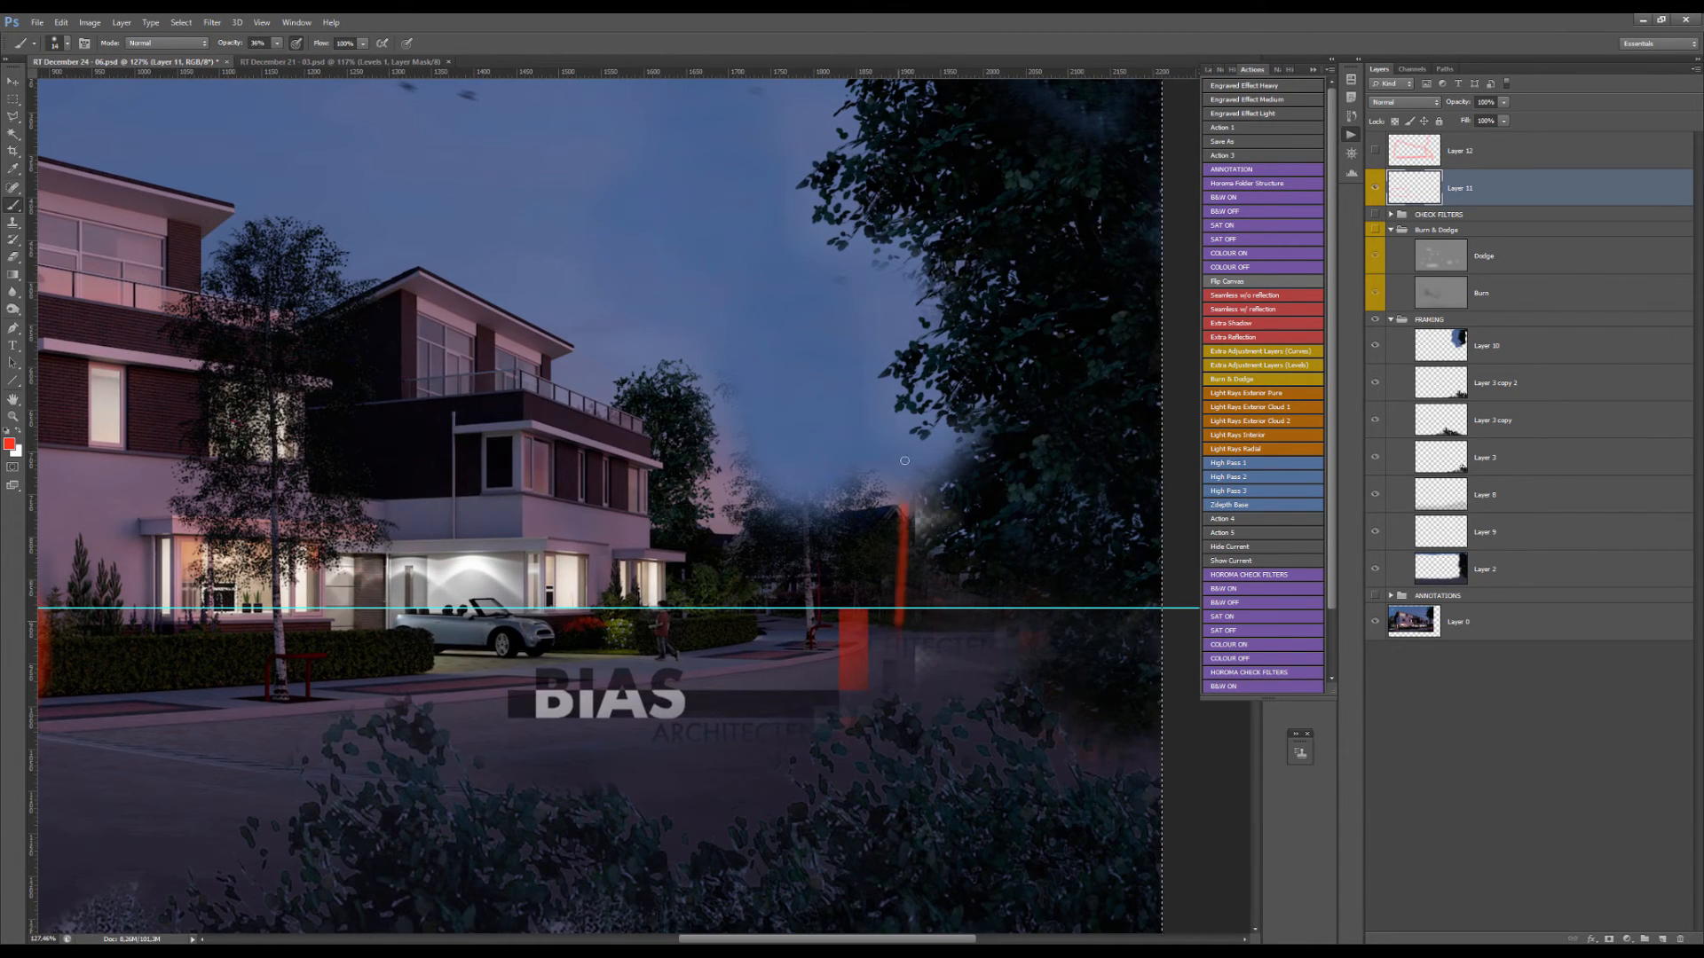
{"action": "mouse_move", "coordinate": [1093, 644]}
{"action": "left_mouse_down"}
{"action": "mouse_move", "coordinate": [1108, 585]}
{"action": "mouse_move", "coordinate": [1101, 300]}
{"action": "left_mouse_up"}
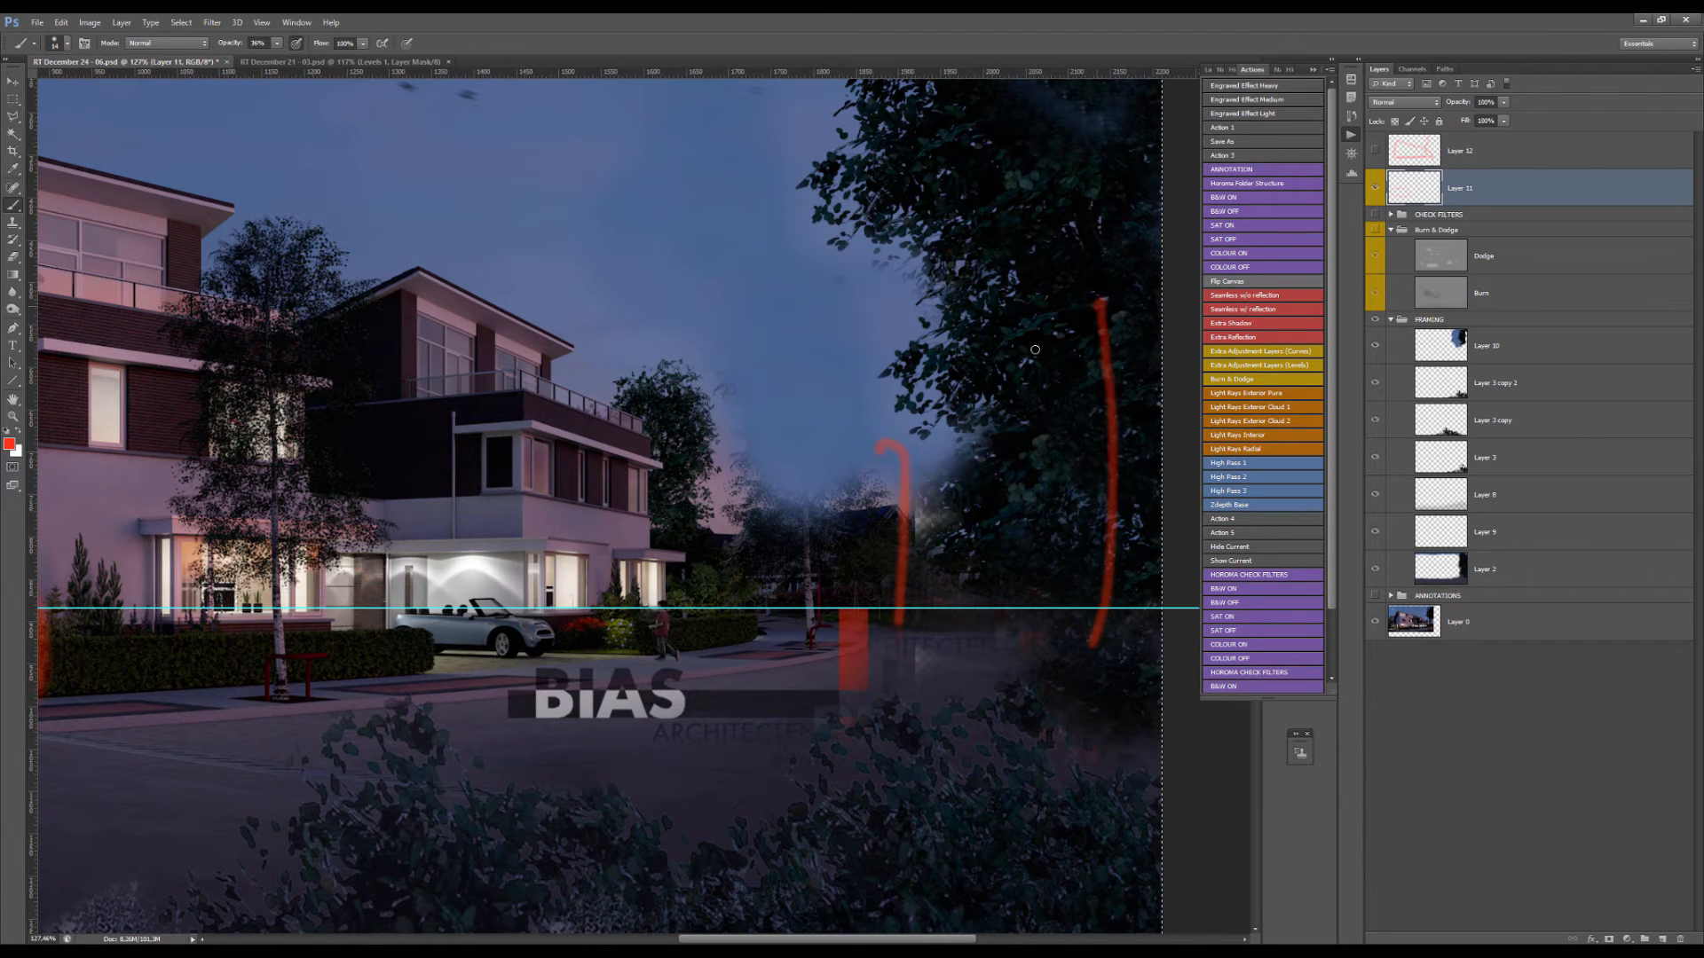
{"action": "left_click_drag", "start_coordinate": [726, 605], "coordinate": [701, 479]}
- Shade the background between the vertical strokes in red, then clear all red mark-ups from Layer 11
{"action": "key", "text": "ctrl+0"}
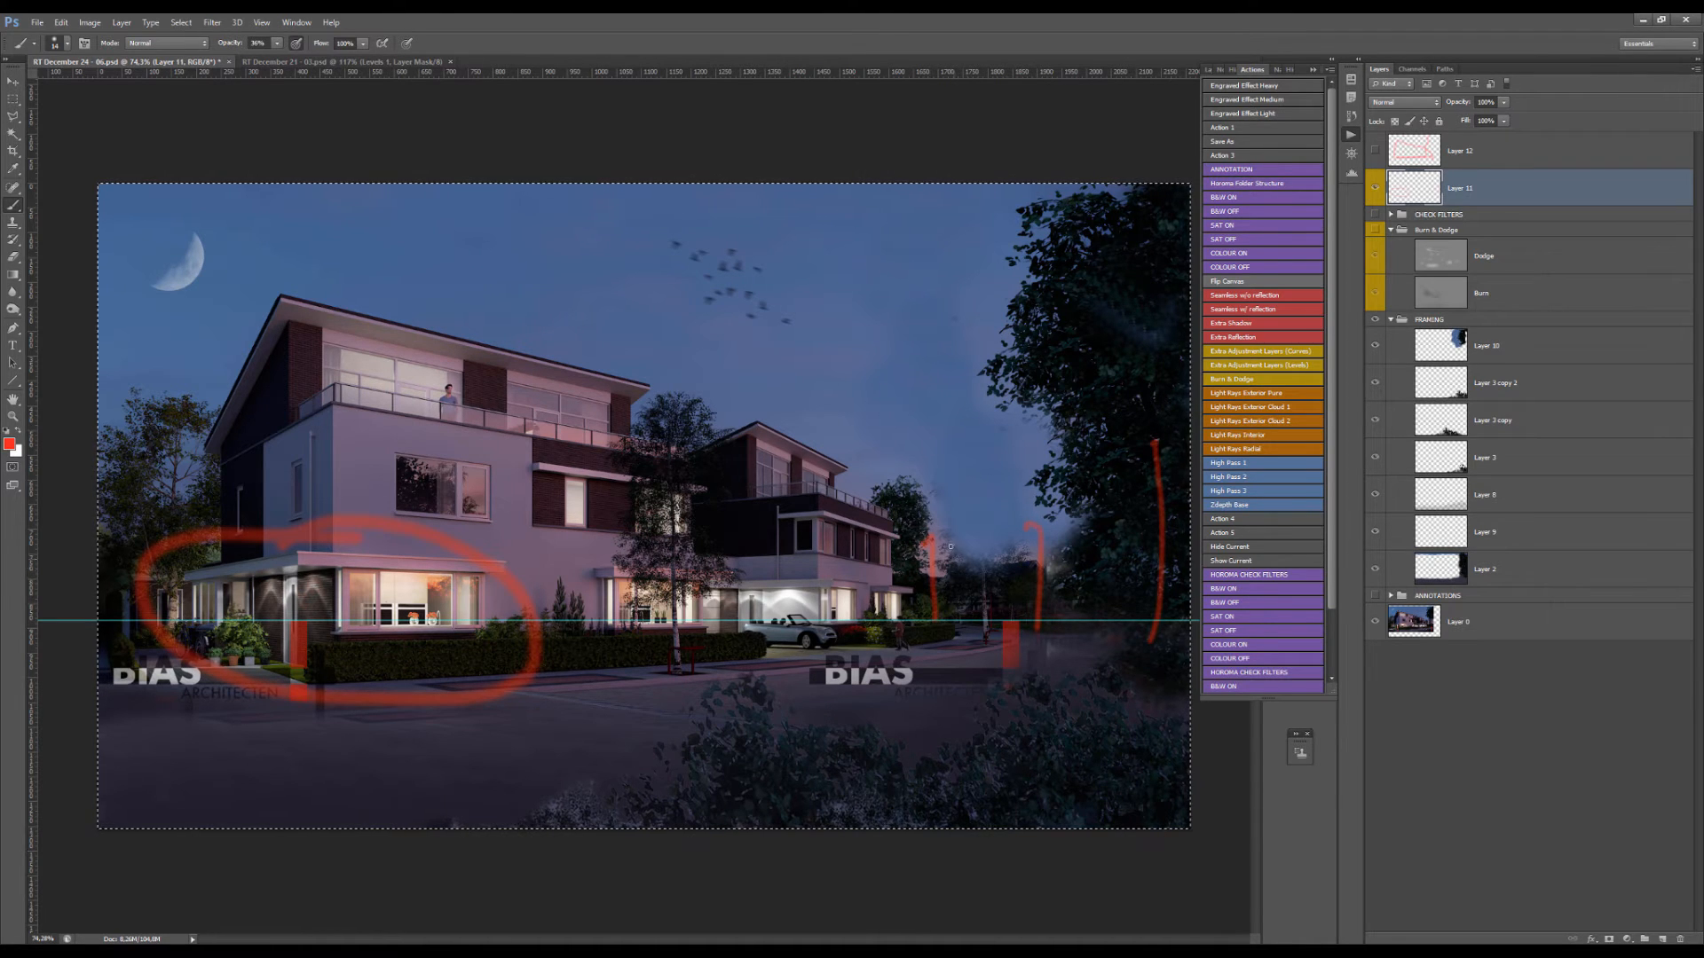
{"action": "scroll", "coordinate": [947, 555], "scroll_direction": "down", "scroll_amount": 2}
{"action": "mouse_move", "coordinate": [888, 576]}
{"action": "left_mouse_down"}
{"action": "mouse_move", "coordinate": [1038, 519]}
{"action": "mouse_move", "coordinate": [1032, 601]}
{"action": "left_mouse_up"}
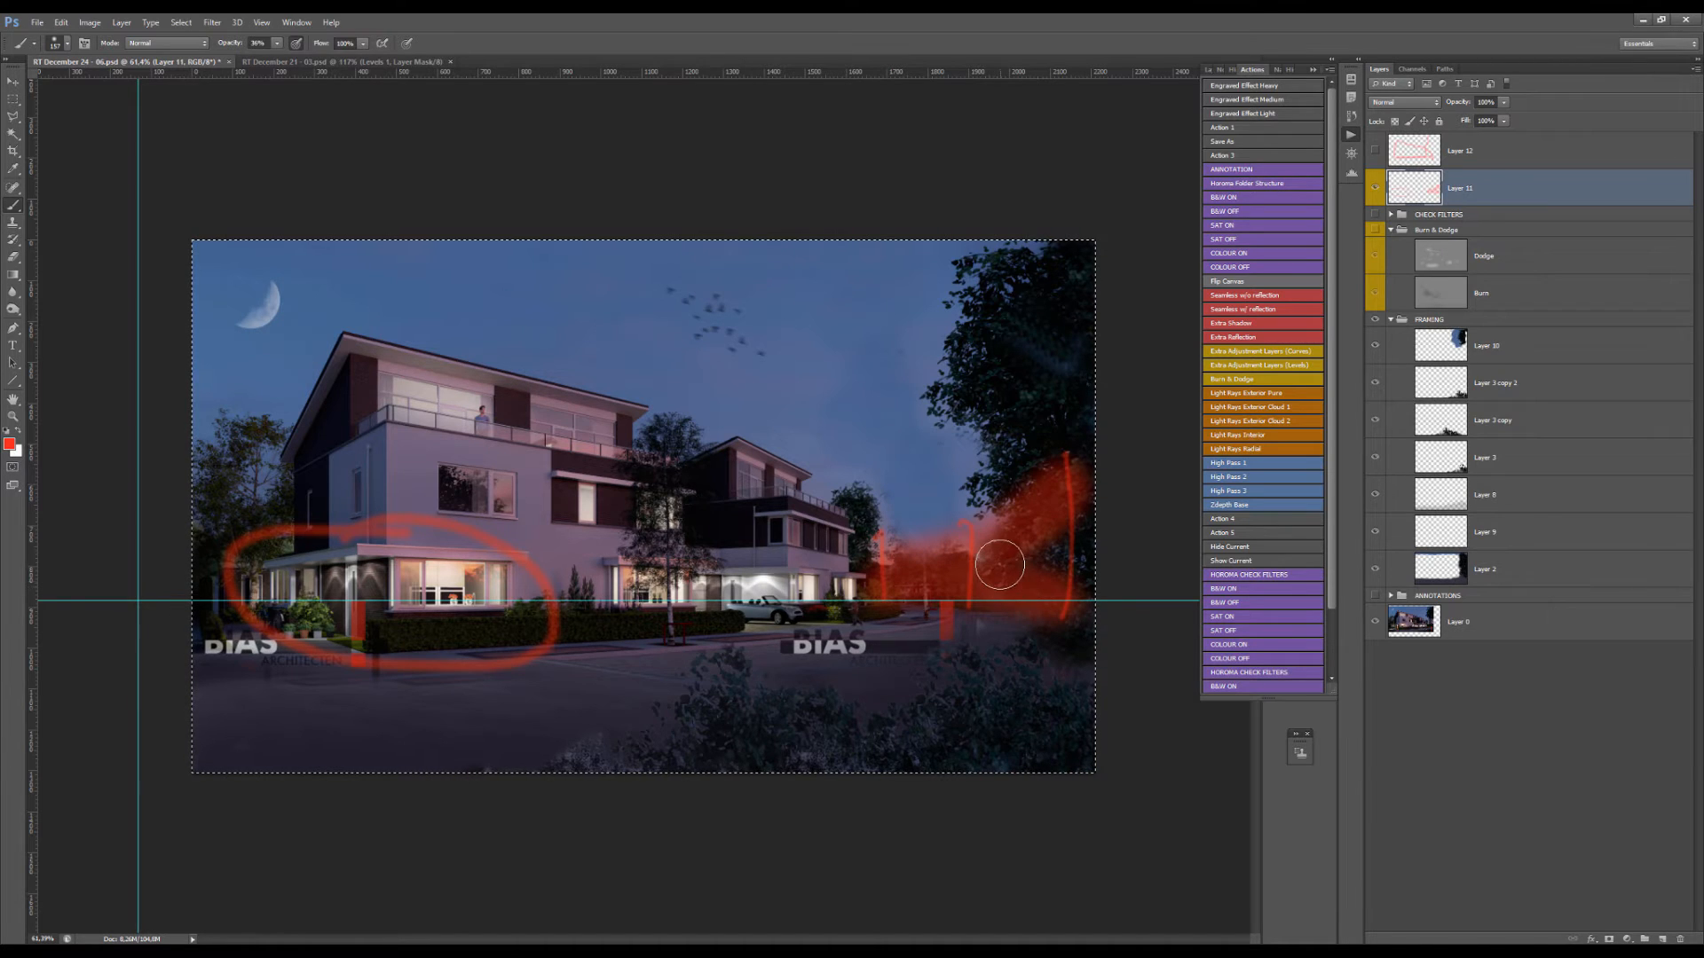
{"action": "scroll", "coordinate": [995, 576], "scroll_direction": "up", "scroll_amount": 1}
{"action": "scroll", "coordinate": [995, 576], "scroll_direction": "up", "scroll_amount": 2}
{"action": "right_click", "coordinate": [993, 576], "text": "alt"}
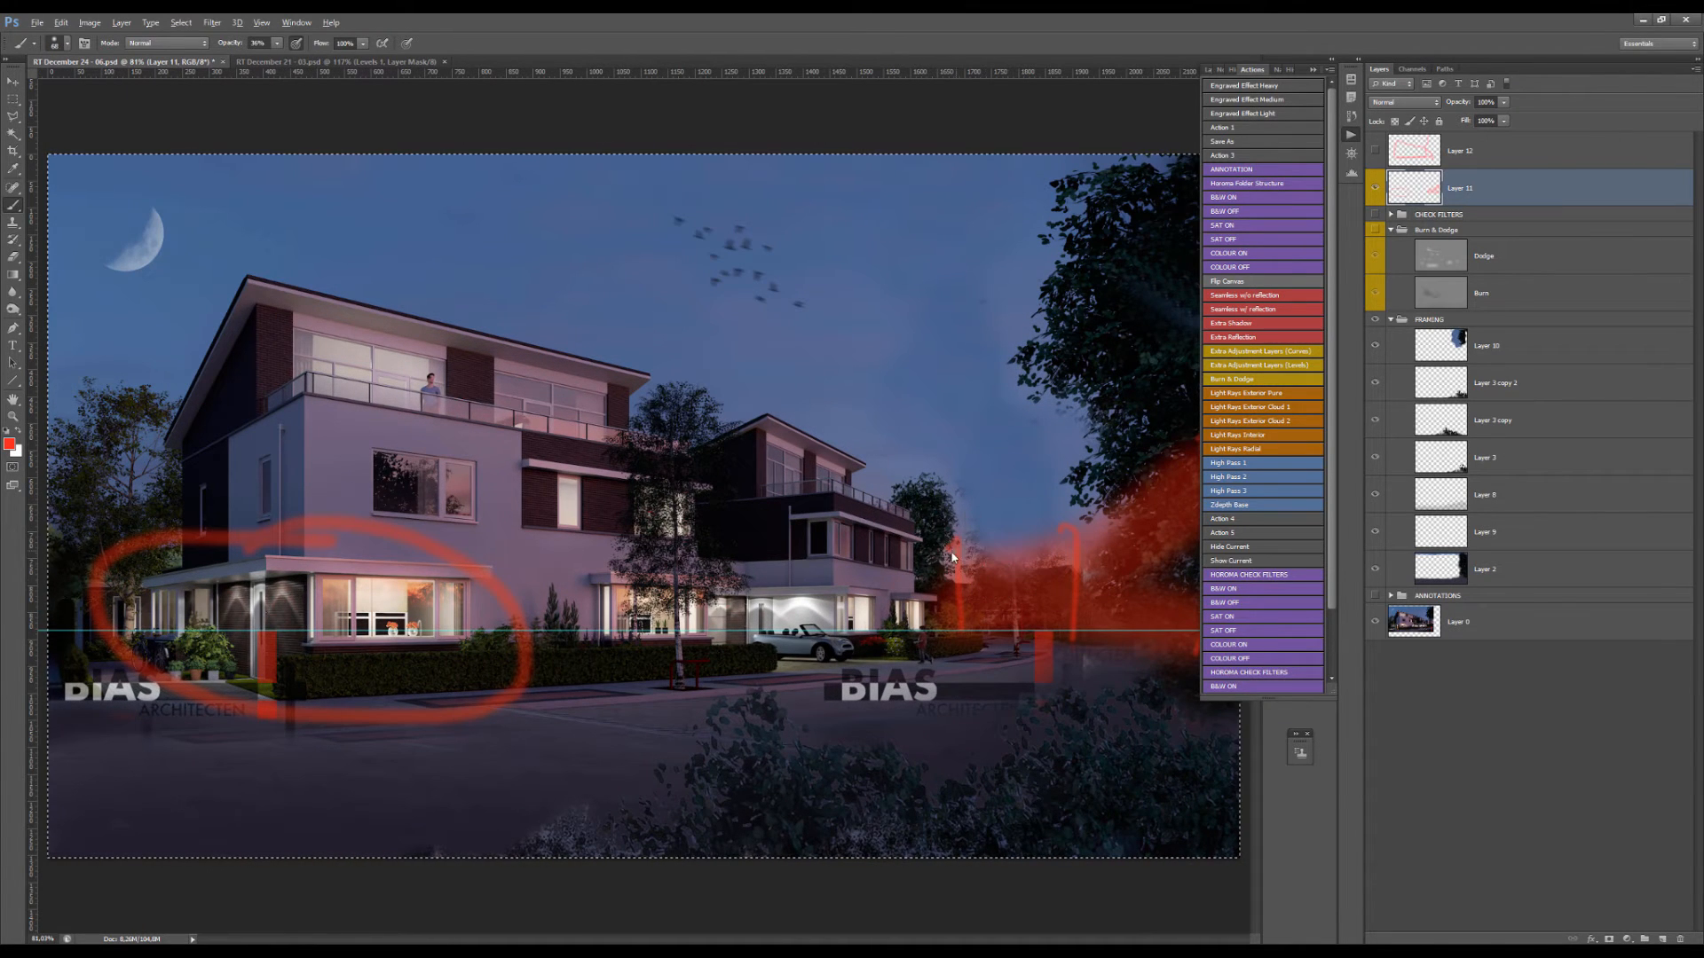
{"action": "right_click", "coordinate": [957, 552], "text": "alt"}
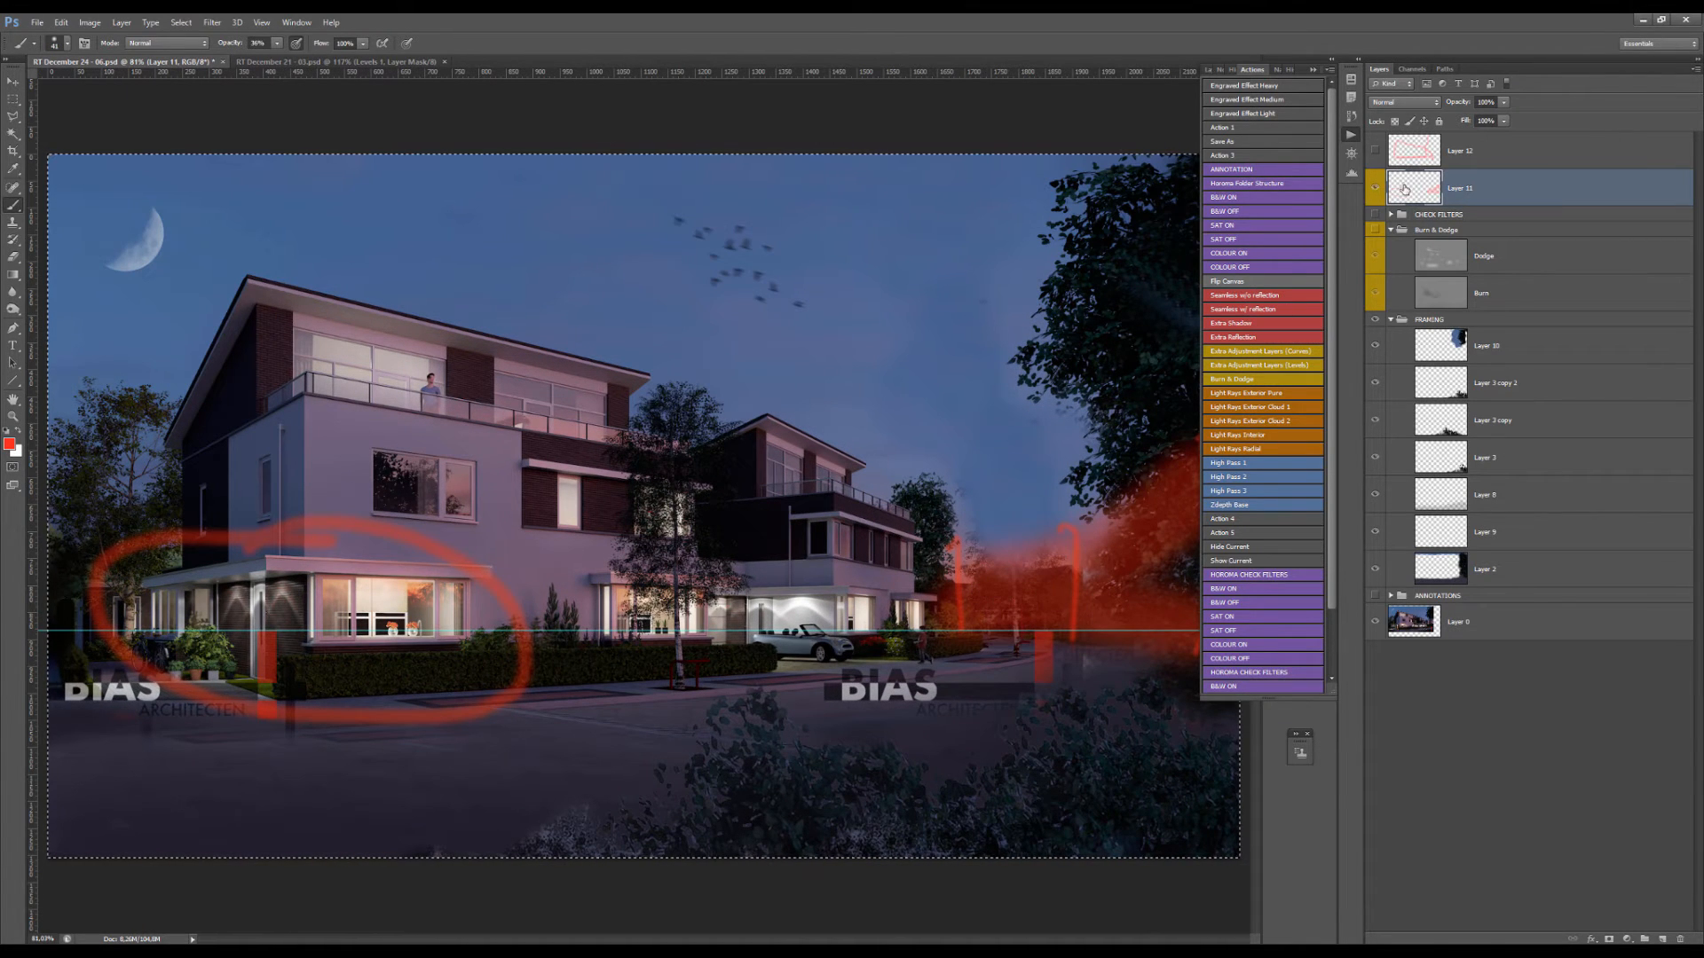
{"action": "key", "text": "Delete"}
{"action": "scroll", "coordinate": [395, 613], "scroll_direction": "down", "scroll_amount": 7}
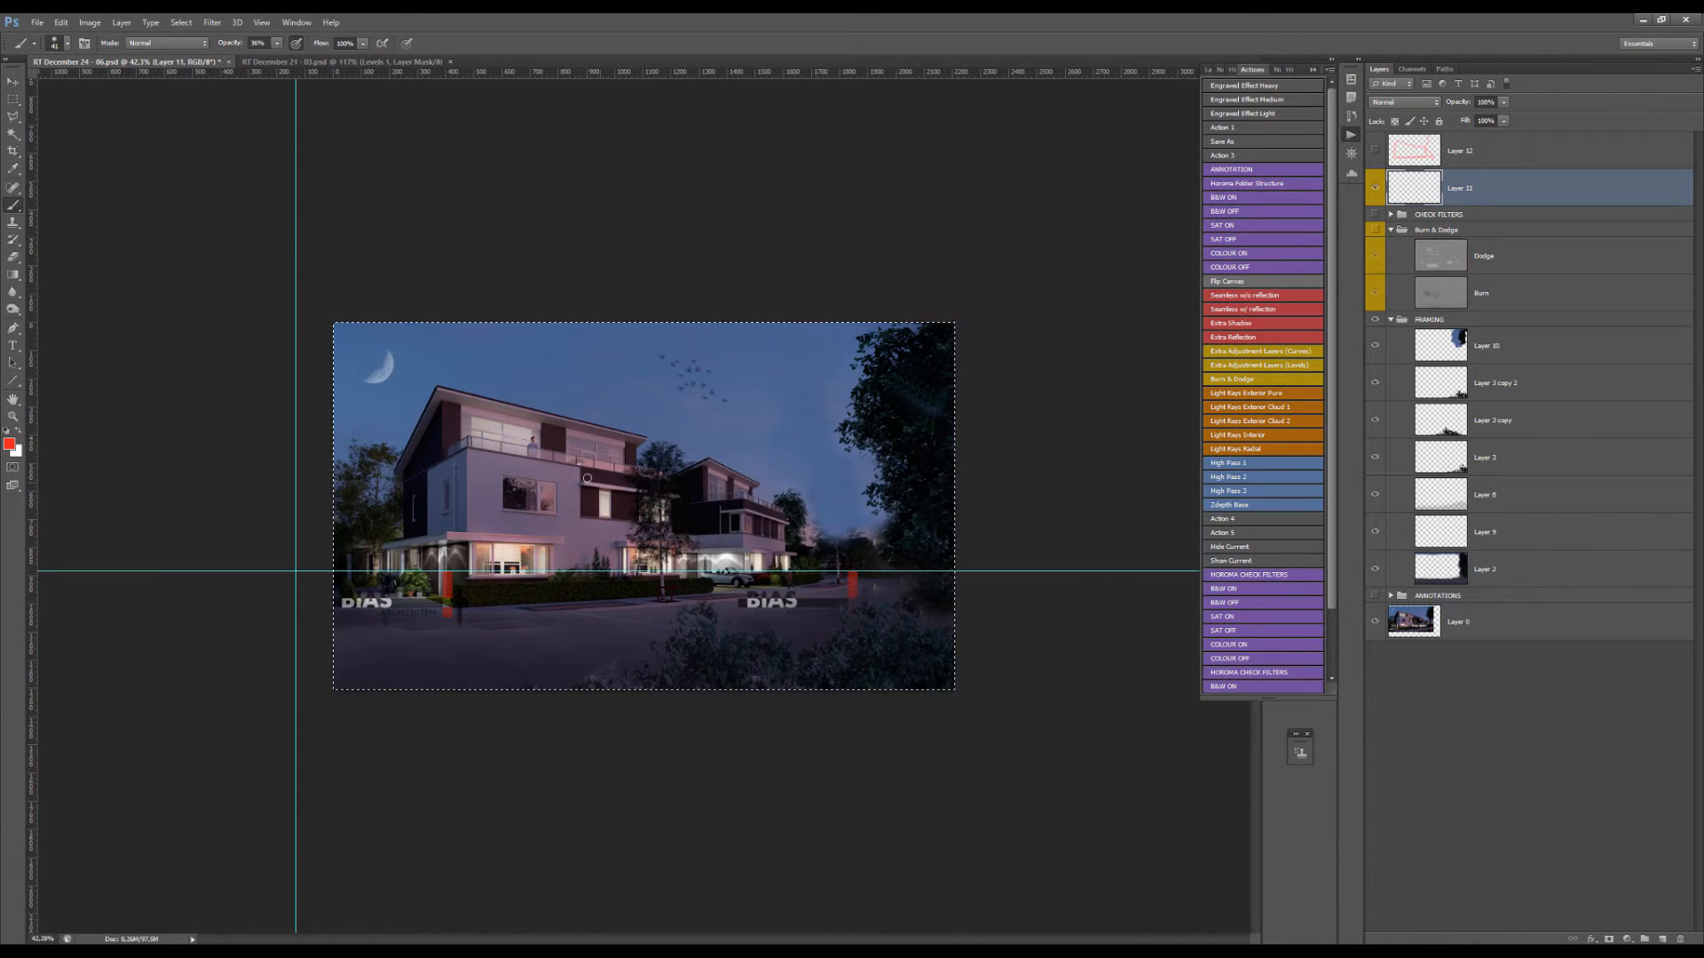
- Circle the child walking beside the far hedge in red on Layer 11
{"action": "scroll", "coordinate": [429, 548], "scroll_direction": "up", "scroll_amount": 6}
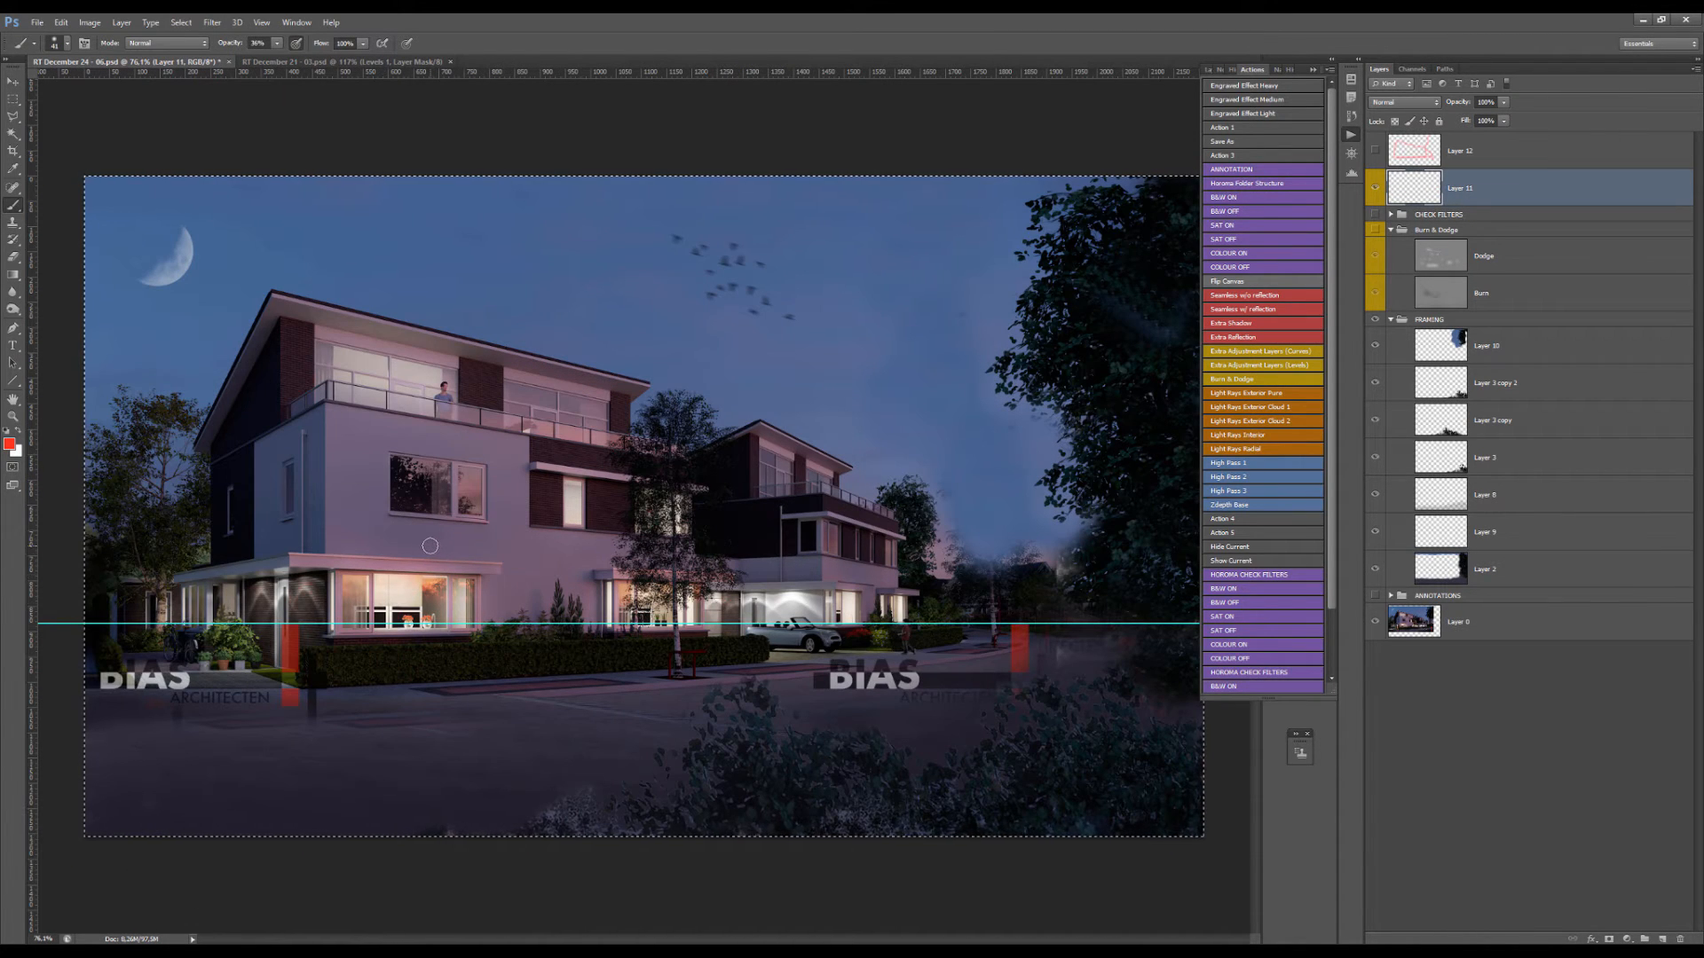
{"action": "scroll", "coordinate": [430, 548], "scroll_direction": "down", "scroll_amount": 3}
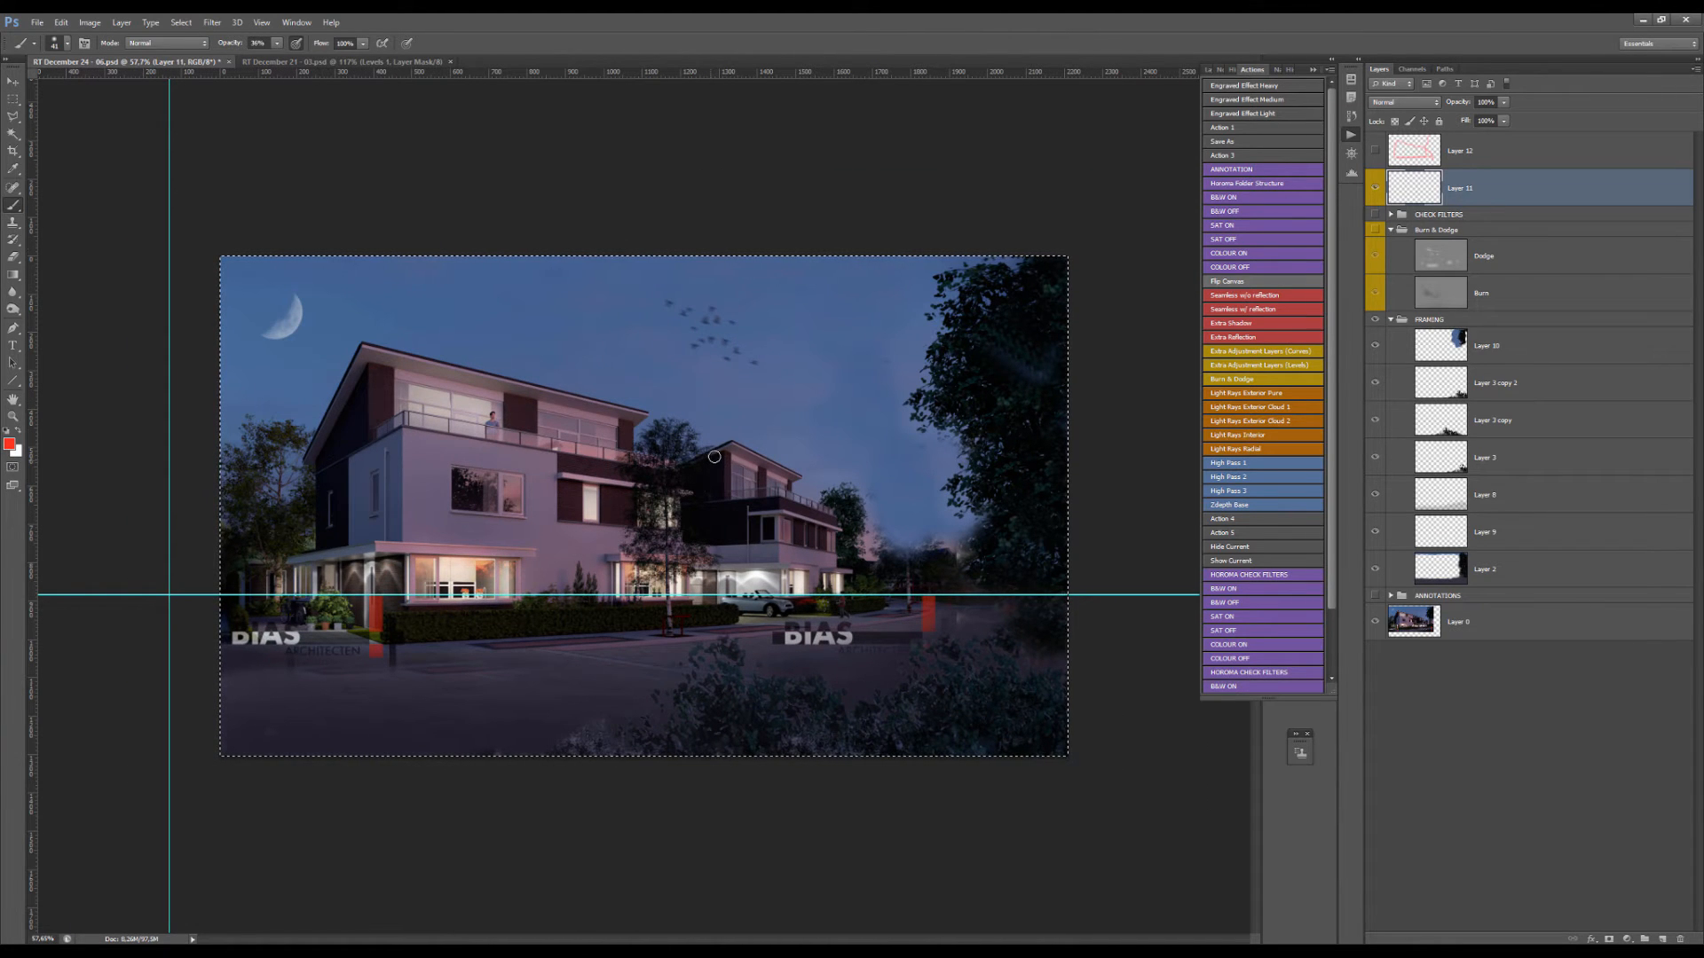
{"action": "key", "text": "v"}
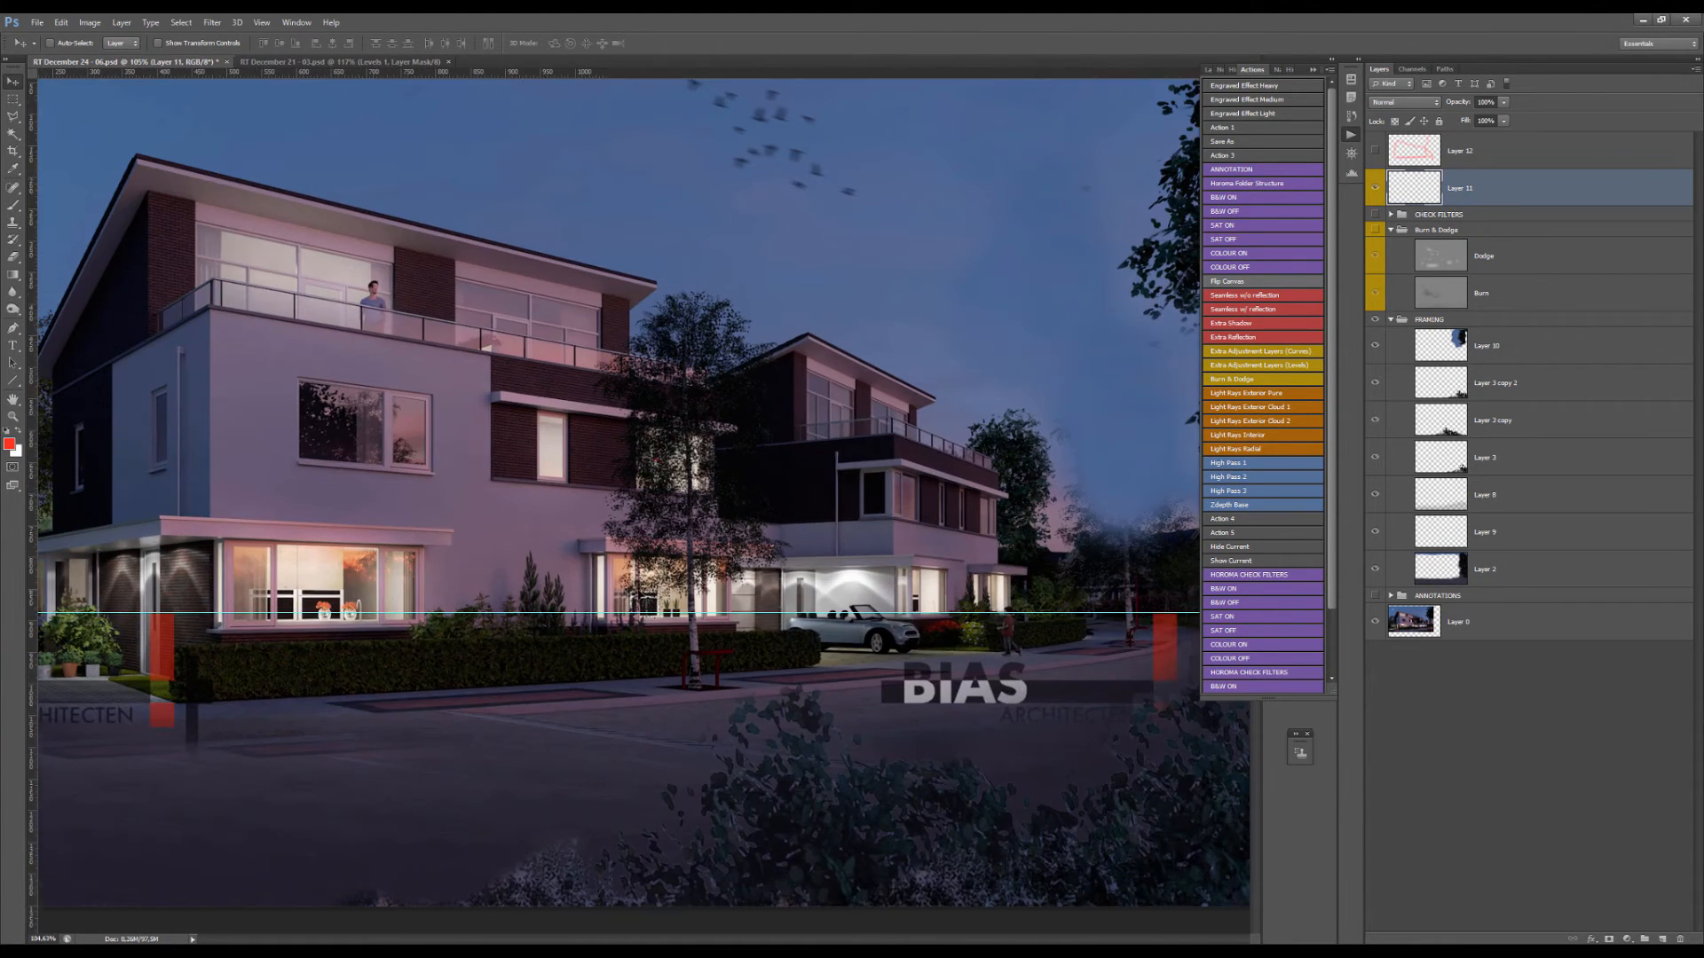
{"action": "scroll", "coordinate": [644, 590], "scroll_direction": "up", "scroll_amount": 6}
{"action": "scroll", "coordinate": [881, 665], "scroll_direction": "up", "scroll_amount": 5}
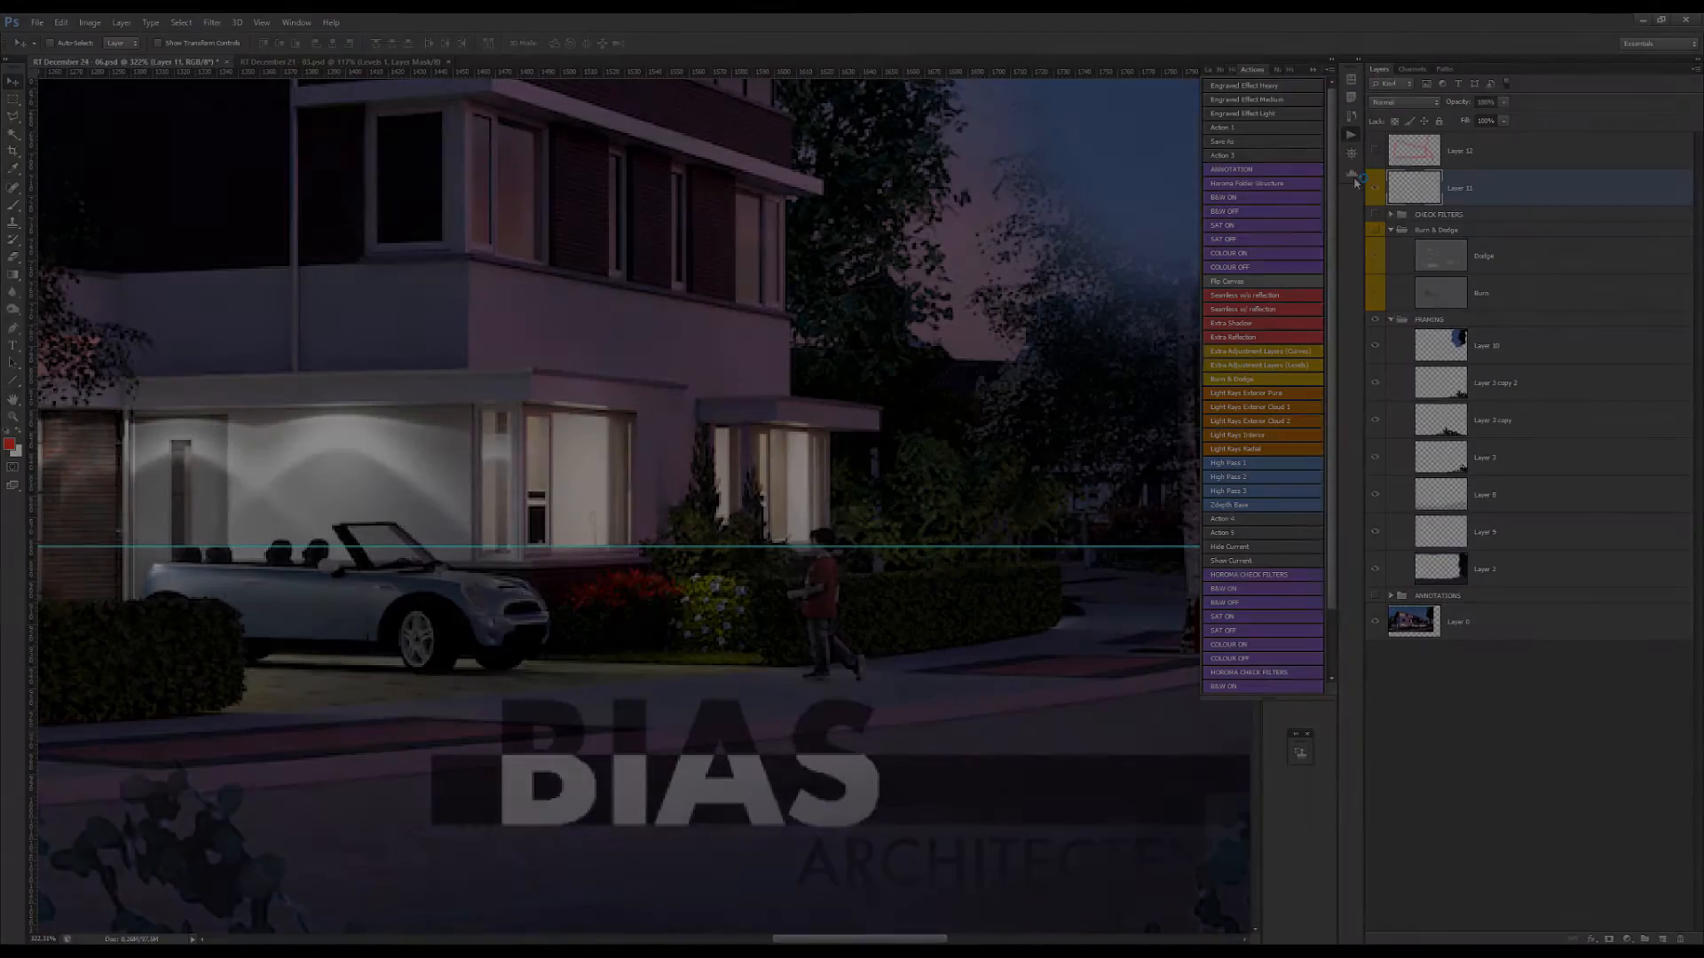
{"action": "left_click", "coordinate": [1391, 158]}
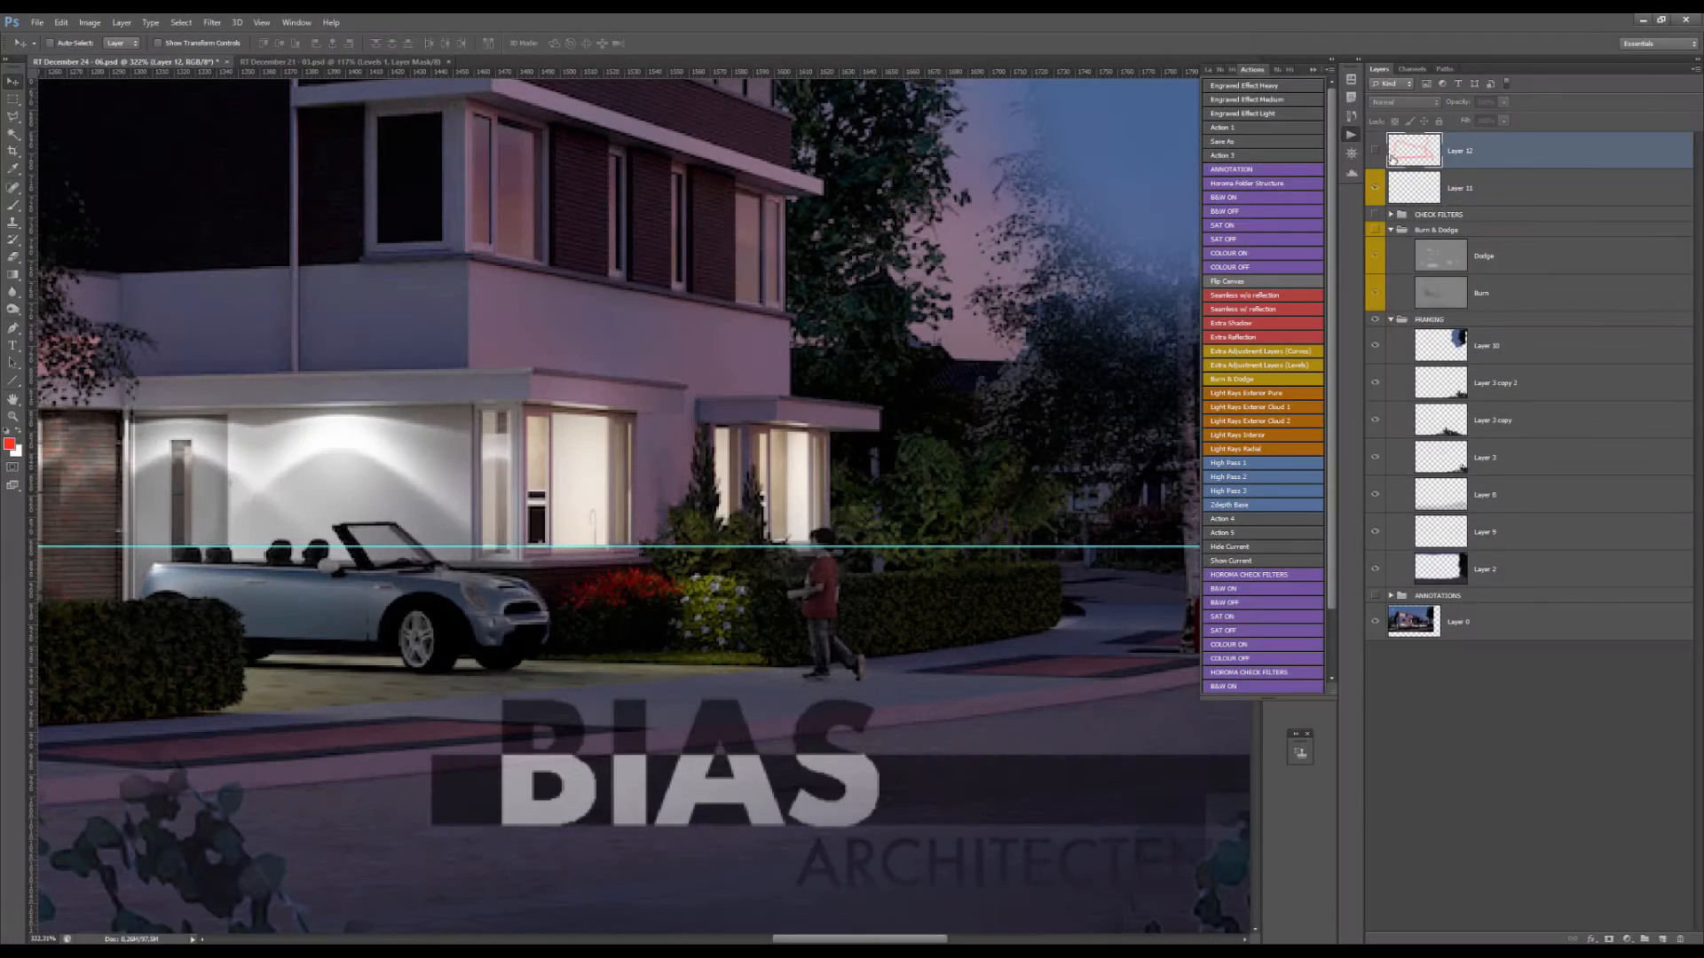
{"action": "left_click", "coordinate": [1406, 189]}
{"action": "scroll", "coordinate": [854, 459], "scroll_direction": "down", "scroll_amount": 5}
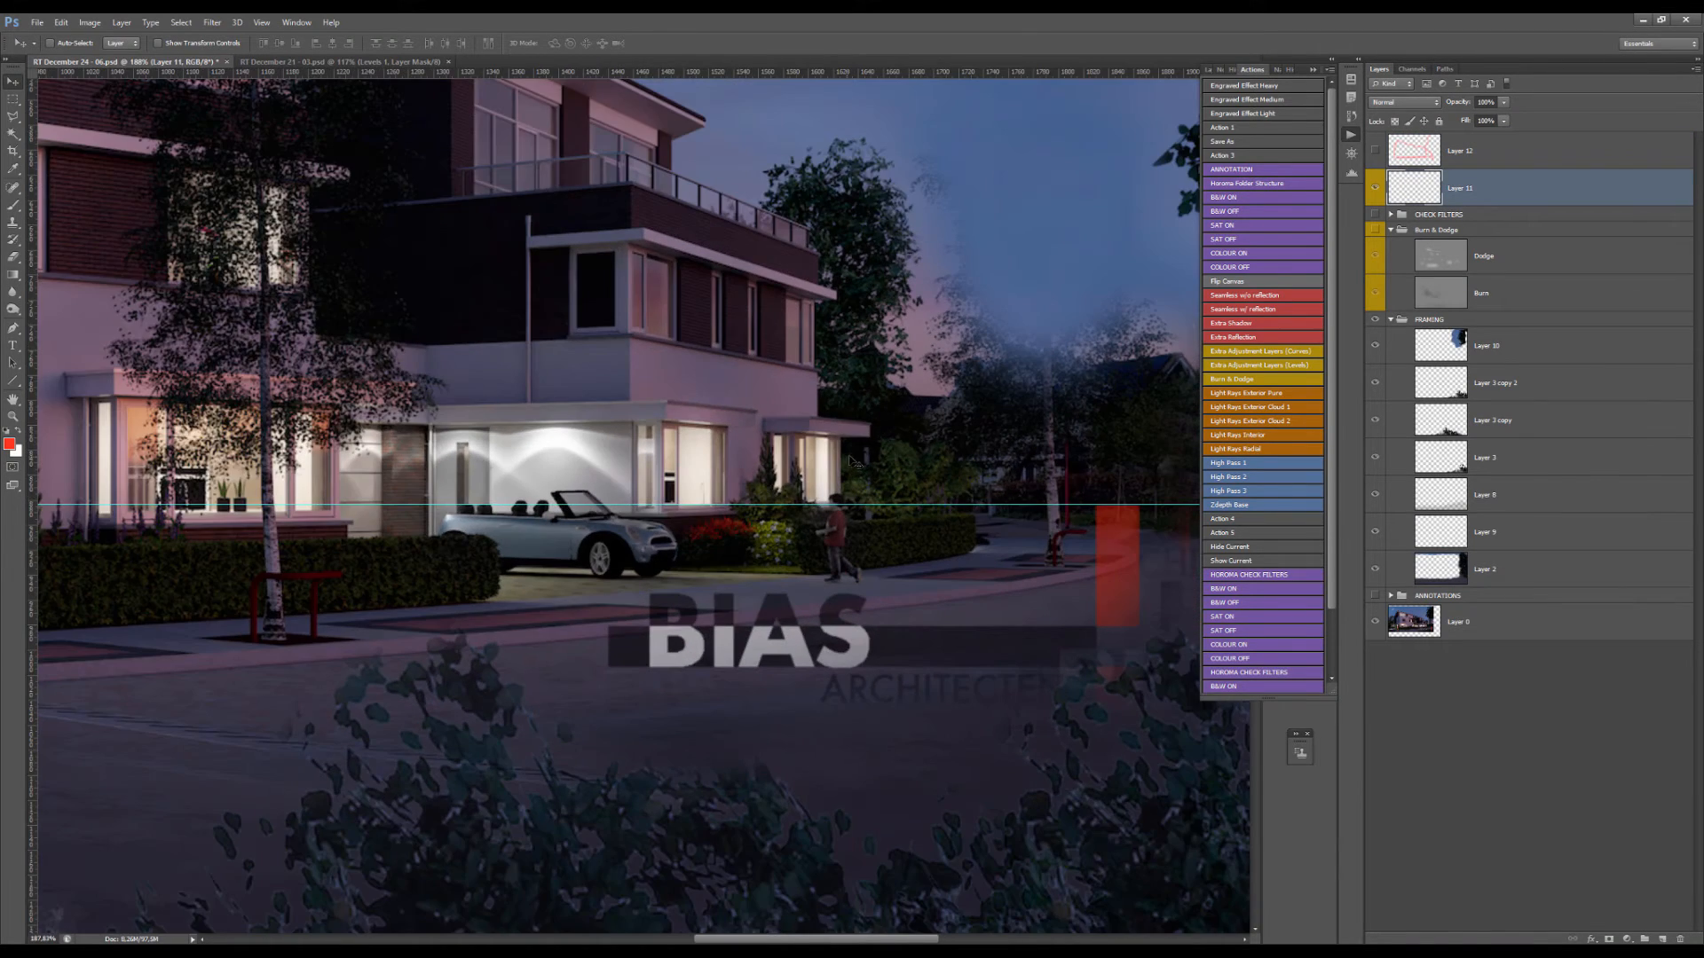
{"action": "scroll", "coordinate": [865, 495], "scroll_direction": "up", "scroll_amount": 3}
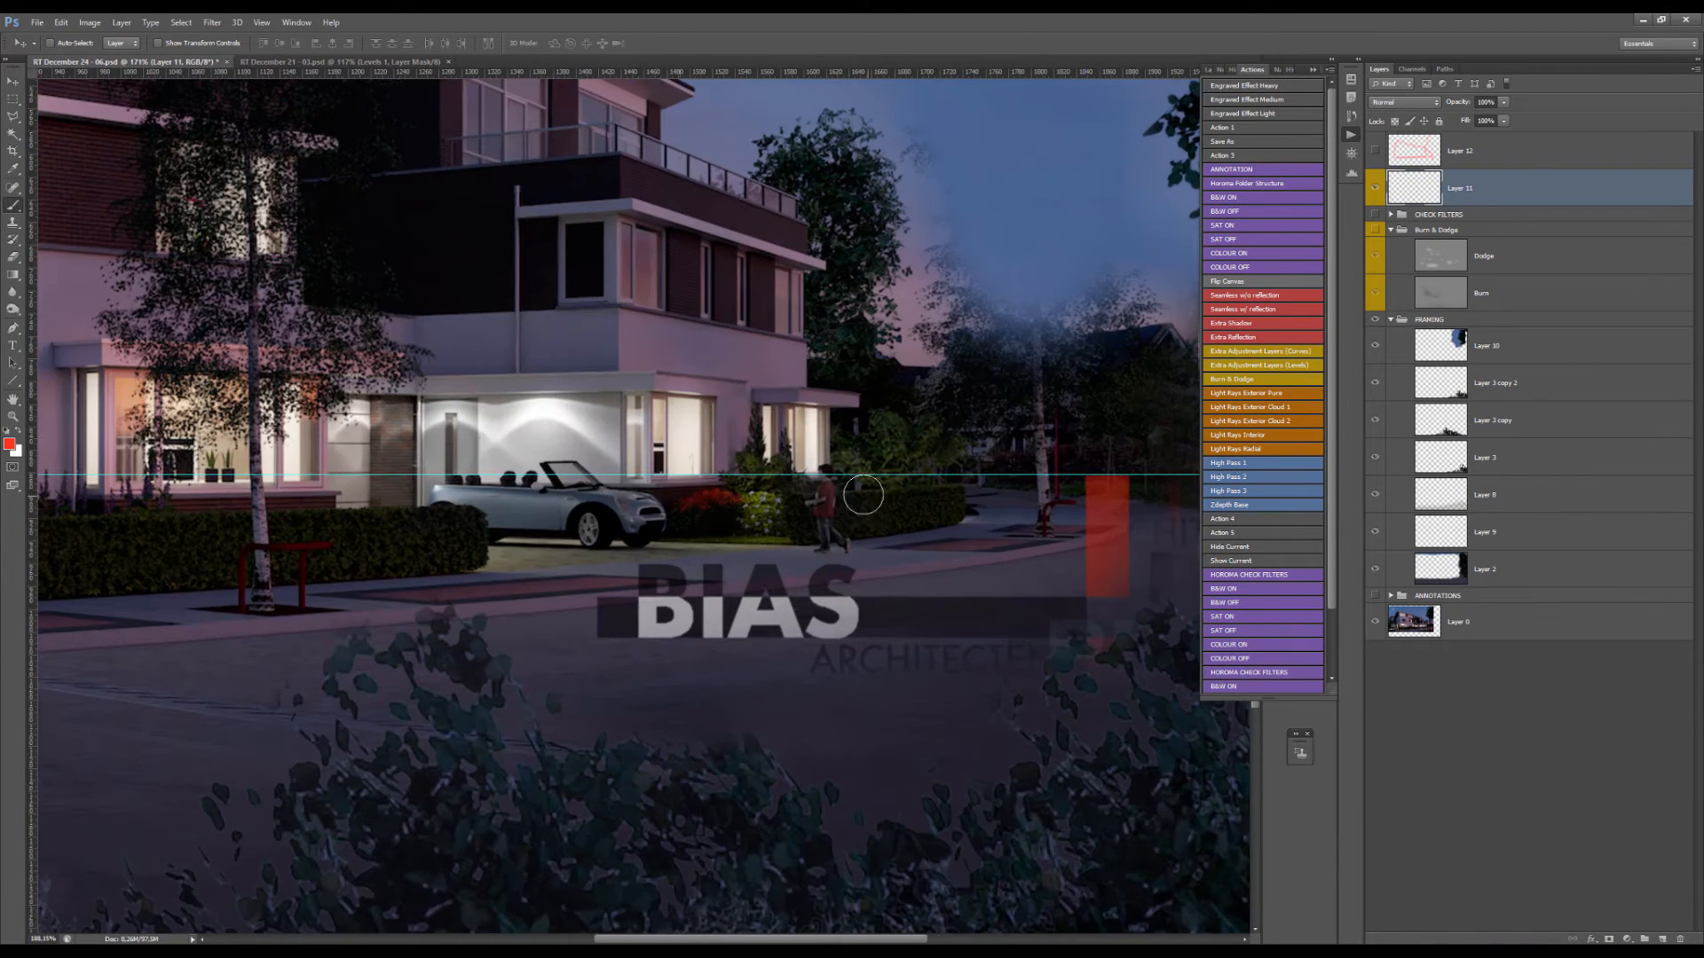
{"action": "key", "text": "b"}
{"action": "left_click_drag", "start_coordinate": [849, 439], "coordinate": [834, 414]}
{"action": "scroll", "coordinate": [608, 539], "scroll_direction": "down", "scroll_amount": 5}
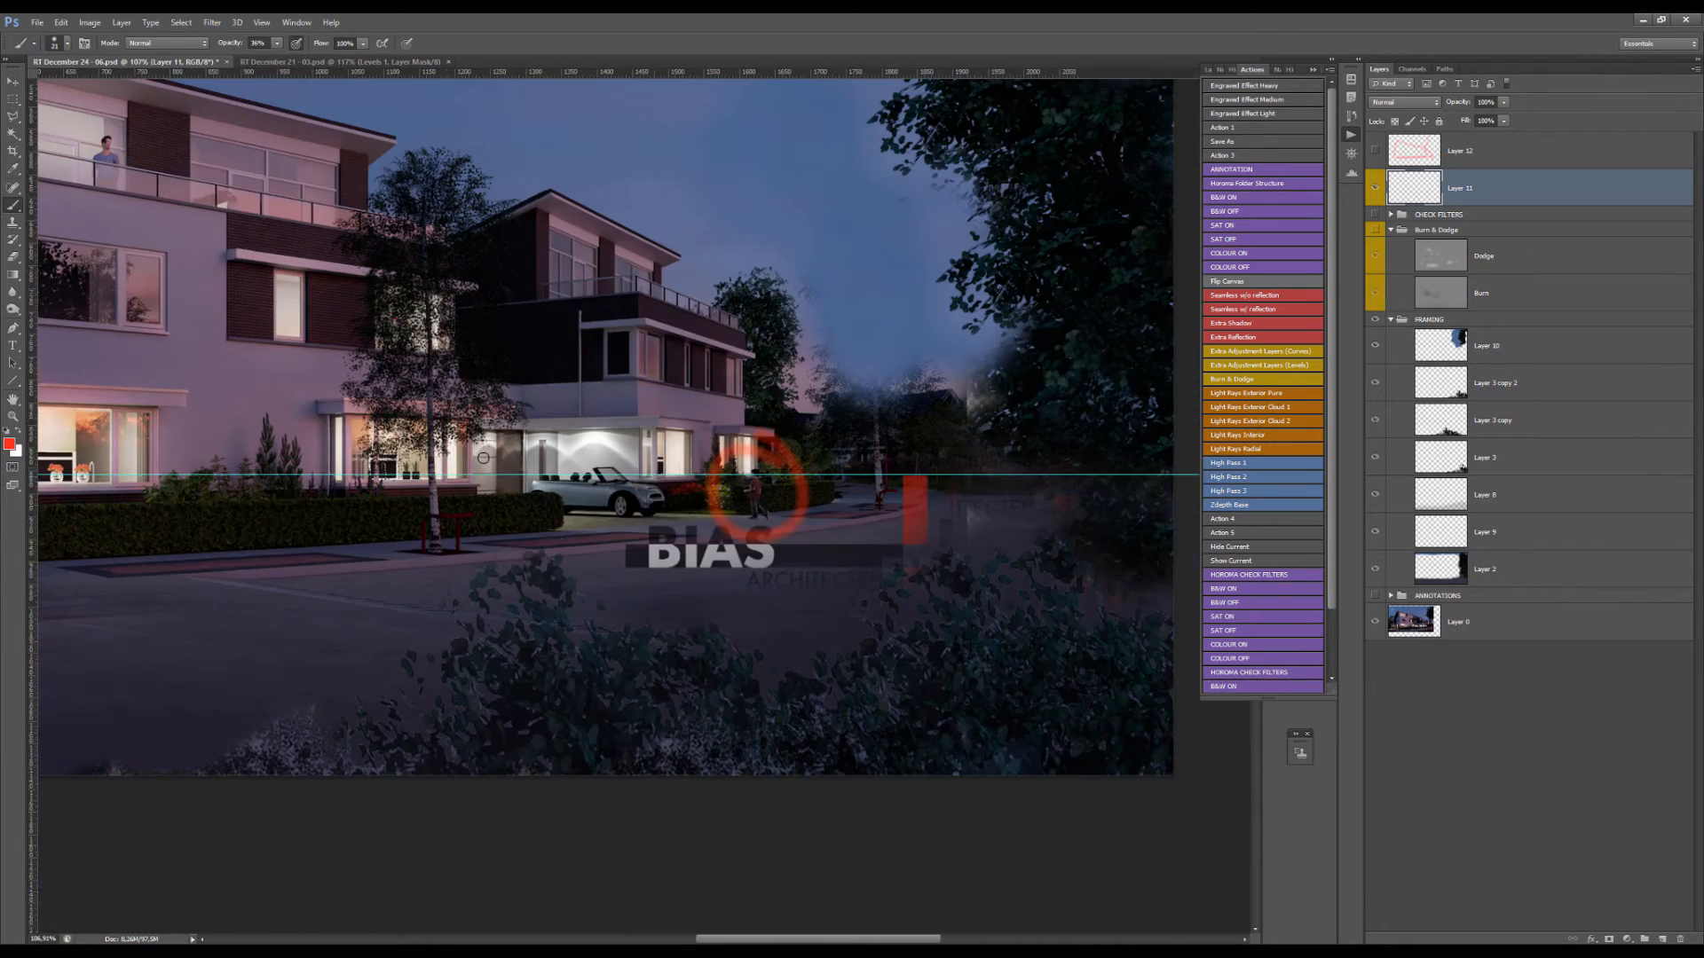
- Circle the man standing on the front building's upper balcony in red
{"action": "scroll", "coordinate": [558, 441], "scroll_direction": "up", "scroll_amount": 5}
{"action": "mouse_move", "coordinate": [554, 397]}
{"action": "left_mouse_down"}
{"action": "mouse_move", "coordinate": [523, 526]}
{"action": "mouse_move", "coordinate": [586, 379]}
{"action": "left_mouse_up"}
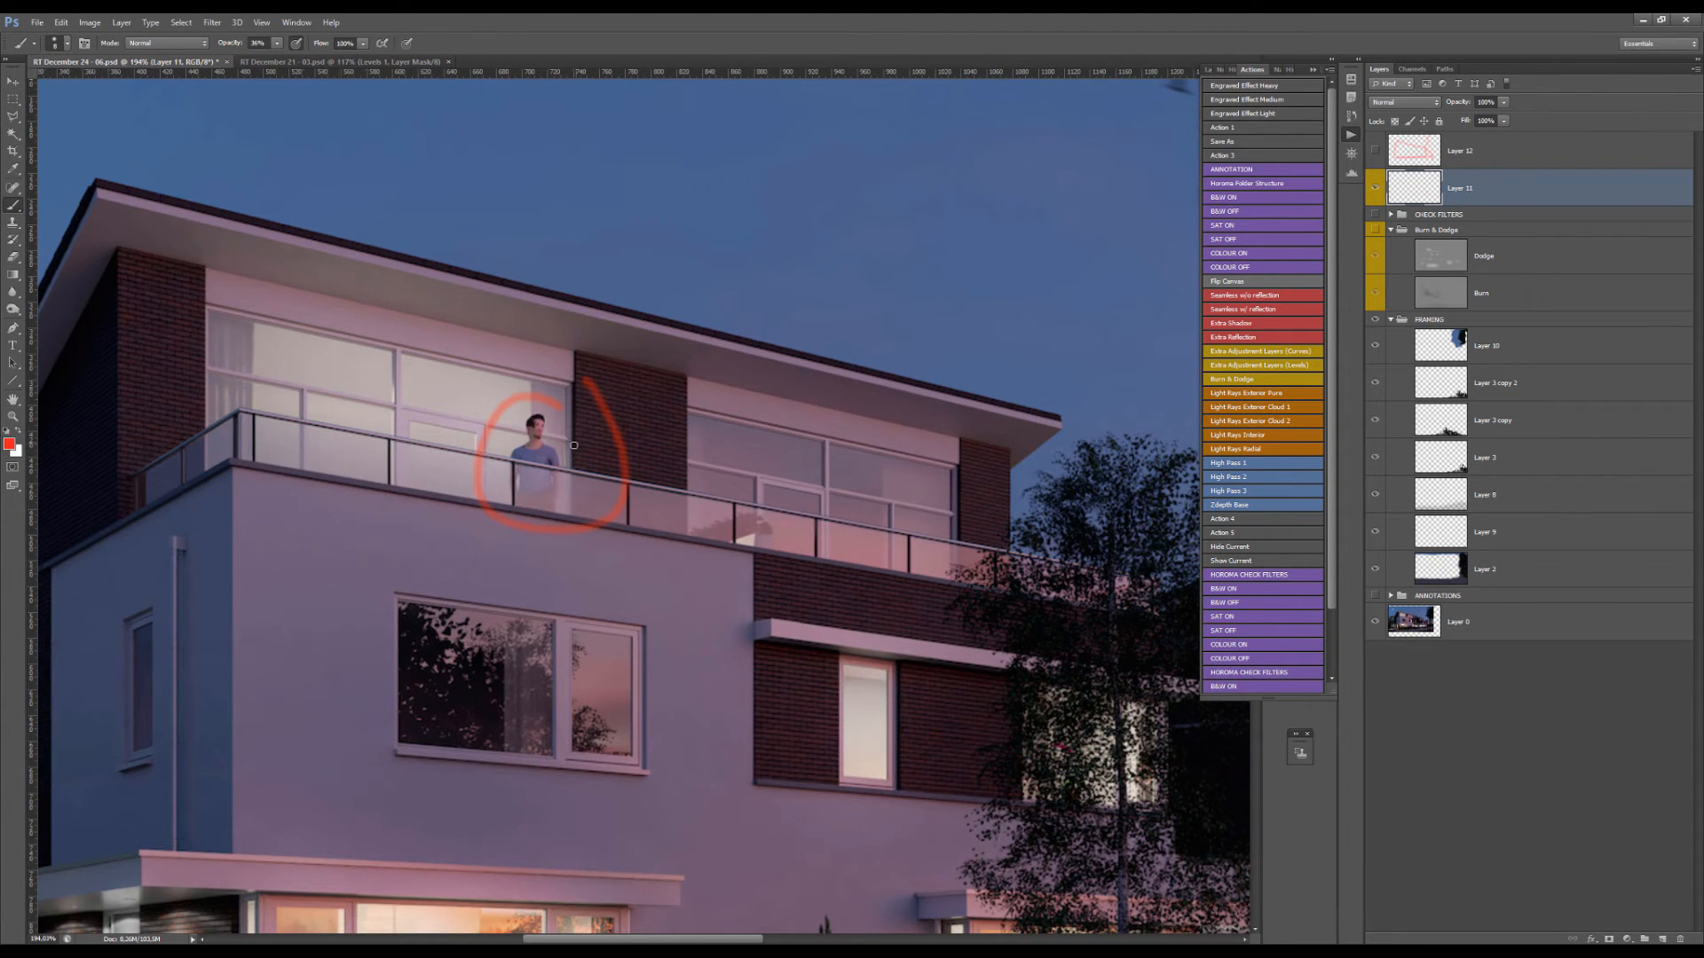
{"action": "scroll", "coordinate": [573, 444], "scroll_direction": "down", "scroll_amount": 5}
{"action": "scroll", "coordinate": [930, 635], "scroll_direction": "up", "scroll_amount": 6}
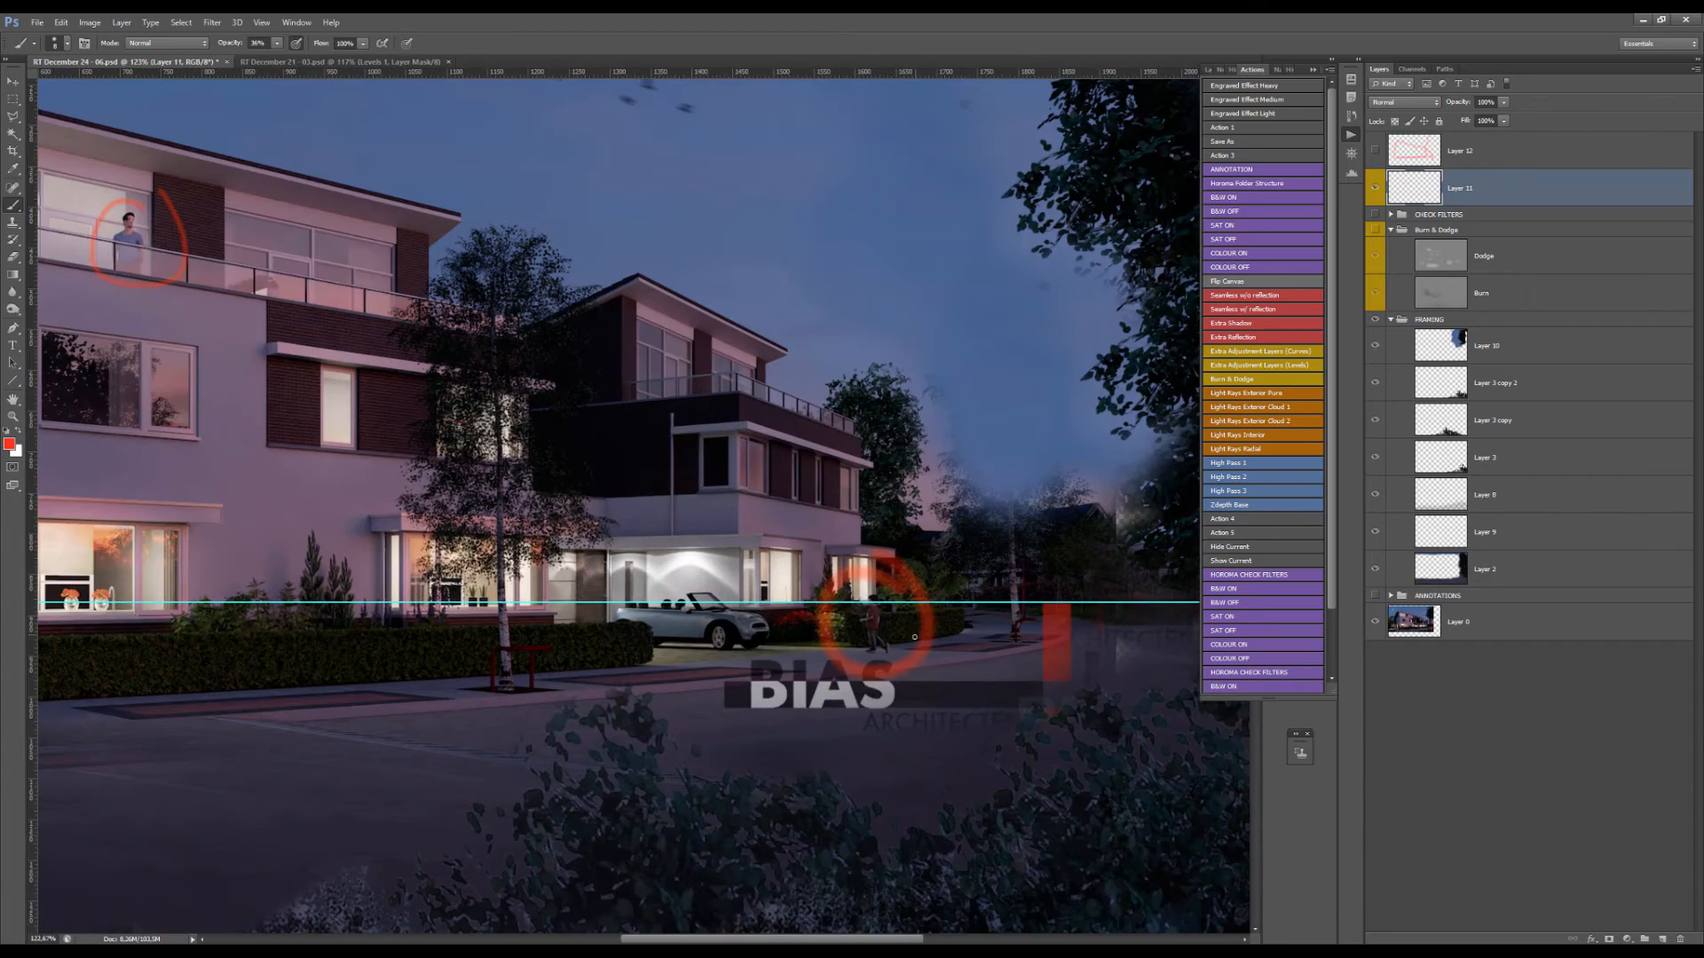
{"action": "scroll", "coordinate": [933, 614], "scroll_direction": "down", "scroll_amount": 8}
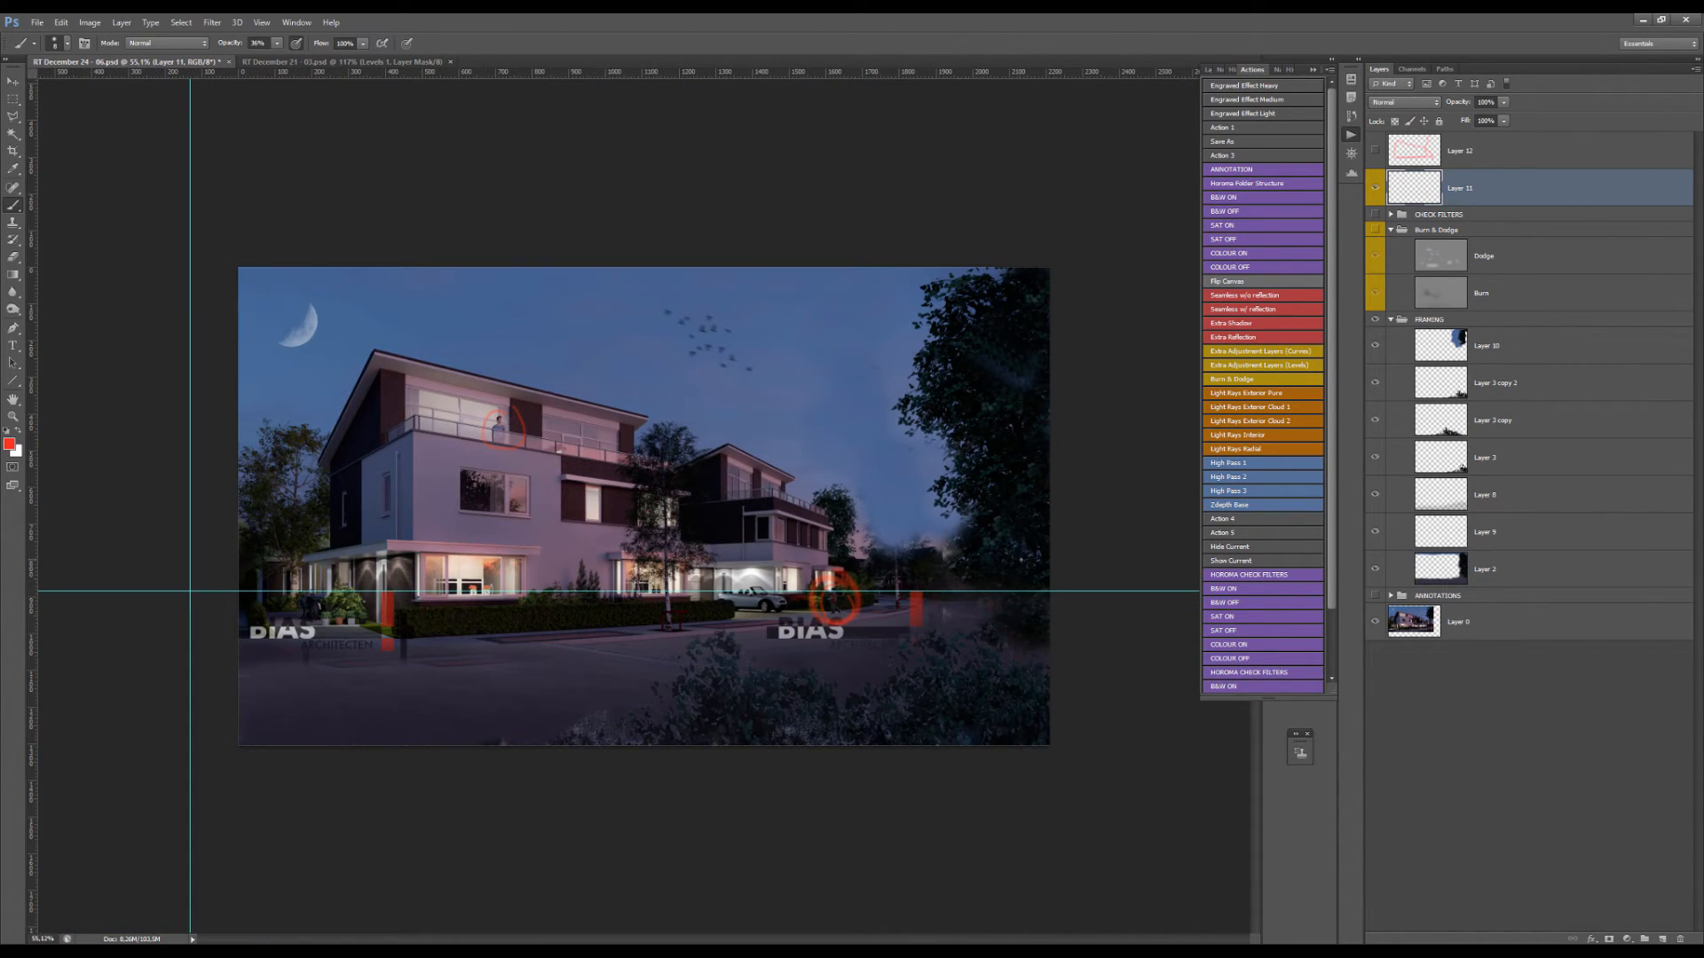
- Brush a straight red line across the image just above the horizon guide and circle the walking child more tightly
{"action": "left_click", "coordinate": [1039, 561], "text": "shift"}
{"action": "scroll", "coordinate": [892, 603], "scroll_direction": "up", "scroll_amount": 5}
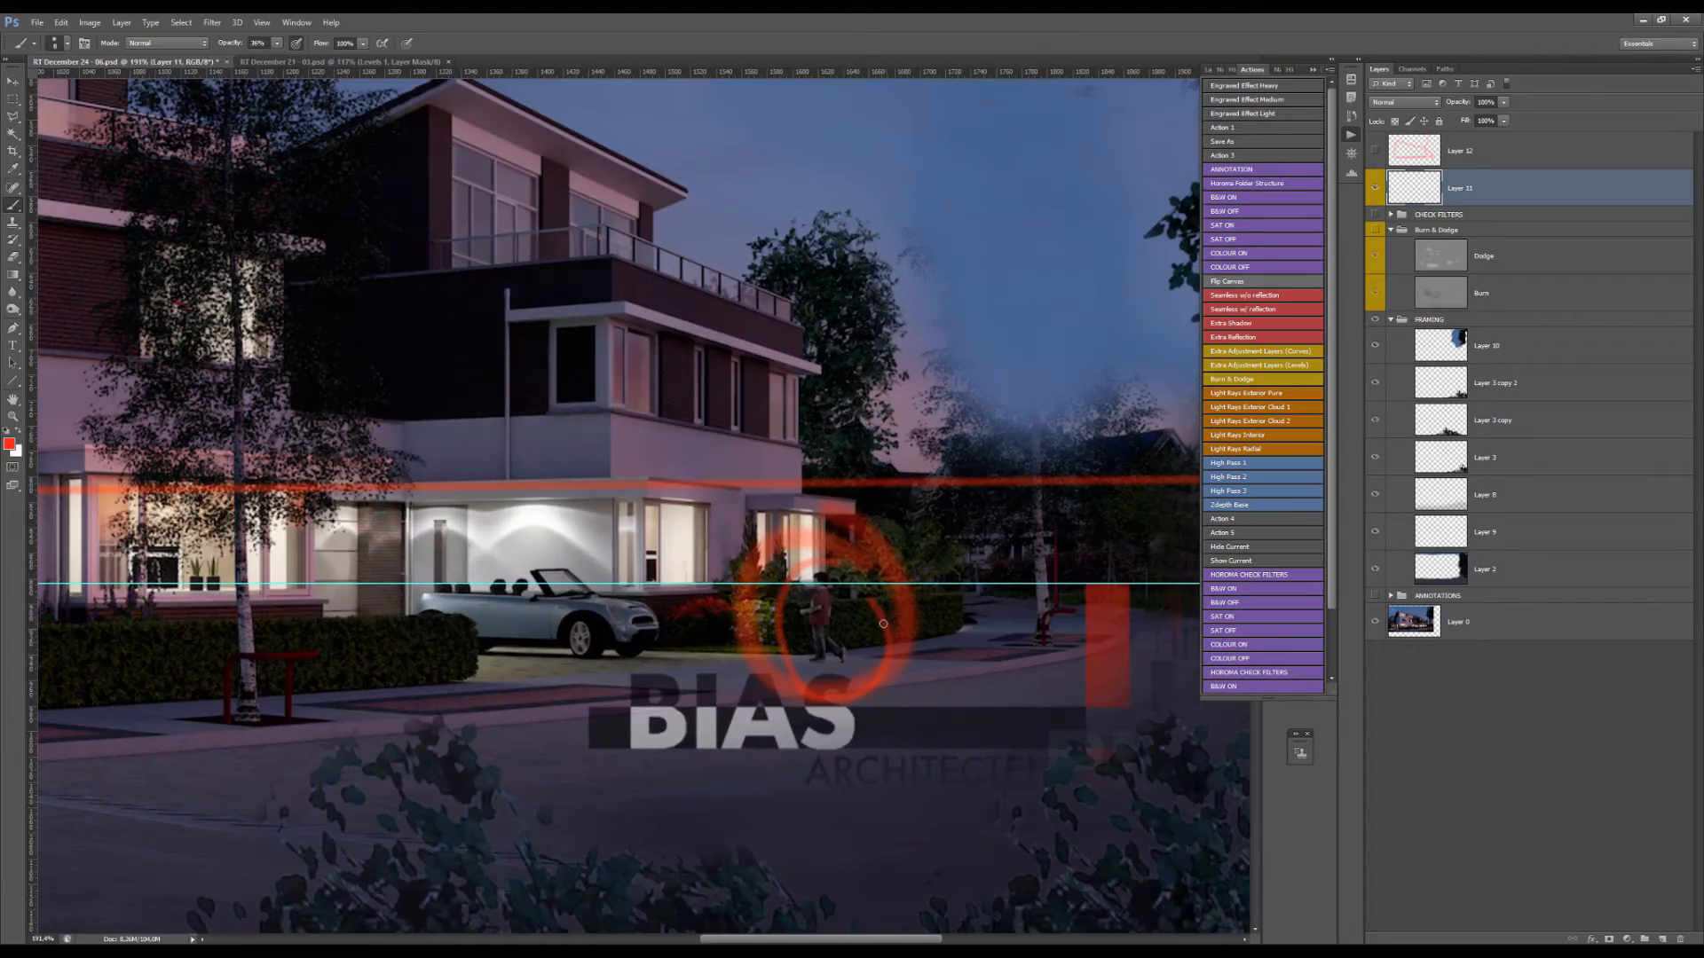
{"action": "scroll", "coordinate": [884, 614], "scroll_direction": "down", "scroll_amount": 2}
{"action": "scroll", "coordinate": [882, 611], "scroll_direction": "up", "scroll_amount": 3}
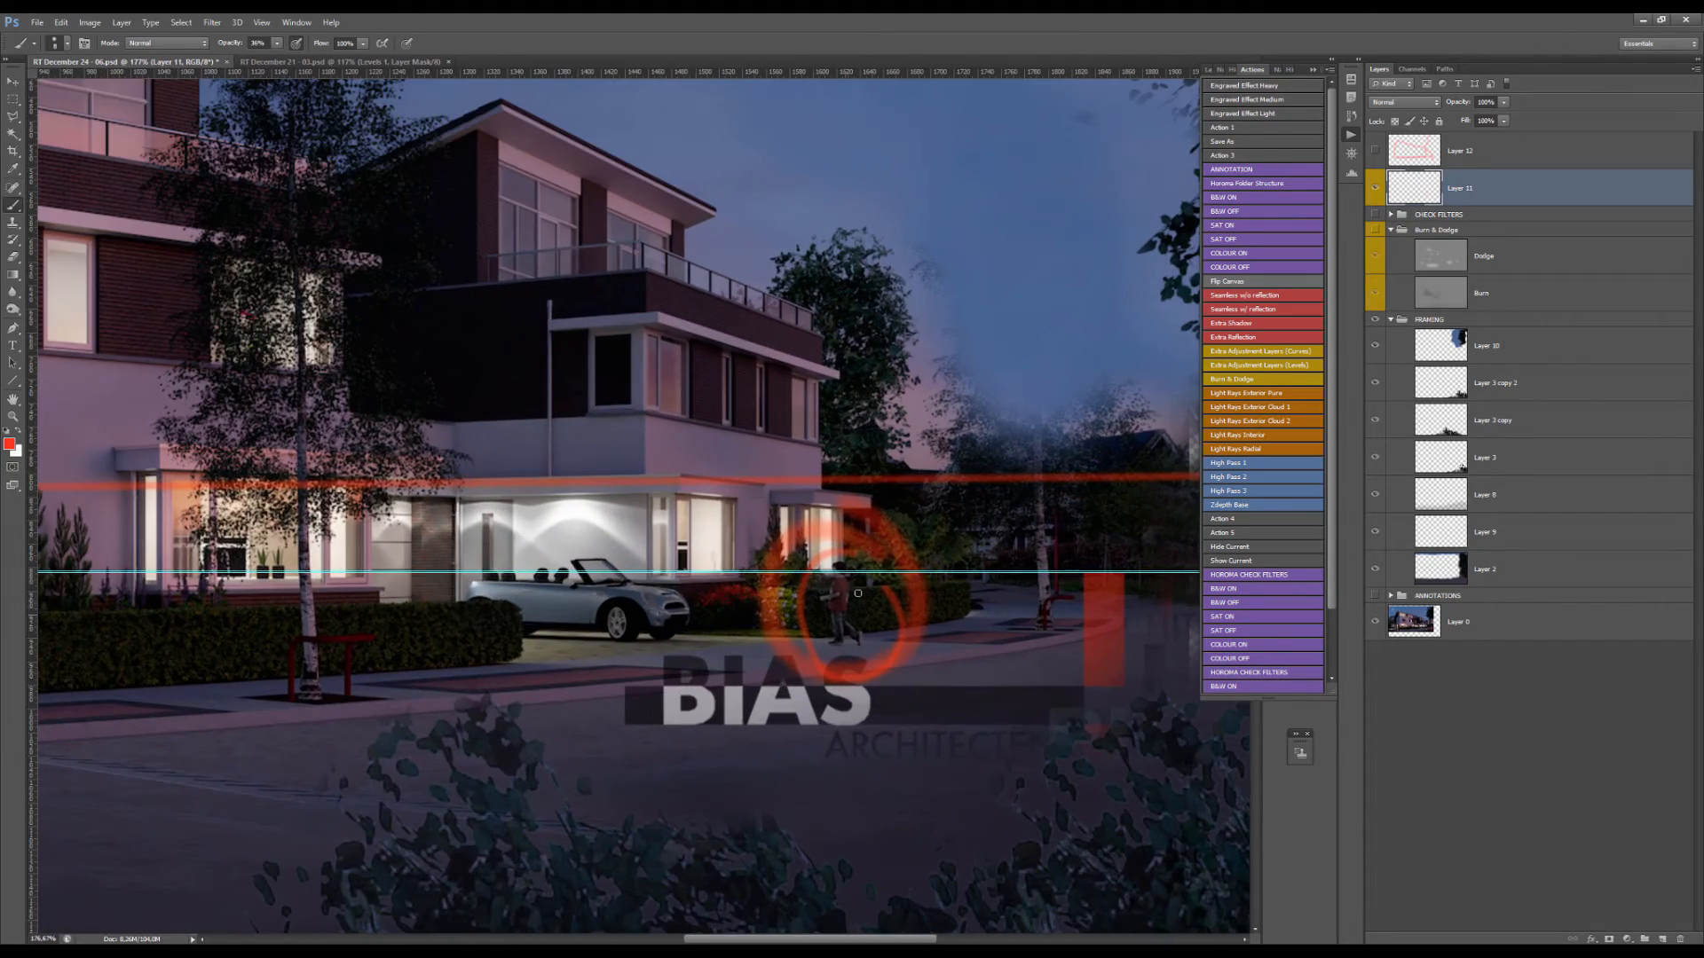
{"action": "scroll", "coordinate": [876, 569], "scroll_direction": "down", "scroll_amount": 2}
{"action": "scroll", "coordinate": [866, 586], "scroll_direction": "up", "scroll_amount": 6}
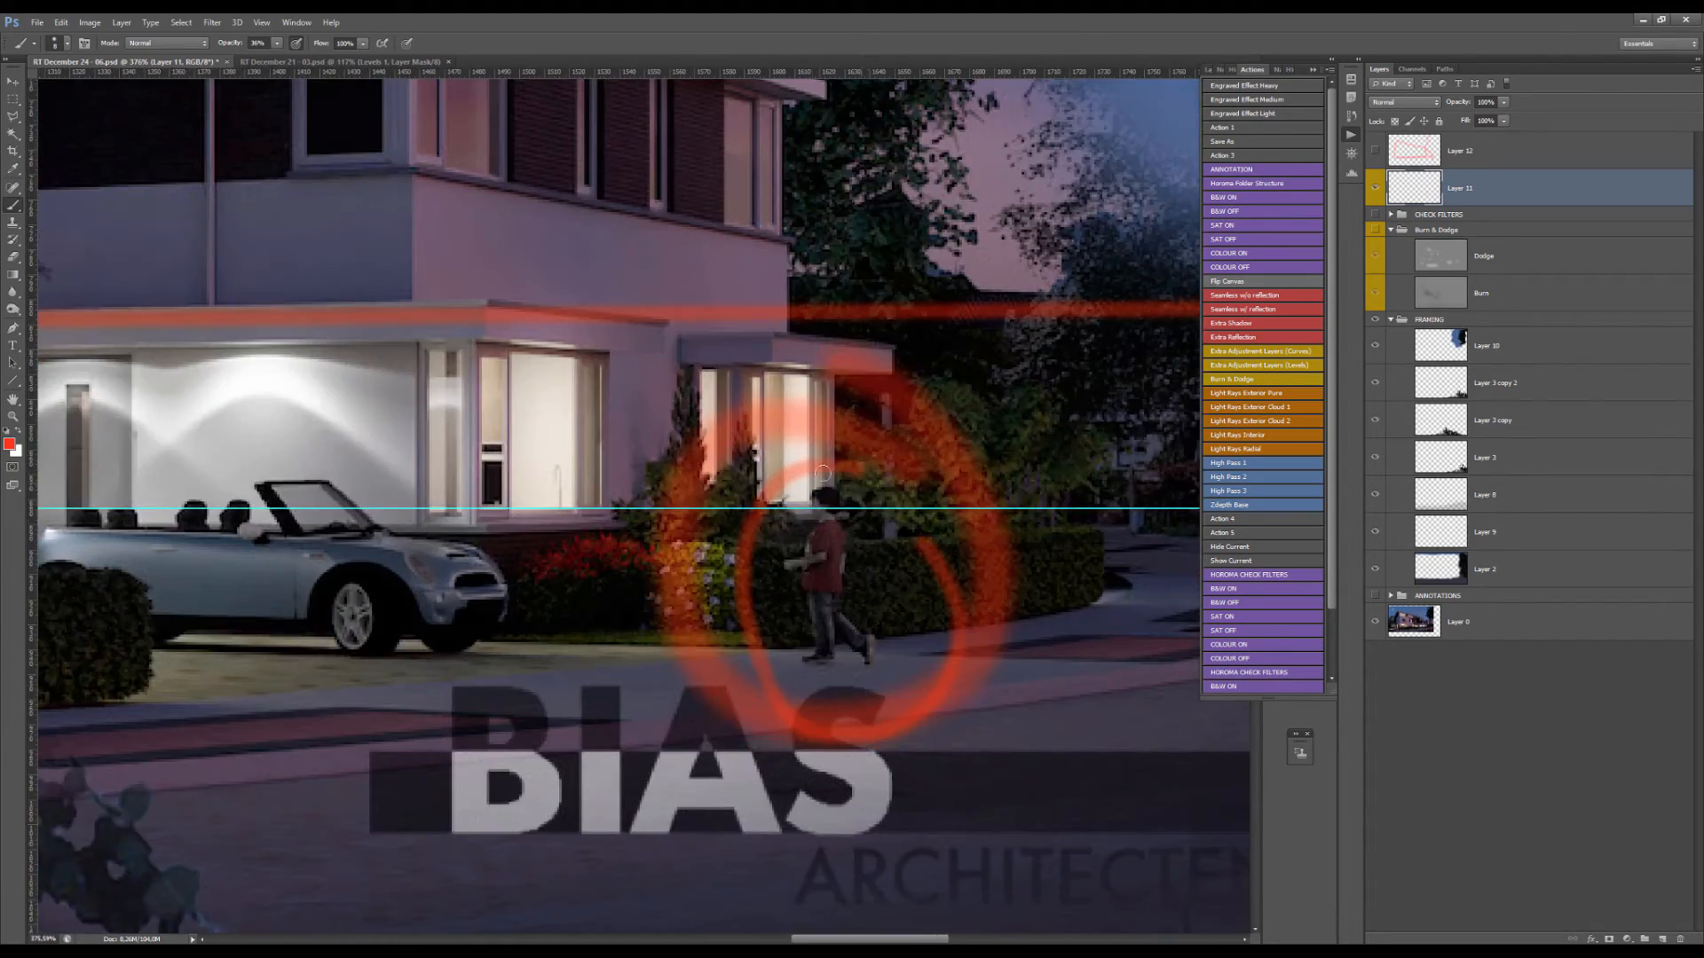
- Clear all red mark-ups from Layer 11 and remove the selection
{"action": "scroll", "coordinate": [856, 555], "scroll_direction": "down", "scroll_amount": 2}
{"action": "scroll", "coordinate": [868, 549], "scroll_direction": "up", "scroll_amount": 2}
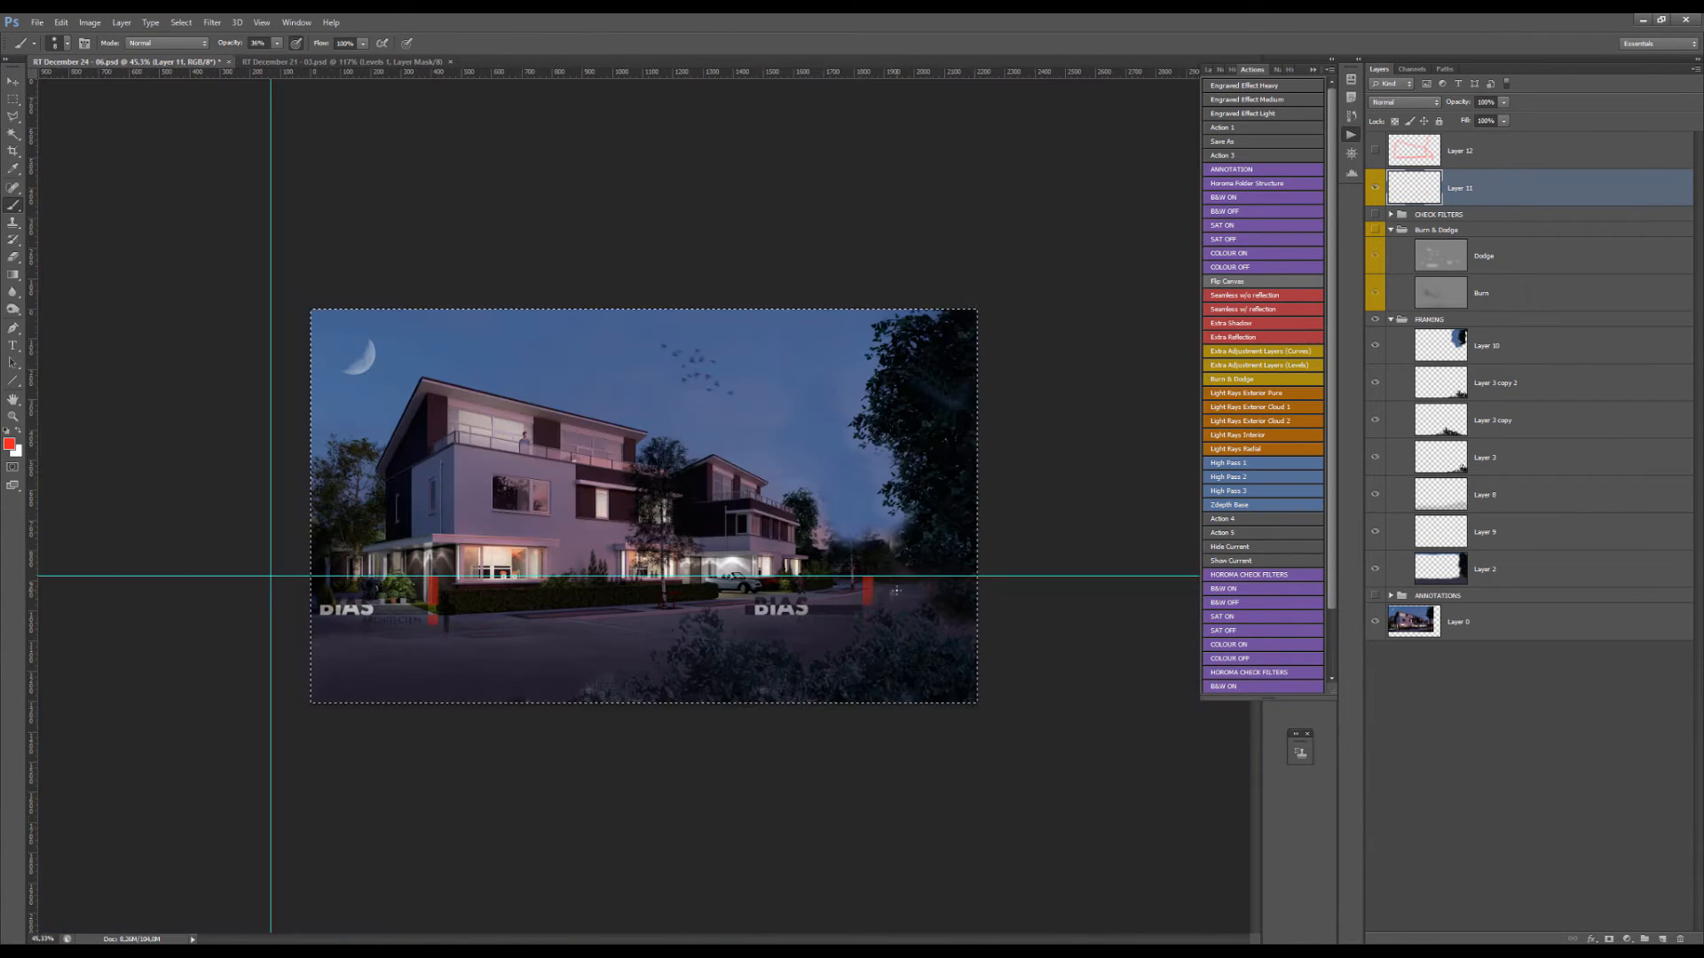
{"action": "scroll", "coordinate": [873, 545], "scroll_direction": "down", "scroll_amount": 8}
{"action": "key", "text": "v"}
{"action": "key", "text": "ctrl+d"}
- Turn on the B&W check filter and add a Levels adjustment layer above the Burn & Dodge group
{"action": "scroll", "coordinate": [634, 474], "scroll_direction": "up", "scroll_amount": 7}
{"action": "scroll", "coordinate": [582, 490], "scroll_direction": "down", "scroll_amount": 4}
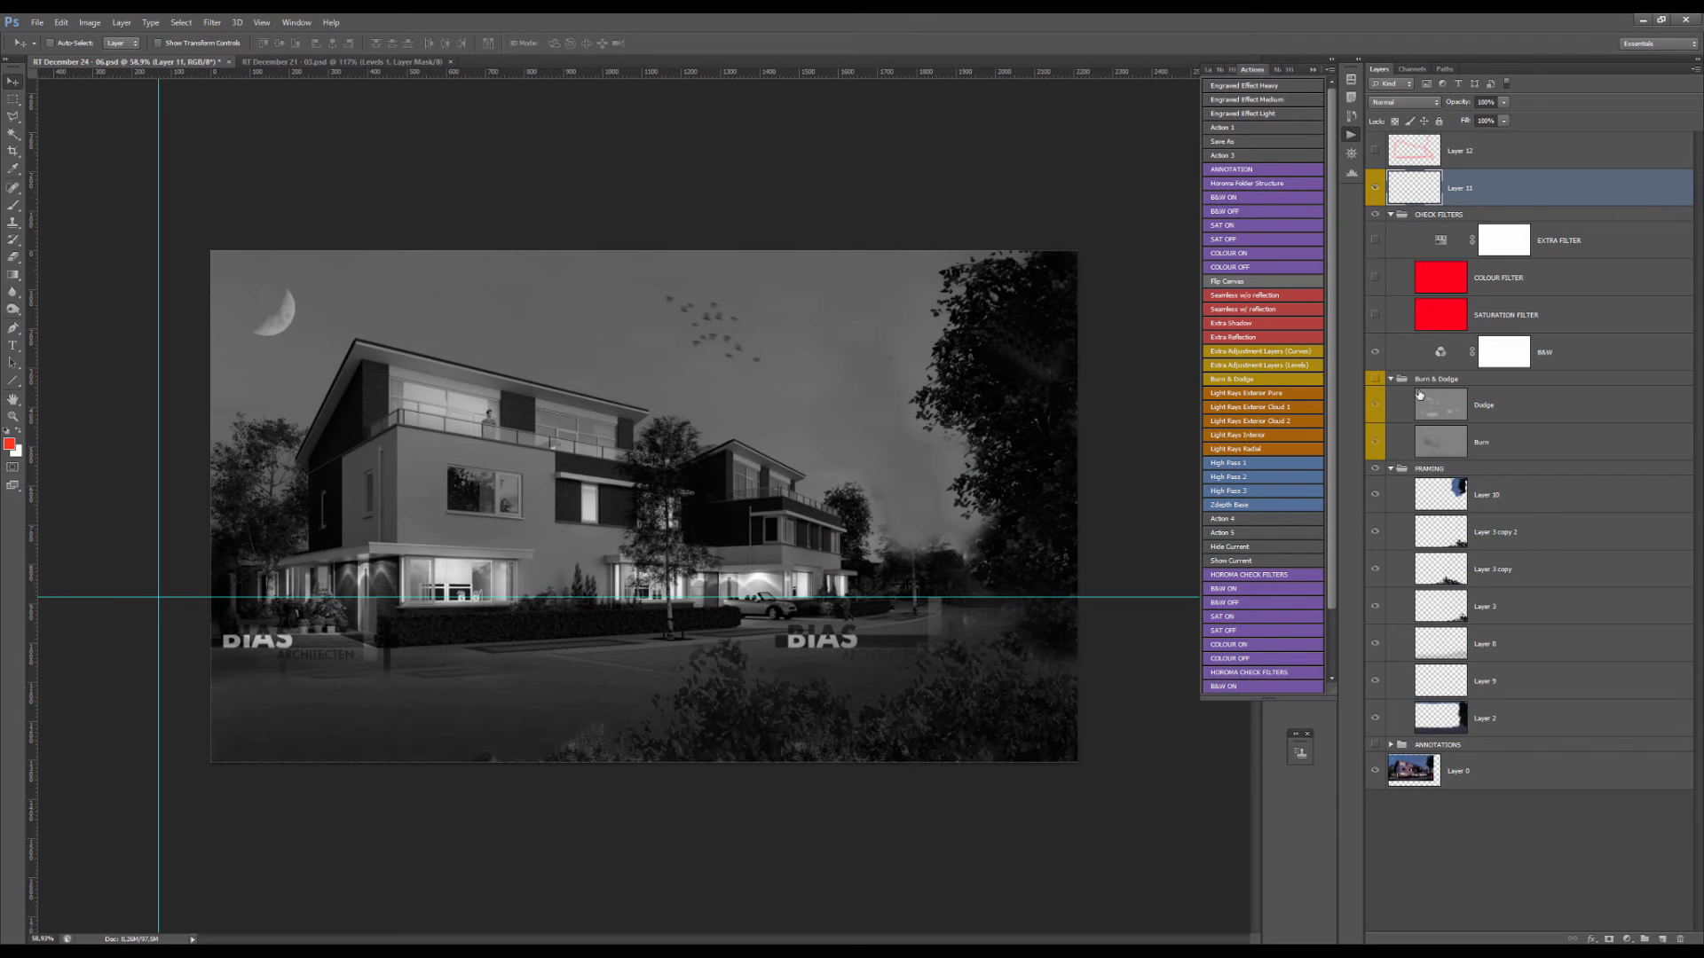
{"action": "left_click", "coordinate": [1402, 380]}
{"action": "left_click", "coordinate": [1429, 400]}
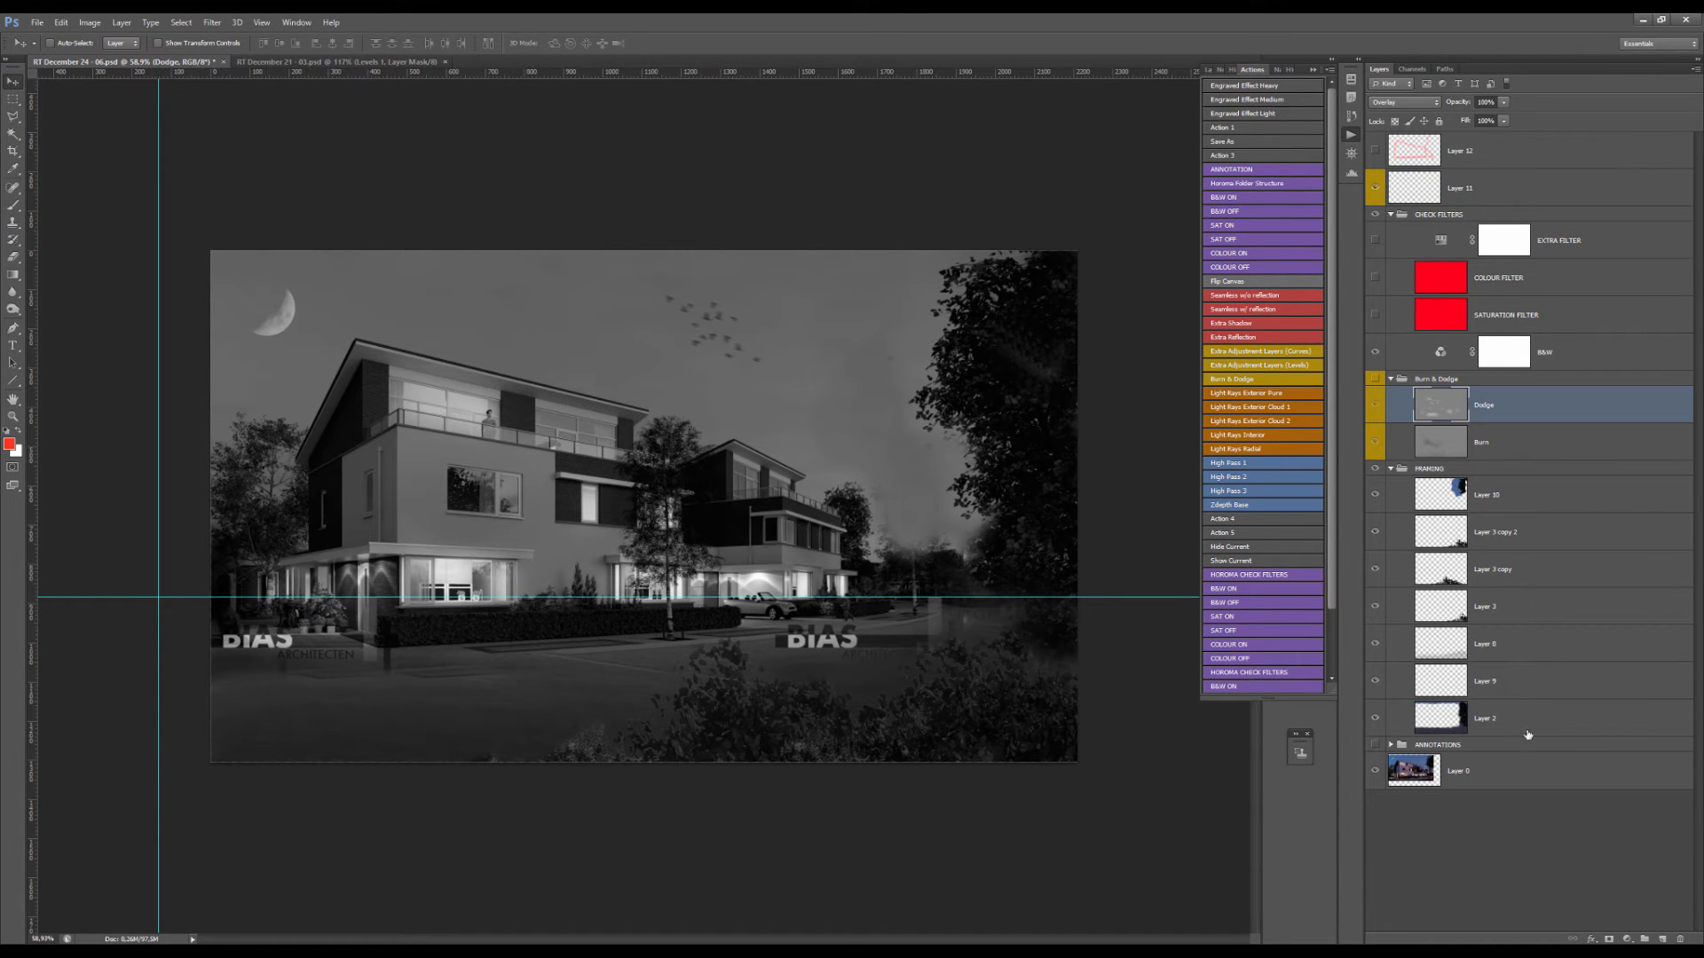
{"action": "left_click", "coordinate": [1627, 939]}
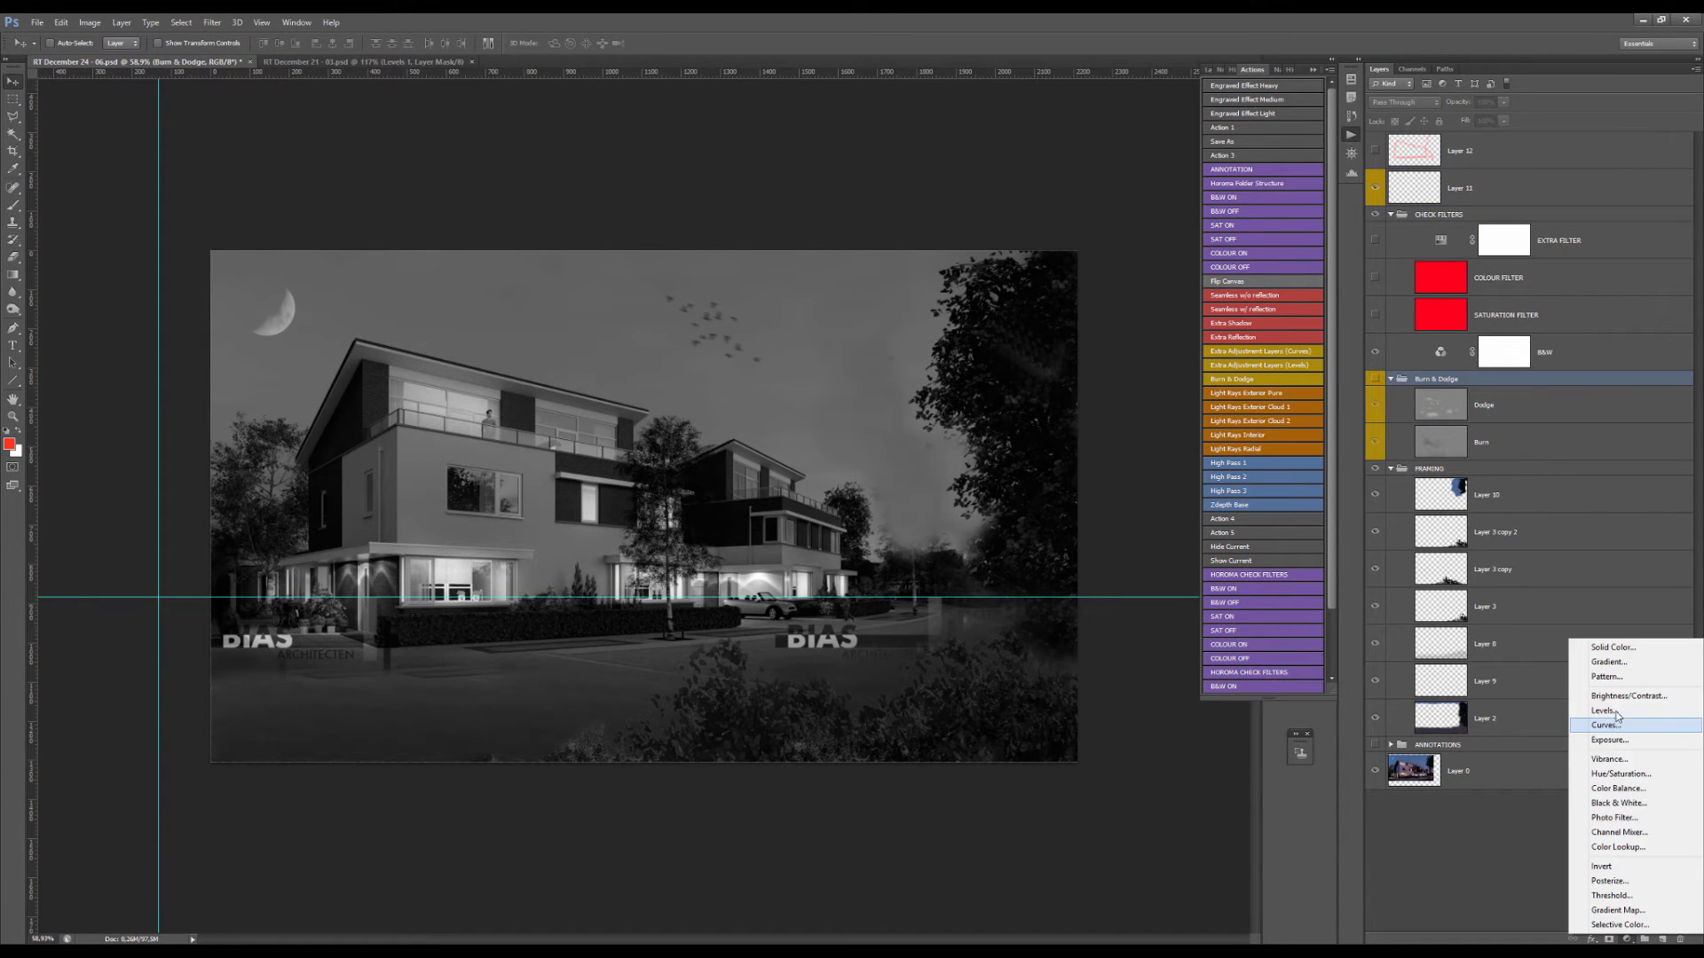
{"action": "left_click", "coordinate": [1605, 710]}
- Set the Levels midtone to 0.88 and white point to 219, and toggle the layer to compare the contrast
{"action": "left_click_drag", "start_coordinate": [1428, 400], "coordinate": [1424, 373]}
{"action": "left_click", "coordinate": [1420, 391]}
{"action": "left_click_drag", "start_coordinate": [1181, 210], "coordinate": [1225, 209]}
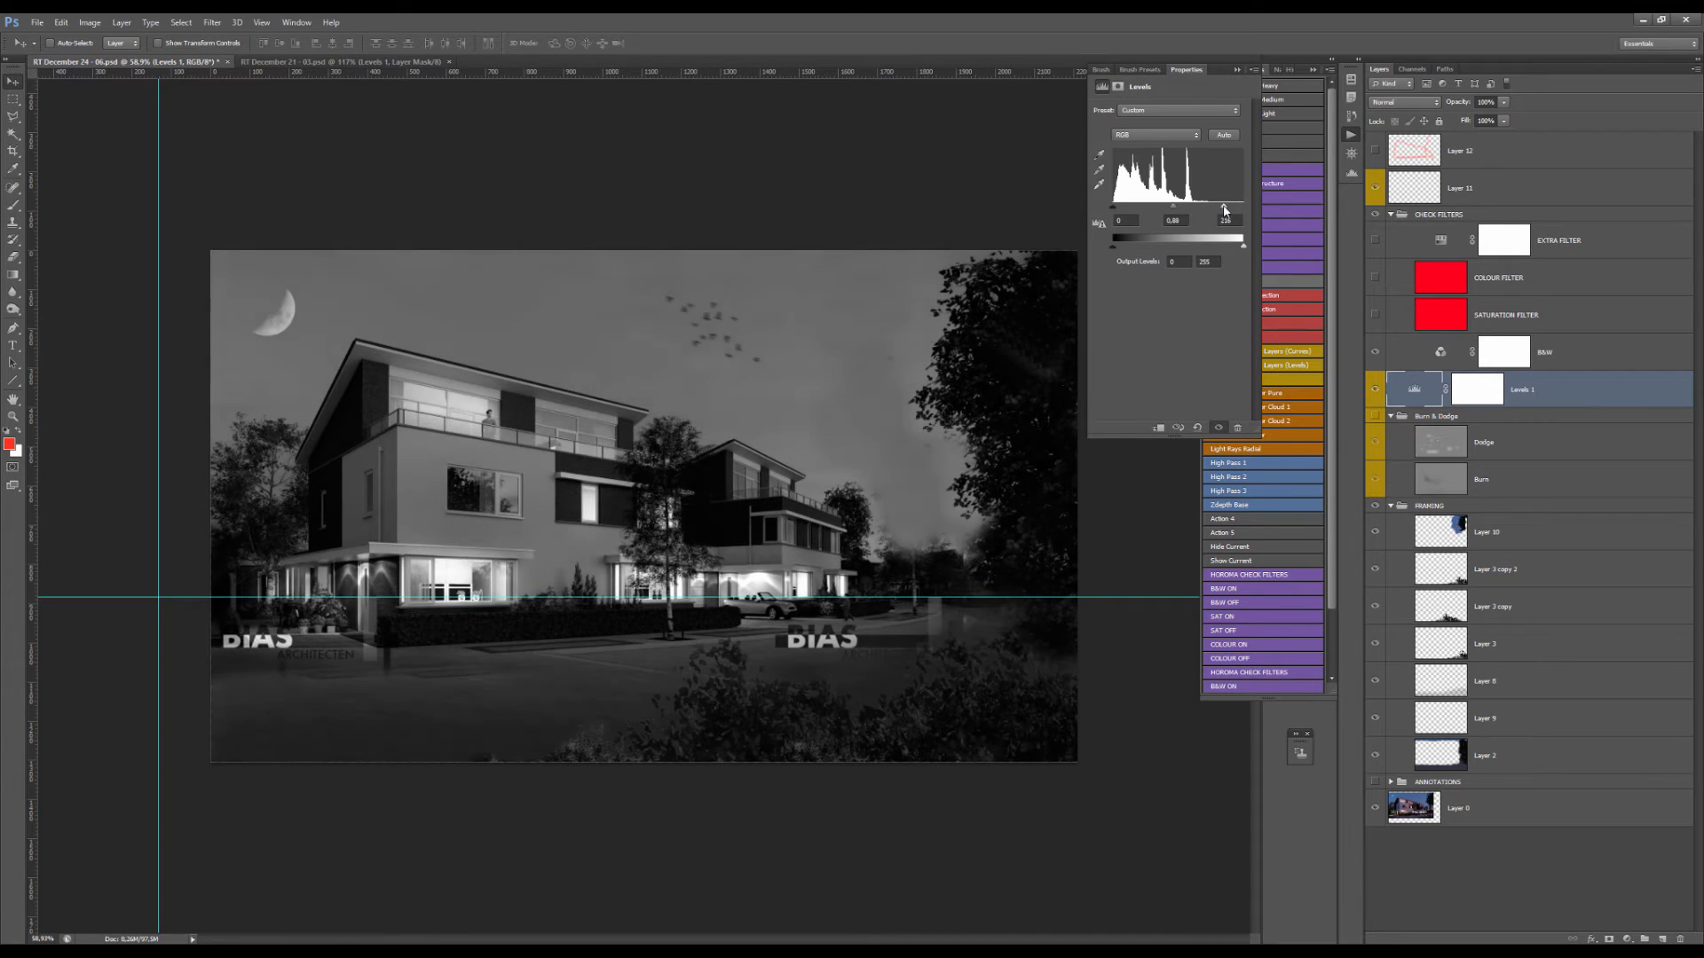
{"action": "left_click", "coordinate": [1376, 390]}
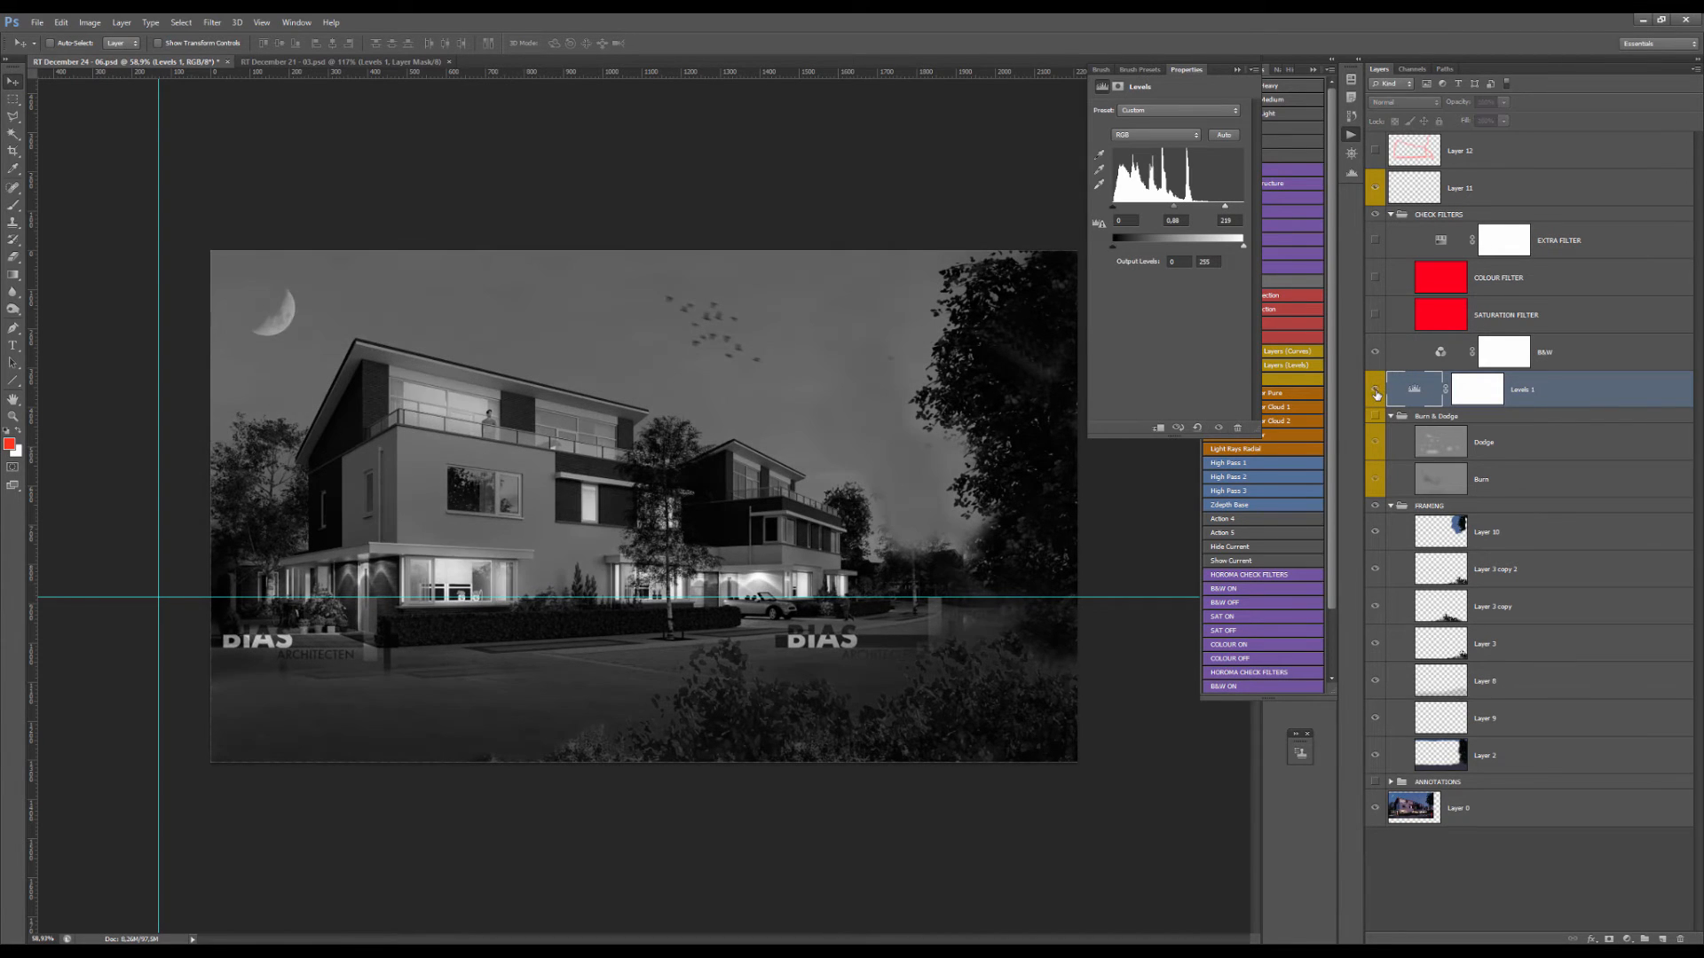
{"action": "left_click", "coordinate": [1376, 390]}
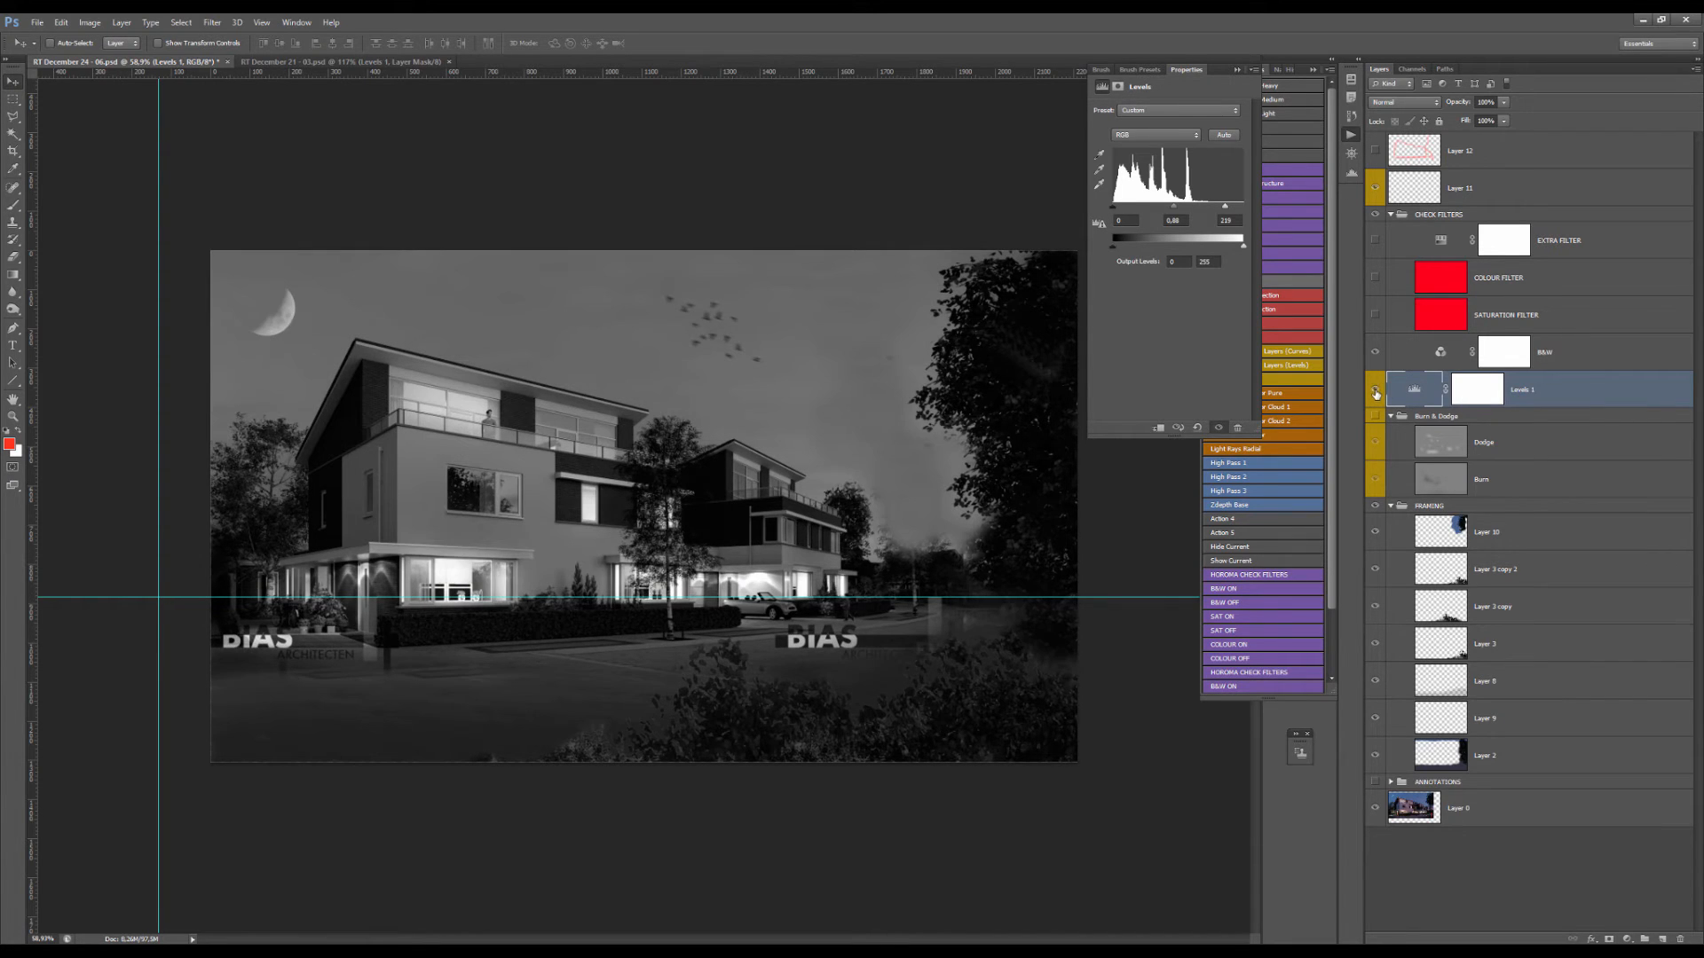
- Show the Burn & Dodge group, hide its Burn layer and toggle the Dodge layer to compare its effect
{"action": "left_click", "coordinate": [1389, 419]}
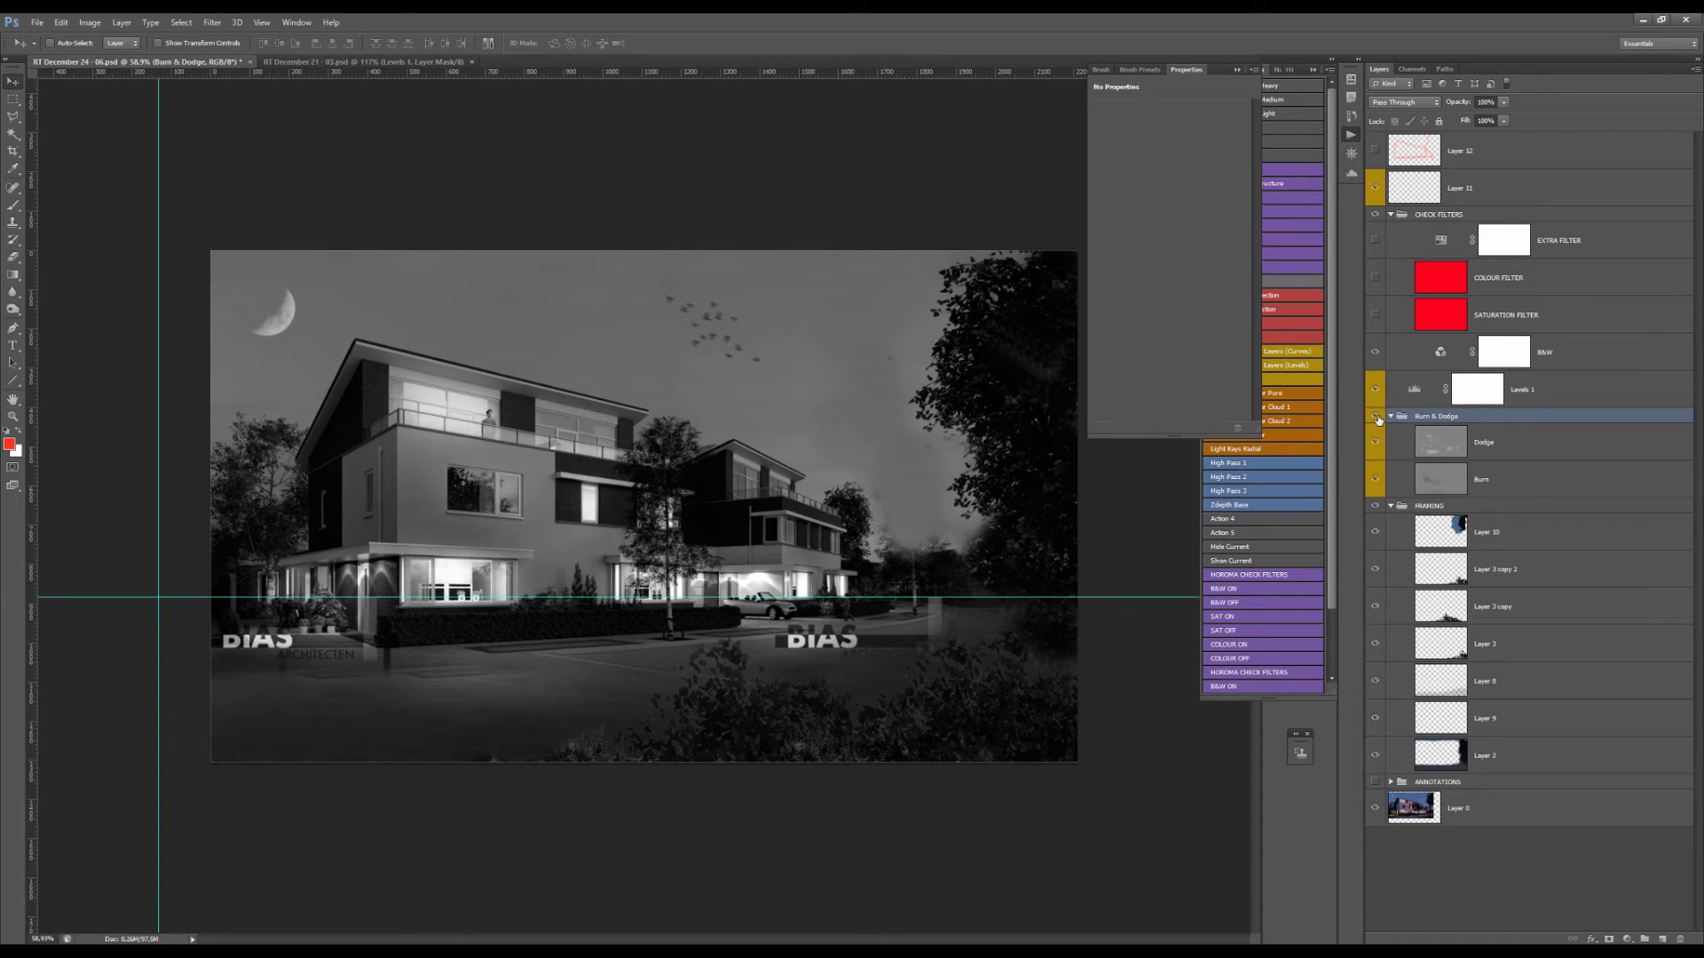
{"action": "left_click", "coordinate": [1439, 435]}
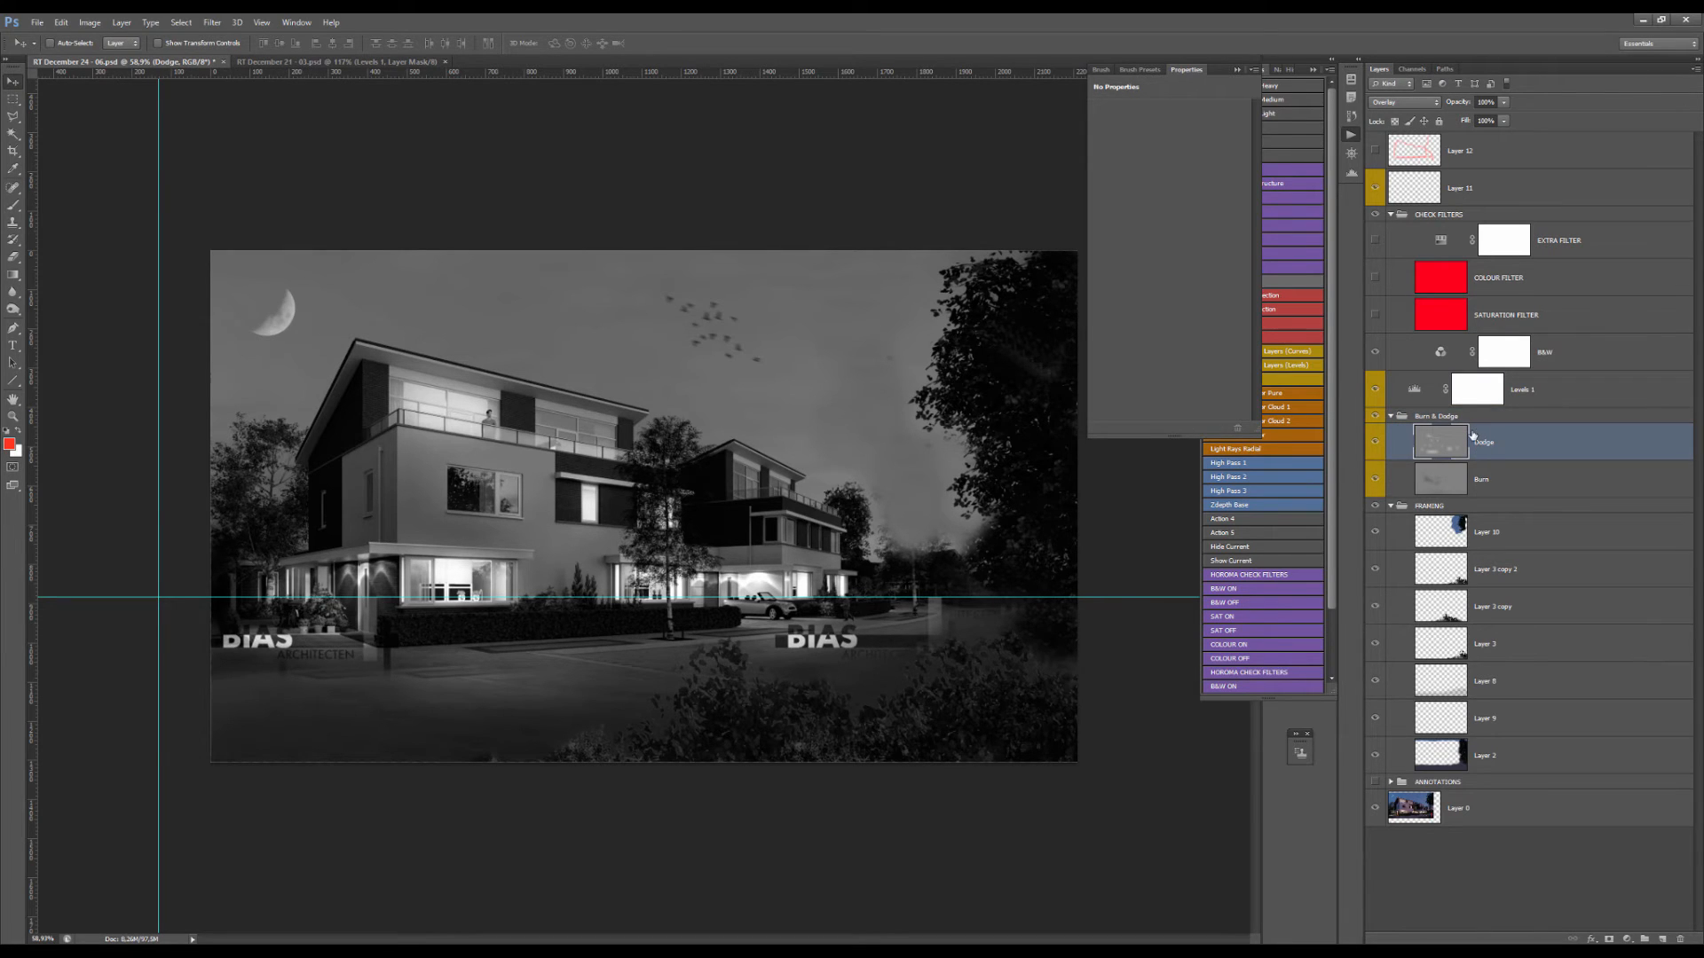
{"action": "left_click", "coordinate": [1376, 481]}
{"action": "left_click", "coordinate": [1375, 475]}
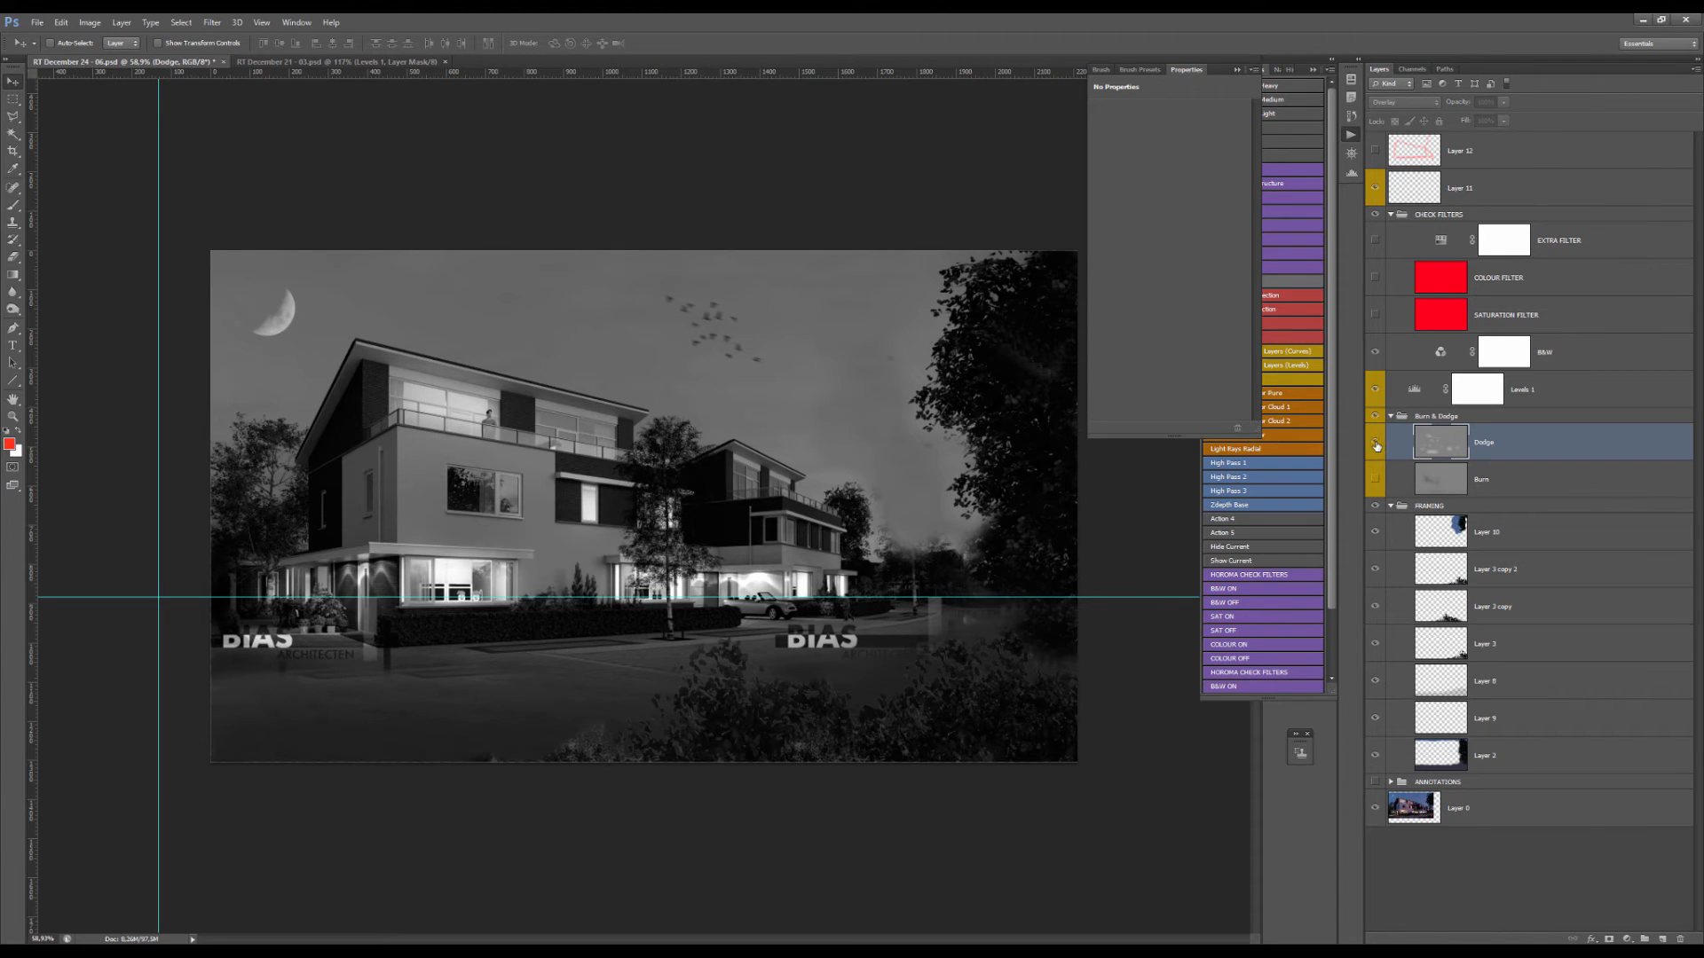
{"action": "left_click", "coordinate": [1375, 442]}
- Lighten the road in front of the hedge with the Dodge tool's Midtones range on the Dodge layer
{"action": "key", "text": "b"}
{"action": "scroll", "coordinate": [495, 517], "scroll_direction": "up", "scroll_amount": 5}
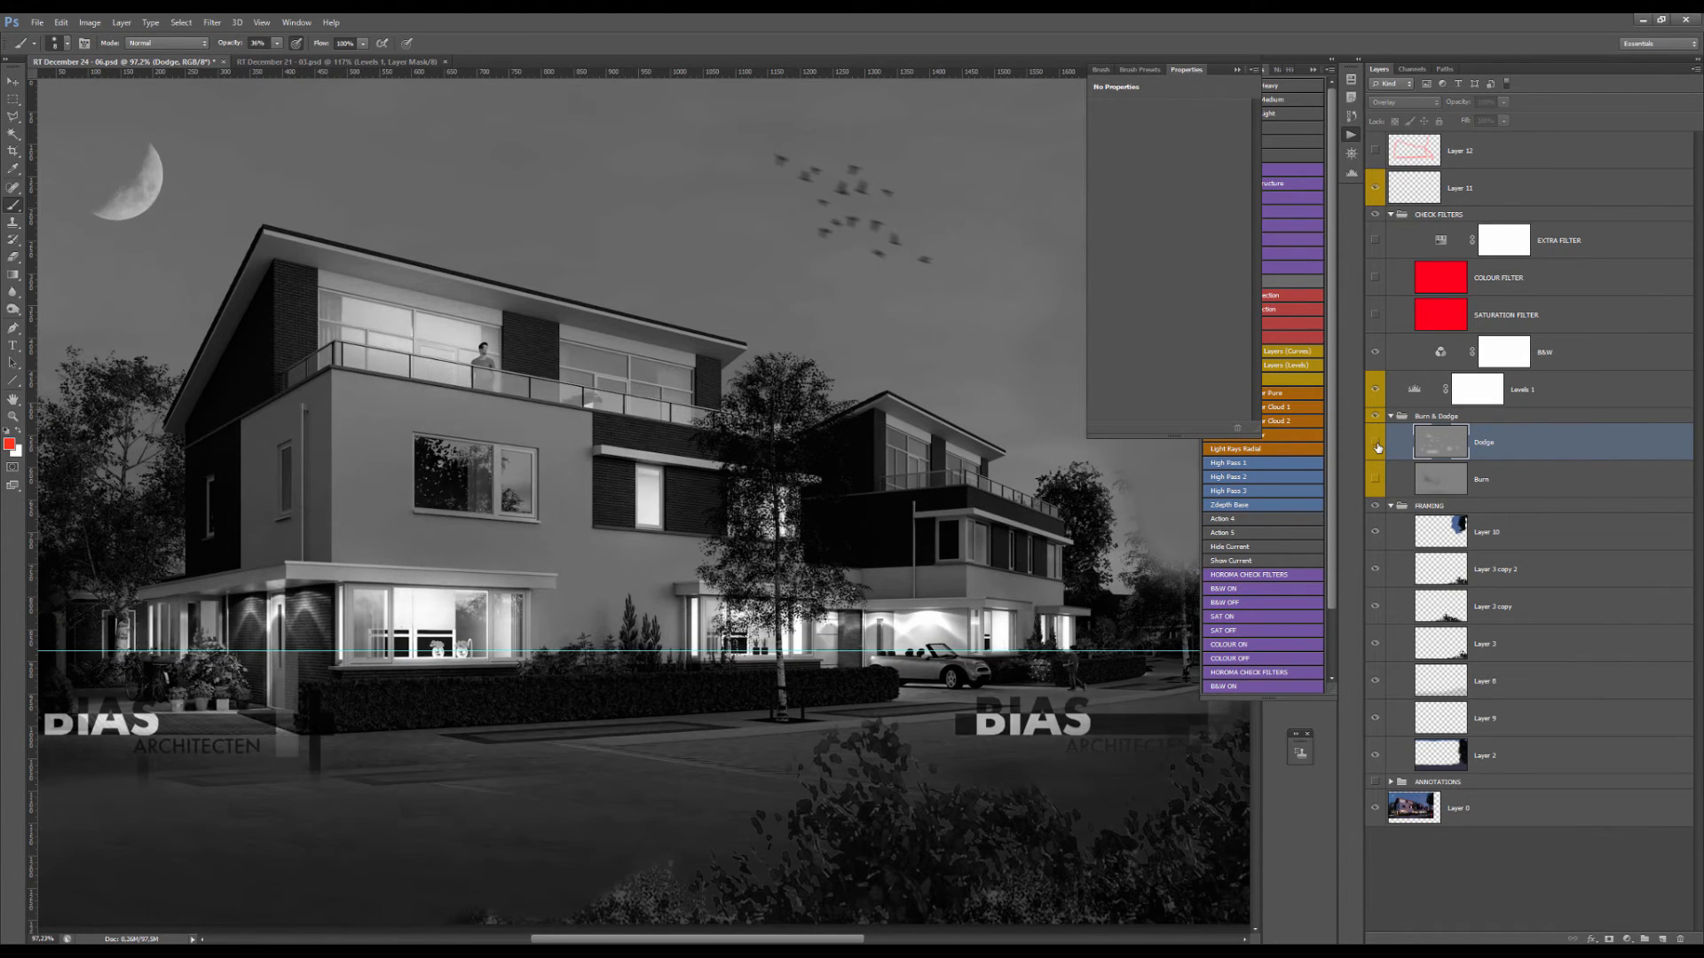
{"action": "scroll", "coordinate": [456, 806], "scroll_direction": "down", "scroll_amount": 2}
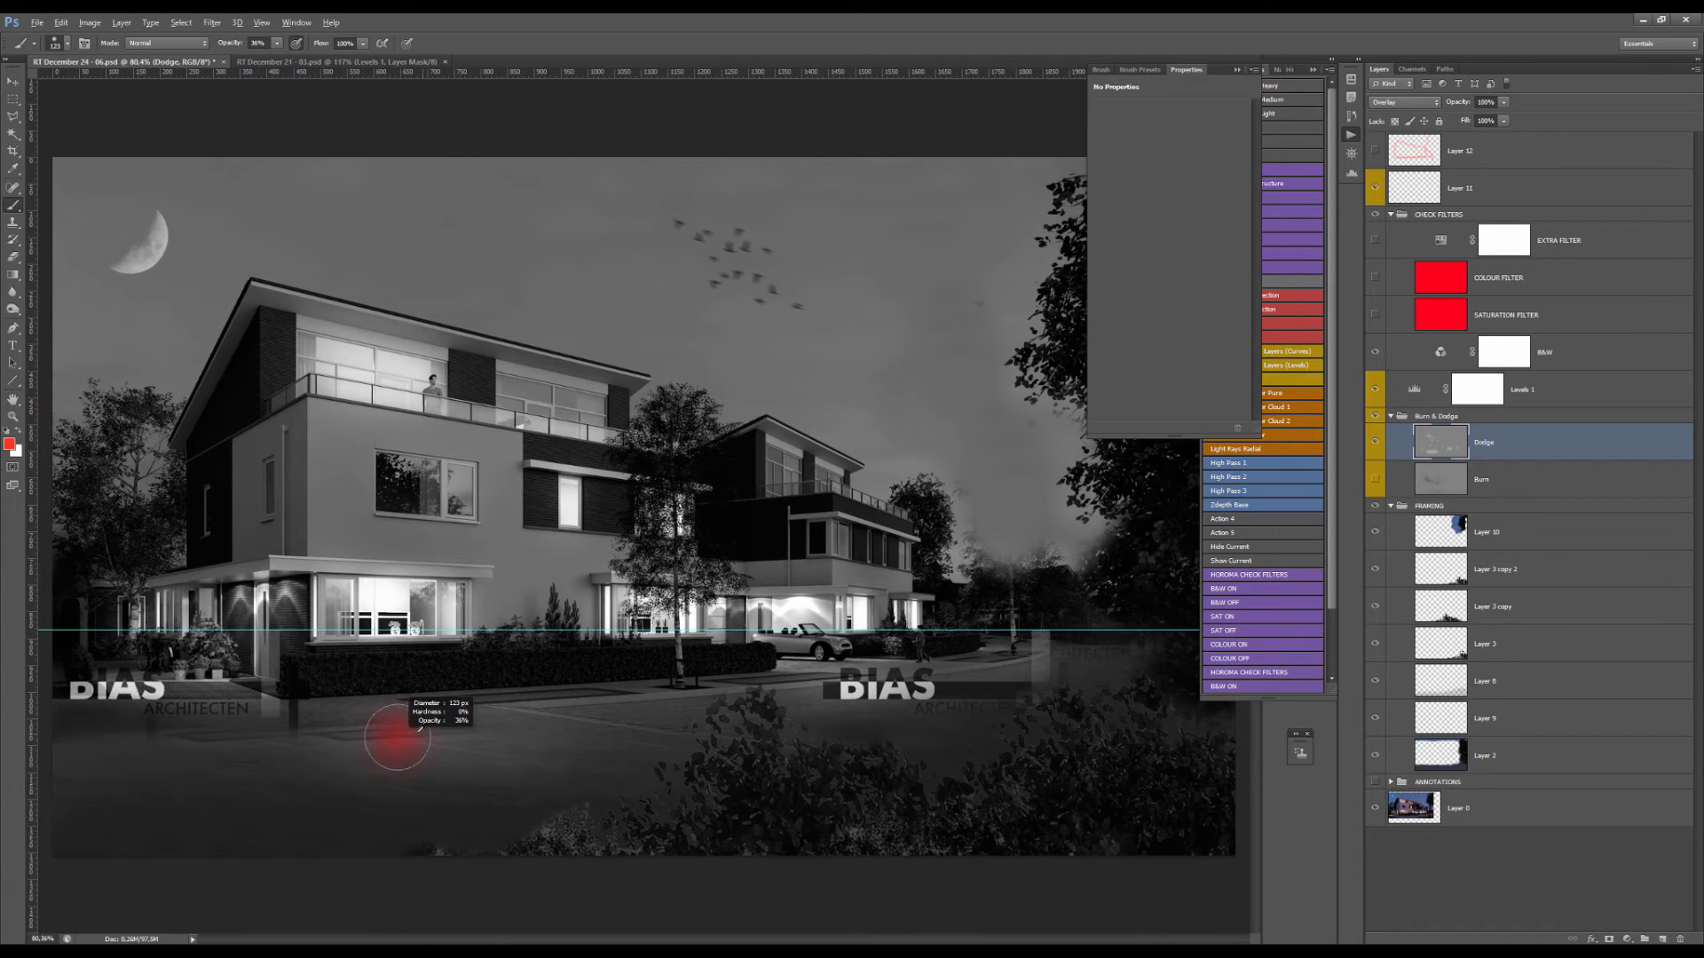
{"action": "left_click", "coordinate": [14, 308]}
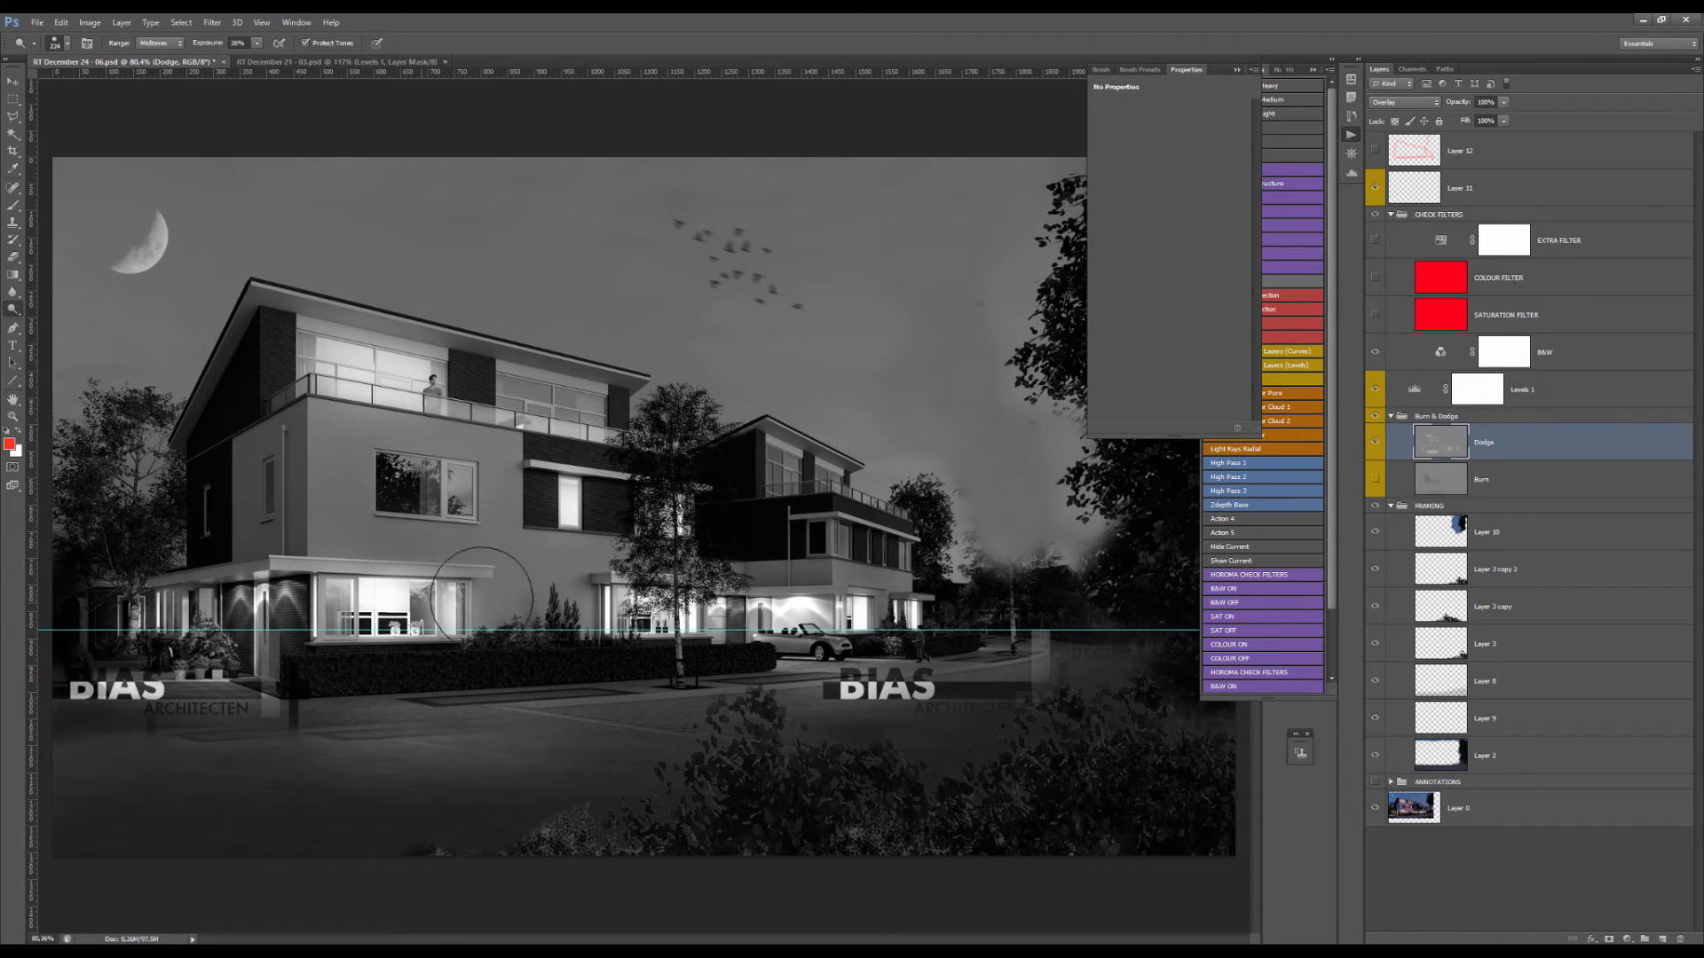
{"action": "mouse_move", "coordinate": [433, 769]}
{"action": "left_mouse_down"}
{"action": "mouse_move", "coordinate": [532, 764]}
{"action": "mouse_move", "coordinate": [461, 742]}
{"action": "left_mouse_up"}
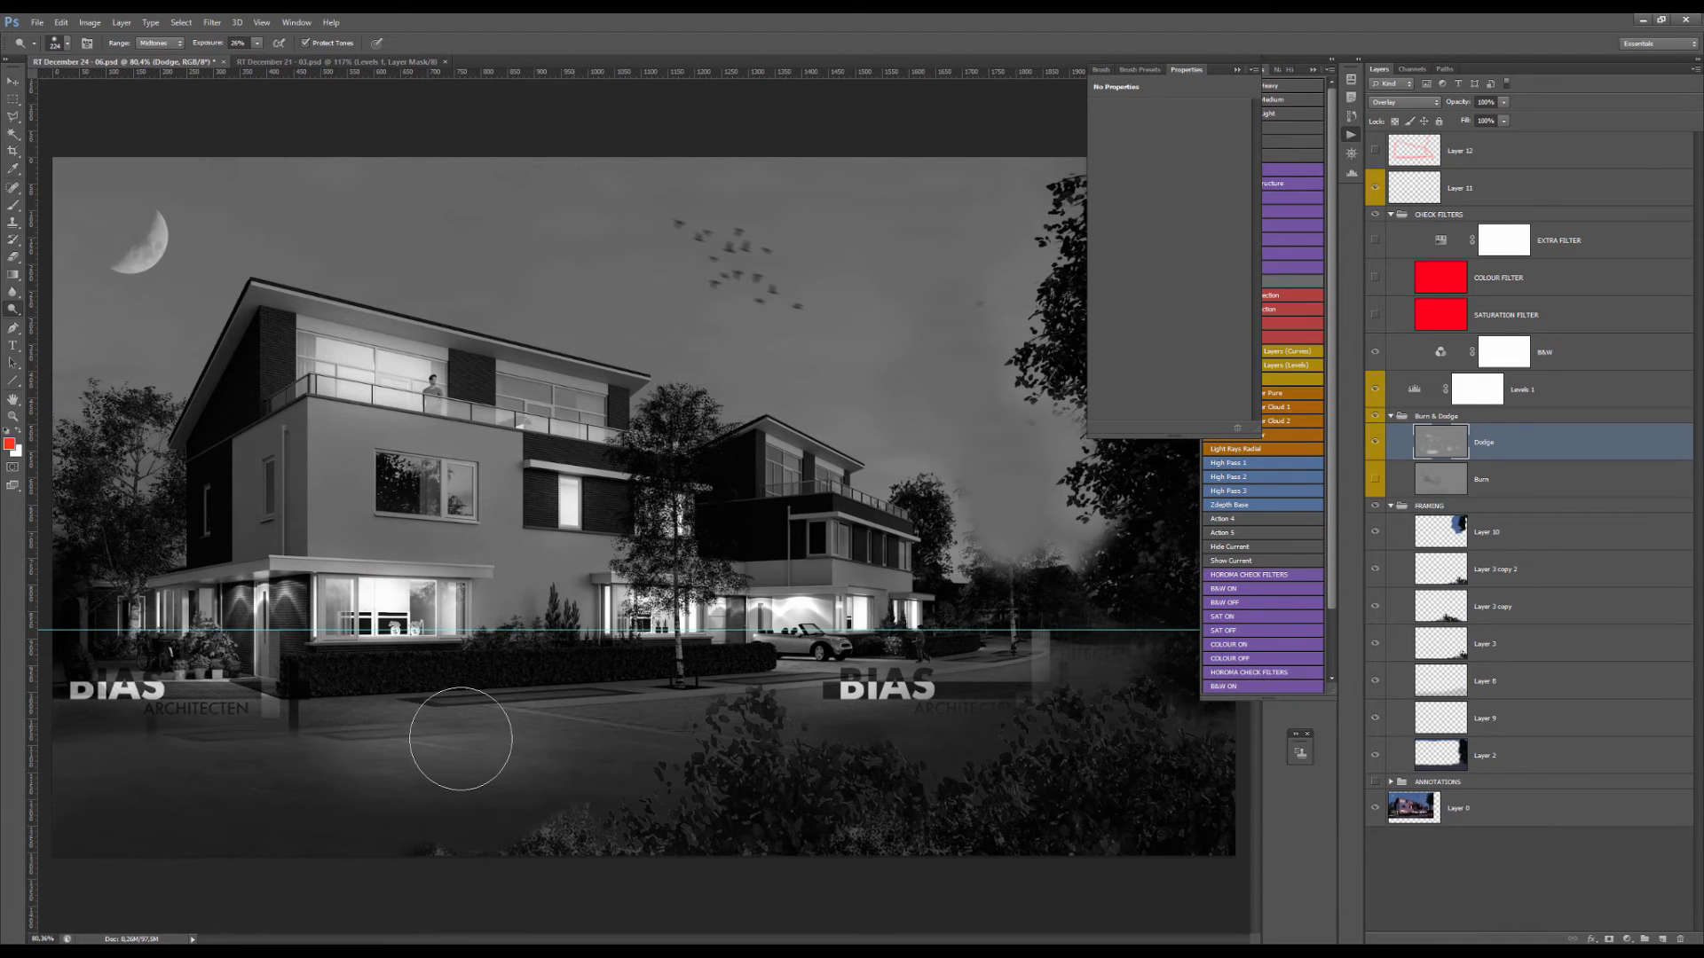
{"action": "right_click", "coordinate": [450, 746], "text": "alt"}
{"action": "left_click_drag", "start_coordinate": [272, 754], "coordinate": [582, 736]}
- Dodge the area around the parked car and the far end of the road, adjusting the brush size
{"action": "right_click", "coordinate": [843, 640], "text": "alt"}
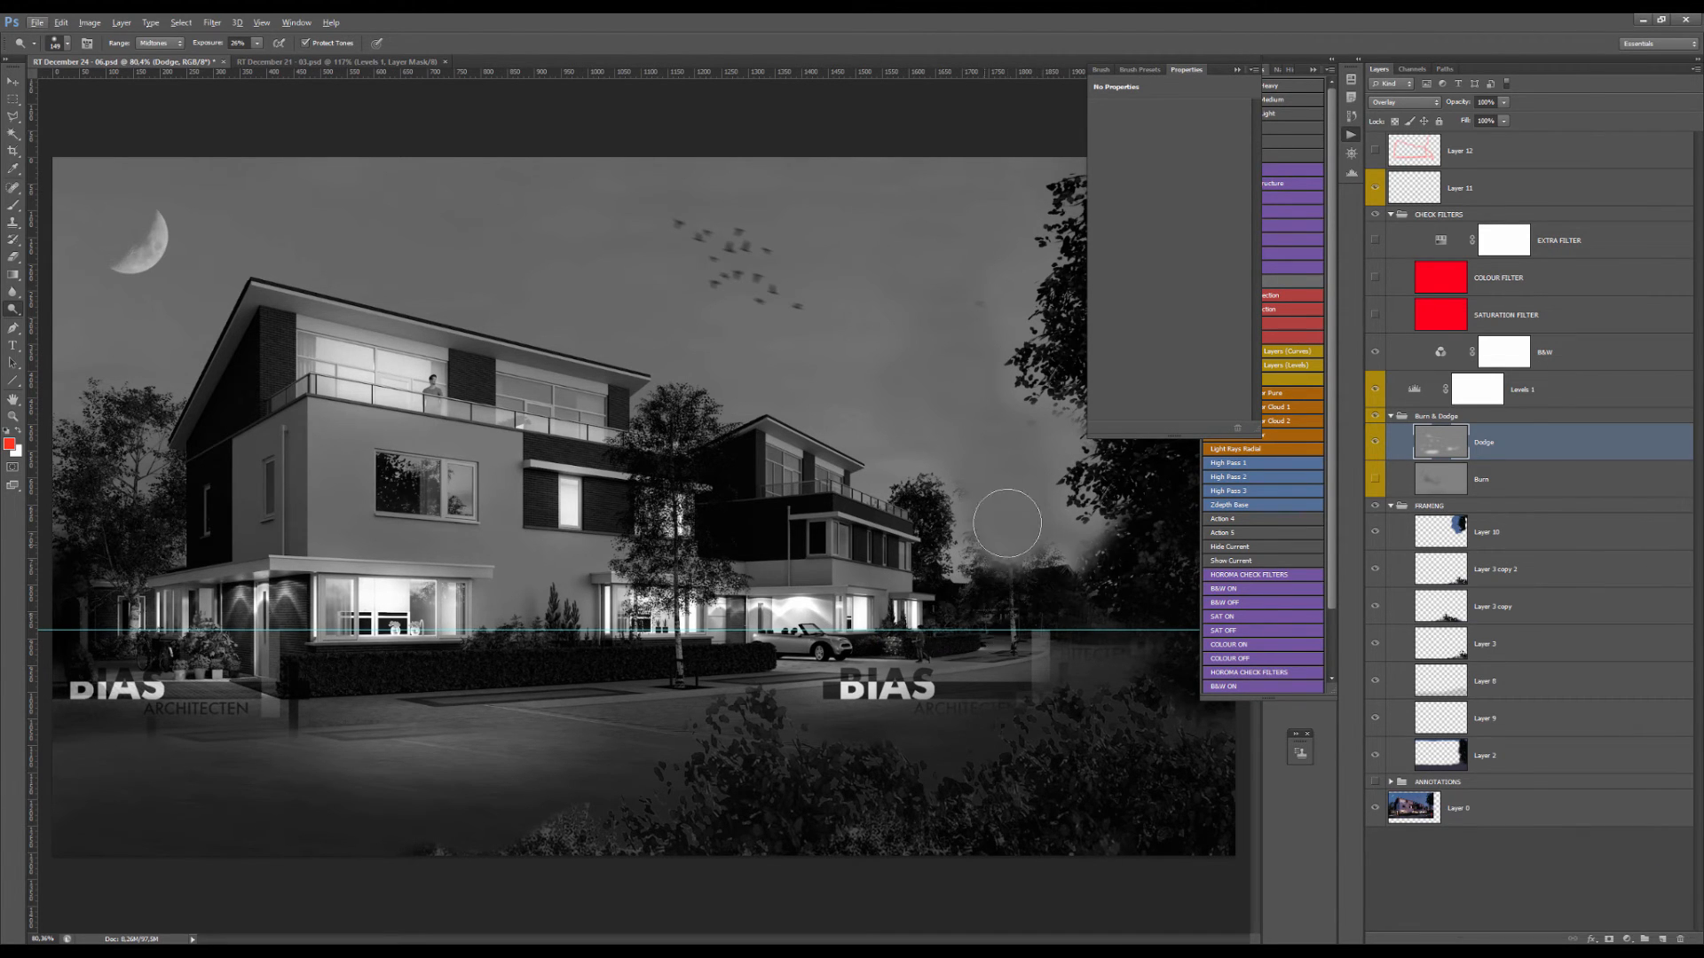
{"action": "right_click", "coordinate": [1072, 647], "text": "alt"}
{"action": "scroll", "coordinate": [1011, 737], "scroll_direction": "down", "scroll_amount": 3, "text": "alt"}
{"action": "scroll", "coordinate": [880, 501], "scroll_direction": "up", "scroll_amount": 1, "text": "alt"}
{"action": "scroll", "coordinate": [726, 530], "scroll_direction": "down", "scroll_amount": 3, "text": "alt"}
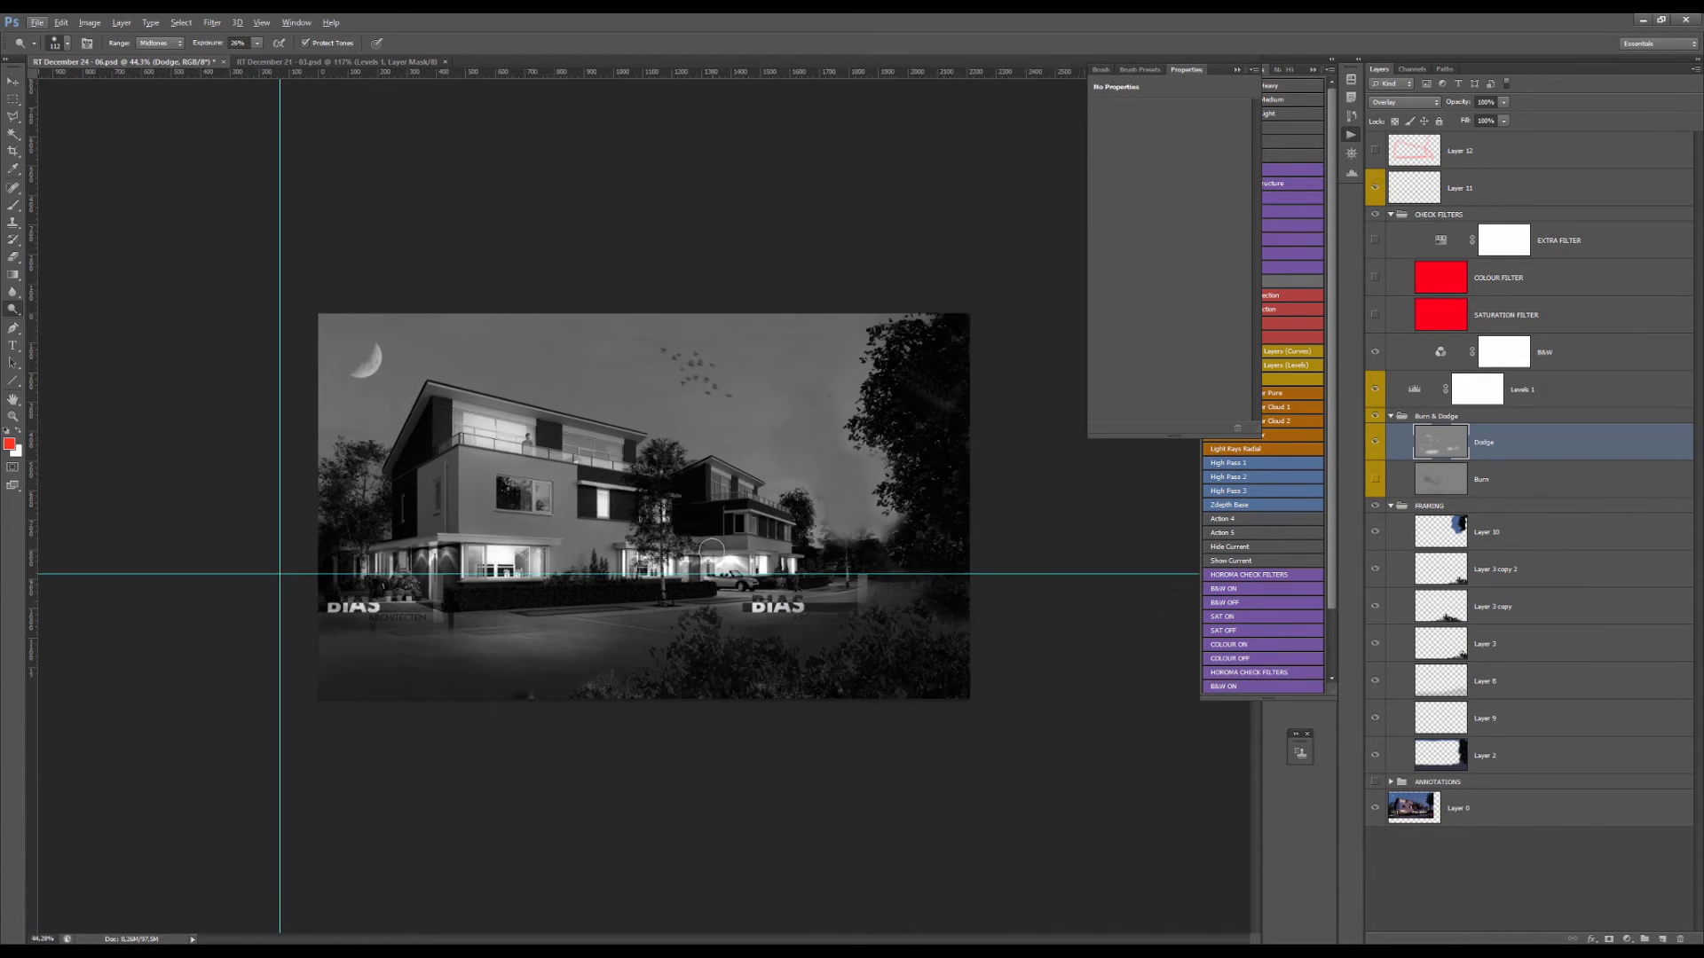
{"action": "scroll", "coordinate": [726, 531], "scroll_direction": "up", "scroll_amount": 5, "text": "alt"}
{"action": "scroll", "coordinate": [887, 364], "scroll_direction": "down", "scroll_amount": 2, "text": "alt"}
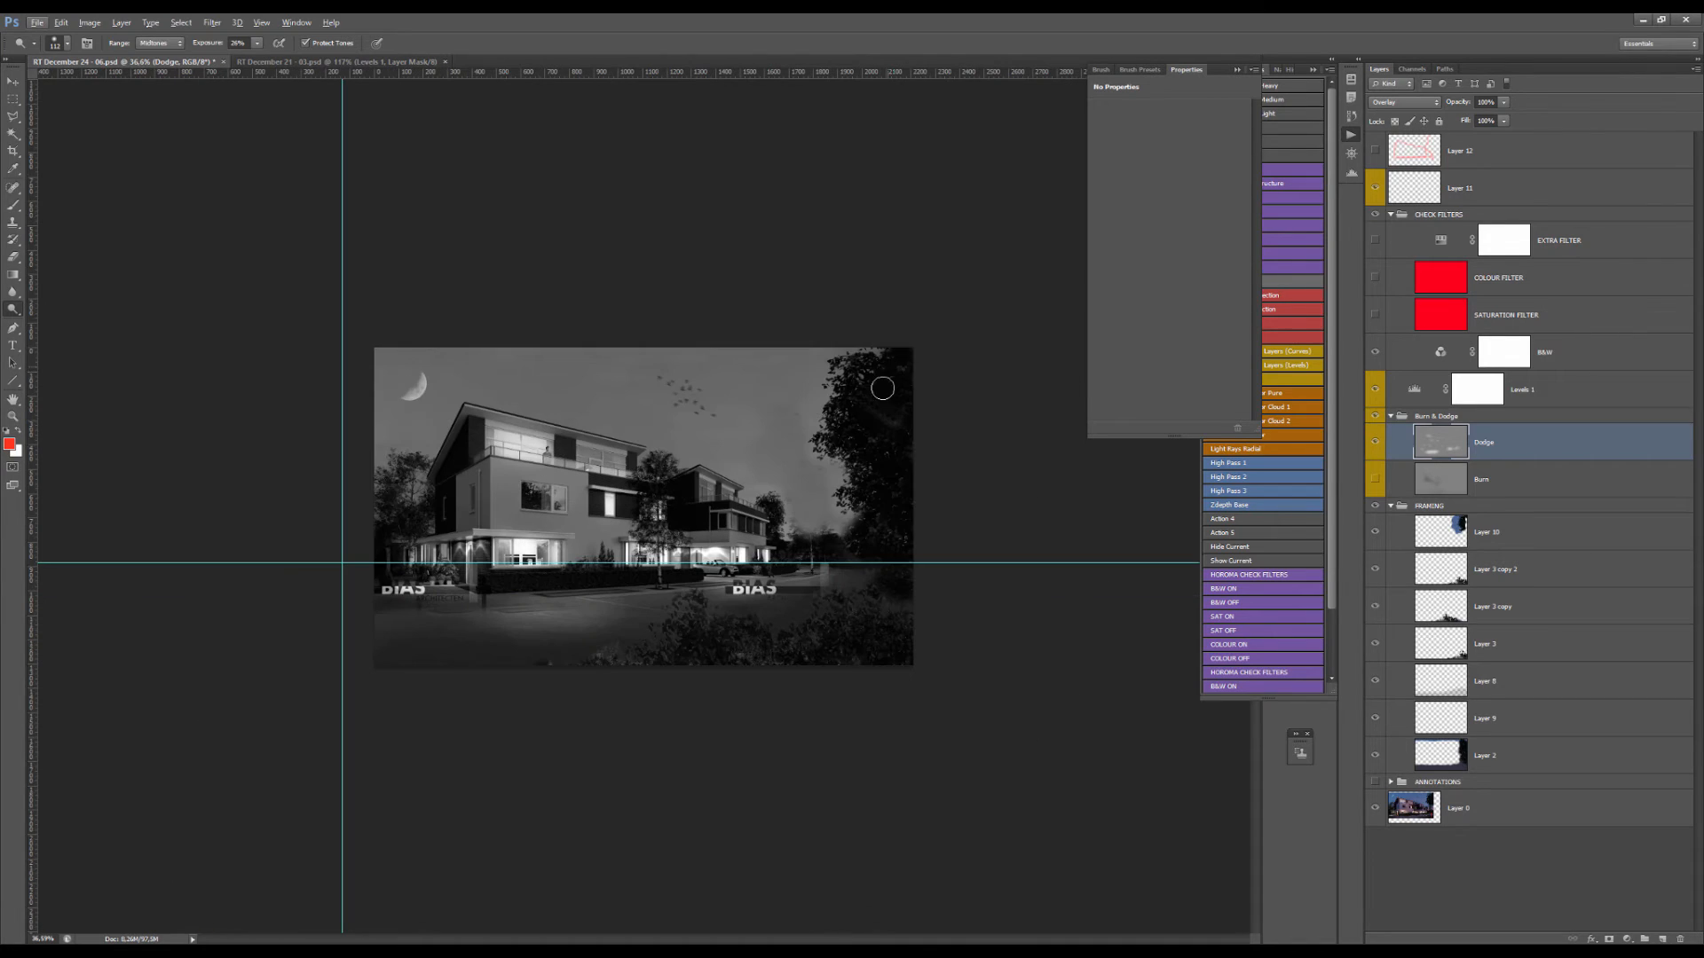
- Dodge the large framing tree and the road in front of the hedge, adjusting the brush size
{"action": "right_click", "coordinate": [868, 377], "text": "alt"}
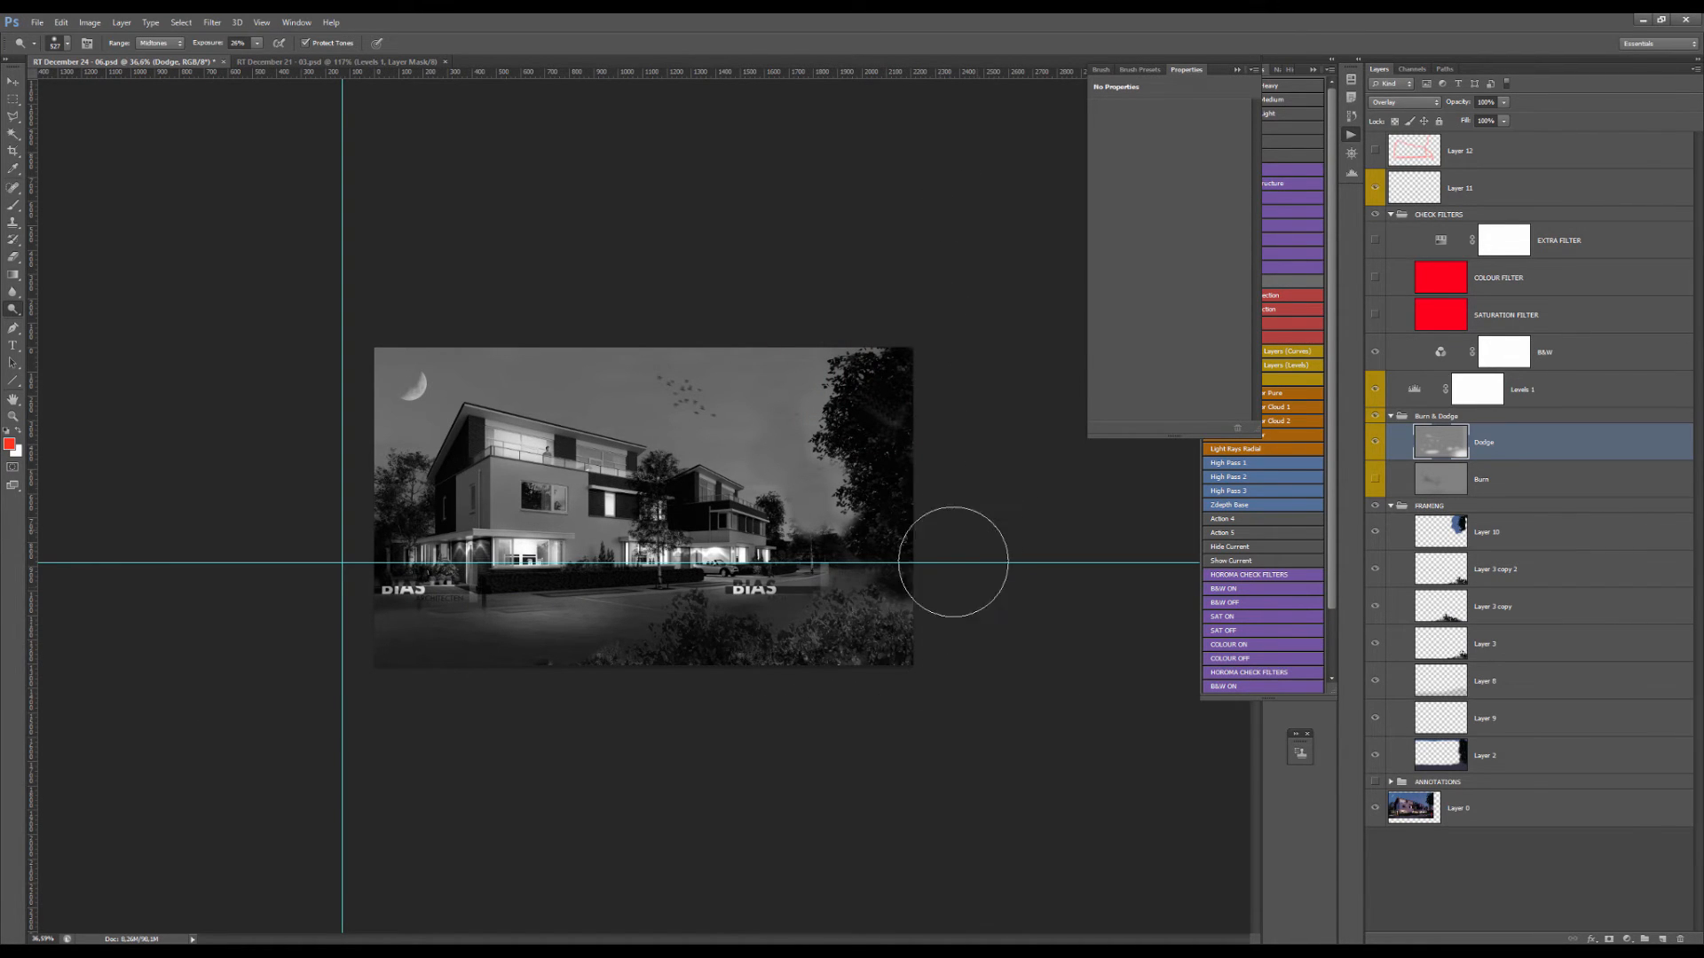
{"action": "right_click", "coordinate": [887, 373], "text": "alt"}
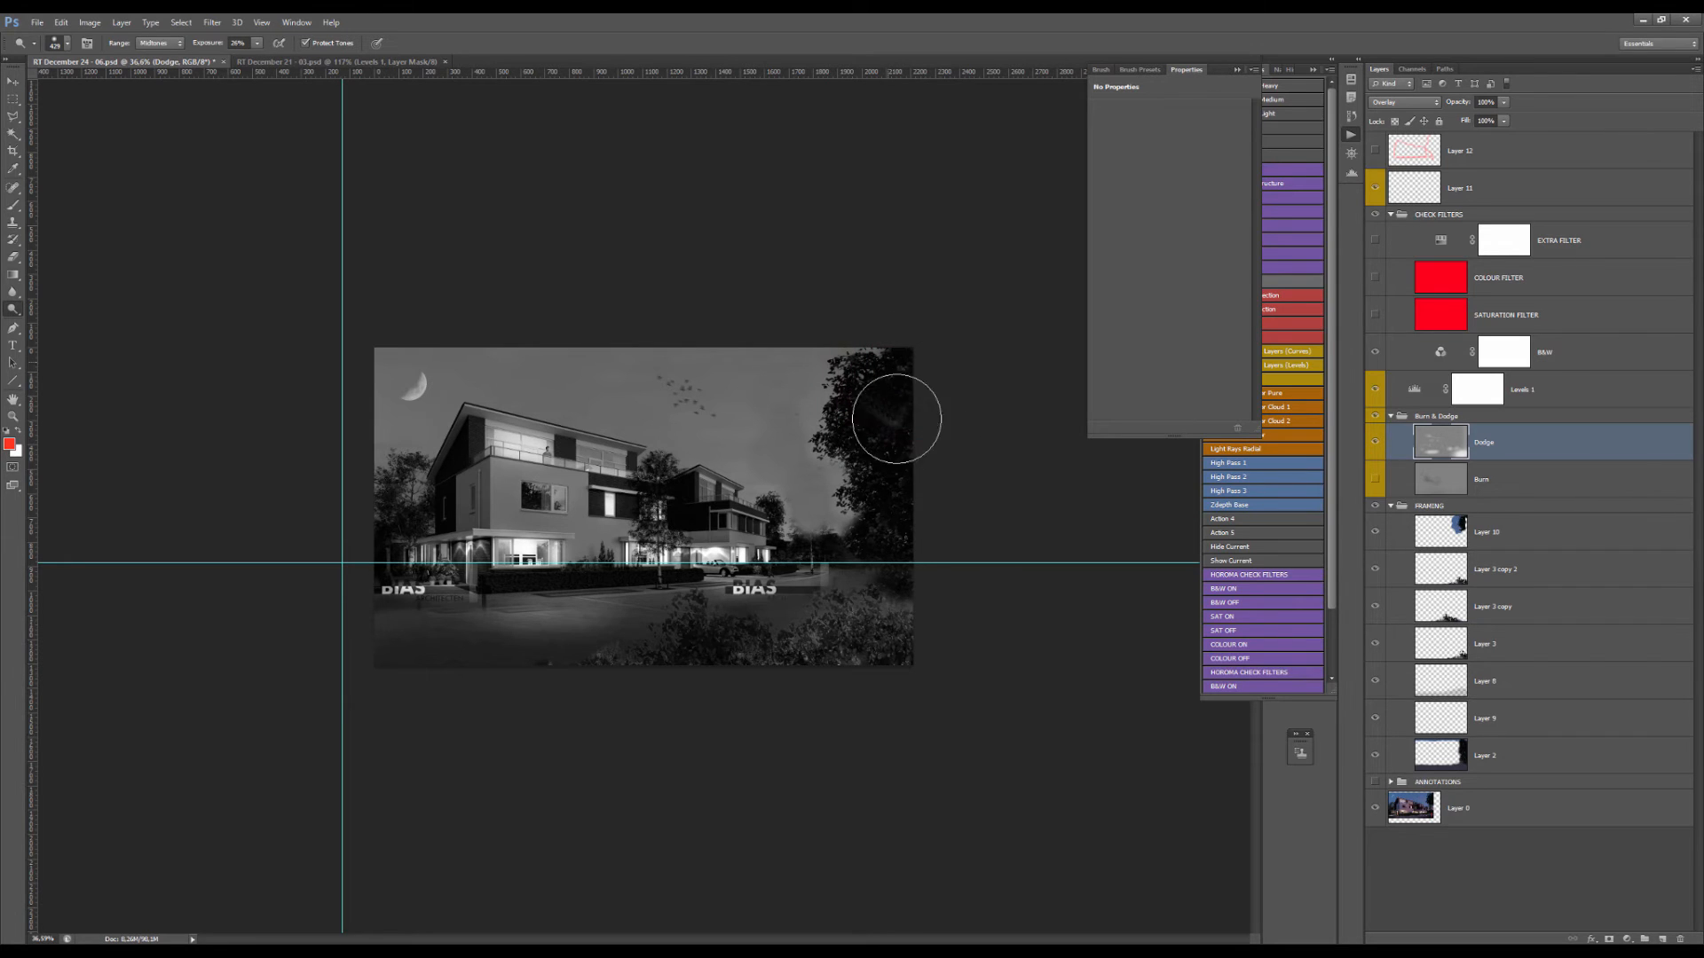
{"action": "key", "text": "ctrl+plus"}
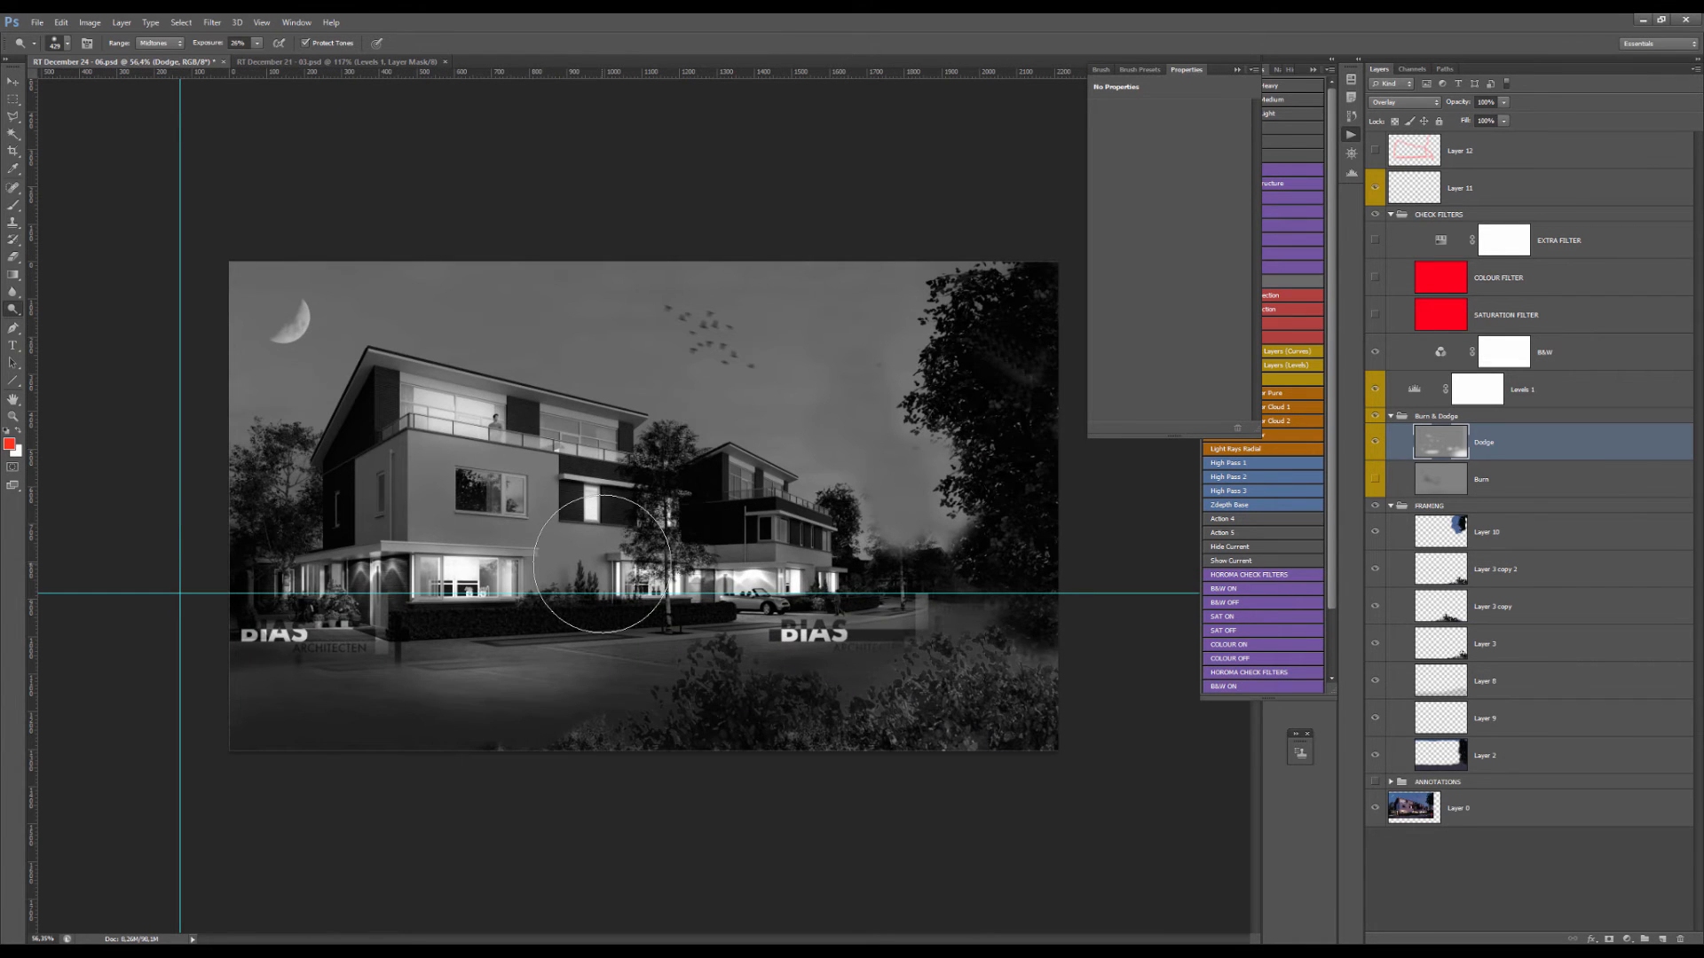
{"action": "left_click_drag", "start_coordinate": [601, 563], "coordinate": [423, 631]}
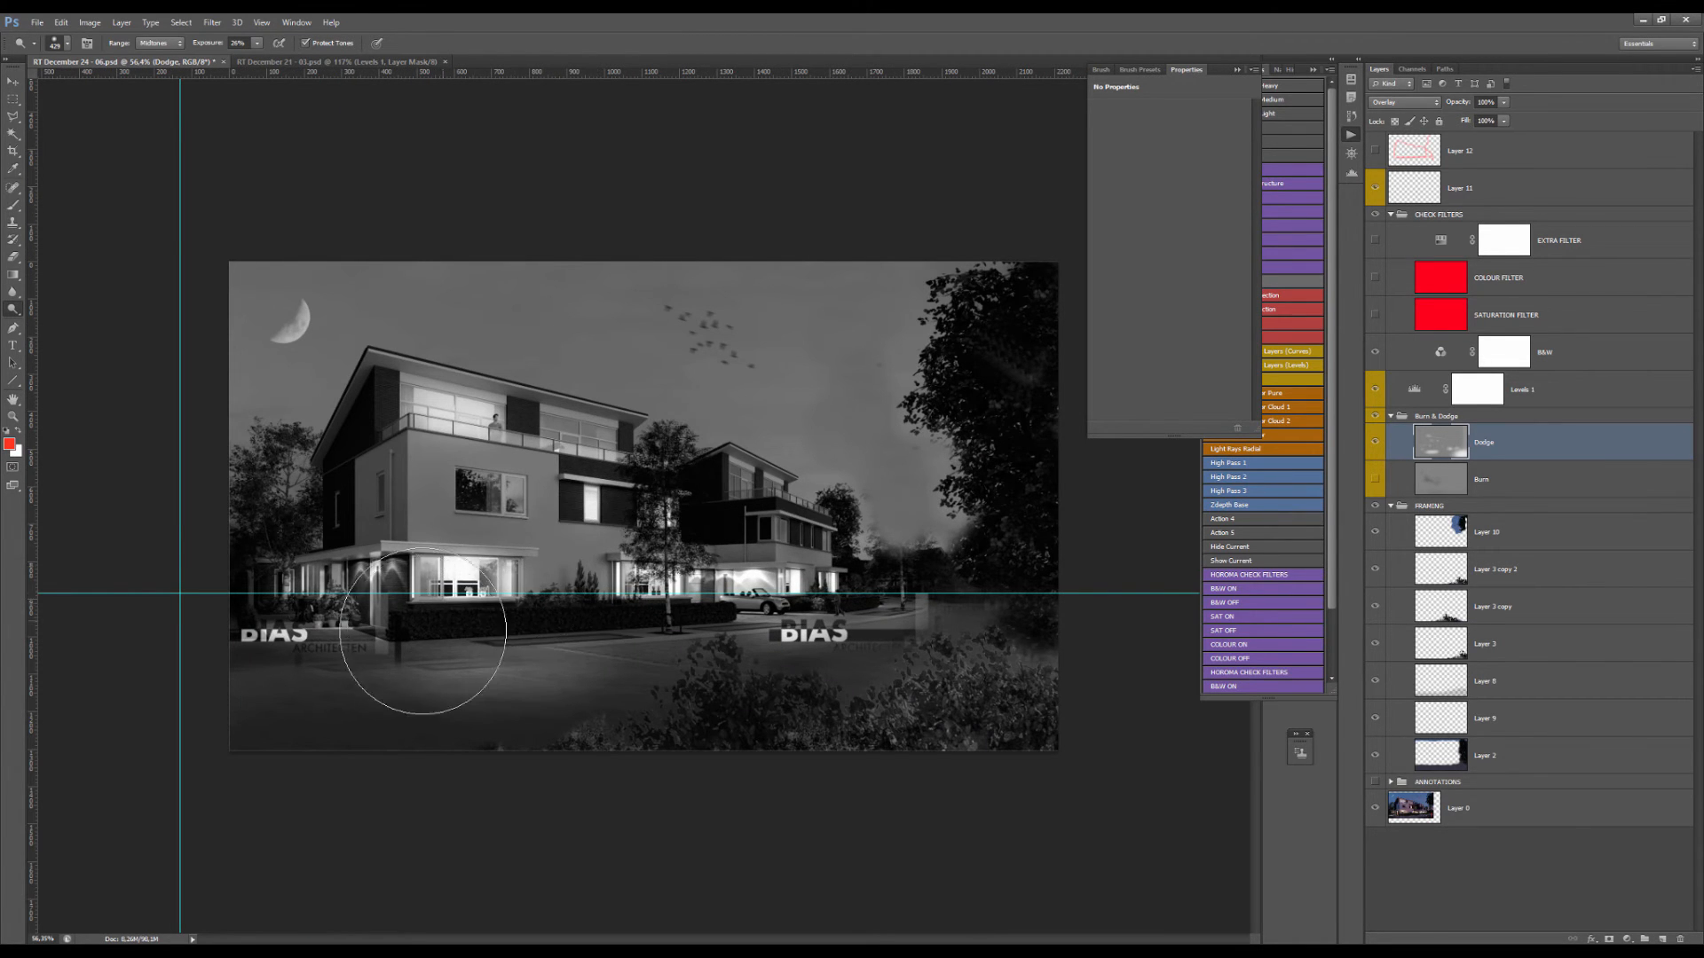
{"action": "key", "text": "ctrl+plus"}
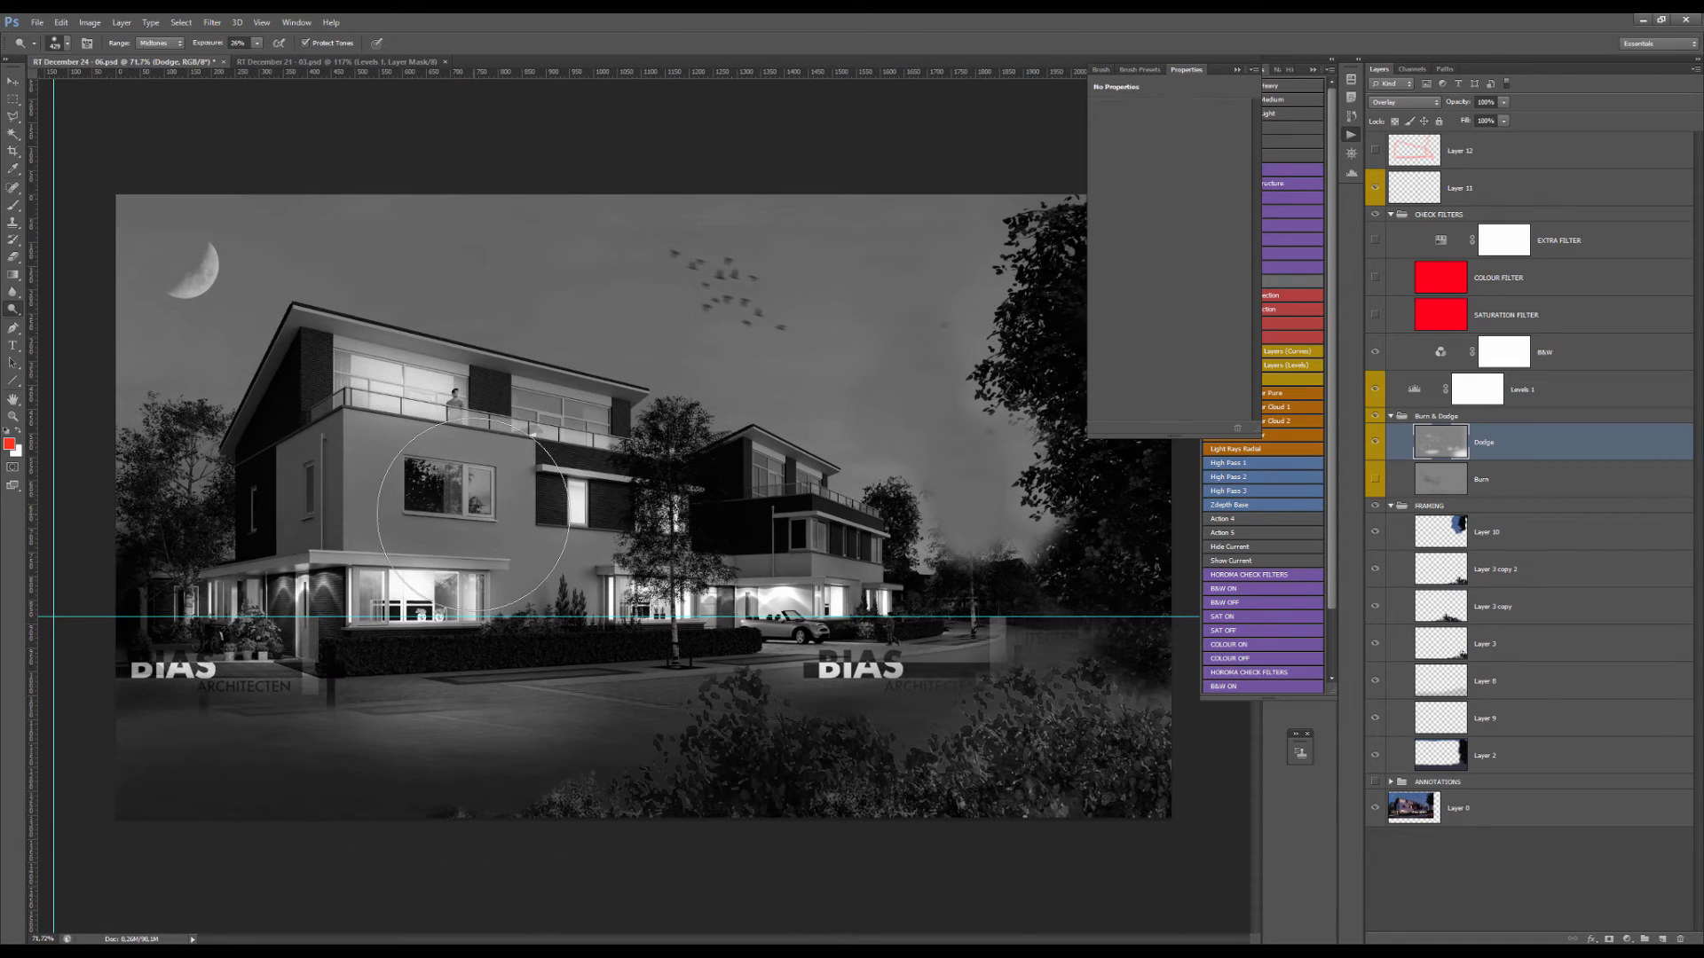
- Show and select the Burn layer and examine its shading across the house facade and the whole image
{"action": "left_click", "coordinate": [1376, 479]}
{"action": "left_click", "coordinate": [1420, 480]}
{"action": "key", "text": "v"}
{"action": "scroll", "coordinate": [380, 513], "scroll_direction": "up", "scroll_amount": 5}
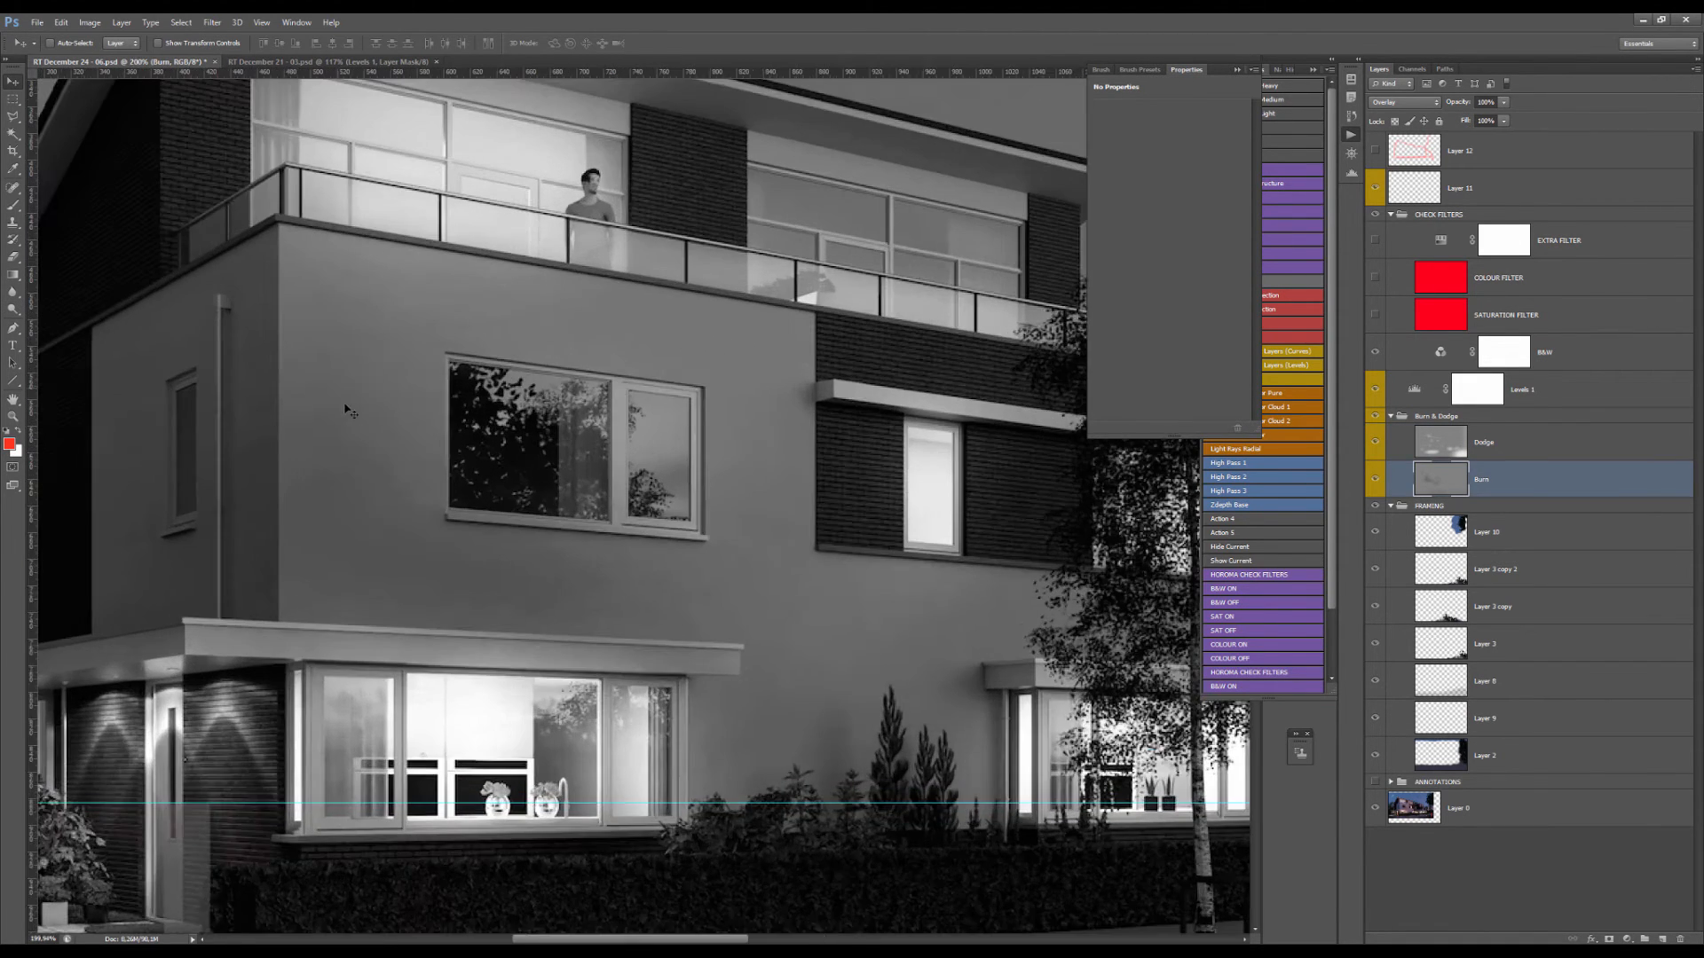
{"action": "scroll", "coordinate": [346, 410], "scroll_direction": "down", "scroll_amount": 3}
{"action": "scroll", "coordinate": [586, 470], "scroll_direction": "down", "scroll_amount": 3}
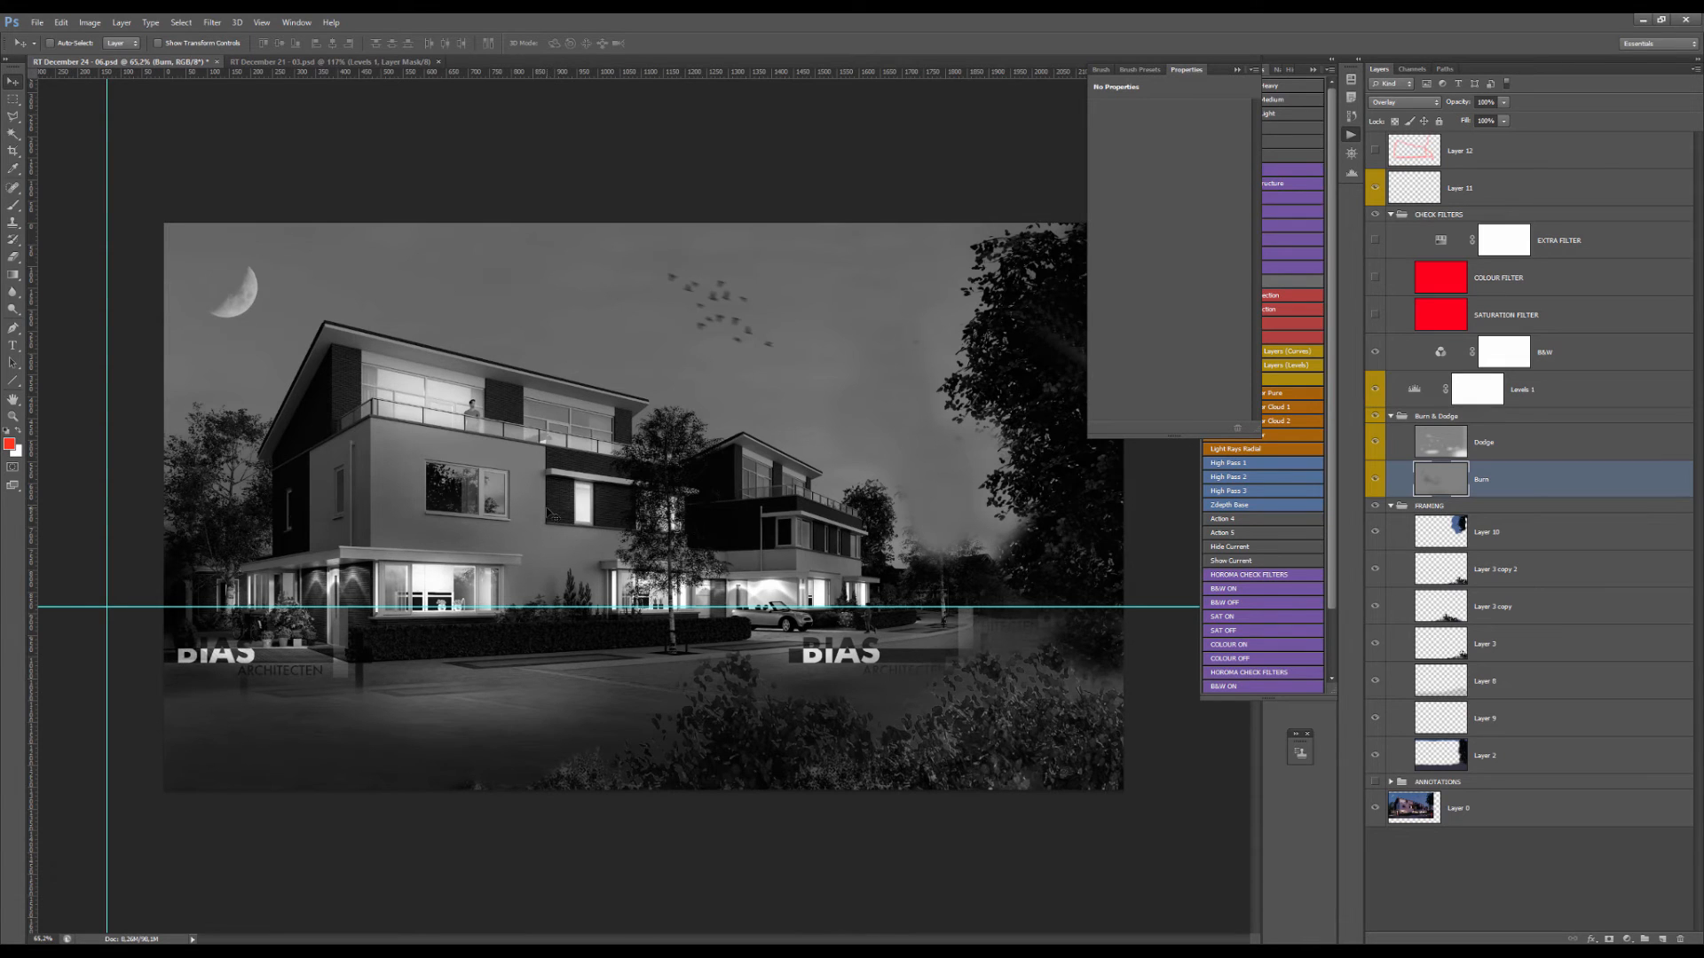
{"action": "scroll", "coordinate": [410, 530], "scroll_direction": "up", "scroll_amount": 2}
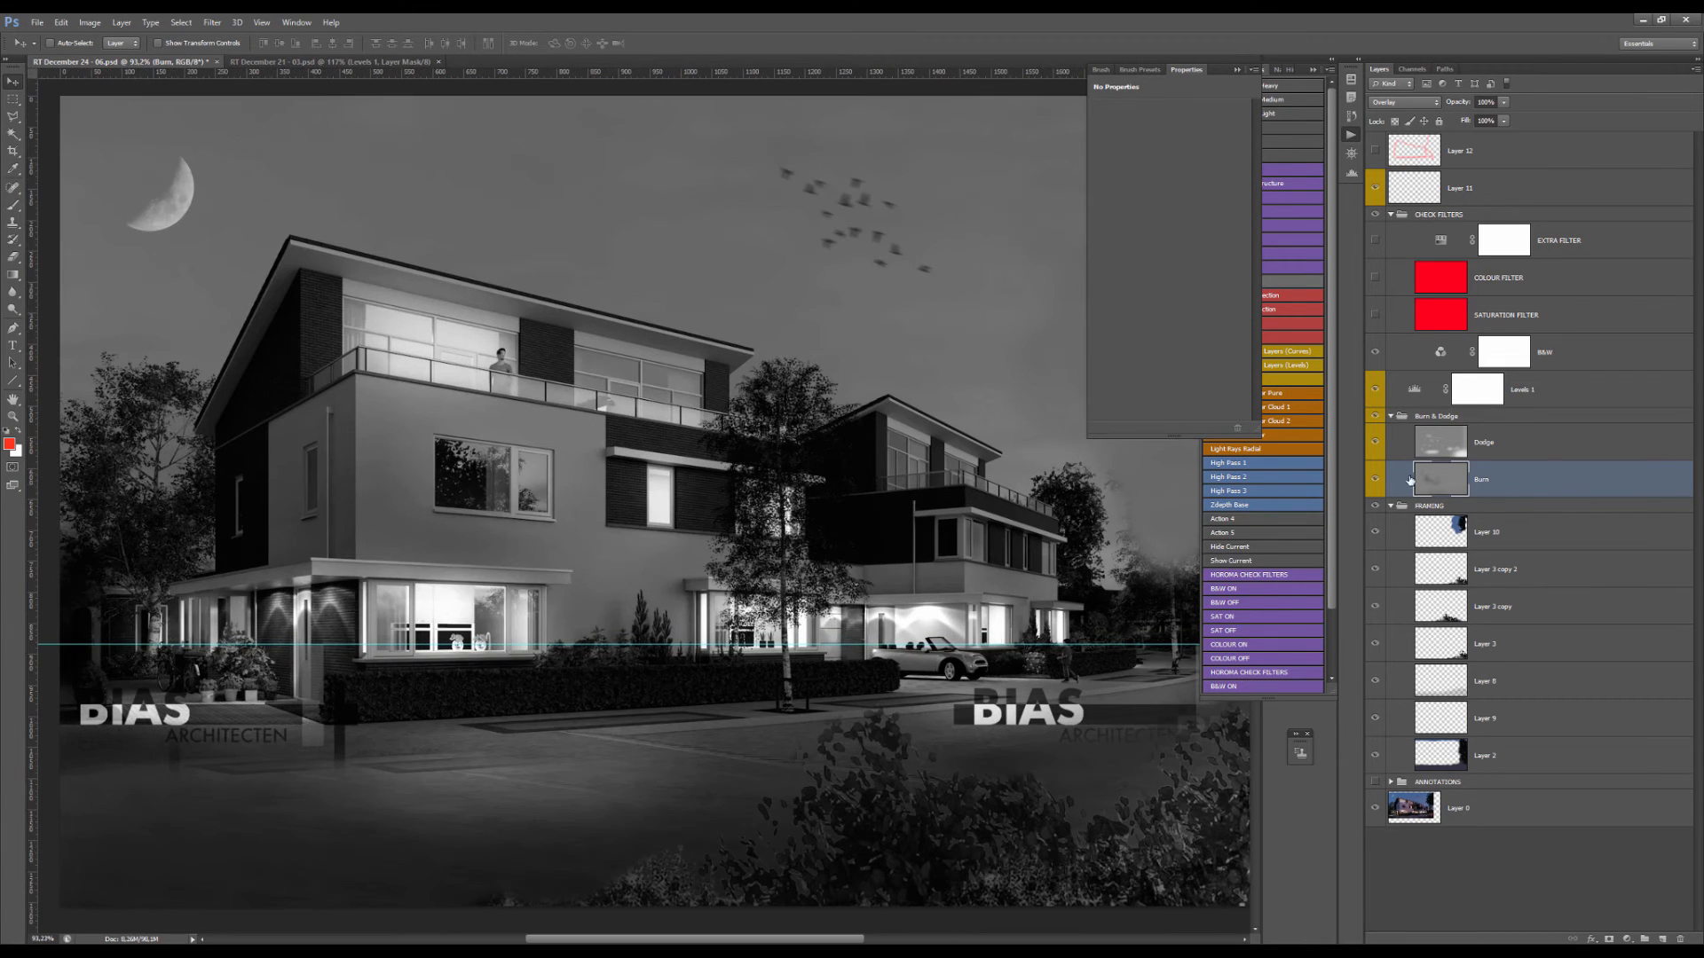
- Hide the Burn layer to examine the facade's corner, window and wall surfaces without its shading
{"action": "left_click", "coordinate": [1374, 479]}
{"action": "scroll", "coordinate": [507, 497], "scroll_direction": "up", "scroll_amount": 5}
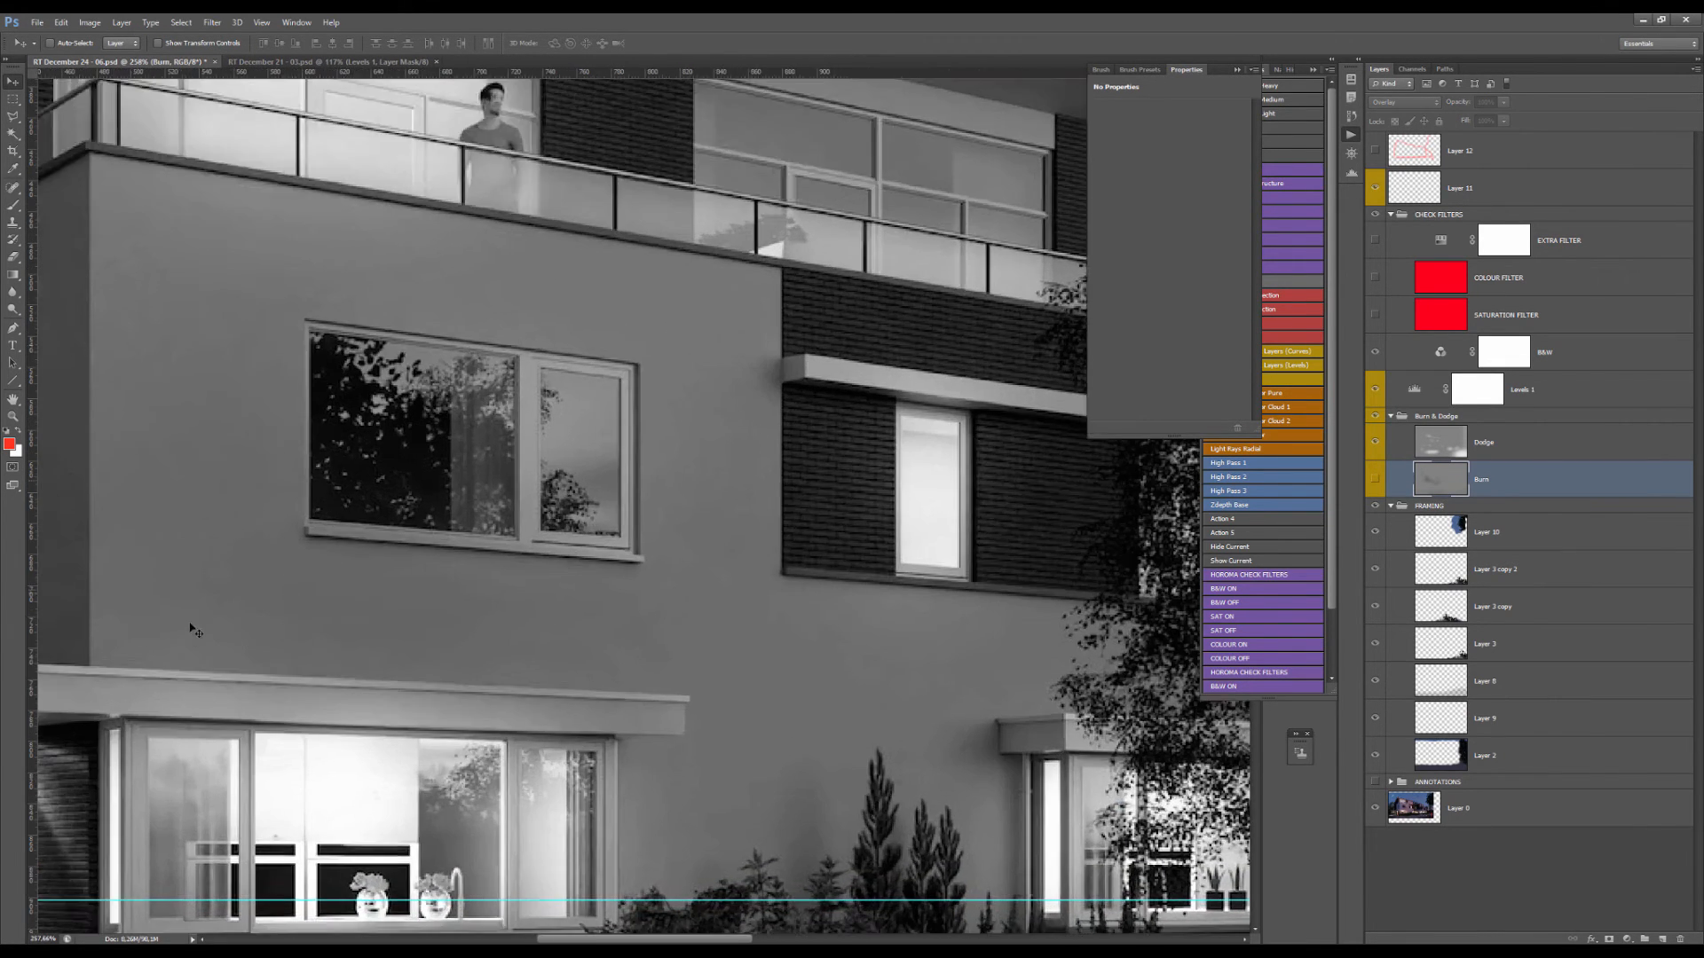
{"action": "scroll", "coordinate": [193, 621], "scroll_direction": "up", "scroll_amount": 2}
{"action": "scroll", "coordinate": [501, 543], "scroll_direction": "down", "scroll_amount": 2}
{"action": "left_click_drag", "start_coordinate": [274, 153], "coordinate": [381, 278]}
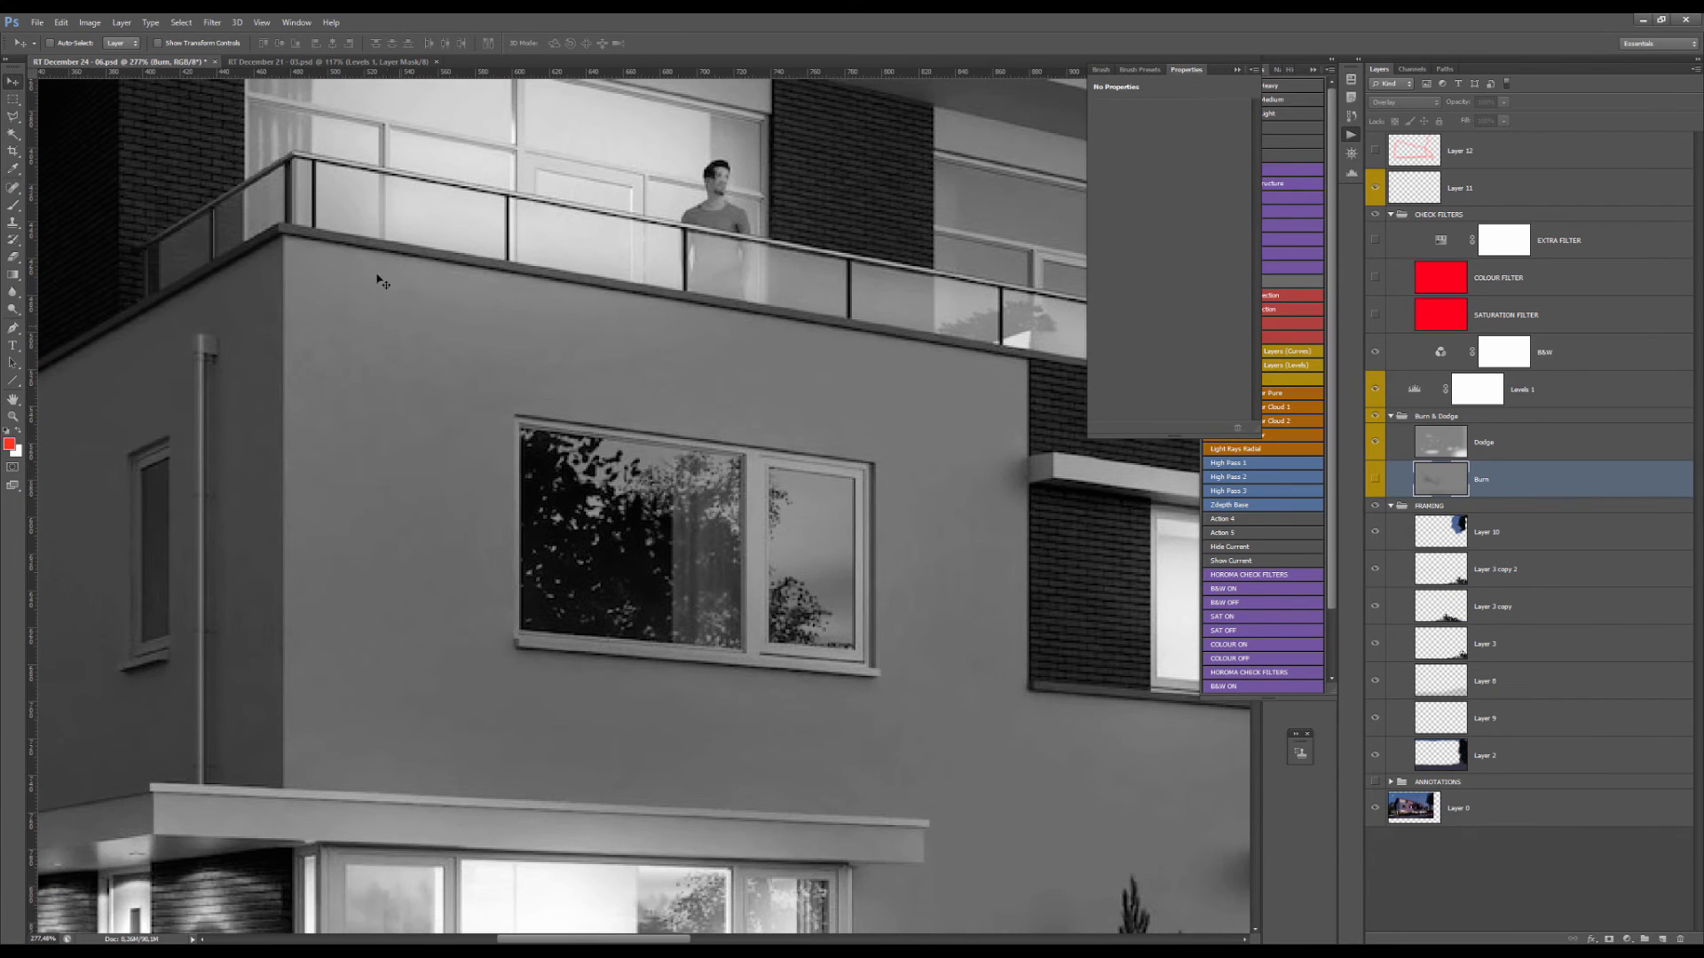
{"action": "scroll", "coordinate": [476, 380], "scroll_direction": "up", "scroll_amount": 2}
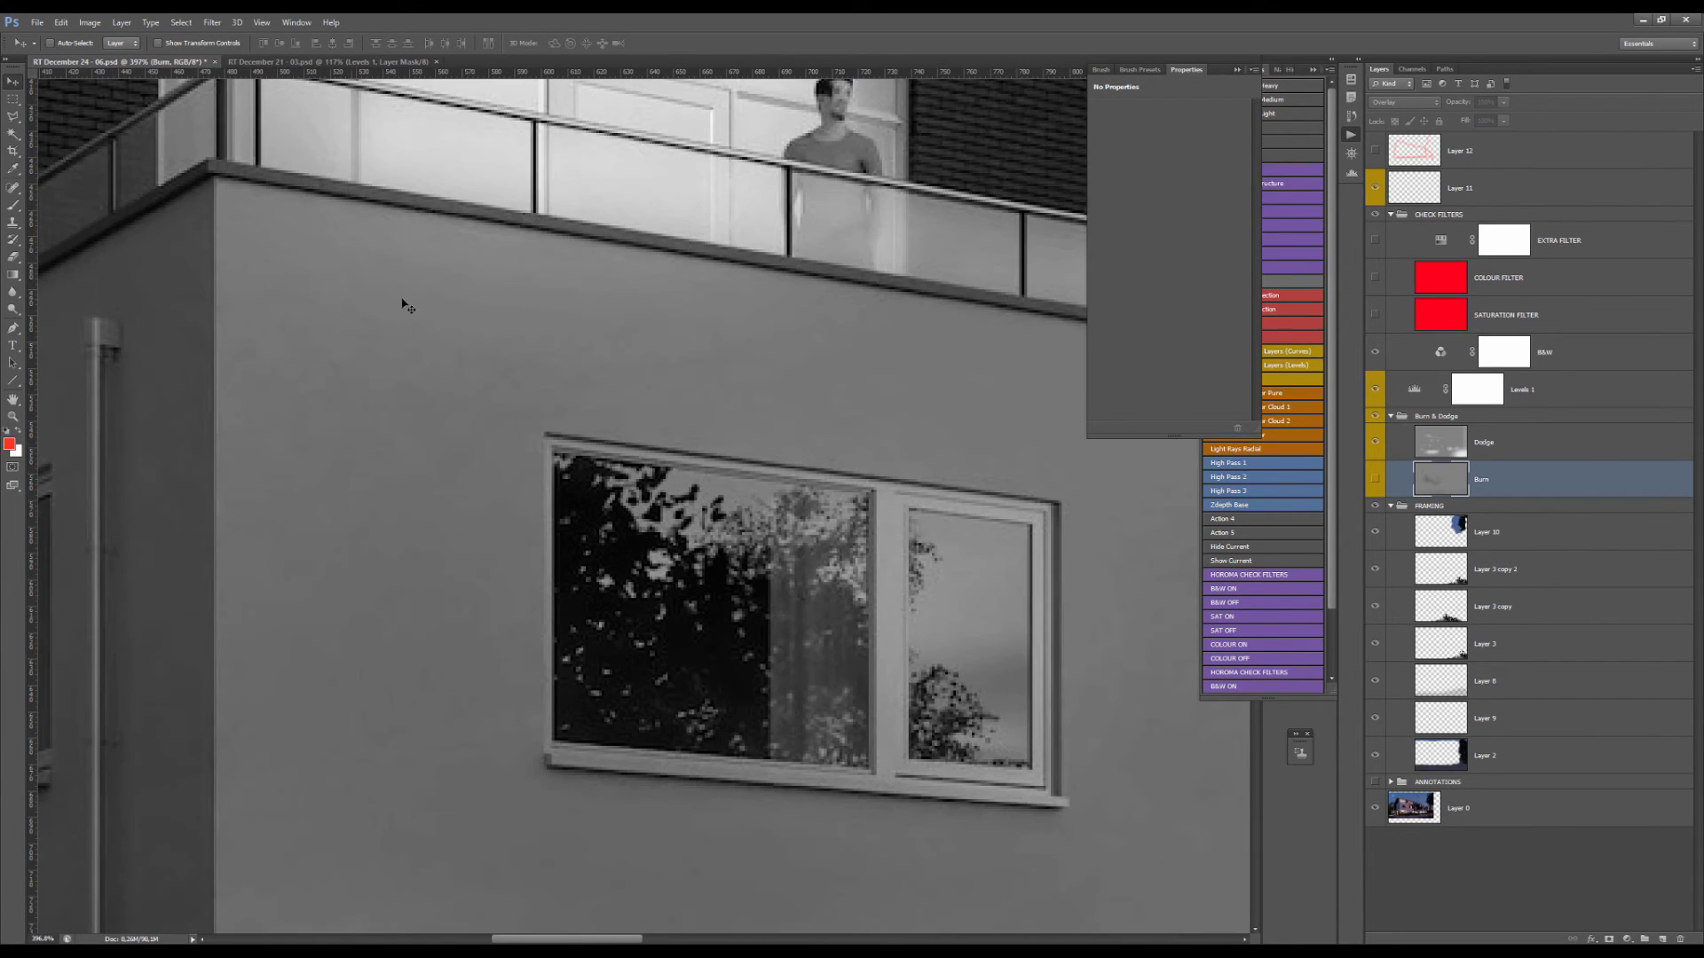
{"action": "scroll", "coordinate": [456, 353], "scroll_direction": "down", "scroll_amount": 2}
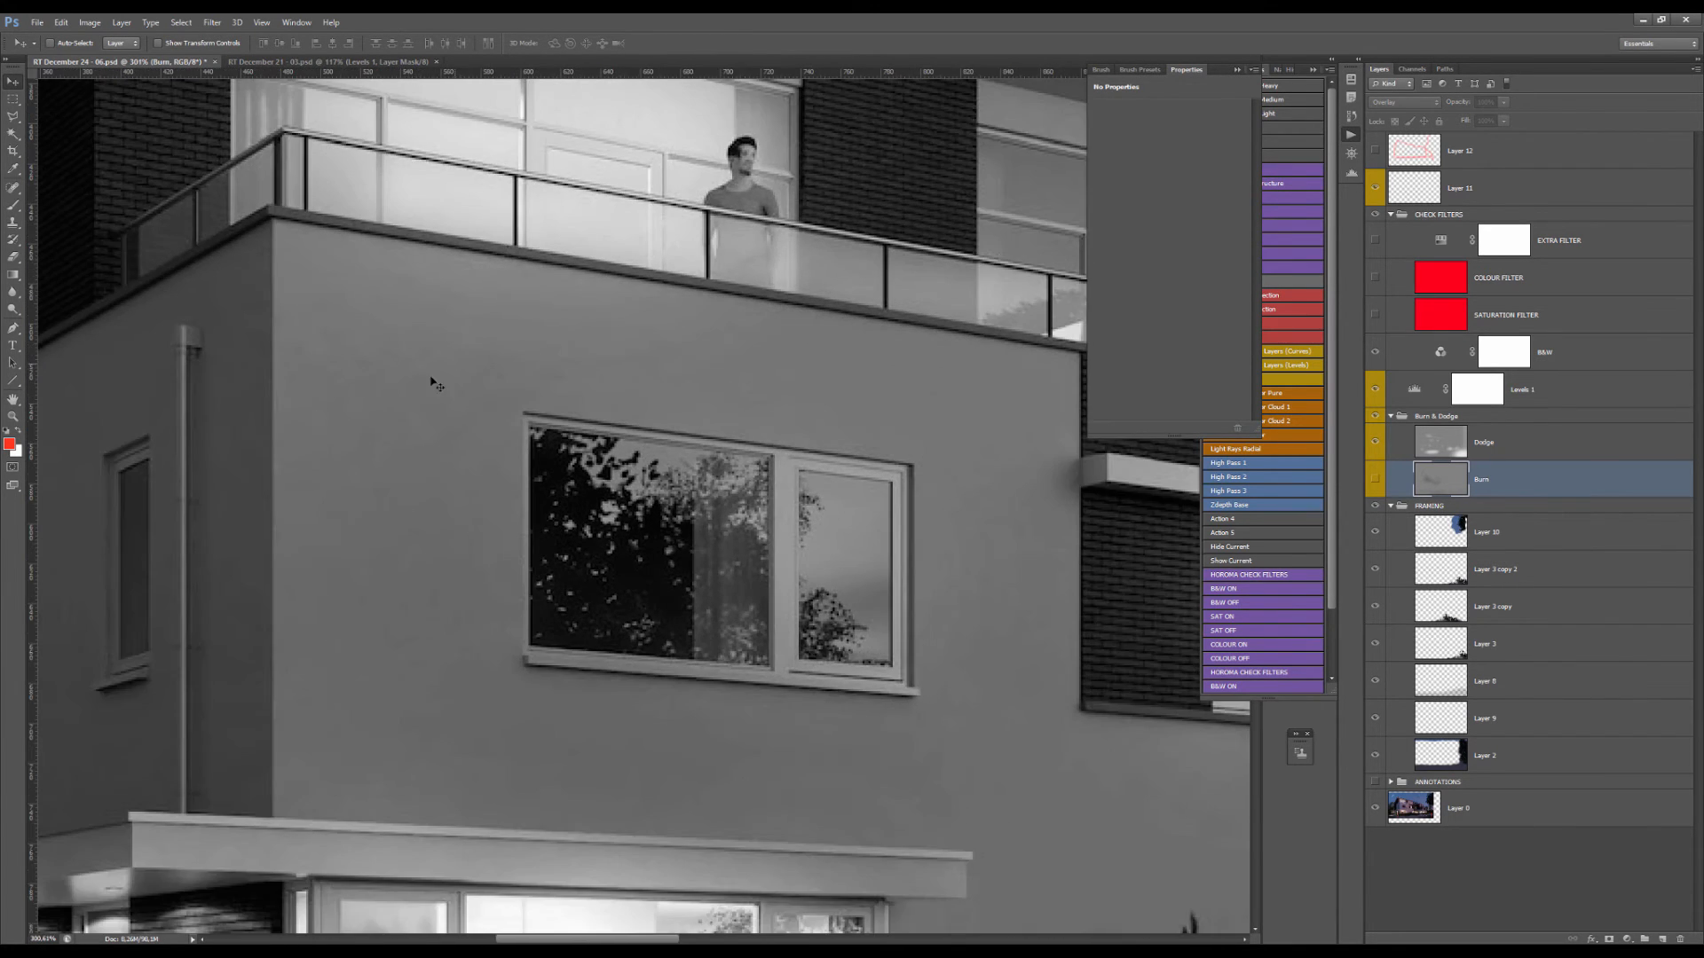
{"action": "scroll", "coordinate": [784, 341], "scroll_direction": "down", "scroll_amount": 4}
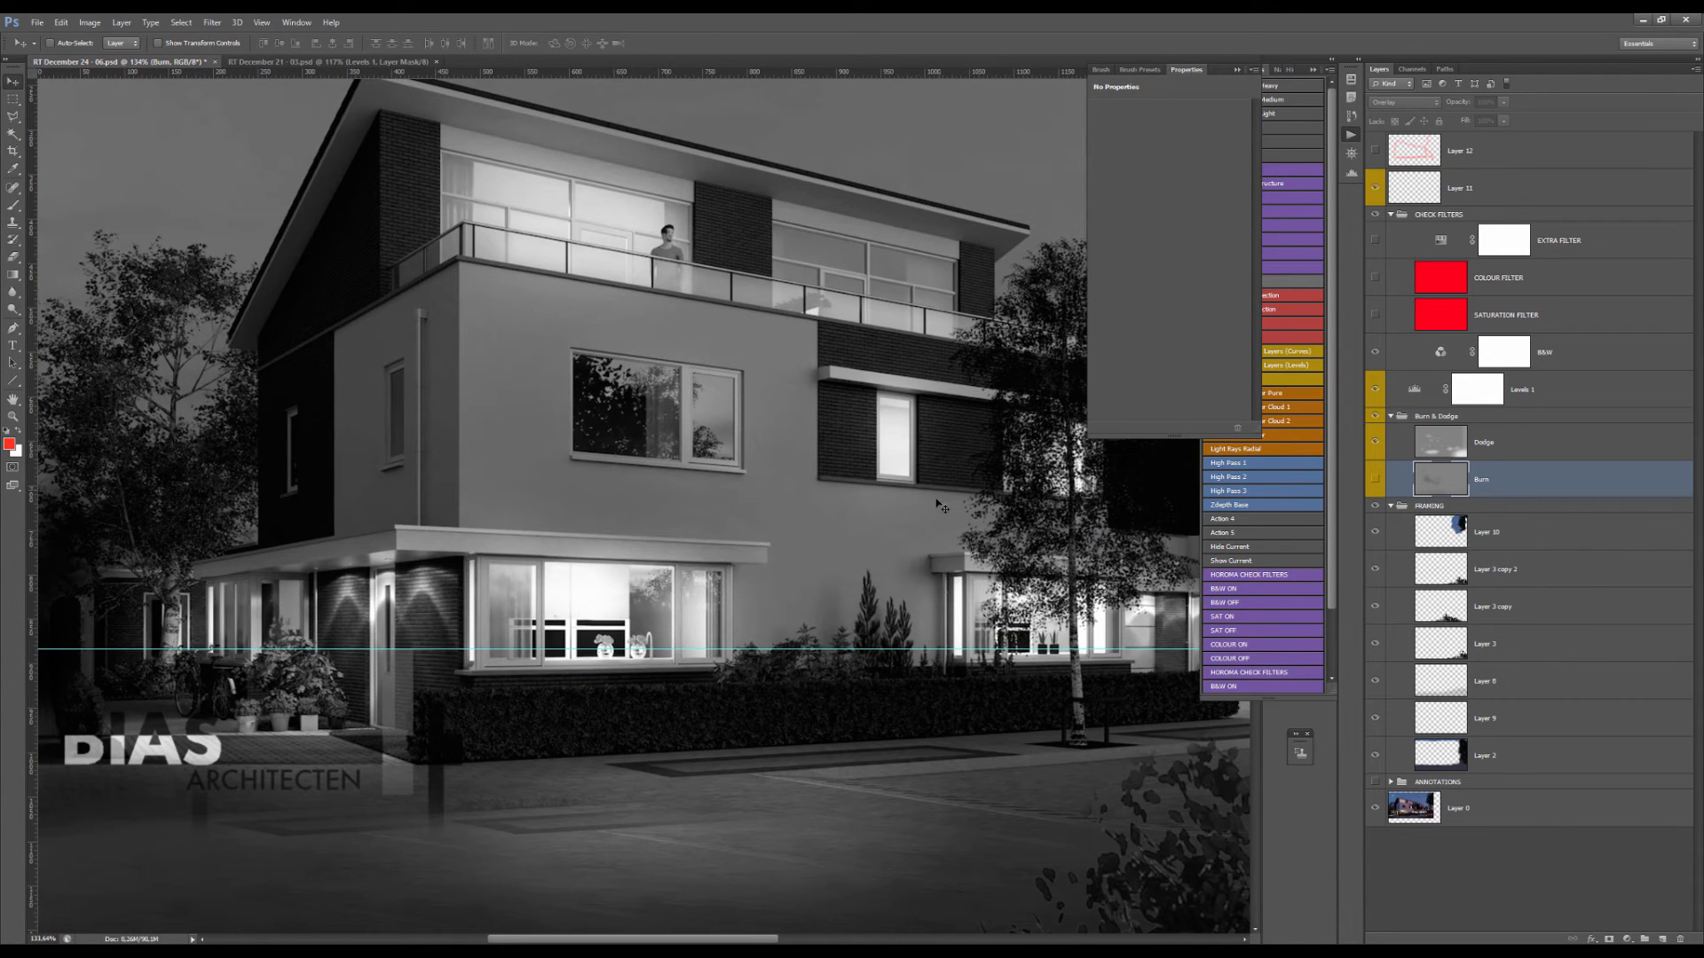
{"action": "left_click_drag", "start_coordinate": [942, 508], "coordinate": [804, 486]}
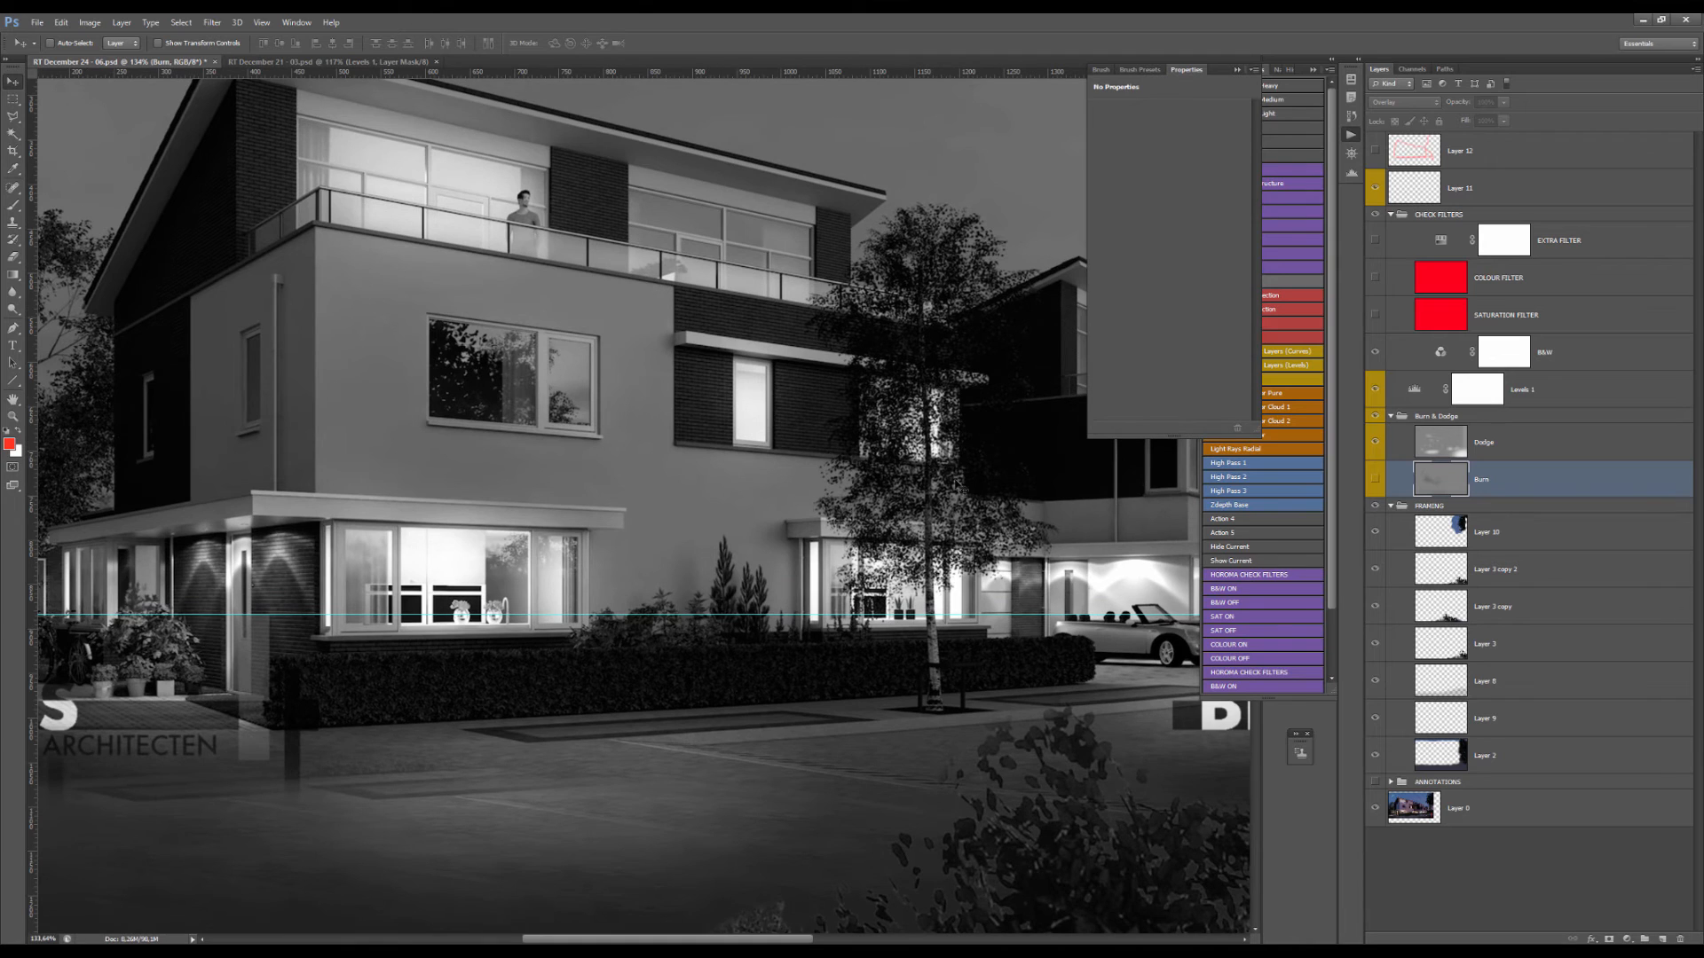
- Show the Burn layer again and set its opacity to 60%
{"action": "left_click", "coordinate": [1376, 480]}
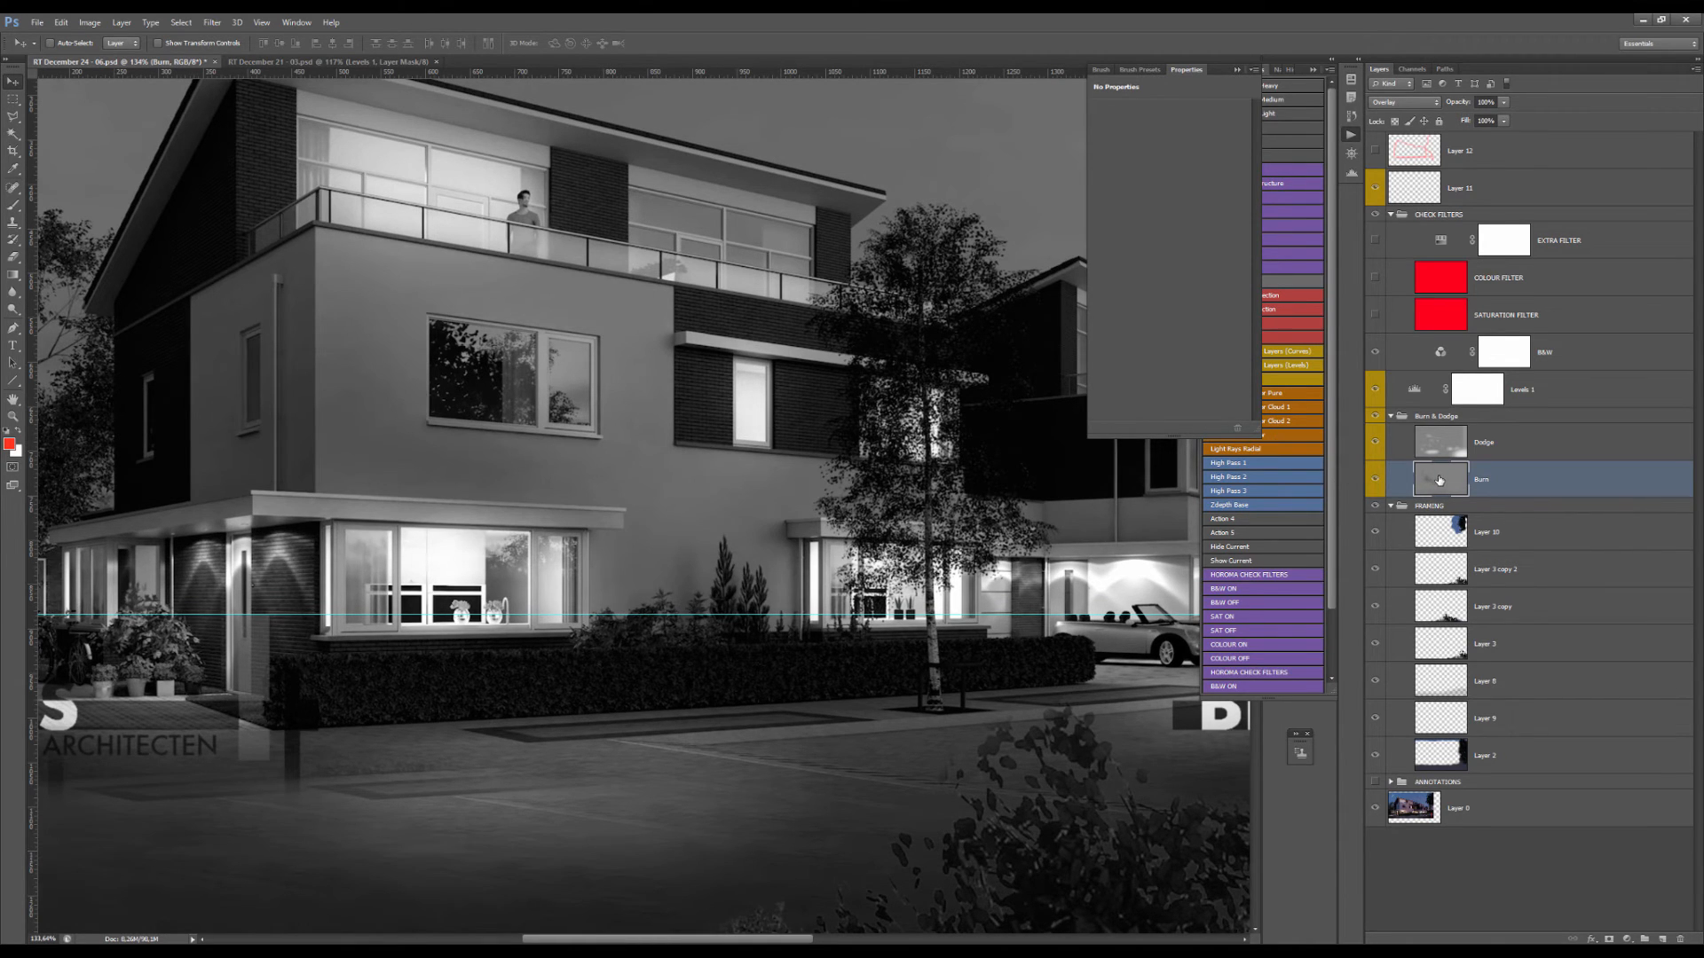
{"action": "key", "text": "6"}
{"action": "scroll", "coordinate": [739, 454], "scroll_direction": "down", "scroll_amount": 3}
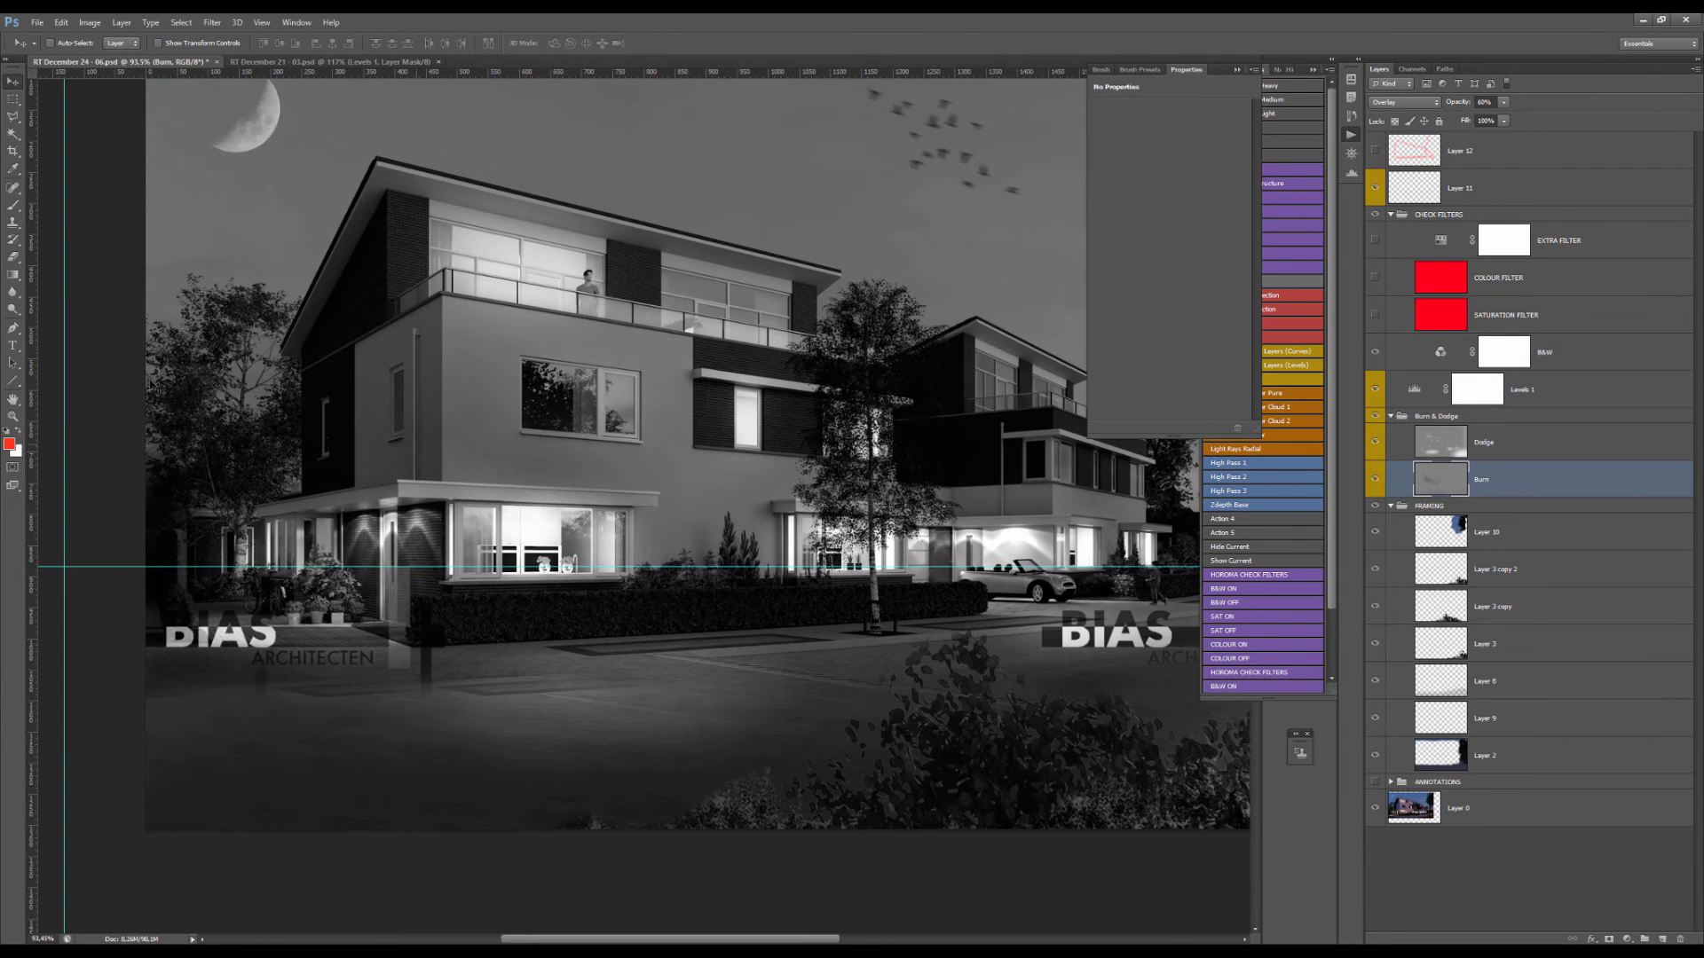
- Darken the foreground road on the Burn layer using the Burn tool with the Shadows range and 17% exposure
{"action": "left_click", "coordinate": [12, 309]}
{"action": "right_click", "coordinate": [18, 313]}
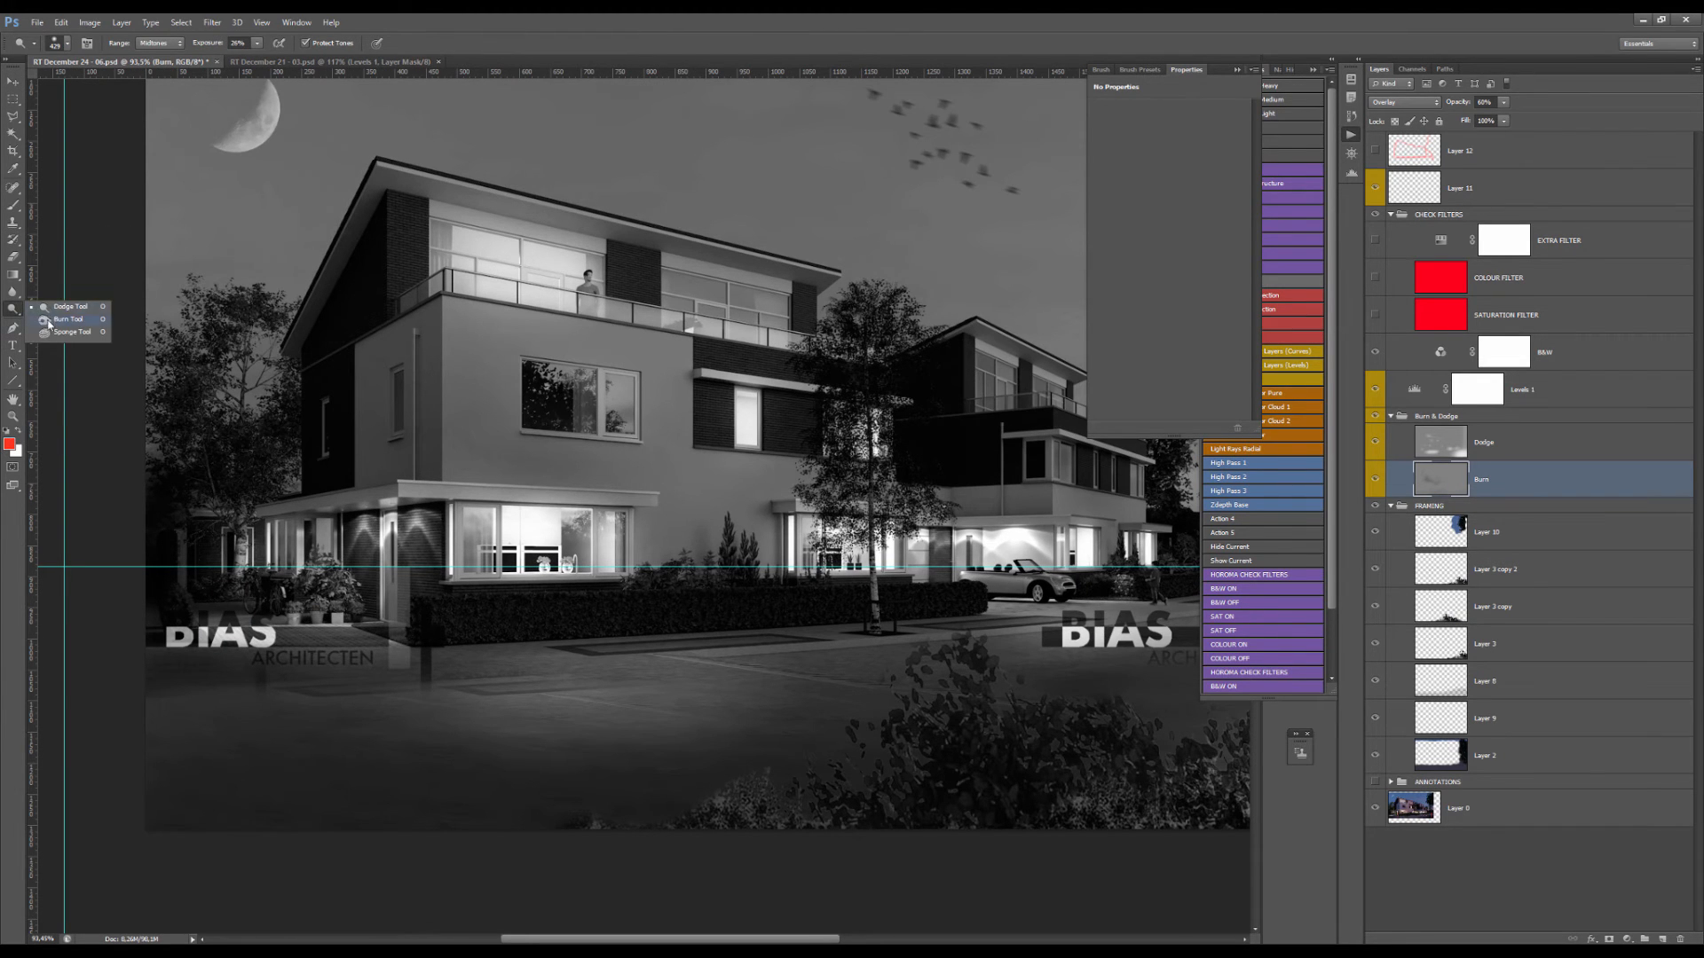
{"action": "left_click", "coordinate": [53, 319]}
{"action": "scroll", "coordinate": [479, 257], "scroll_direction": "up", "scroll_amount": 3}
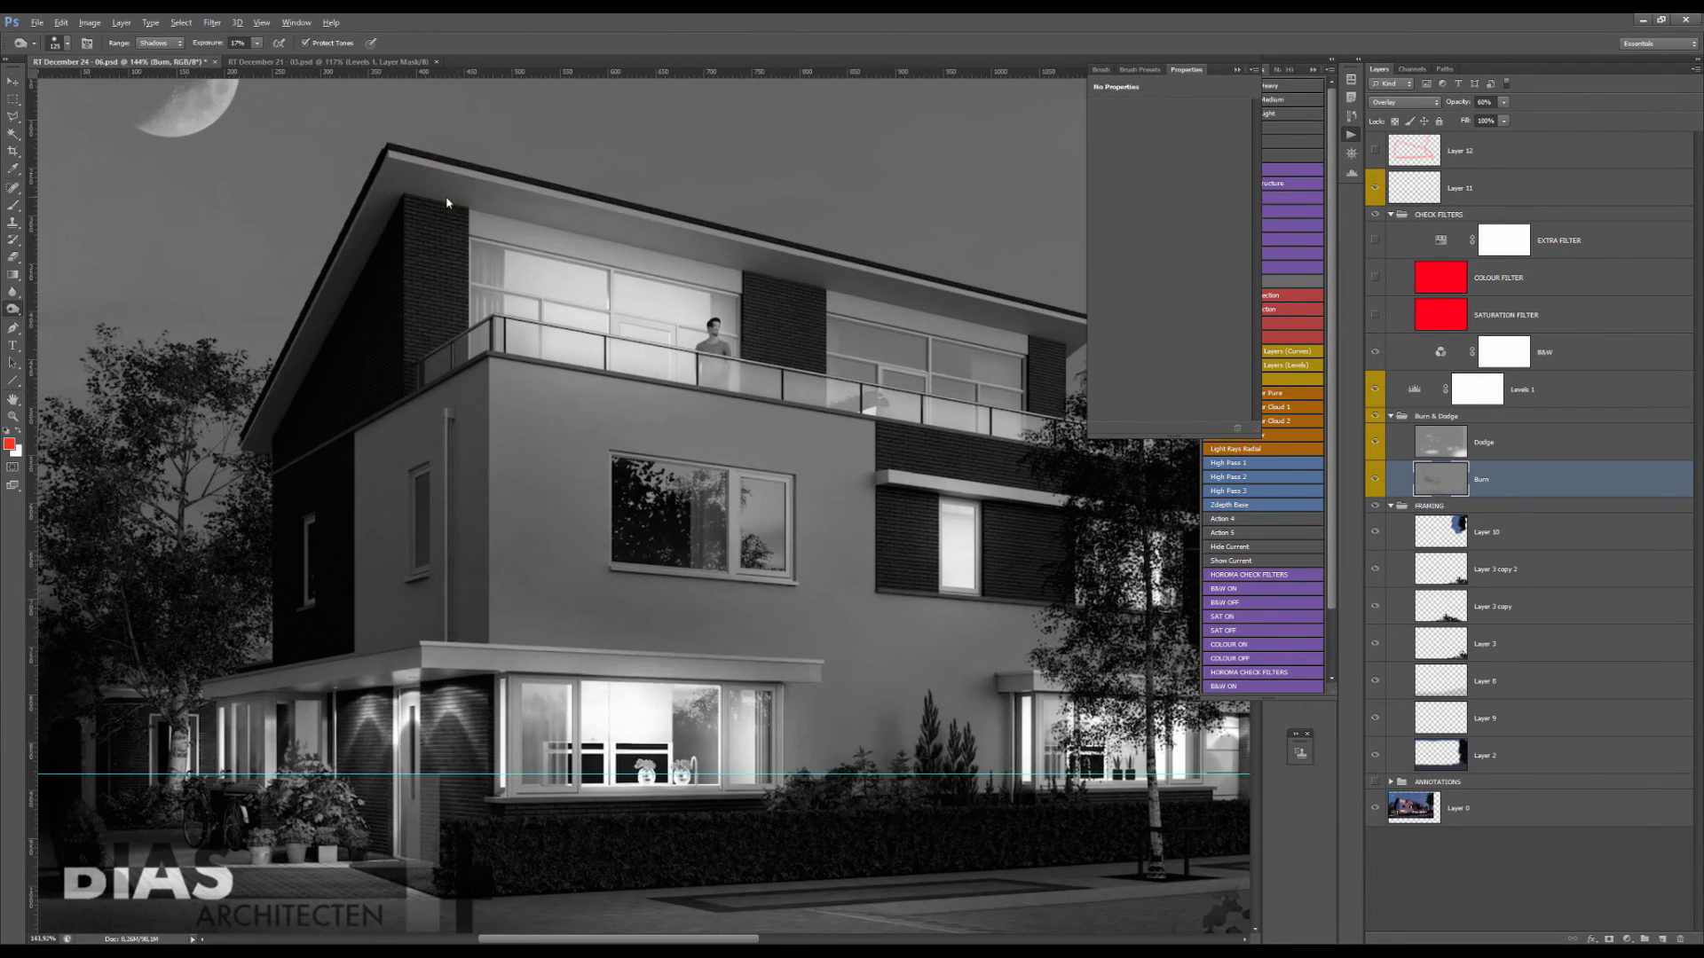
{"action": "left_click_drag", "start_coordinate": [446, 203], "coordinate": [401, 203]}
{"action": "left_click_drag", "start_coordinate": [931, 373], "coordinate": [406, 211]}
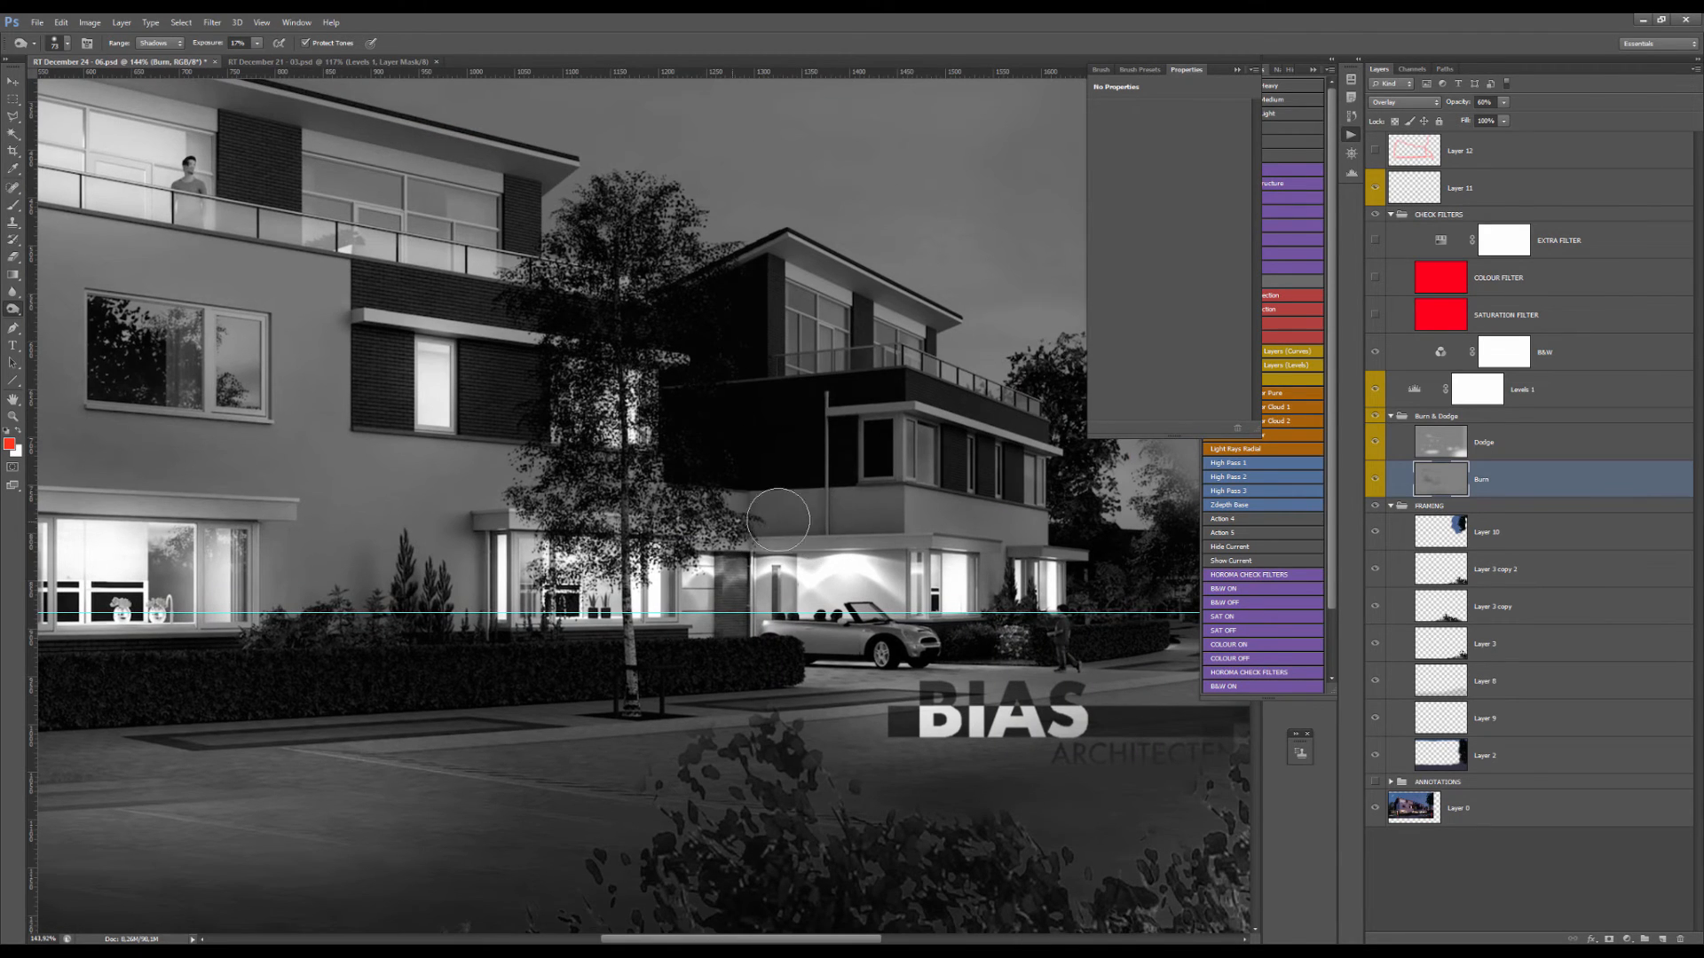
{"action": "scroll", "coordinate": [680, 590], "scroll_direction": "down", "scroll_amount": 1}
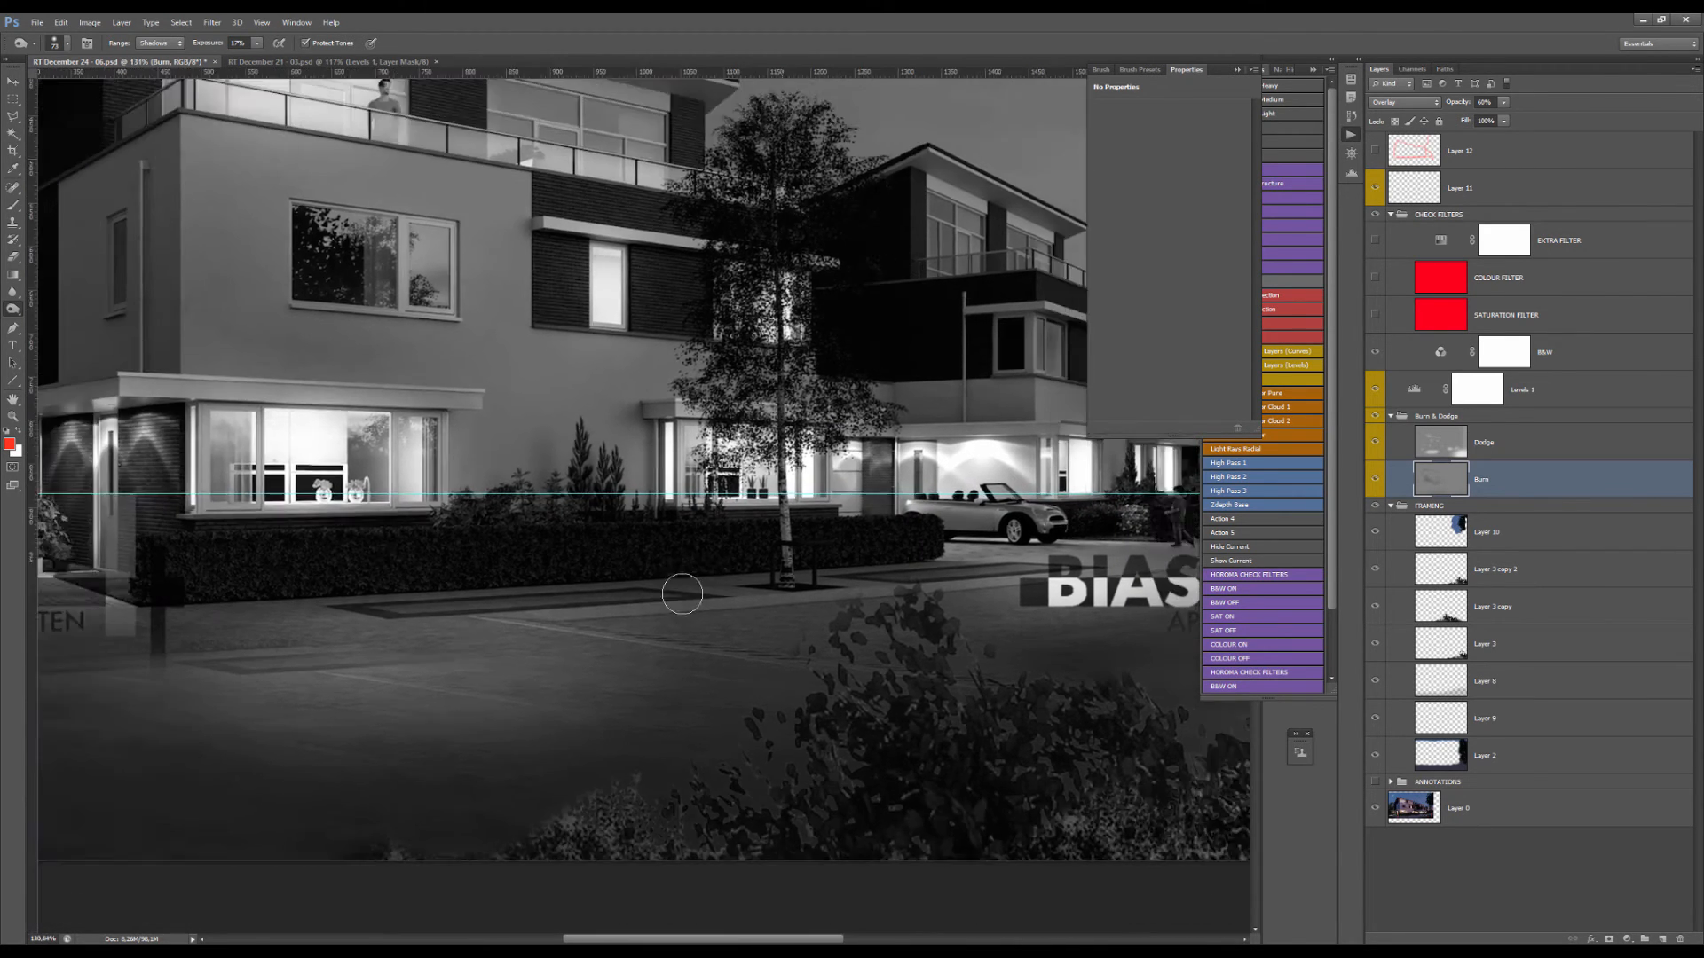
{"action": "scroll", "coordinate": [682, 594], "scroll_direction": "down", "scroll_amount": 3}
{"action": "left_click_drag", "start_coordinate": [516, 675], "coordinate": [641, 667]}
{"action": "left_click_drag", "start_coordinate": [548, 704], "coordinate": [744, 740]}
{"action": "mouse_move", "coordinate": [495, 683]}
{"action": "left_mouse_down"}
{"action": "mouse_move", "coordinate": [814, 625]}
{"action": "mouse_move", "coordinate": [311, 627]}
{"action": "left_mouse_up"}
- Burn the foreground shrubs and the adjoining road with a larger brush on the Burn layer
{"action": "scroll", "coordinate": [664, 607], "scroll_direction": "up", "scroll_amount": 2}
{"action": "left_click_drag", "start_coordinate": [738, 609], "coordinate": [489, 633]}
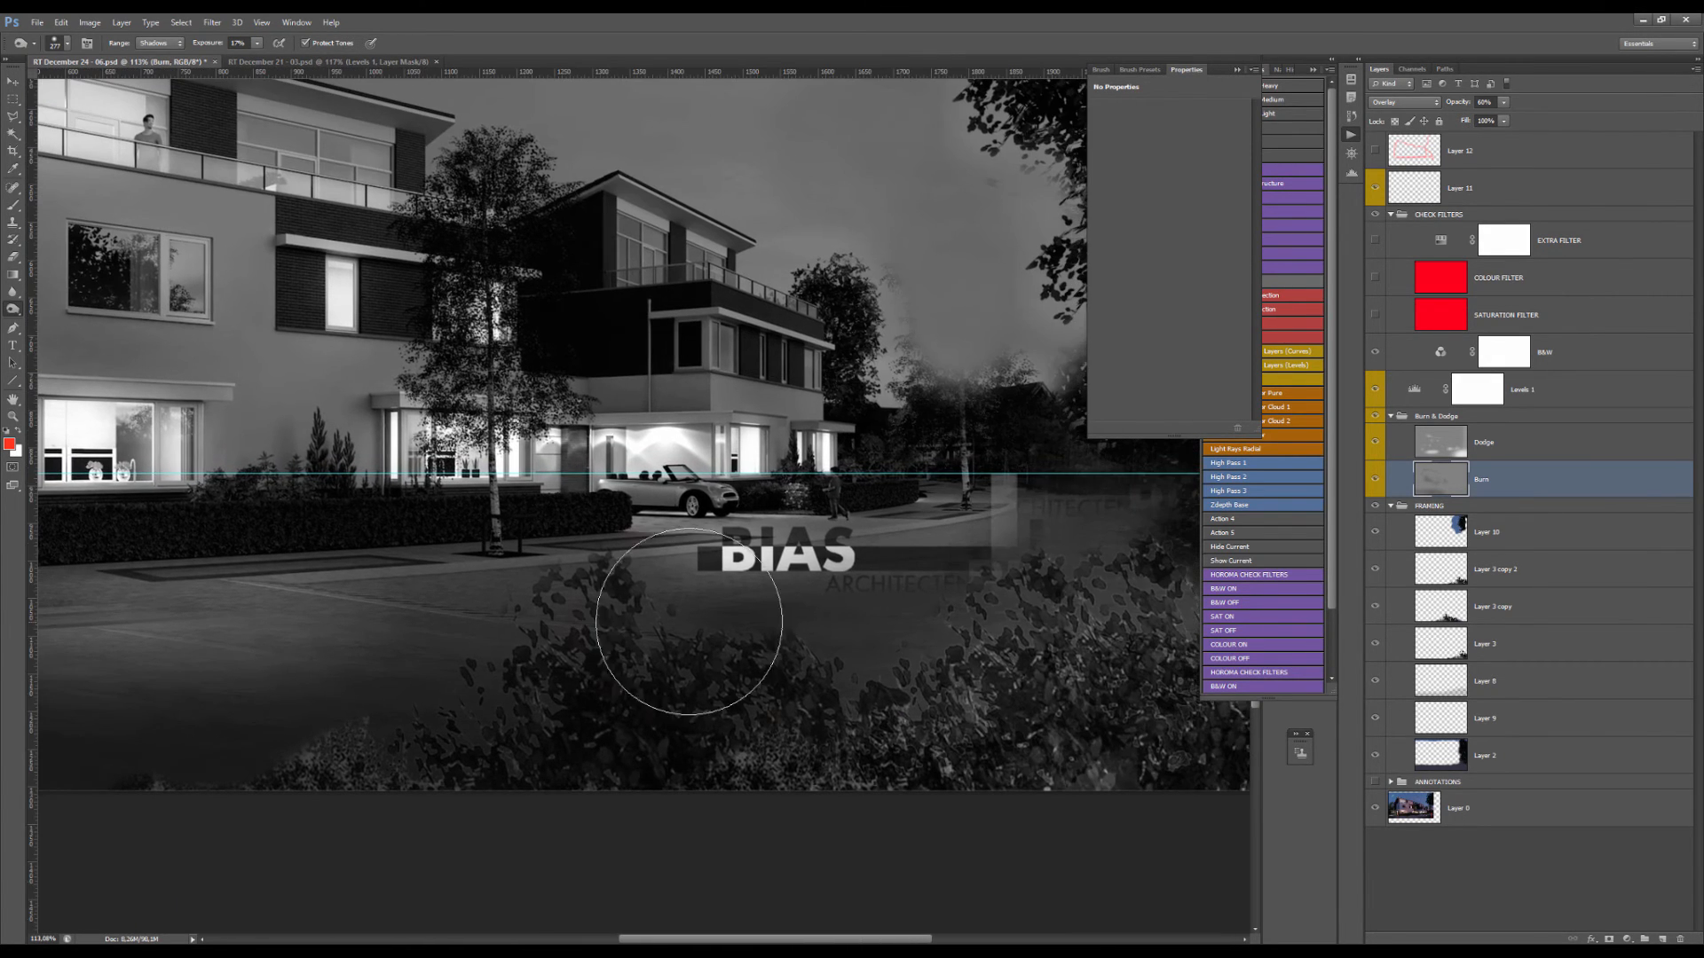
{"action": "left_click", "coordinate": [689, 621]}
{"action": "left_click_drag", "start_coordinate": [641, 612], "coordinate": [633, 612]}
{"action": "left_click_drag", "start_coordinate": [834, 639], "coordinate": [455, 641]}
{"action": "scroll", "coordinate": [905, 601], "scroll_direction": "down", "scroll_amount": 7}
{"action": "scroll", "coordinate": [556, 692], "scroll_direction": "up", "scroll_amount": 7}
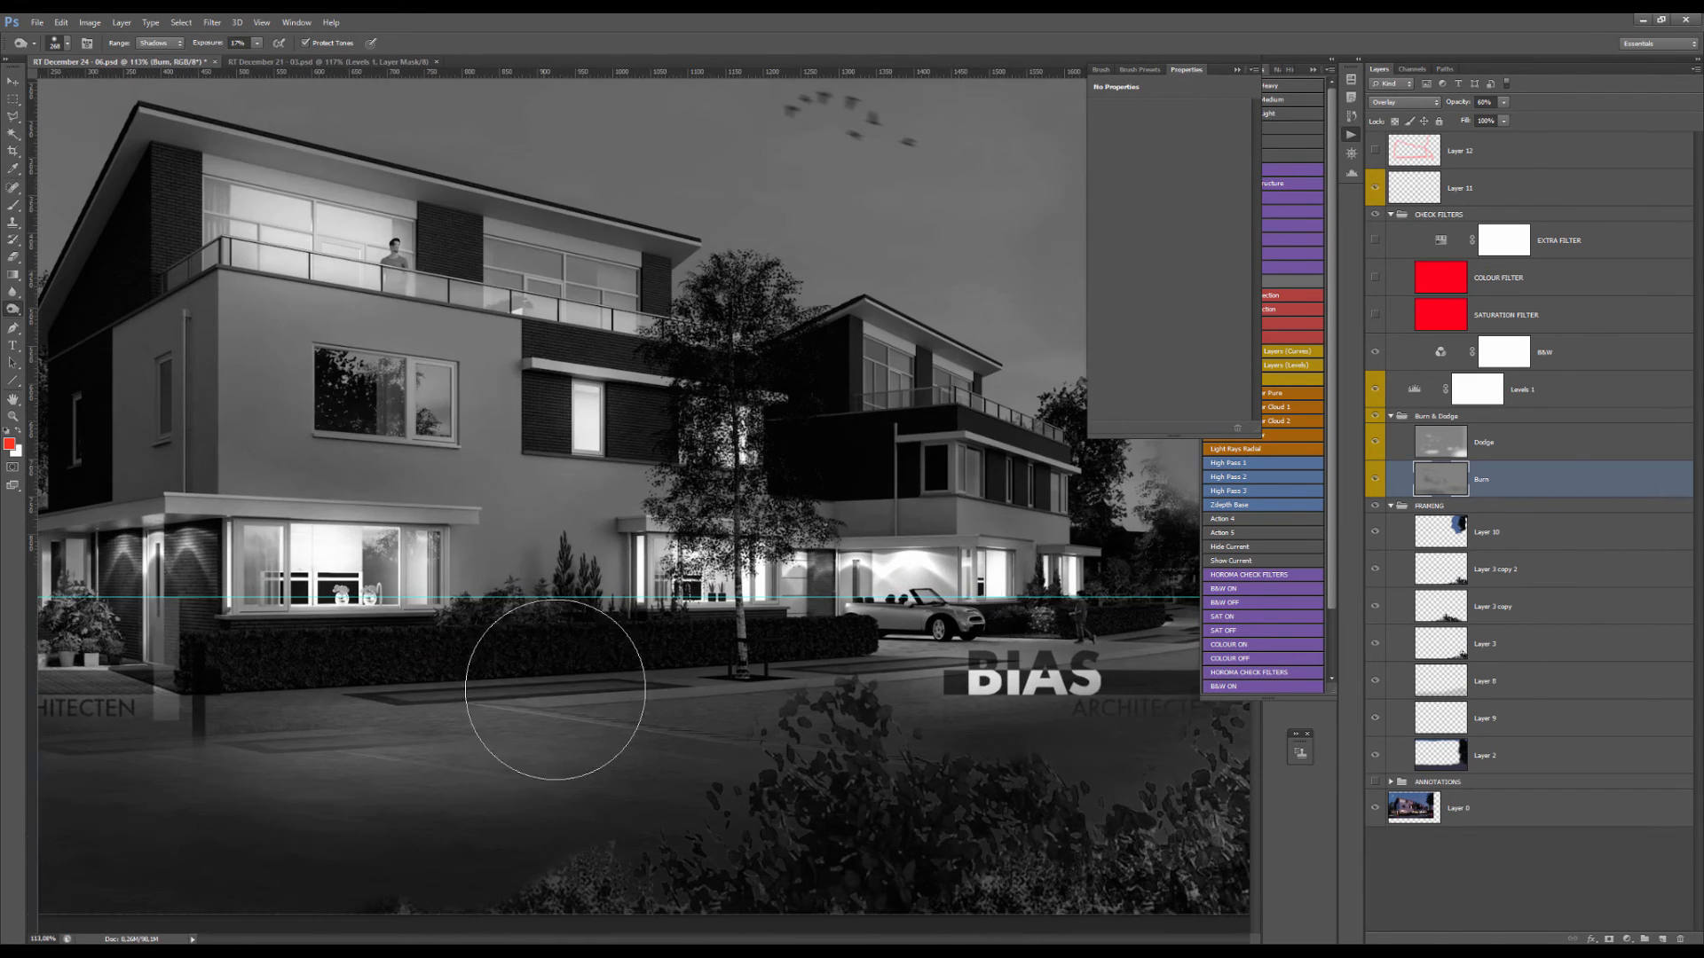
{"action": "left_click_drag", "start_coordinate": [555, 690], "coordinate": [723, 614]}
{"action": "key", "text": "v"}
{"action": "scroll", "coordinate": [622, 591], "scroll_direction": "down", "scroll_amount": 3}
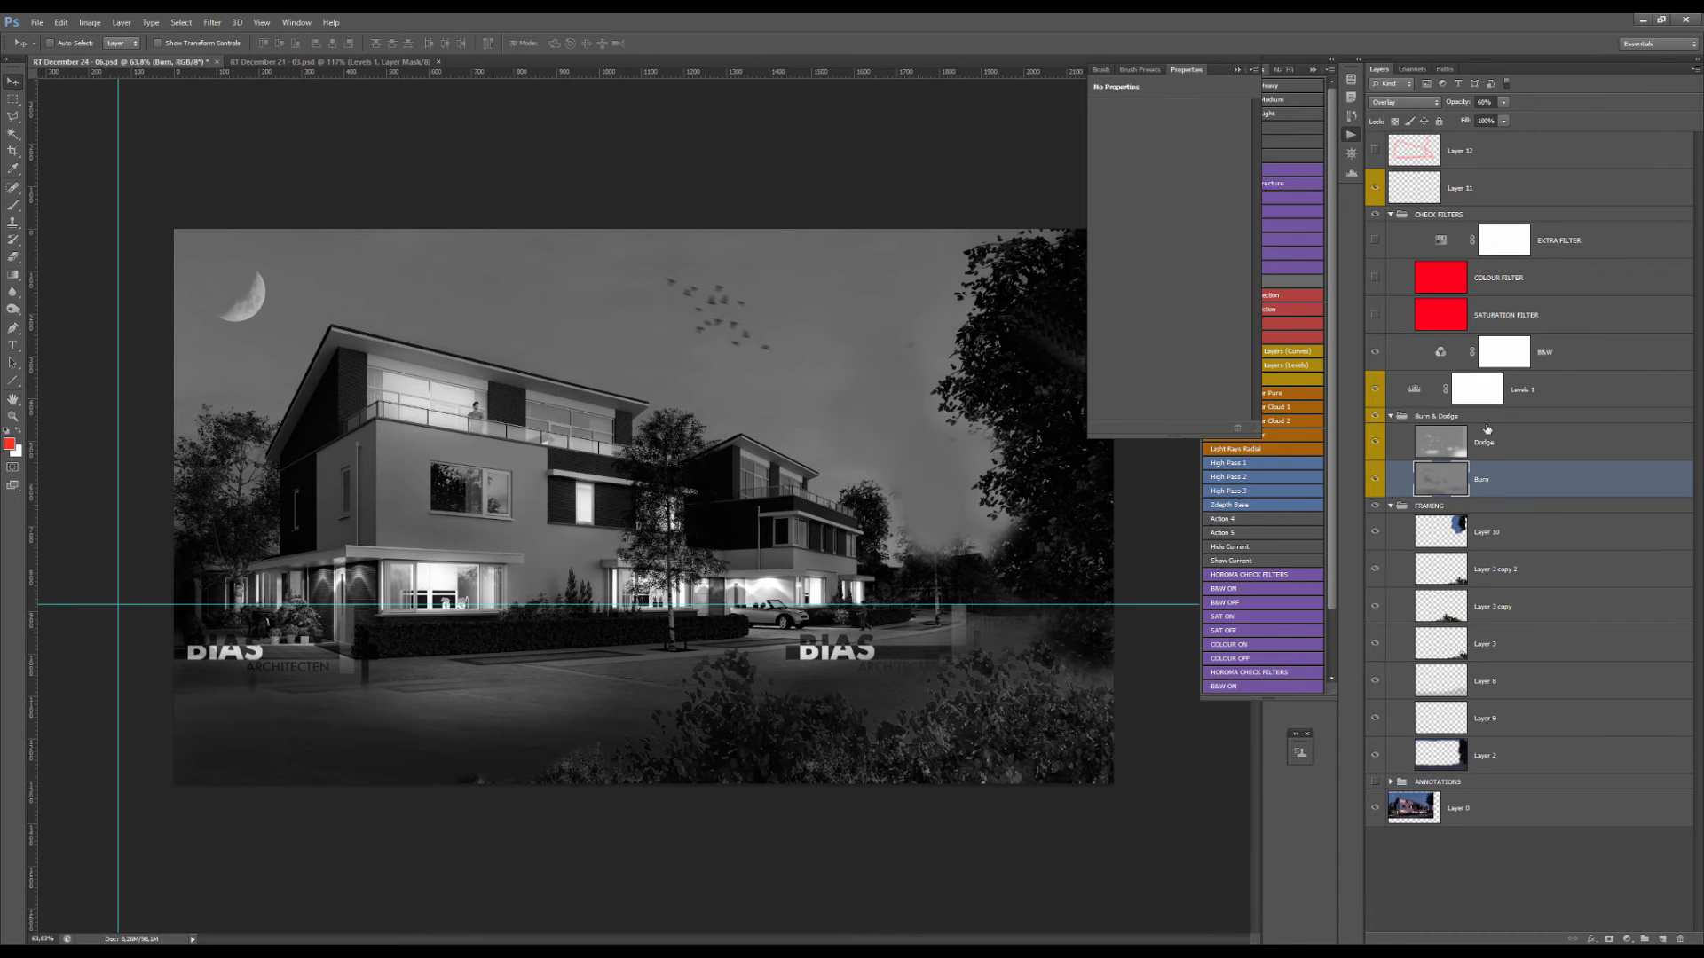
- Move the Levels 1 layer into the Burn & Dodge group and toggle the group to compare its overall effect
{"action": "left_click_drag", "start_coordinate": [1420, 391], "coordinate": [1419, 417]}
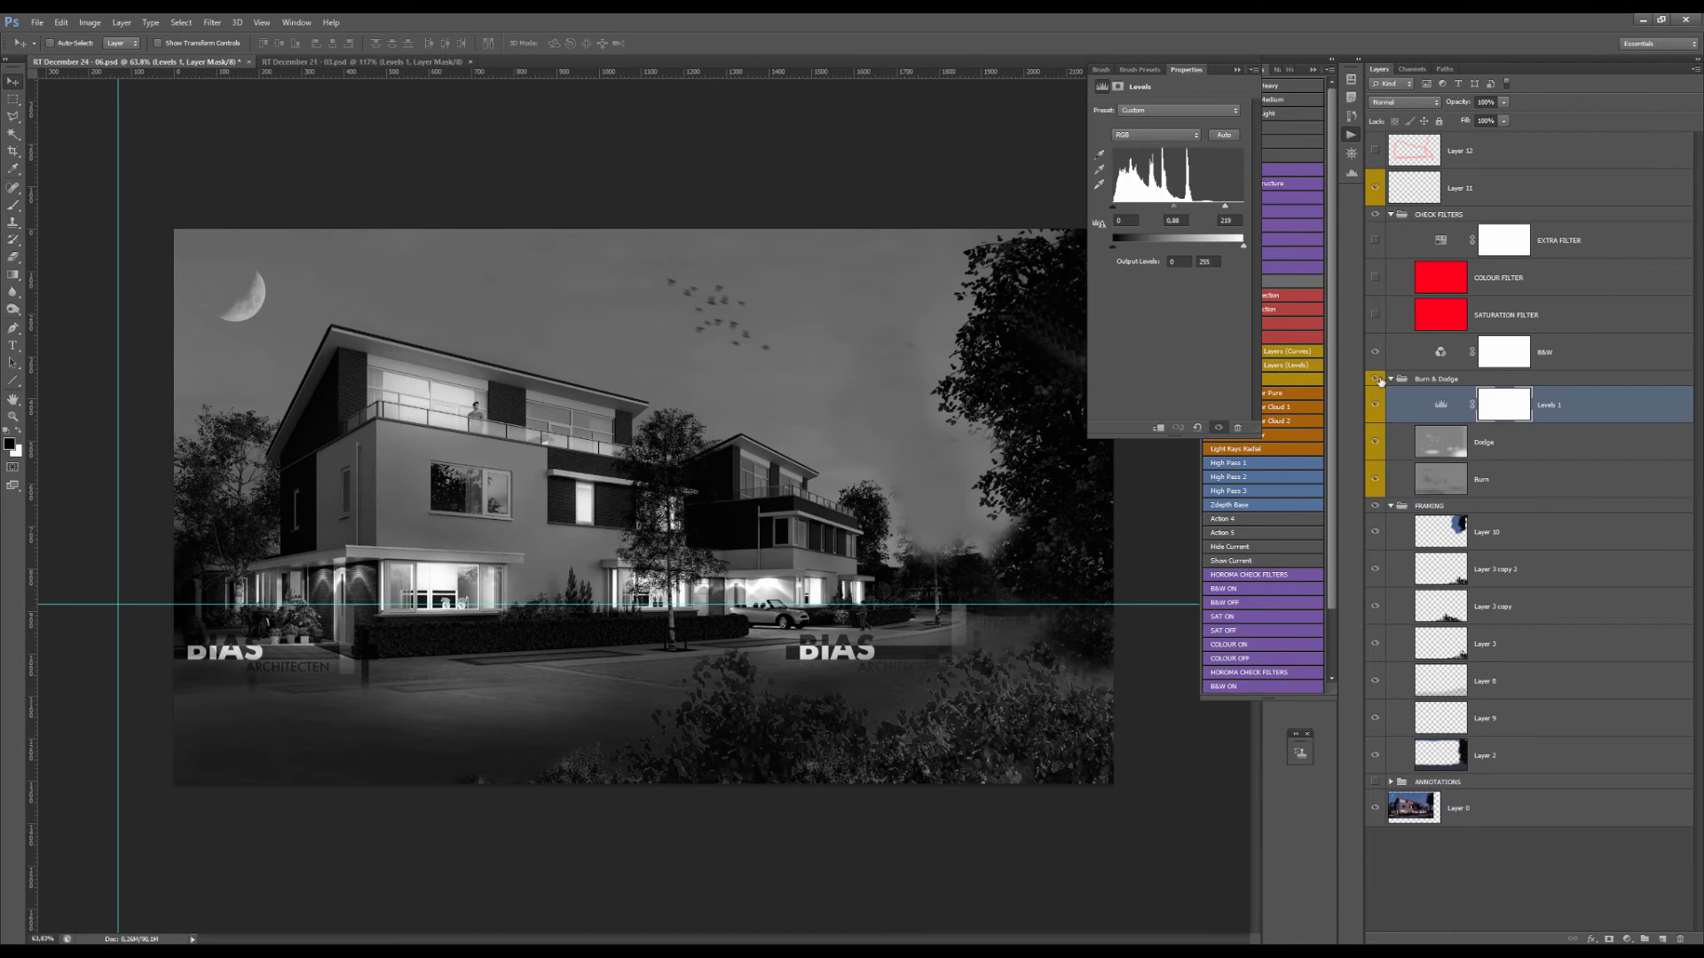
{"action": "left_click", "coordinate": [1376, 380]}
{"action": "left_click", "coordinate": [1375, 380]}
{"action": "left_click", "coordinate": [1376, 380]}
{"action": "left_click", "coordinate": [1377, 379]}
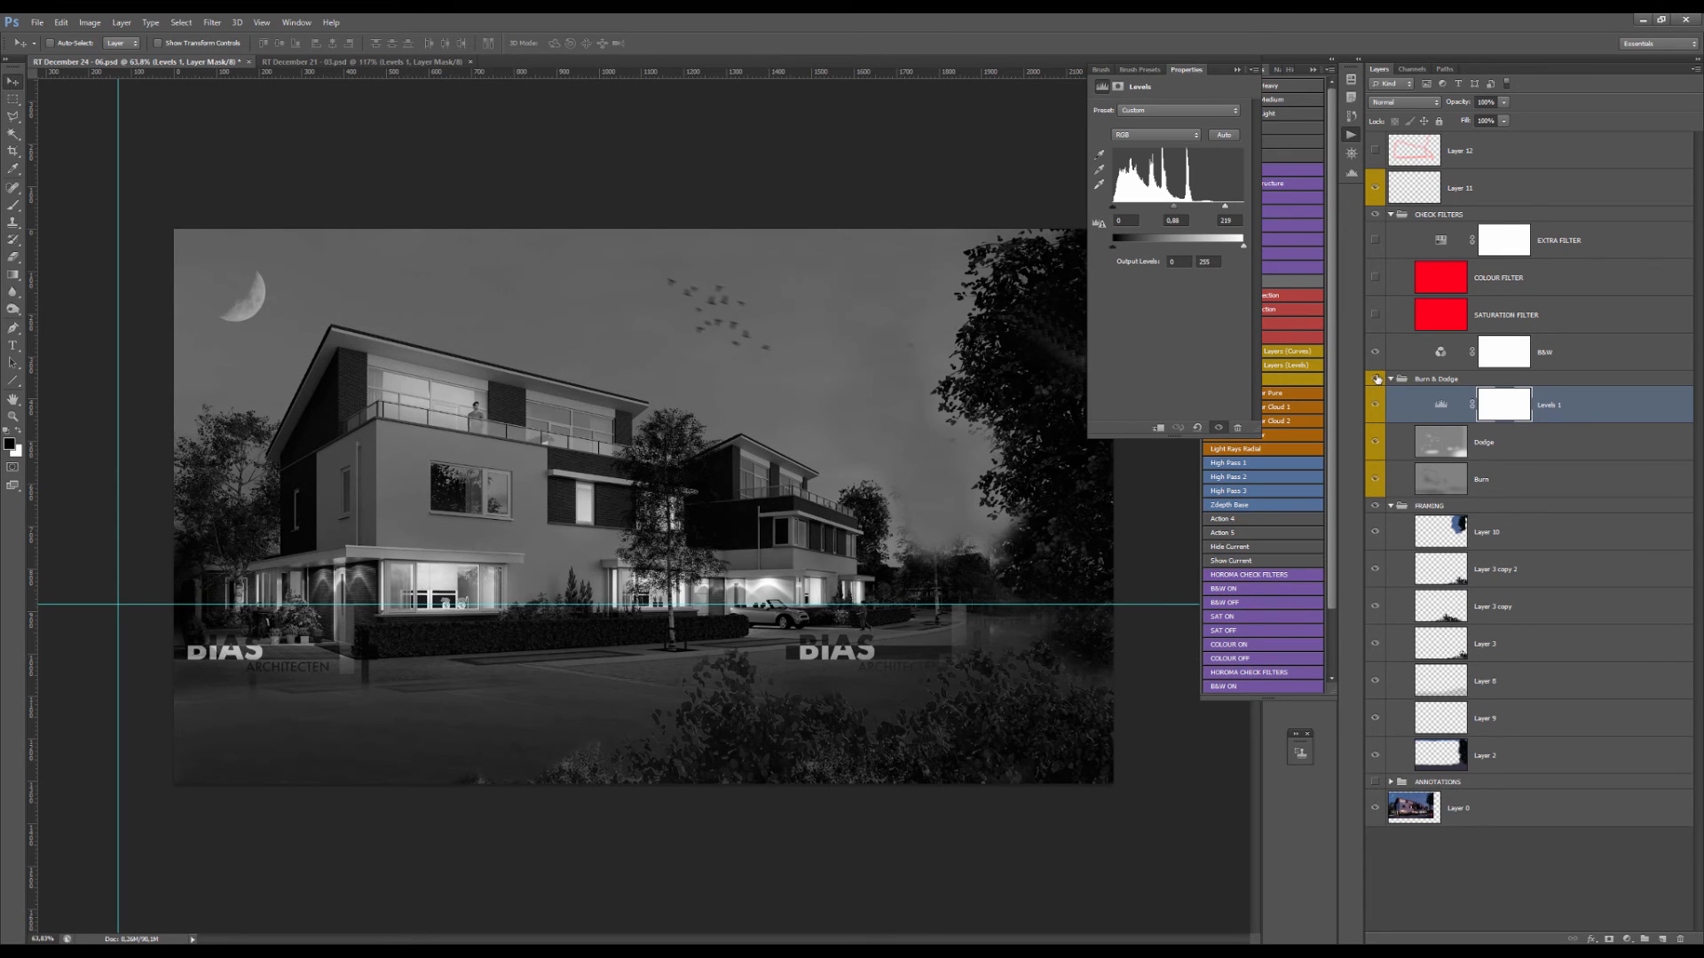
{"action": "left_click", "coordinate": [1376, 380]}
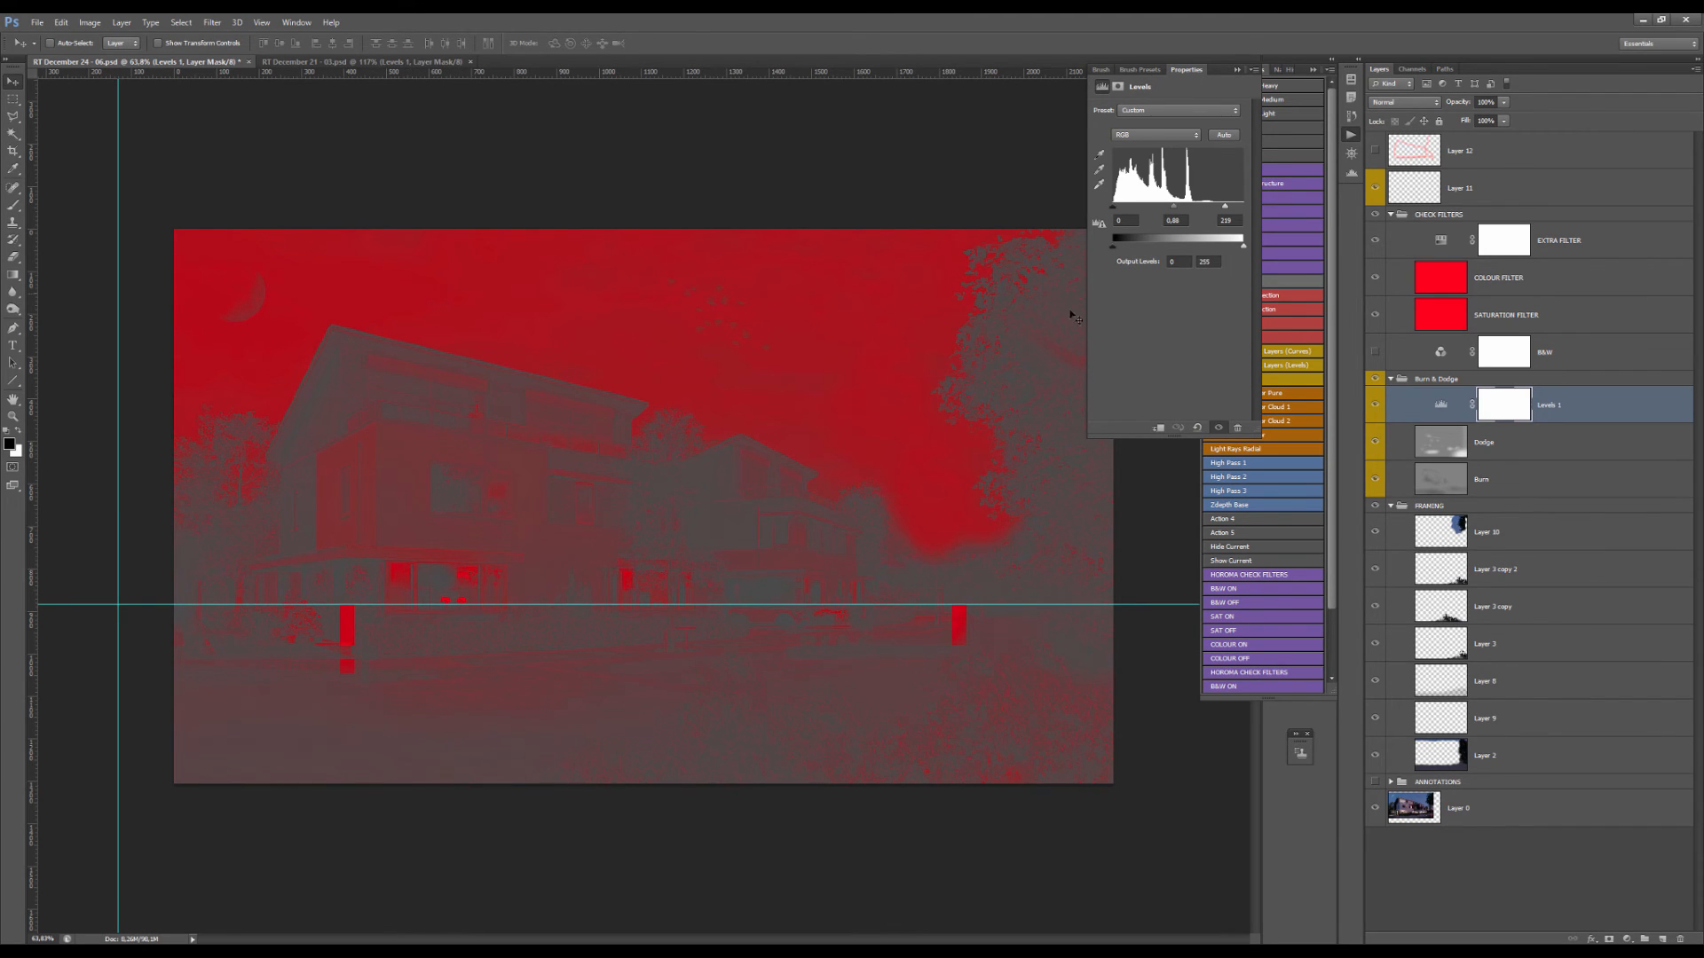
- Check the image's saturation and colour with the CHECK FILTERS overlays, hiding SATURATION FILTER for the colour check, and hide the whole group
{"action": "left_click", "coordinate": [1376, 217]}
{"action": "left_click", "coordinate": [1376, 217]}
{"action": "left_click", "coordinate": [1375, 314]}
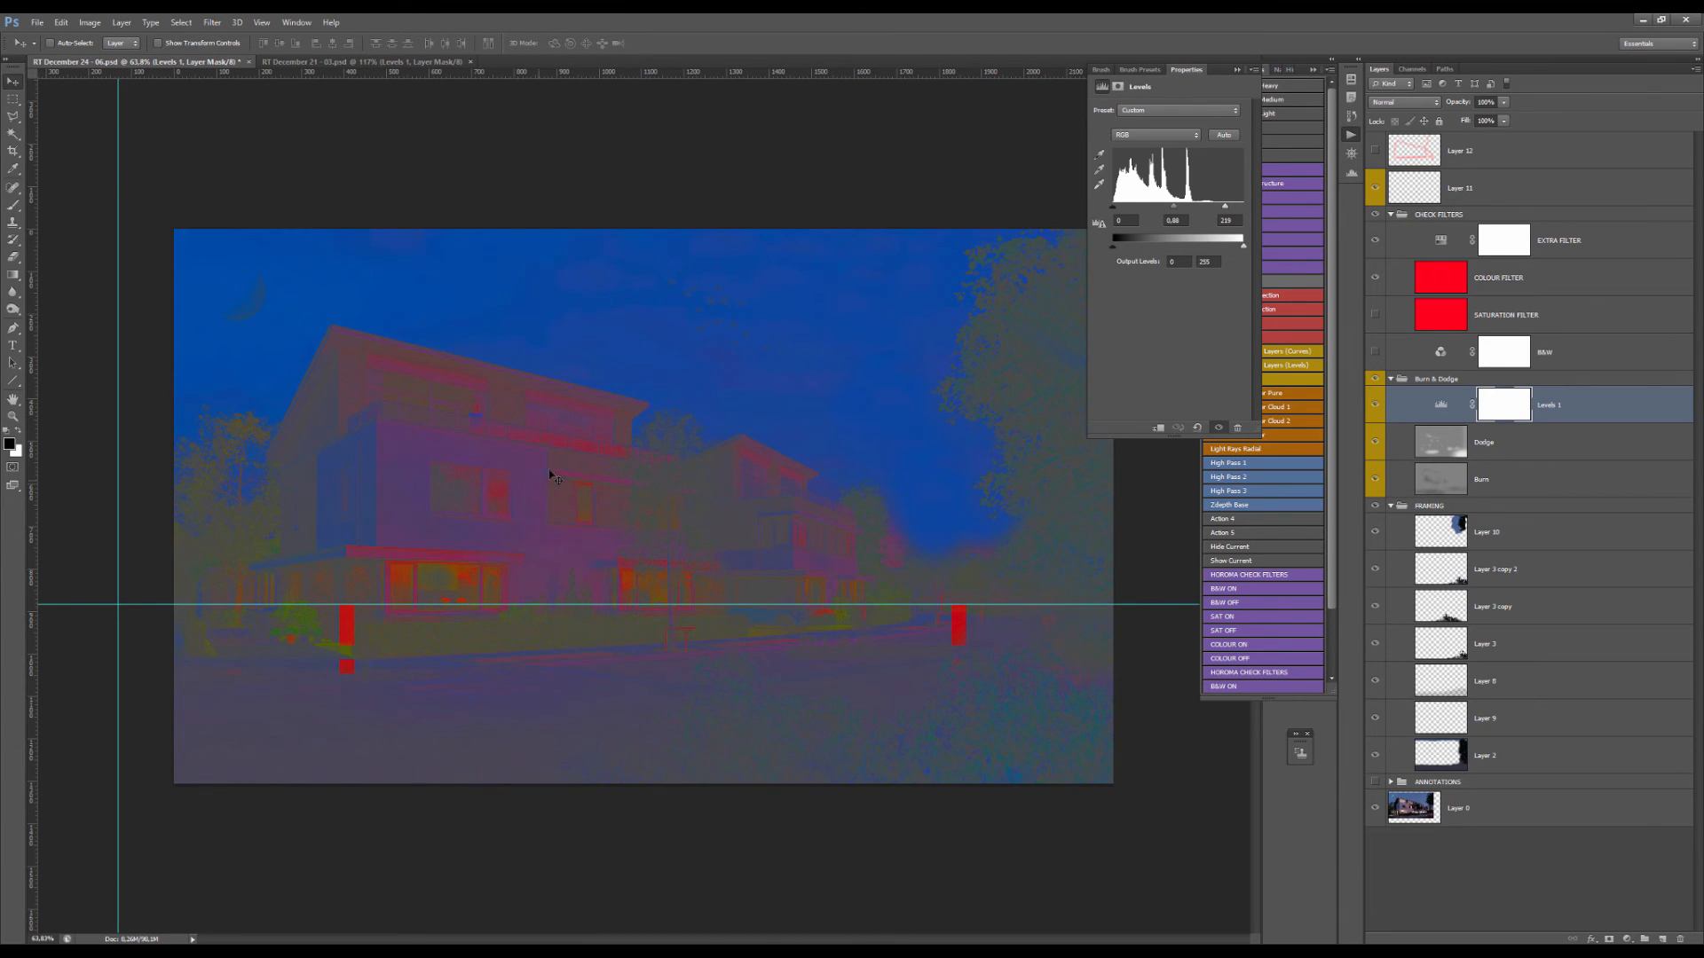
{"action": "left_click", "coordinate": [1375, 216]}
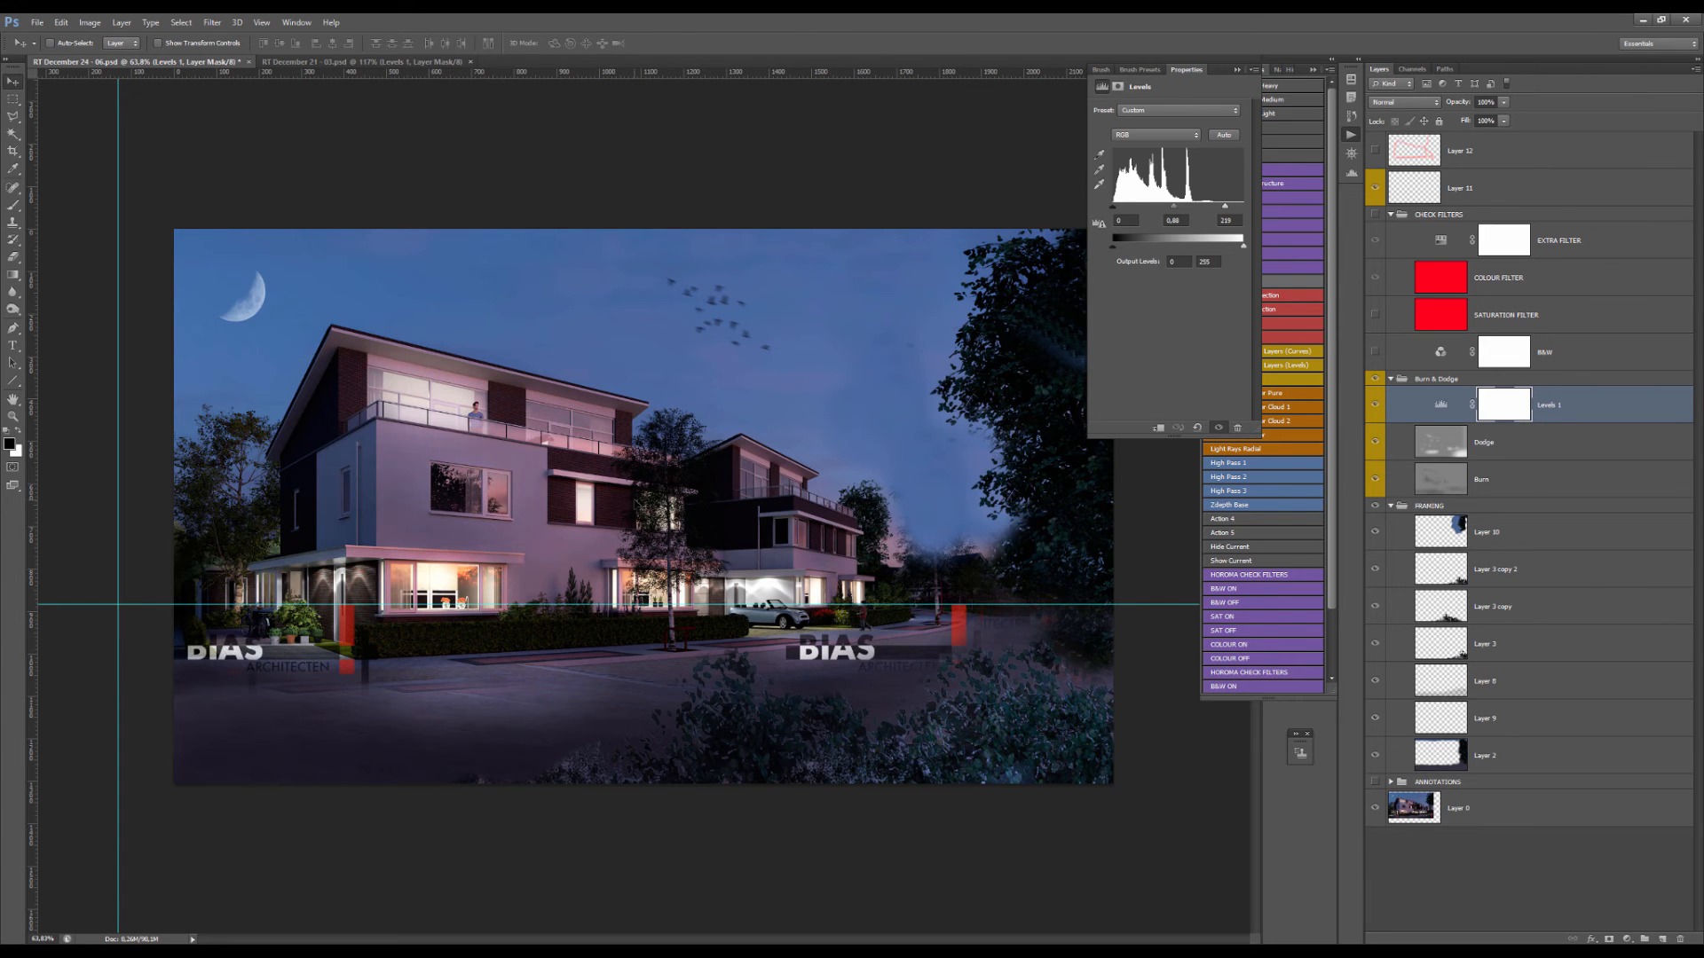
{"action": "scroll", "coordinate": [593, 503], "scroll_direction": "down", "scroll_amount": 2}
{"action": "scroll", "coordinate": [492, 505], "scroll_direction": "up", "scroll_amount": 6}
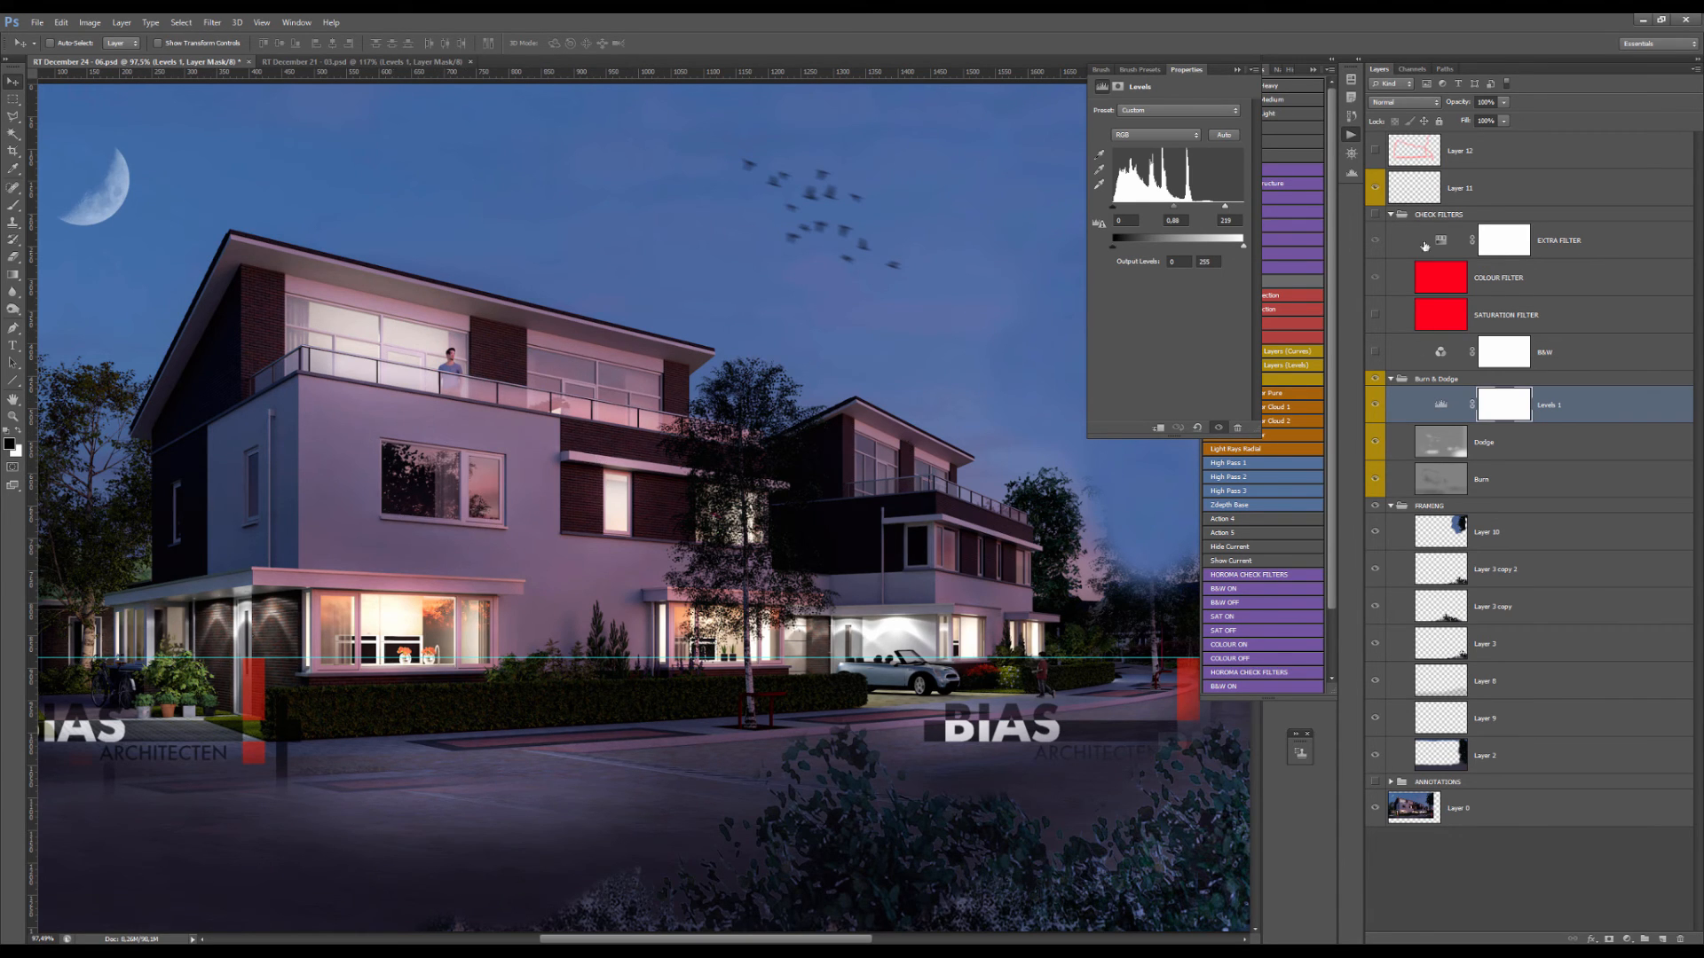
- Create a new layer above Layer 12 and brush red over the narrow window in the dark brickwork
{"action": "left_click", "coordinate": [1500, 151]}
{"action": "left_click", "coordinate": [1663, 939]}
{"action": "key", "text": "b"}
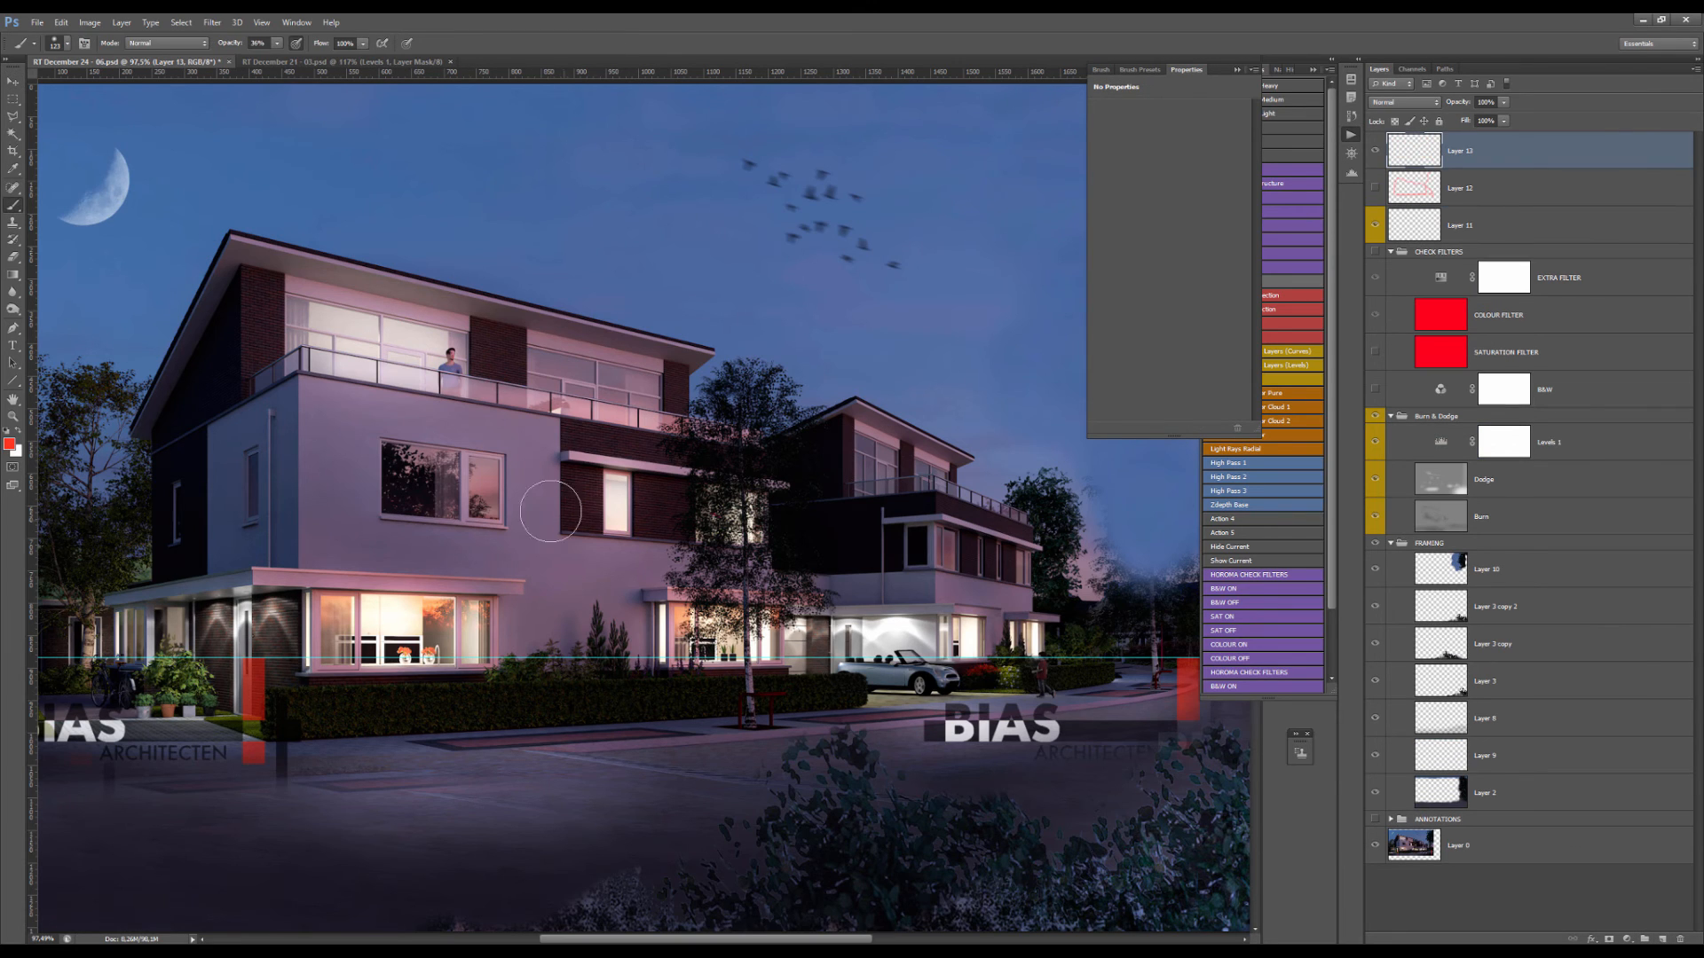
{"action": "left_click_drag", "start_coordinate": [542, 496], "coordinate": [523, 503]}
{"action": "mouse_move", "coordinate": [621, 462]}
{"action": "left_mouse_down"}
{"action": "mouse_move", "coordinate": [637, 541]}
{"action": "mouse_move", "coordinate": [627, 493]}
{"action": "left_mouse_up"}
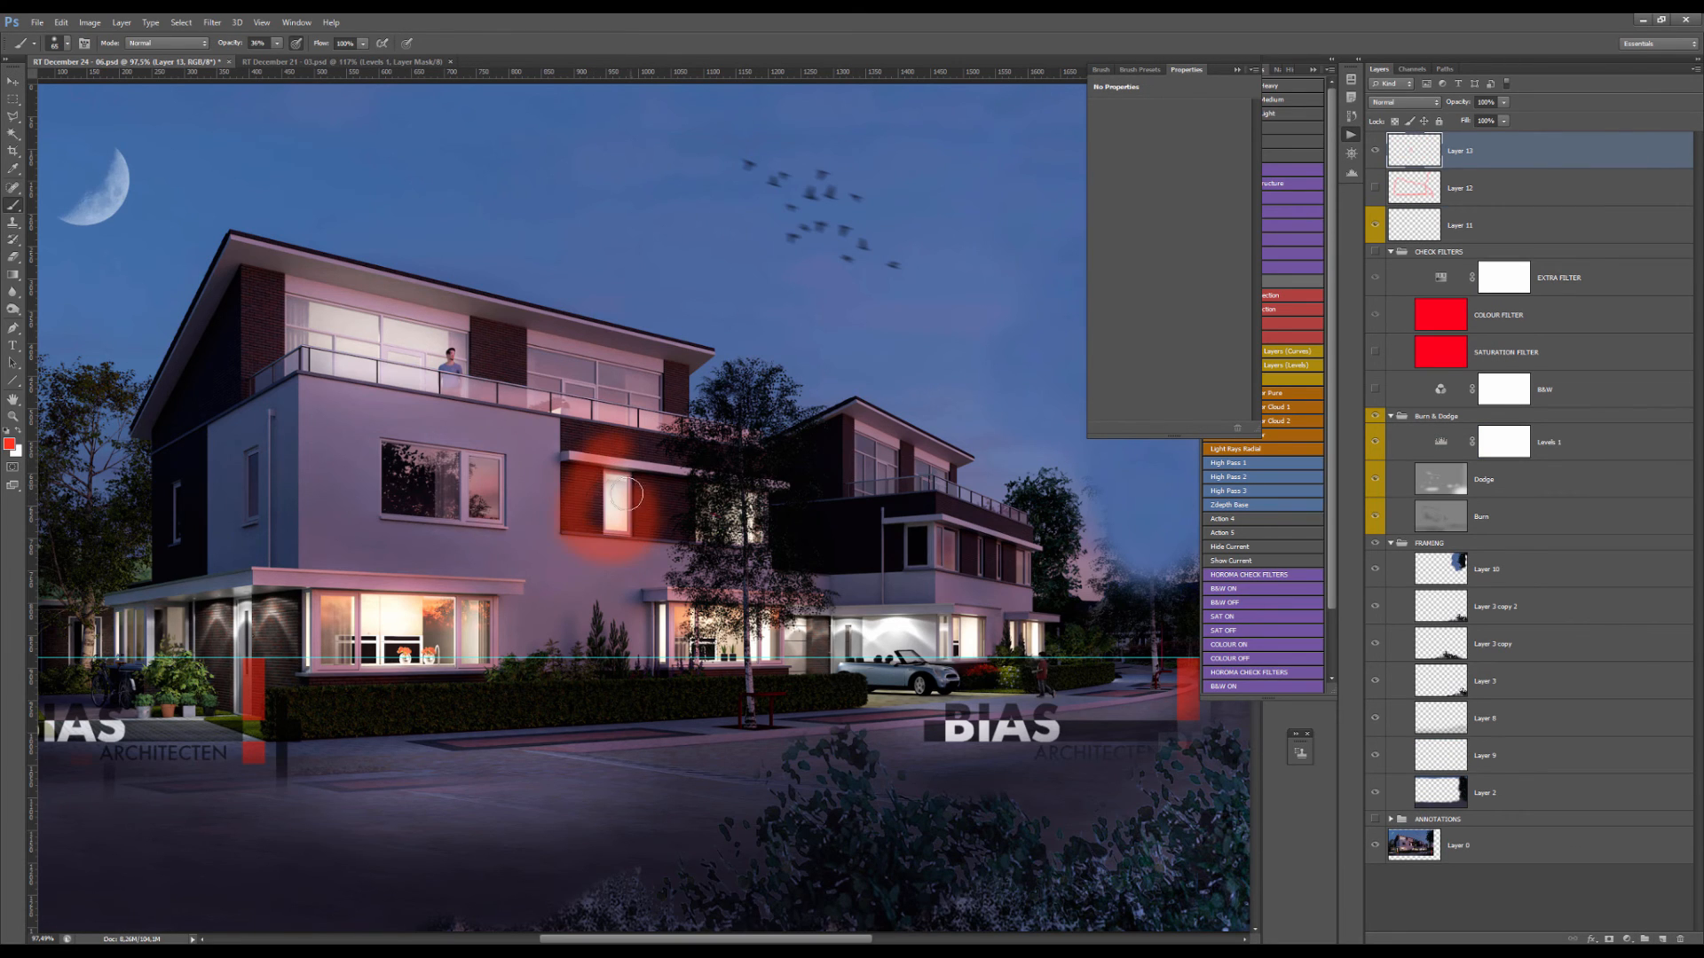
- Brush red marks over the top-floor windows and along the balcony railing
{"action": "mouse_move", "coordinate": [341, 310]}
{"action": "left_mouse_down"}
{"action": "mouse_move", "coordinate": [299, 305]}
{"action": "mouse_move", "coordinate": [364, 368]}
{"action": "left_mouse_up"}
{"action": "left_click_drag", "start_coordinate": [538, 328], "coordinate": [661, 336]}
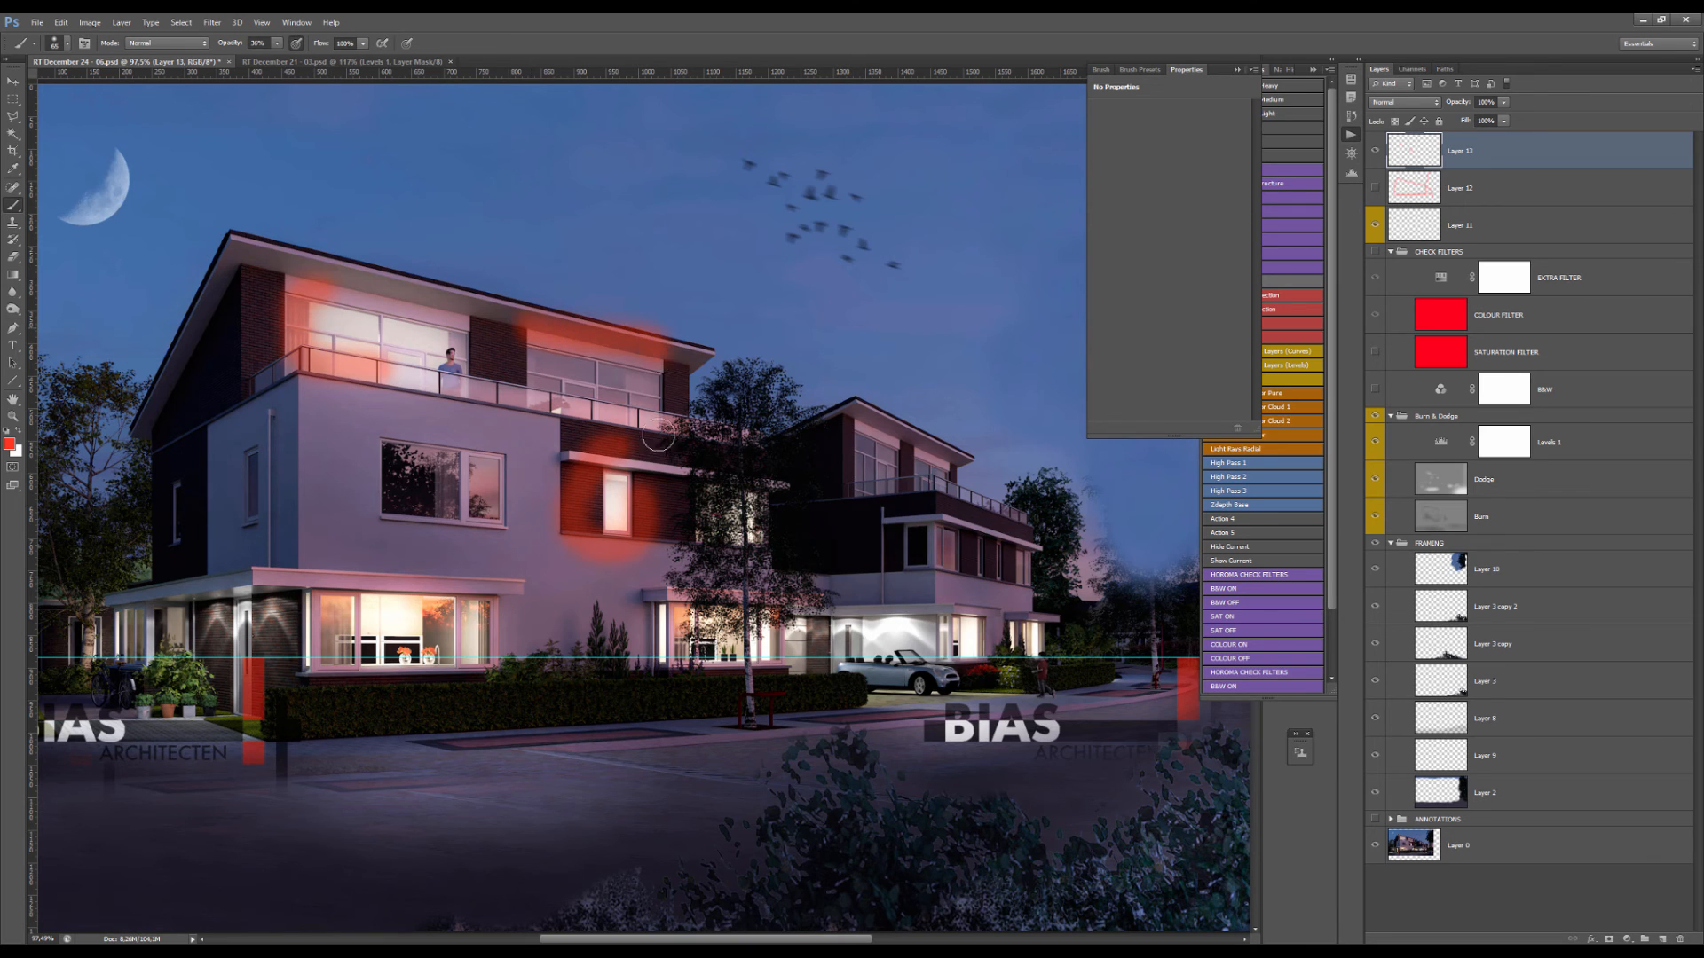
{"action": "mouse_move", "coordinate": [658, 436]}
{"action": "left_mouse_down"}
{"action": "mouse_move", "coordinate": [564, 426]}
{"action": "mouse_move", "coordinate": [528, 336]}
{"action": "mouse_move", "coordinate": [635, 430]}
{"action": "left_mouse_up"}
{"action": "left_click_drag", "start_coordinate": [934, 461], "coordinate": [907, 470]}
- Brush a small red mark over the curtain in the middle-floor window
{"action": "scroll", "coordinate": [532, 504], "scroll_direction": "down", "scroll_amount": 4}
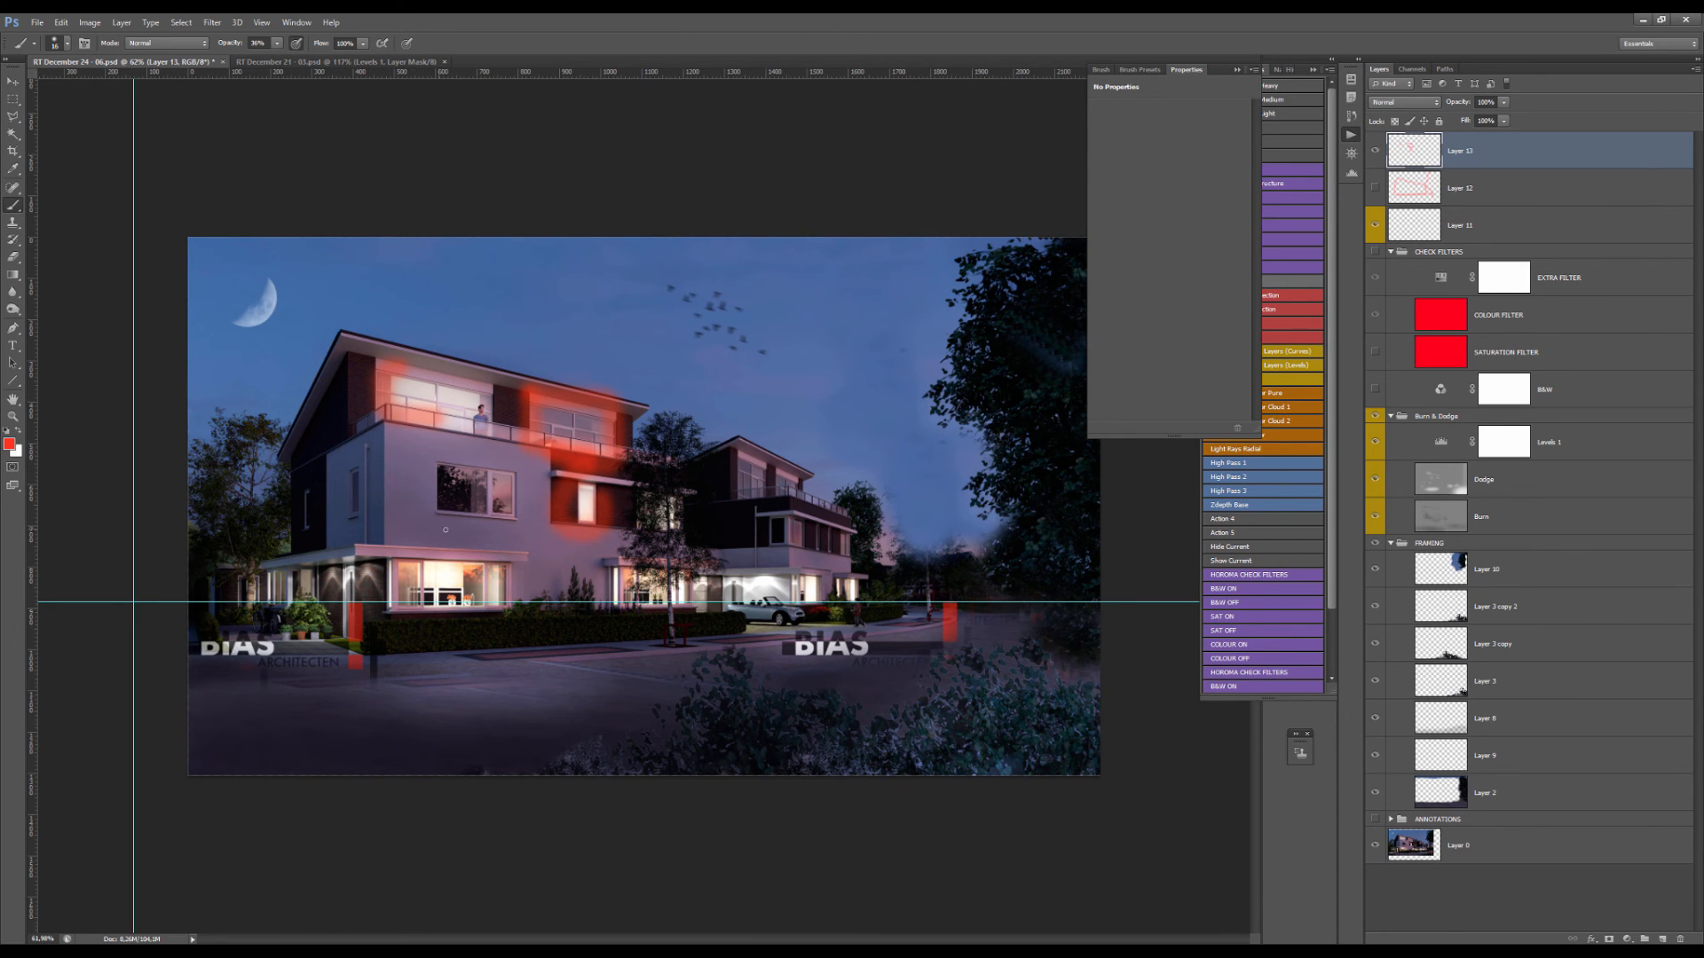
{"action": "scroll", "coordinate": [529, 496], "scroll_direction": "up", "scroll_amount": 5}
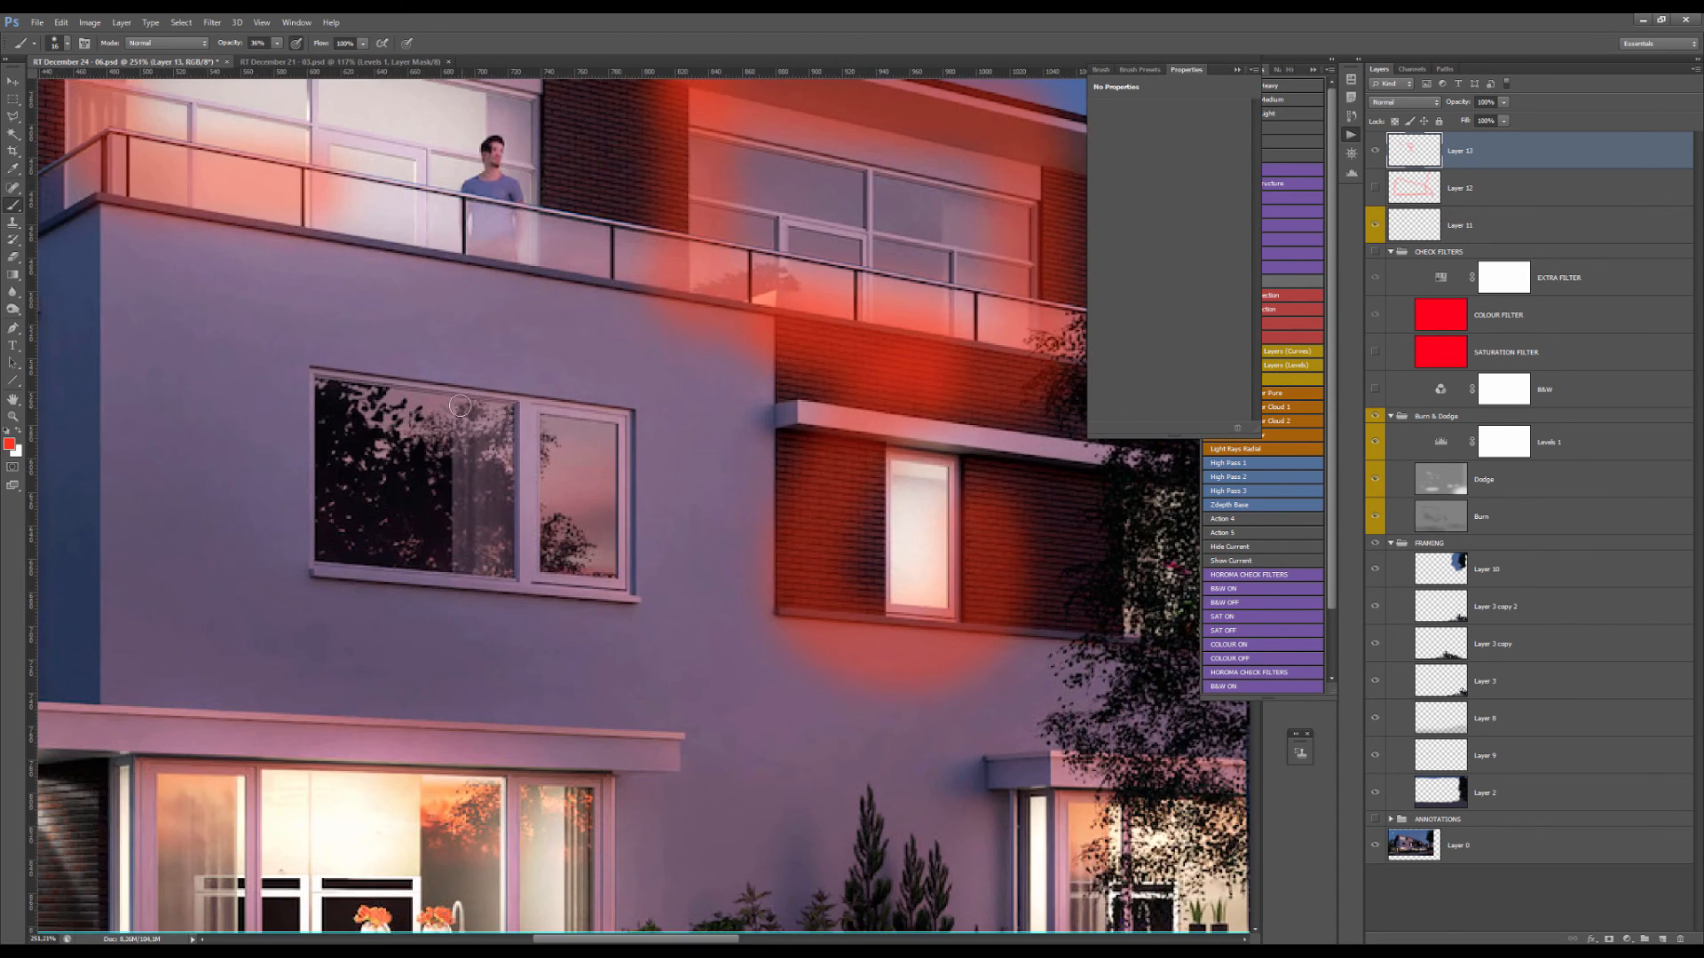
{"action": "left_click_drag", "start_coordinate": [468, 551], "coordinate": [506, 558]}
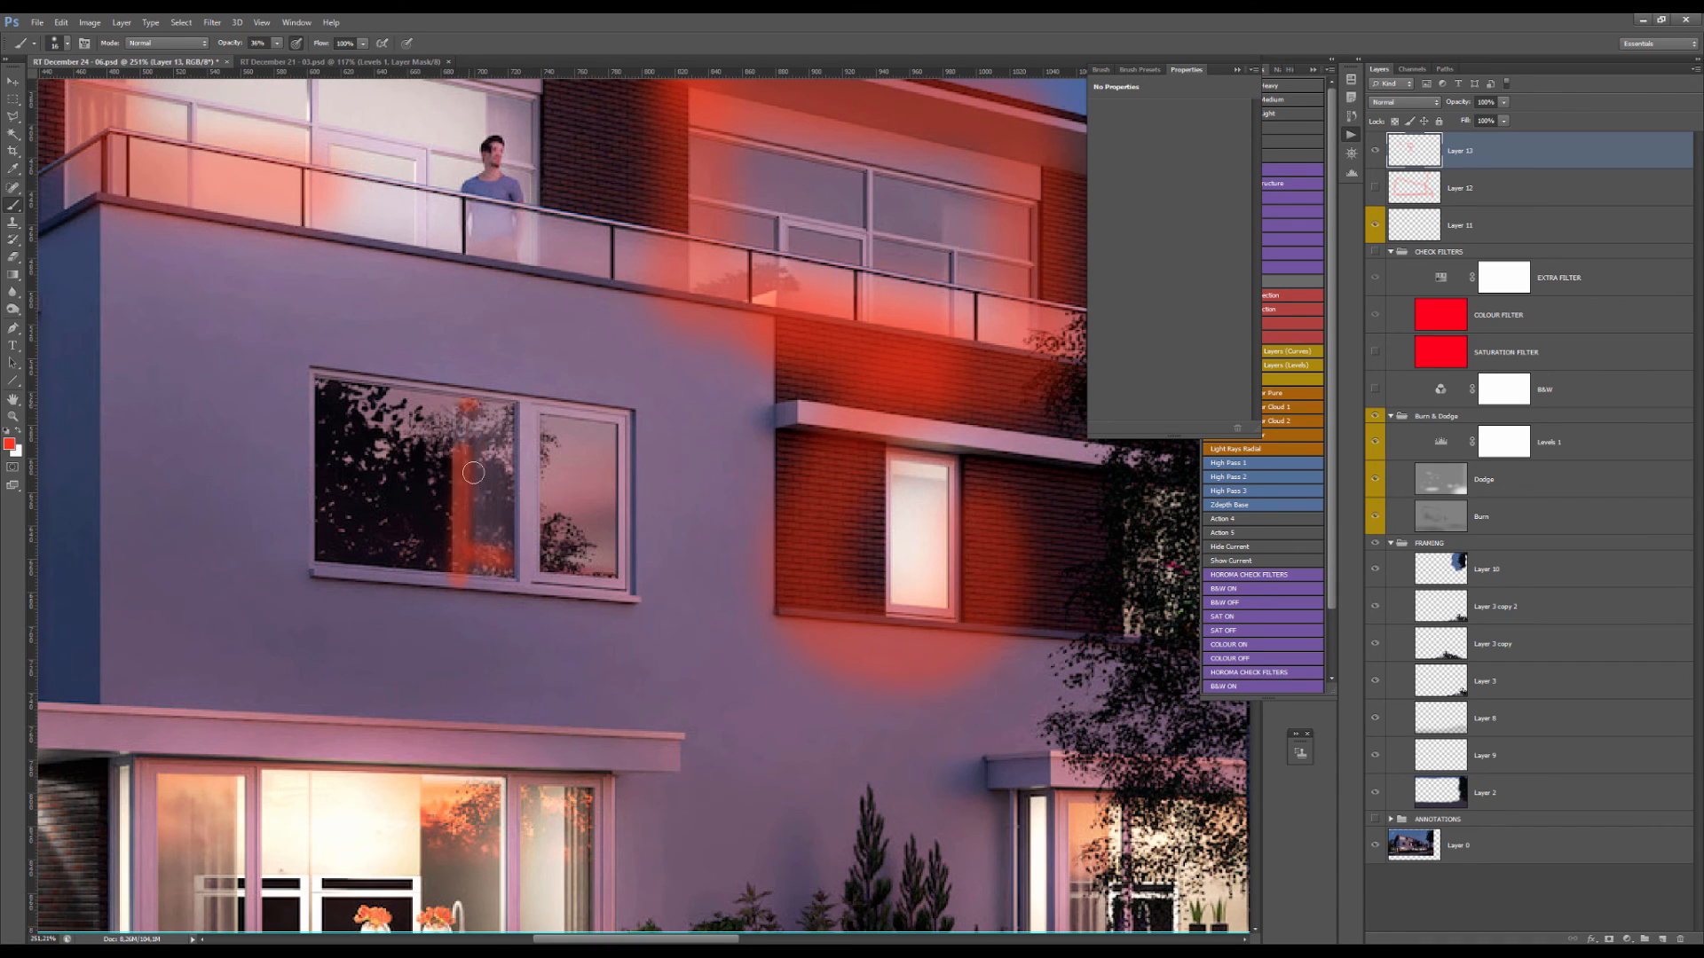
- Brush red marks around the frame of the middle-floor window and over its dark glass
{"action": "left_click_drag", "start_coordinate": [474, 472], "coordinate": [499, 391]}
{"action": "mouse_move", "coordinate": [331, 384]}
{"action": "left_mouse_down"}
{"action": "mouse_move", "coordinate": [610, 412]}
{"action": "mouse_move", "coordinate": [610, 600]}
{"action": "mouse_move", "coordinate": [300, 546]}
{"action": "mouse_move", "coordinate": [333, 348]}
{"action": "mouse_move", "coordinate": [522, 390]}
{"action": "left_mouse_up"}
{"action": "scroll", "coordinate": [522, 391], "scroll_direction": "down", "scroll_amount": 4}
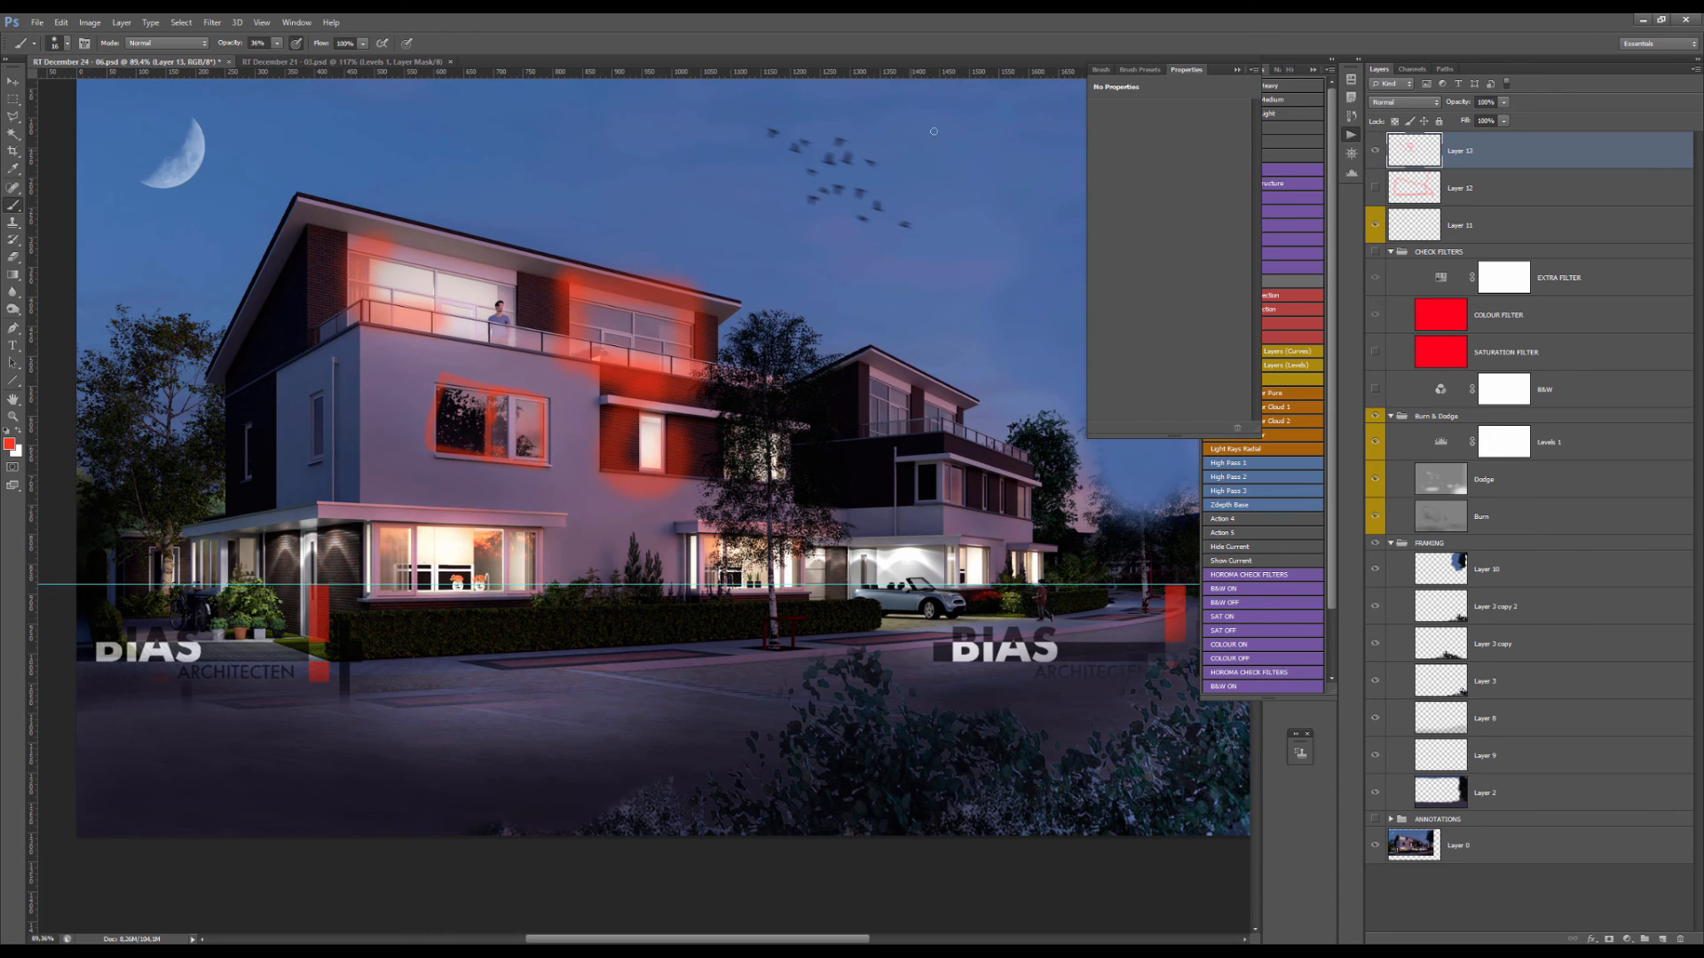
- Select the whole canvas and clear all red marks from Layer 13
{"action": "scroll", "coordinate": [497, 417], "scroll_direction": "up", "scroll_amount": 3}
{"action": "key", "text": "ctrl+a"}
{"action": "key", "text": "Delete"}
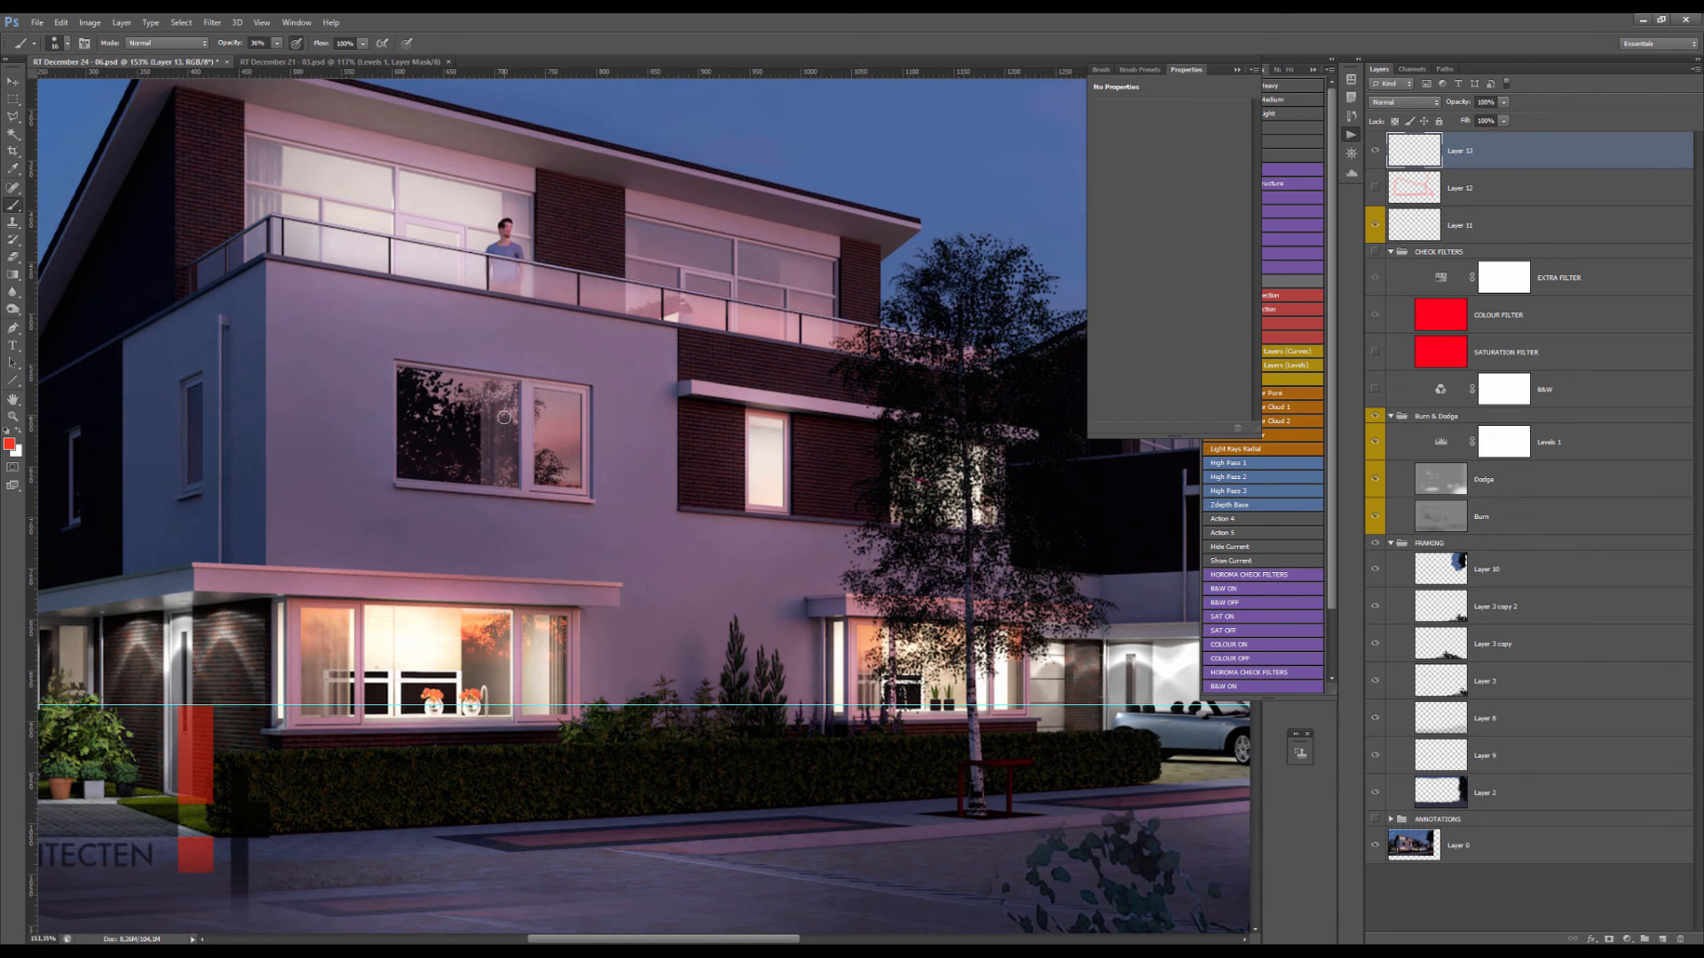
- Reduce the brush size and sketch a red frame, curtain lines and interior shapes inside the lit top-floor window
{"action": "scroll", "coordinate": [411, 238], "scroll_direction": "up", "scroll_amount": 2}
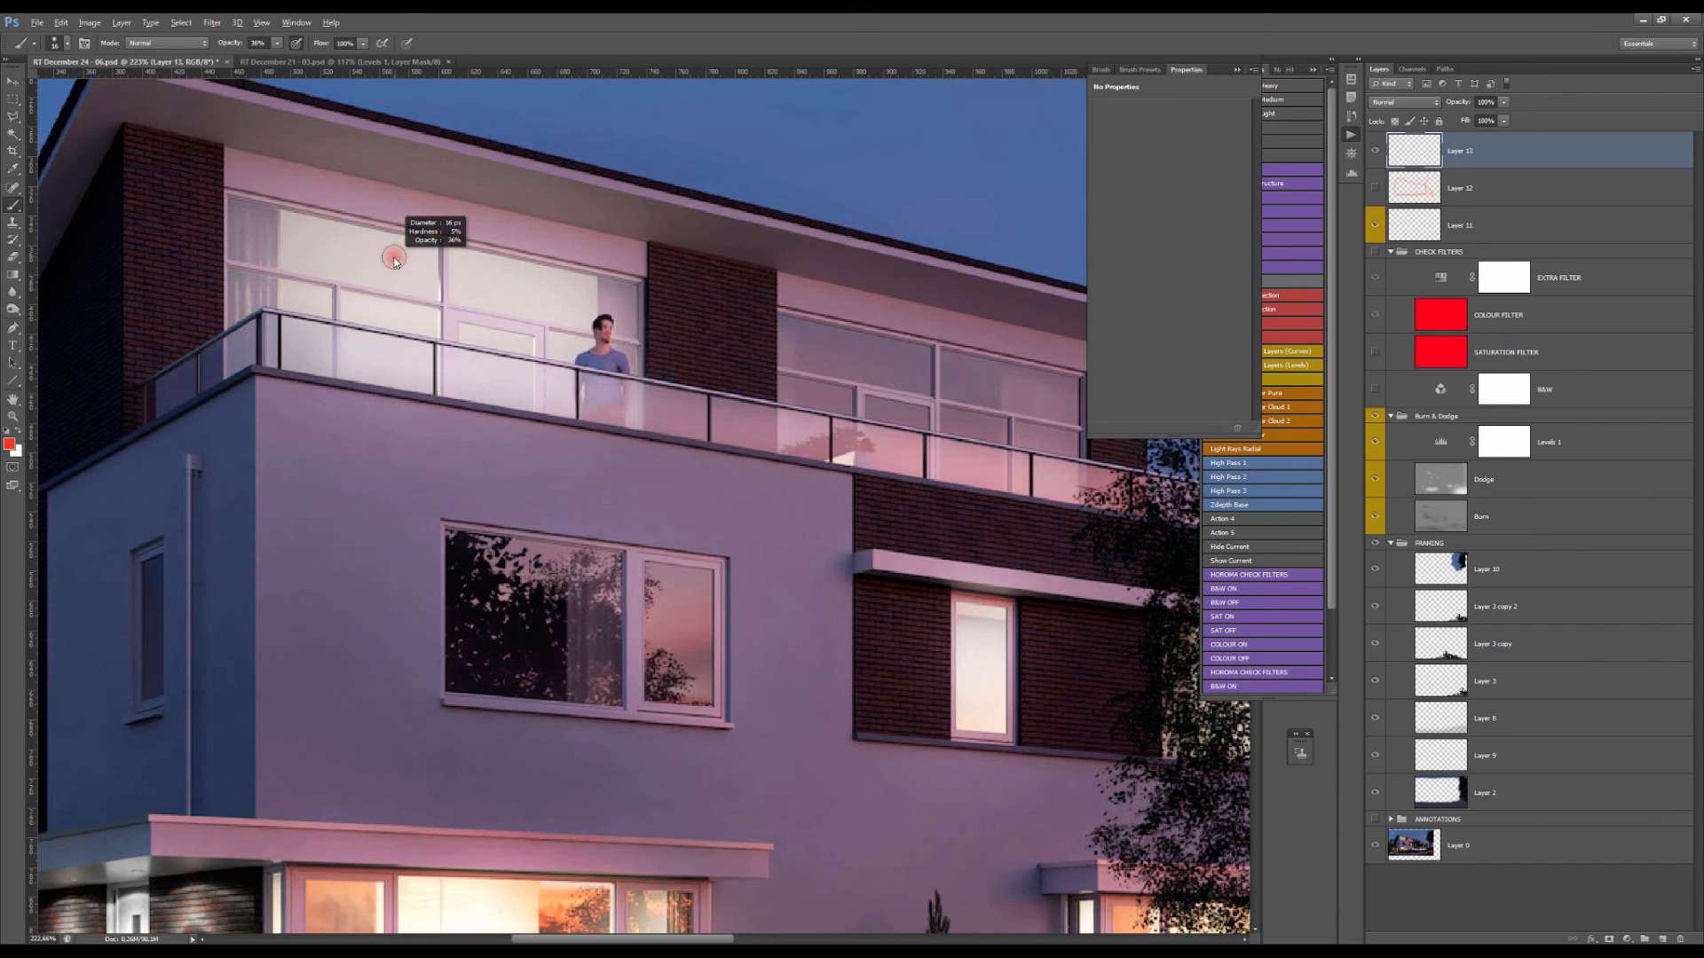
{"action": "mouse_move", "coordinate": [410, 315]}
{"action": "left_mouse_down"}
{"action": "mouse_move", "coordinate": [409, 351]}
{"action": "mouse_move", "coordinate": [438, 350]}
{"action": "mouse_move", "coordinate": [354, 370]}
{"action": "left_mouse_up"}
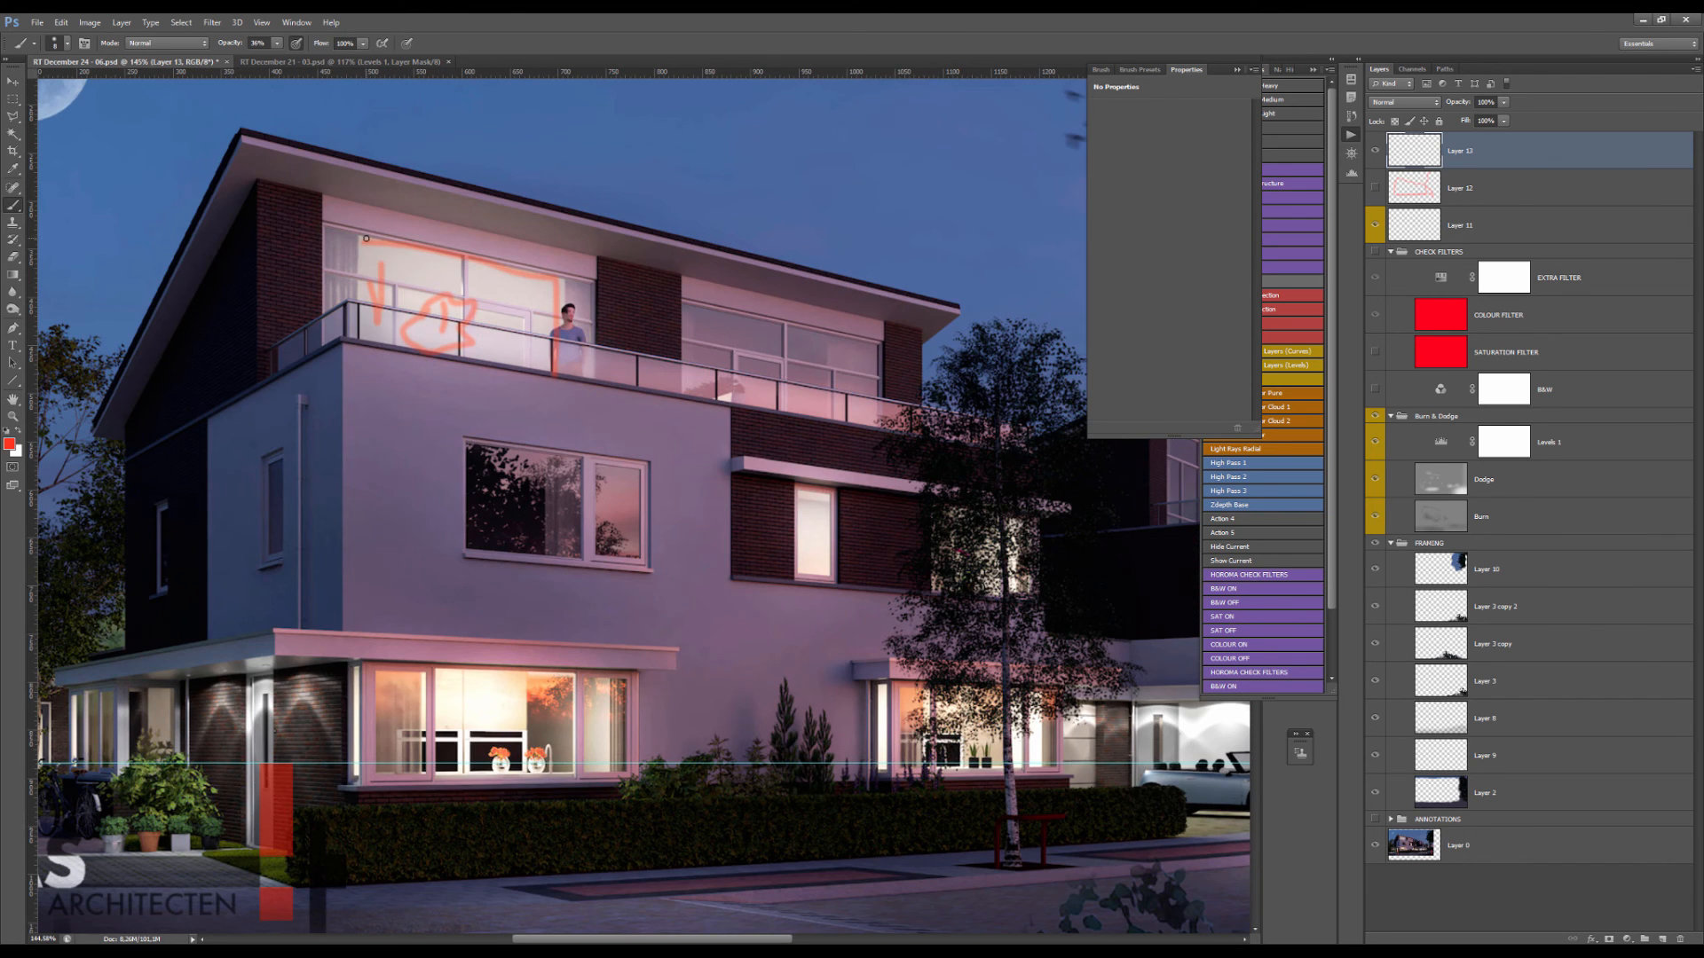
{"action": "mouse_move", "coordinate": [367, 242]}
{"action": "left_mouse_down"}
{"action": "mouse_move", "coordinate": [368, 320]}
{"action": "mouse_move", "coordinate": [364, 245]}
{"action": "mouse_move", "coordinate": [562, 295]}
{"action": "left_mouse_up"}
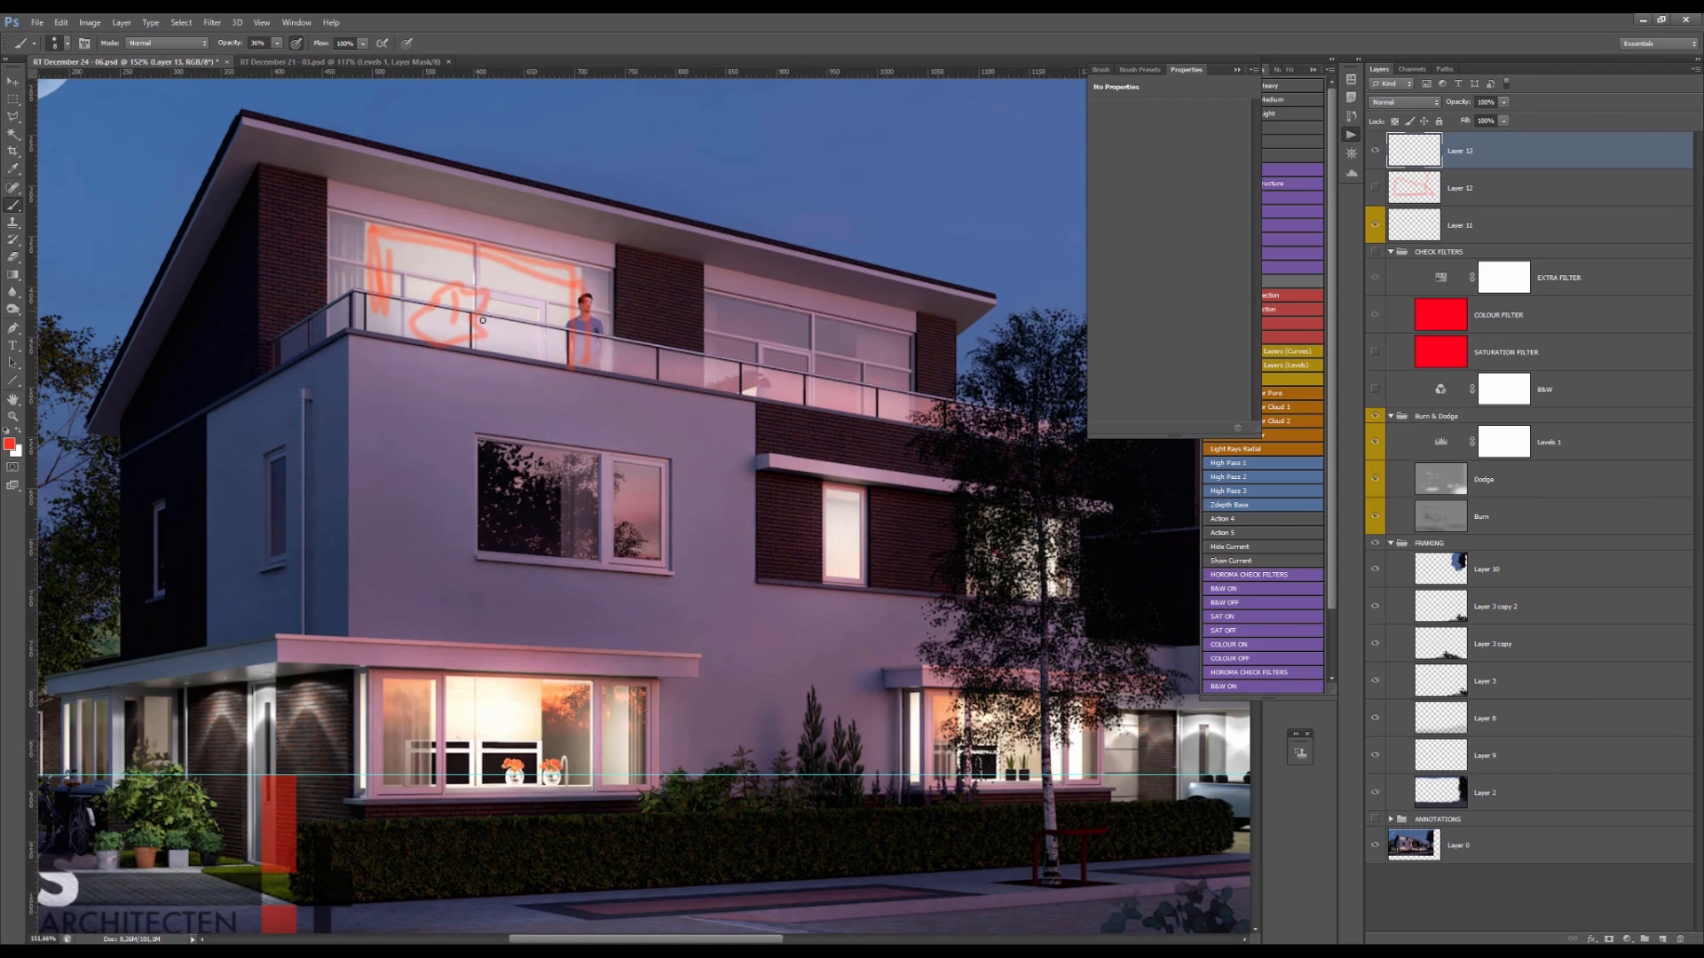
{"action": "mouse_move", "coordinate": [383, 313]}
{"action": "left_mouse_down"}
{"action": "mouse_move", "coordinate": [501, 253]}
{"action": "mouse_move", "coordinate": [607, 278]}
{"action": "mouse_move", "coordinate": [589, 365]}
{"action": "left_mouse_up"}
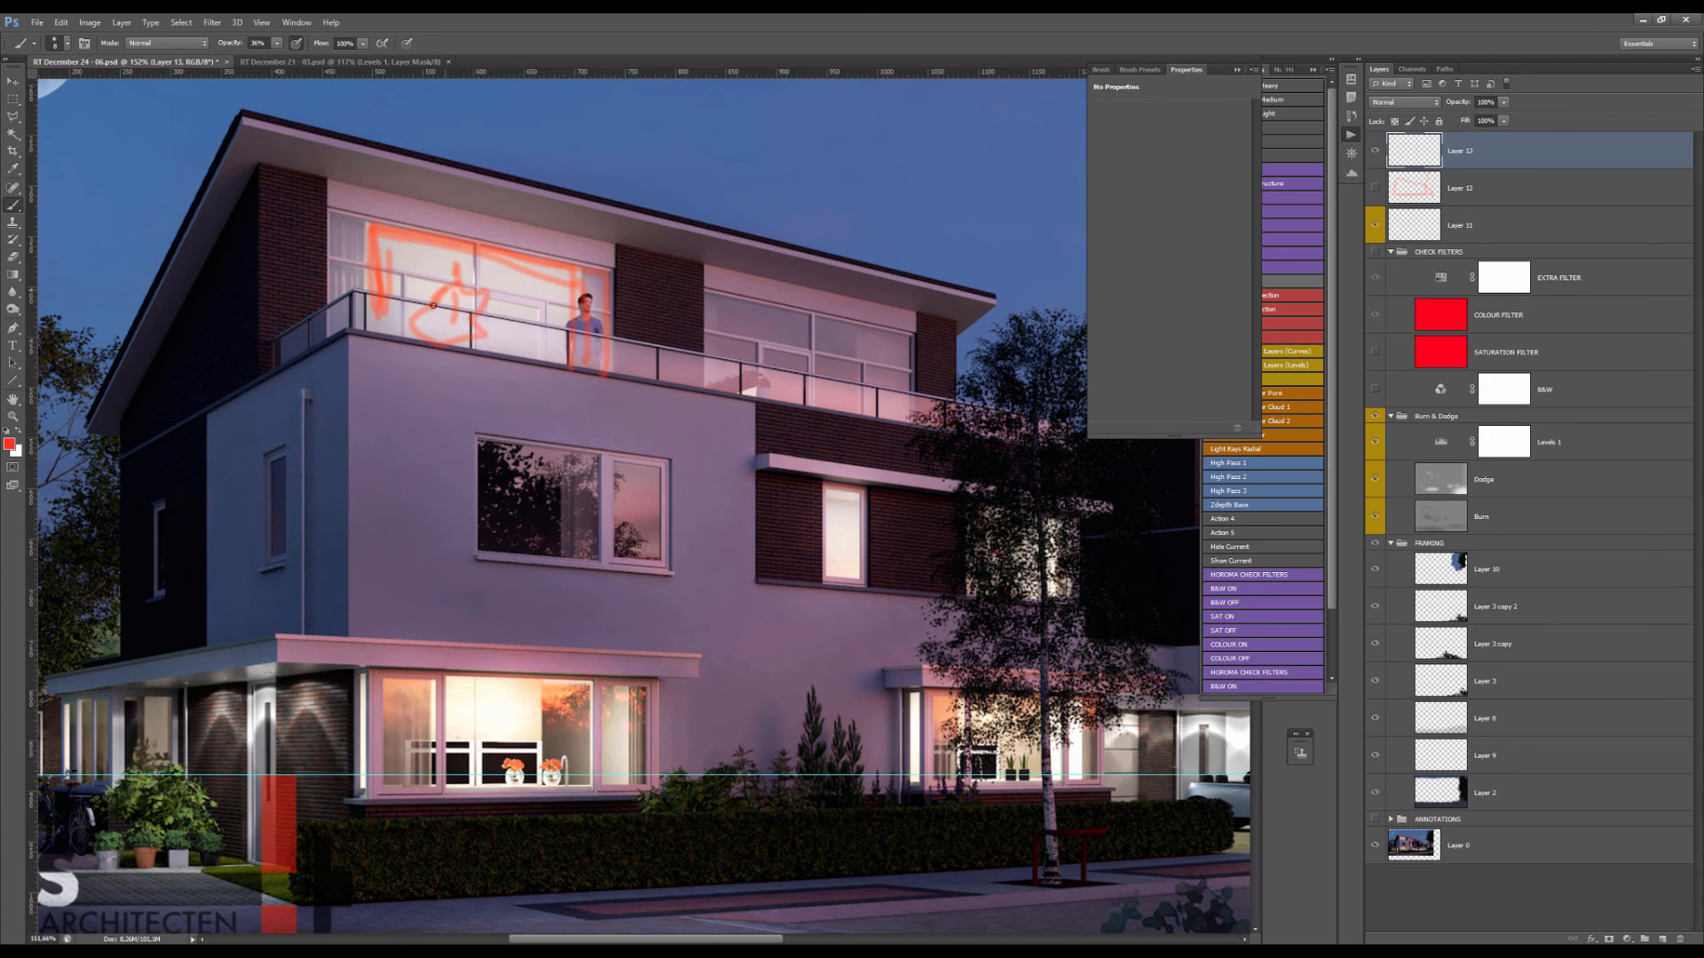
- Sketch a figure's upper body above the red interior shape and add strokes near the base of the top-floor window
{"action": "mouse_move", "coordinate": [450, 332]}
{"action": "left_mouse_down"}
{"action": "mouse_move", "coordinate": [482, 312]}
{"action": "mouse_move", "coordinate": [452, 263]}
{"action": "left_mouse_up"}
{"action": "scroll", "coordinate": [453, 265], "scroll_direction": "down", "scroll_amount": 3}
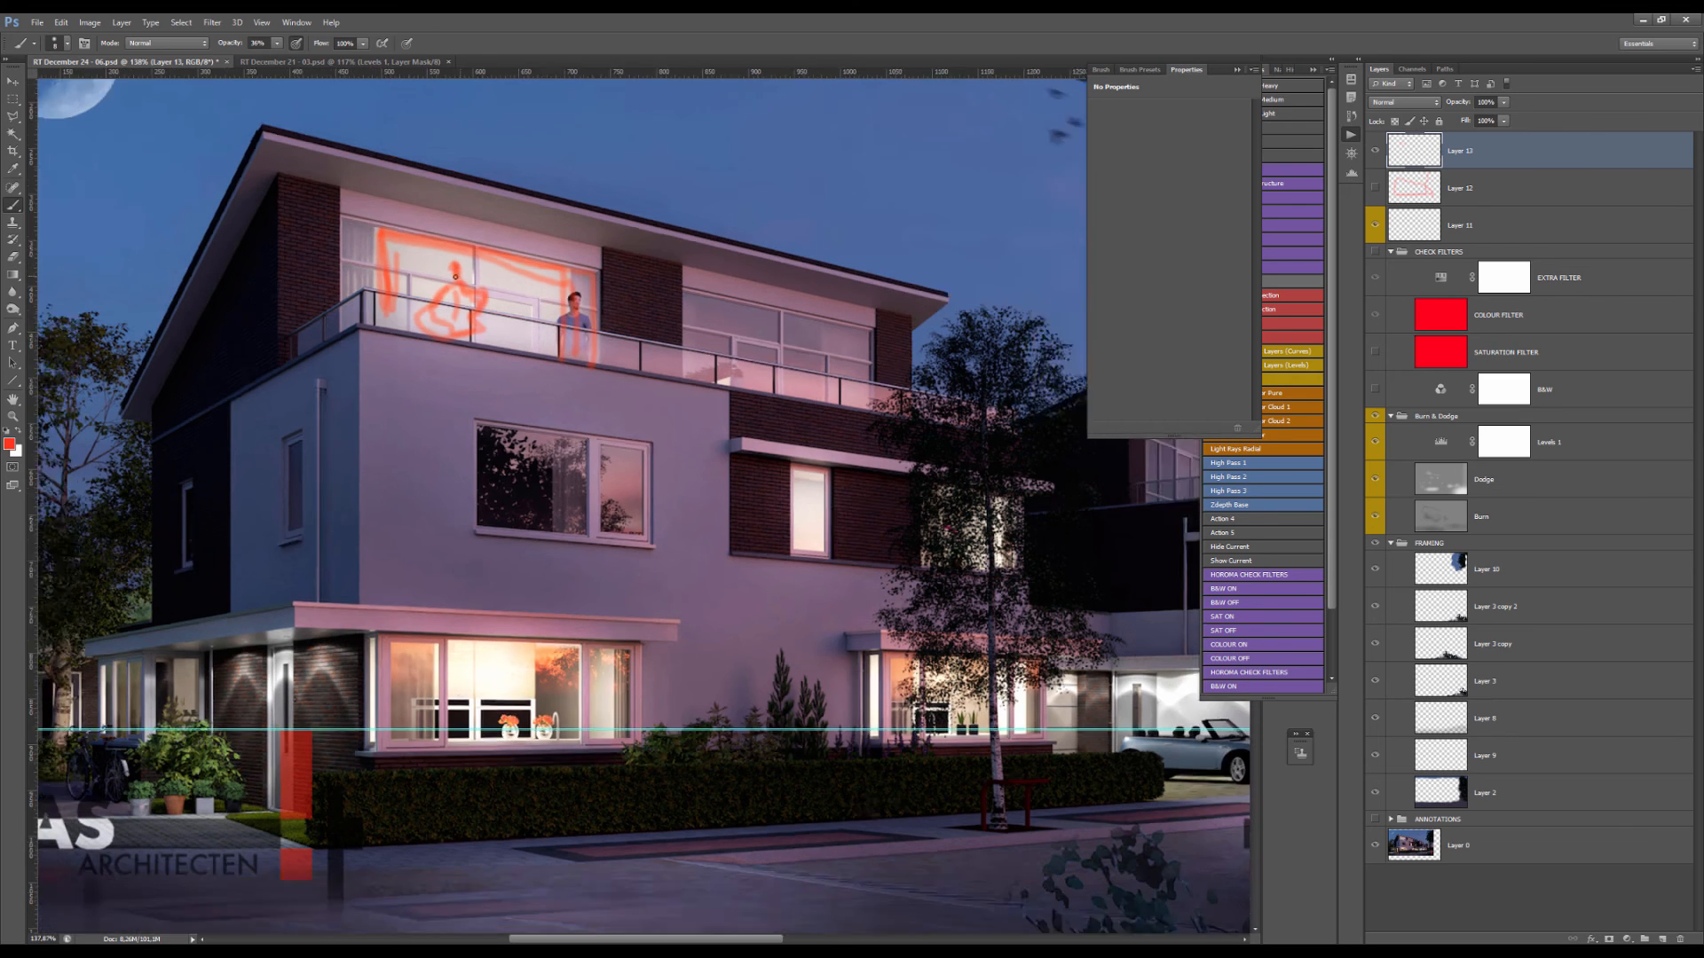
{"action": "scroll", "coordinate": [524, 296], "scroll_direction": "up", "scroll_amount": 2}
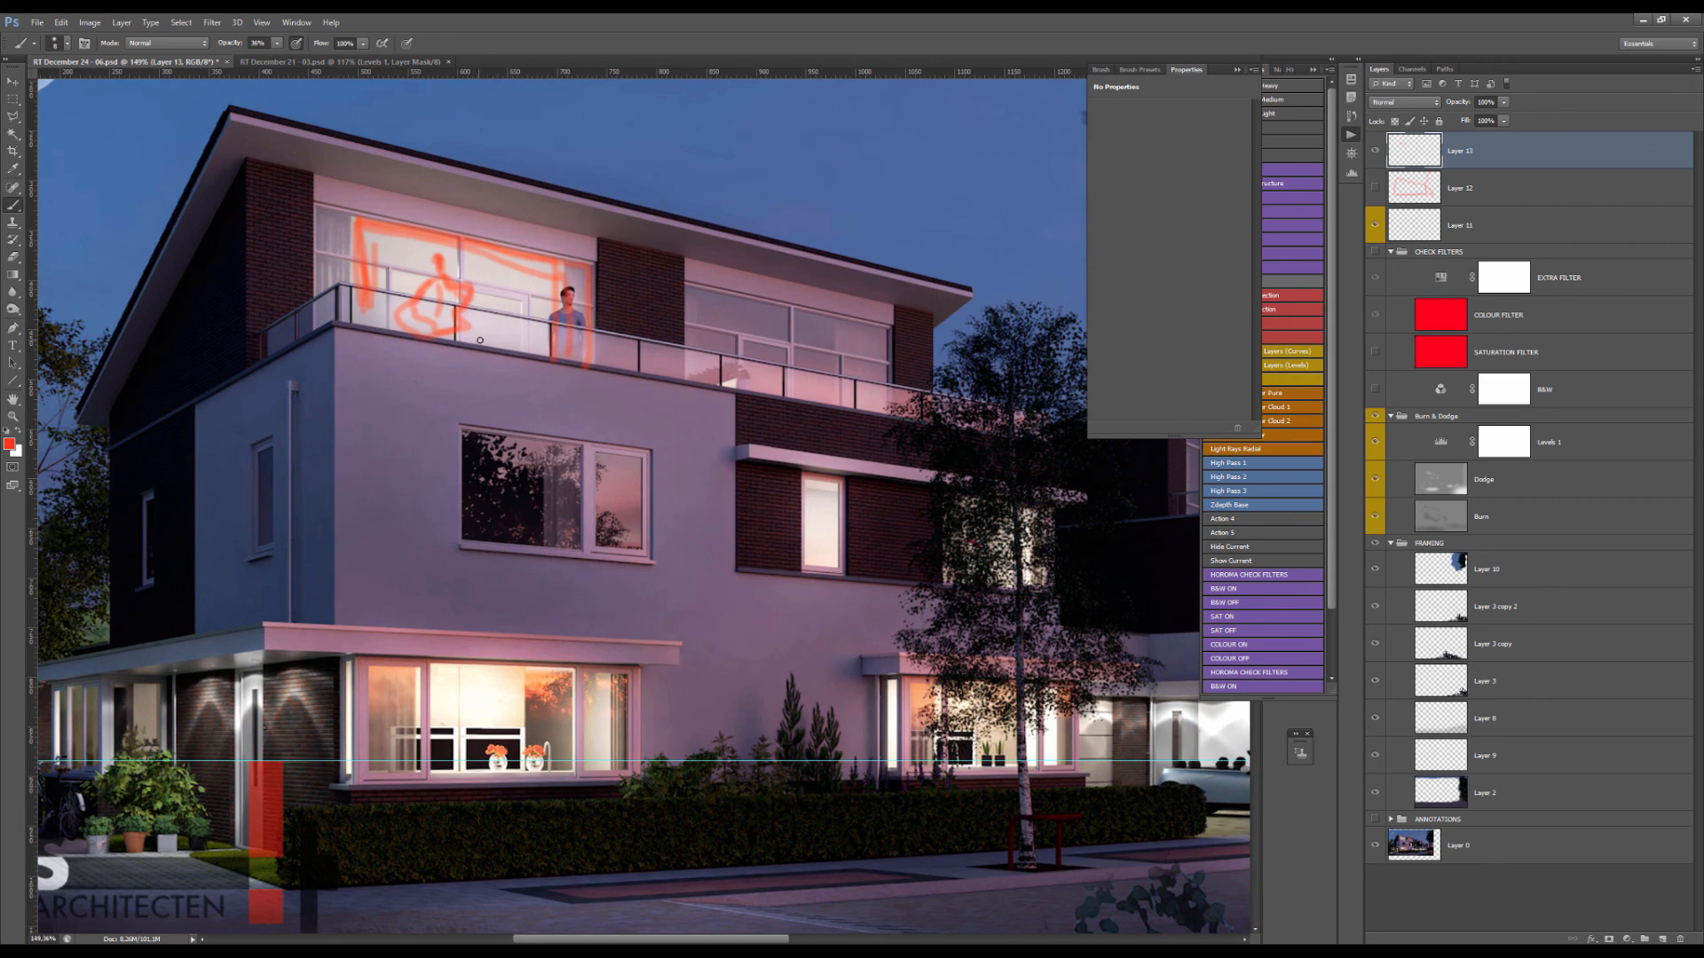
{"action": "left_click_drag", "start_coordinate": [500, 346], "coordinate": [538, 350]}
{"action": "scroll", "coordinate": [531, 323], "scroll_direction": "down", "scroll_amount": 2}
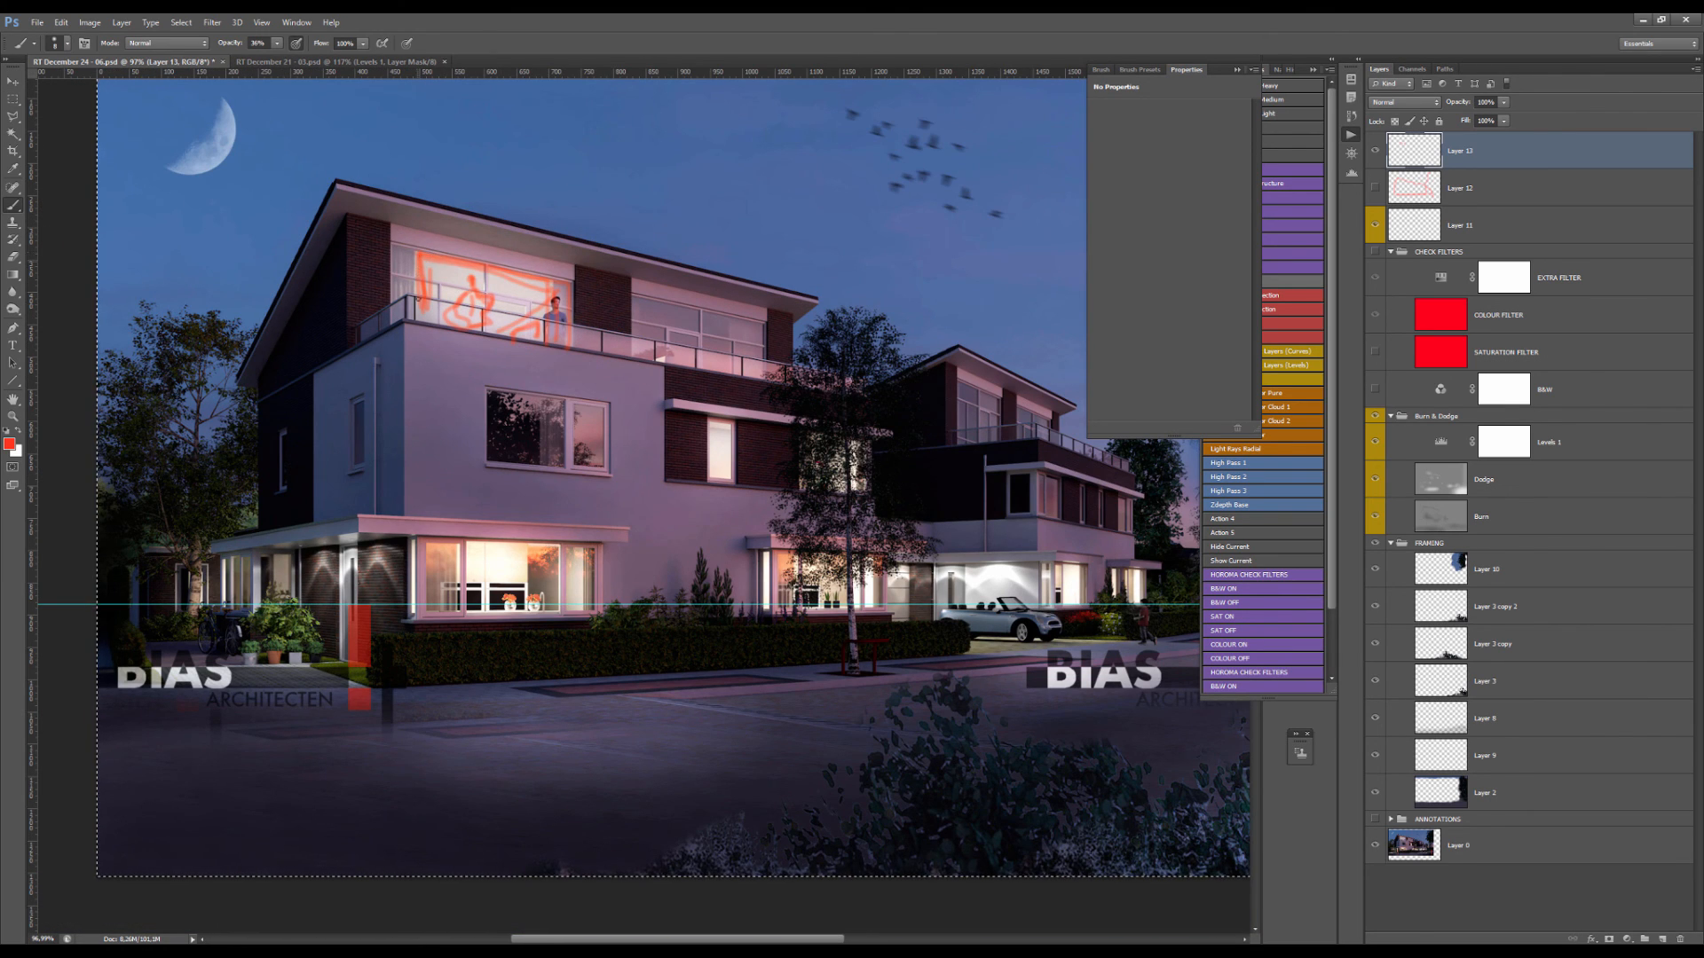
- Retrace the red outline along the top-floor window with further brush strokes to strengthen it
{"action": "mouse_move", "coordinate": [418, 258]}
{"action": "left_mouse_down"}
{"action": "mouse_move", "coordinate": [421, 309]}
{"action": "mouse_move", "coordinate": [557, 288]}
{"action": "left_mouse_up"}
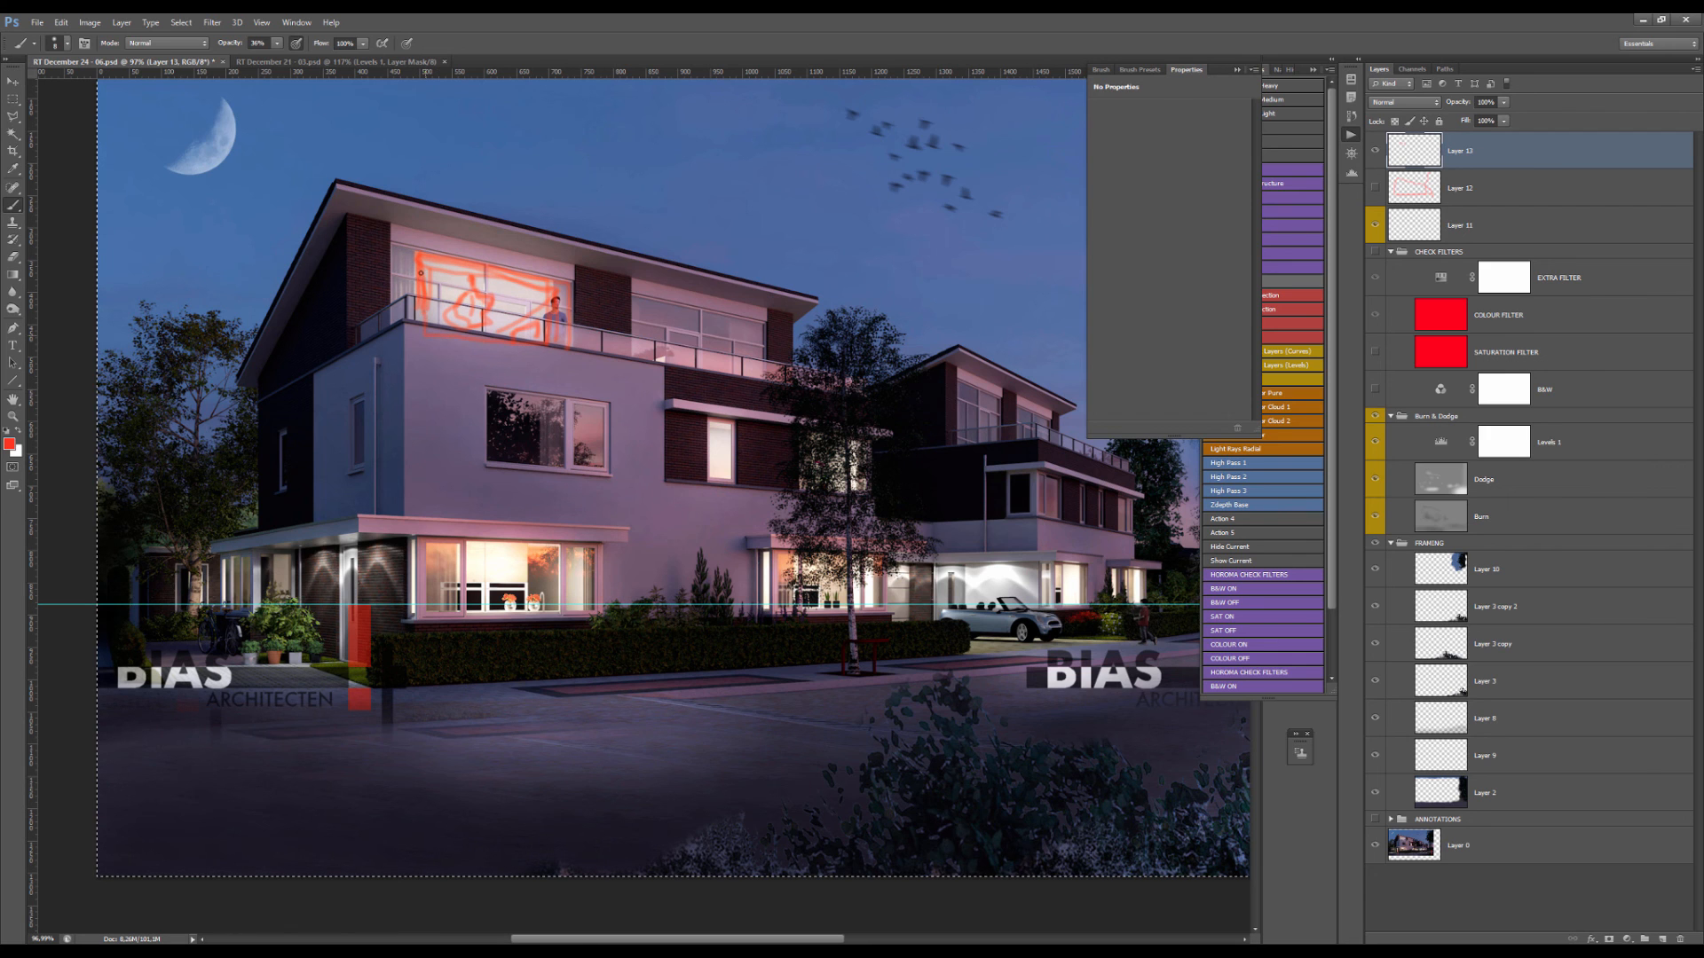
{"action": "scroll", "coordinate": [489, 301], "scroll_direction": "up", "scroll_amount": 1}
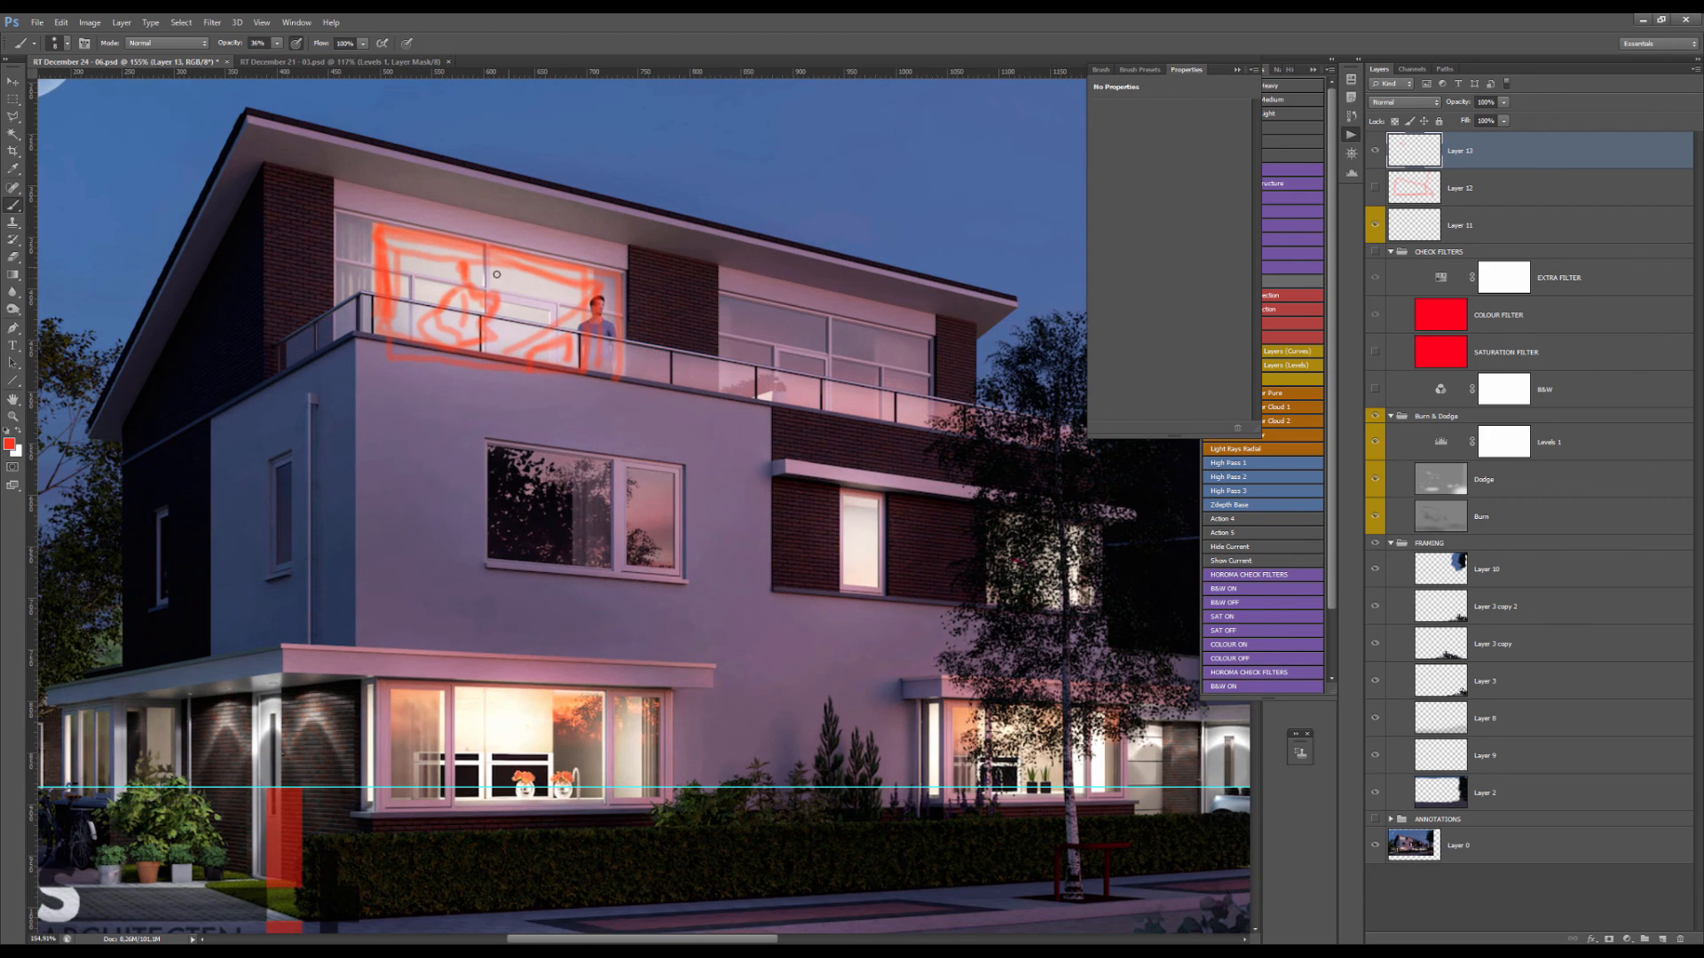
{"action": "scroll", "coordinate": [455, 293], "scroll_direction": "up", "scroll_amount": 1}
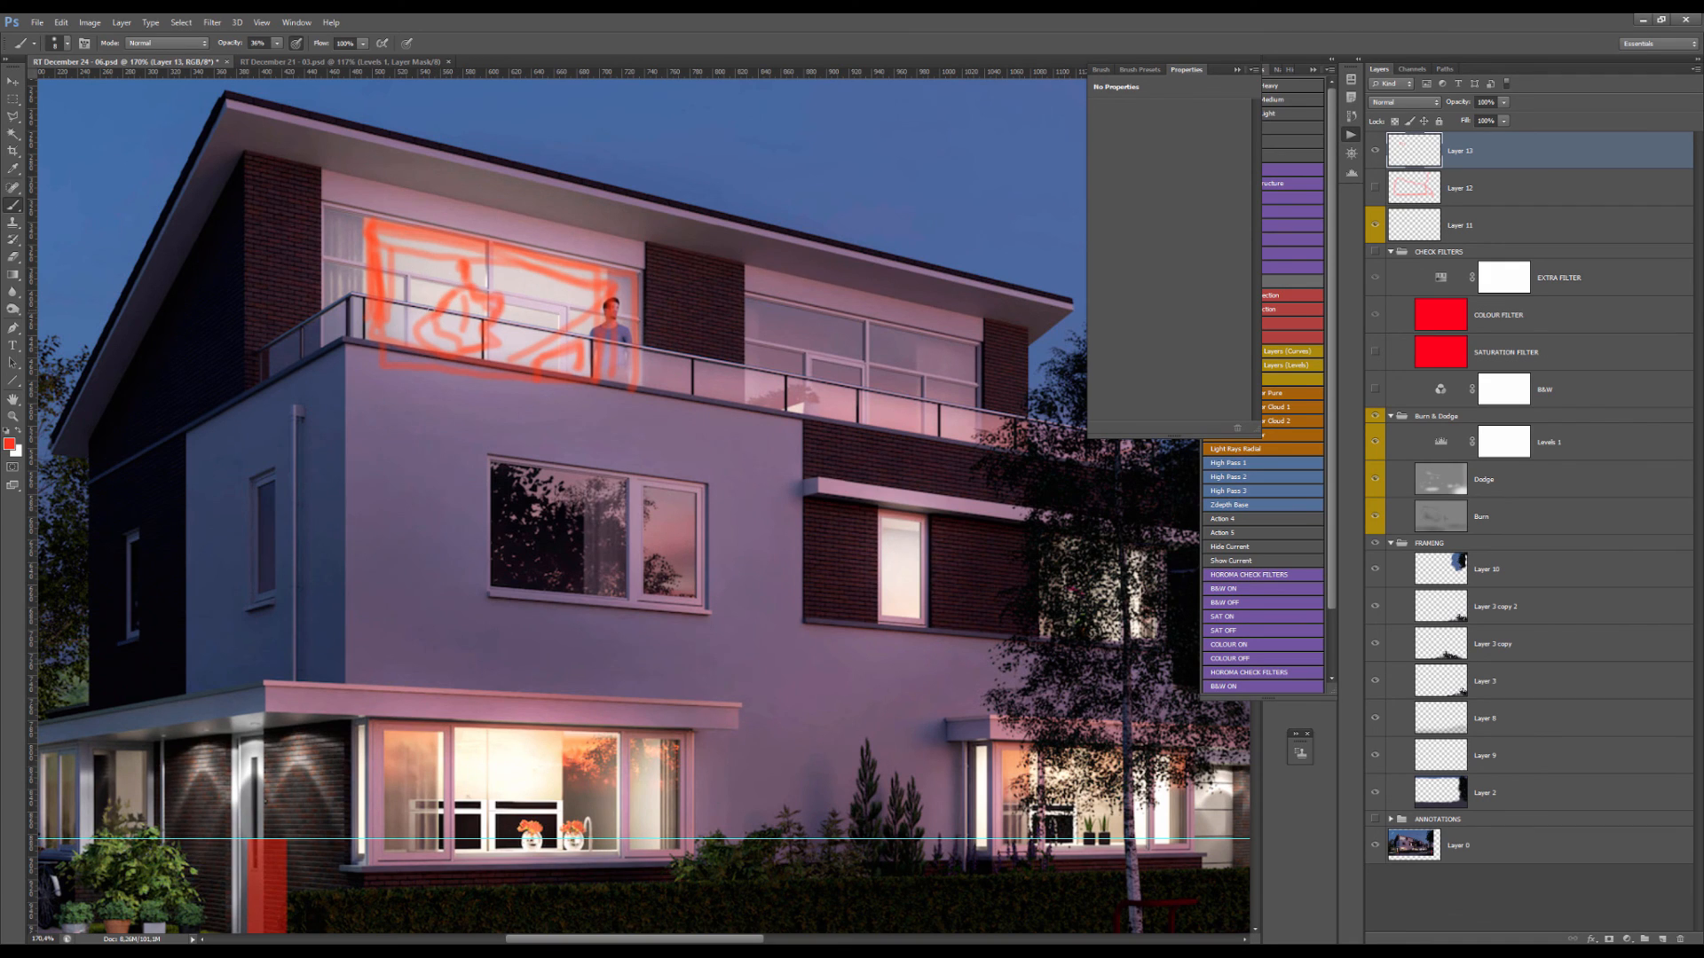
- Sketch red curved lines behind the balcony glass and a red line along the upper edge of the lit top-floor window
{"action": "mouse_move", "coordinate": [406, 296]}
{"action": "left_mouse_down"}
{"action": "mouse_move", "coordinate": [441, 335]}
{"action": "mouse_move", "coordinate": [414, 301]}
{"action": "mouse_move", "coordinate": [454, 300]}
{"action": "mouse_move", "coordinate": [445, 335]}
{"action": "mouse_move", "coordinate": [417, 283]}
{"action": "mouse_move", "coordinate": [484, 354]}
{"action": "mouse_move", "coordinate": [447, 304]}
{"action": "mouse_move", "coordinate": [472, 278]}
{"action": "mouse_move", "coordinate": [497, 350]}
{"action": "left_mouse_up"}
{"action": "mouse_move", "coordinate": [417, 266]}
{"action": "left_mouse_down"}
{"action": "mouse_move", "coordinate": [507, 305]}
{"action": "mouse_move", "coordinate": [501, 355]}
{"action": "left_mouse_up"}
{"action": "left_click_drag", "start_coordinate": [405, 306], "coordinate": [452, 346]}
{"action": "mouse_move", "coordinate": [407, 277]}
{"action": "left_mouse_down"}
{"action": "mouse_move", "coordinate": [486, 302]}
{"action": "mouse_move", "coordinate": [481, 358]}
{"action": "left_mouse_up"}
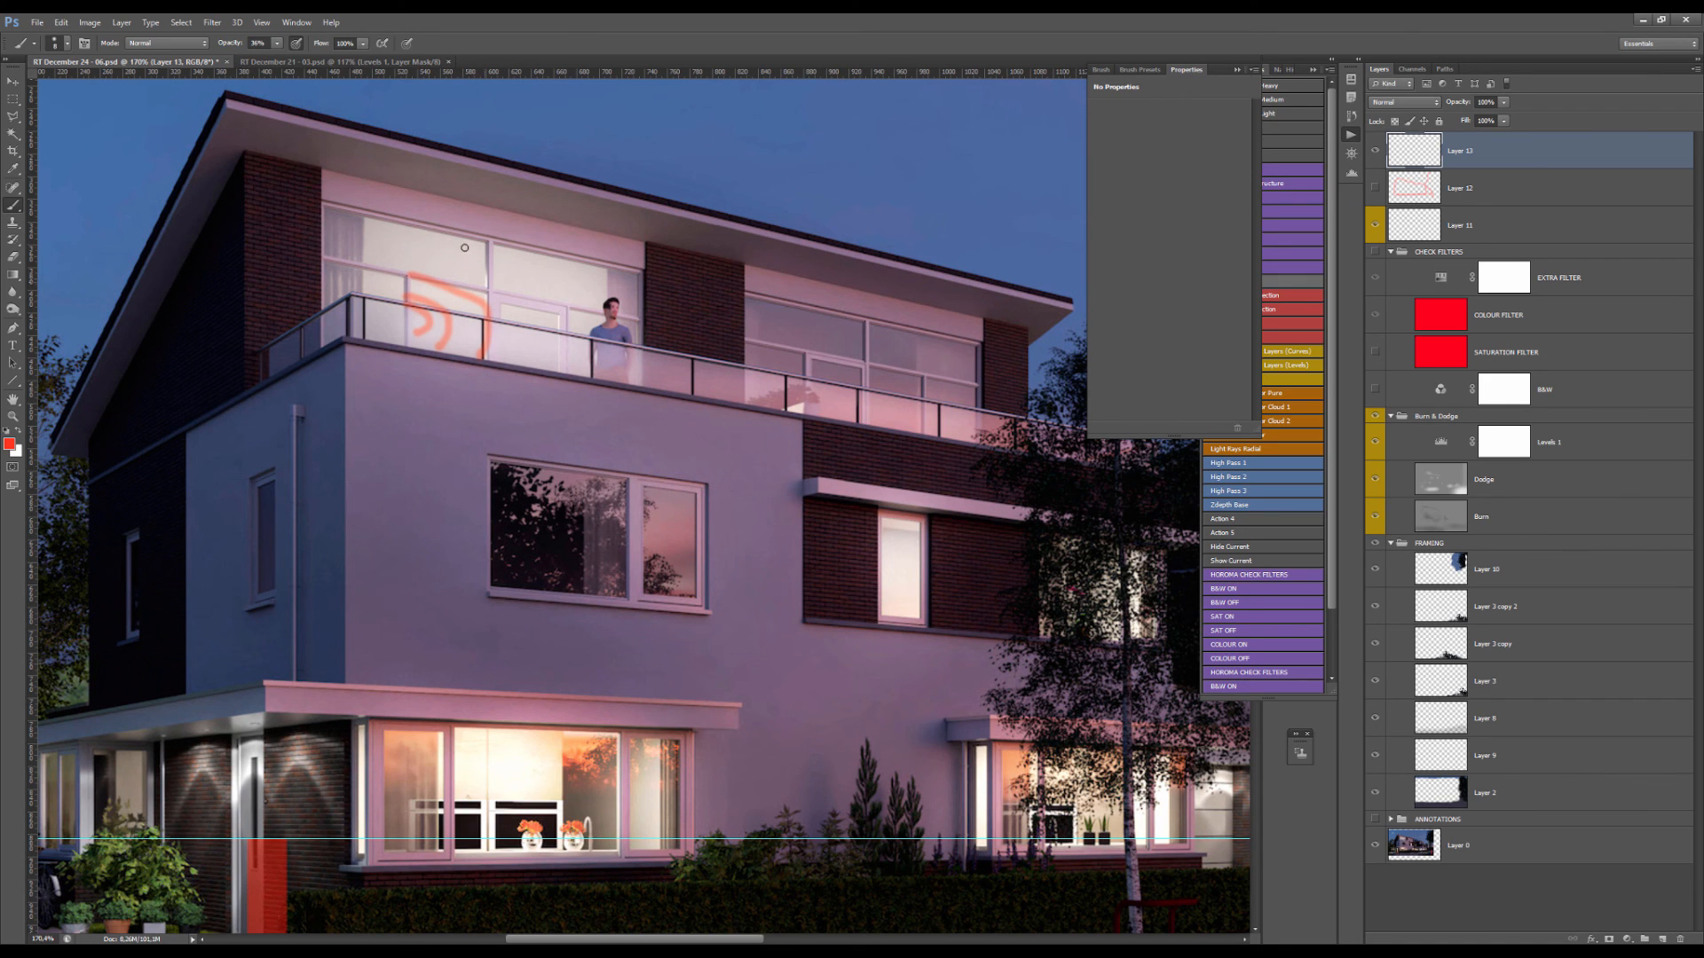
{"action": "left_click_drag", "start_coordinate": [488, 246], "coordinate": [401, 232]}
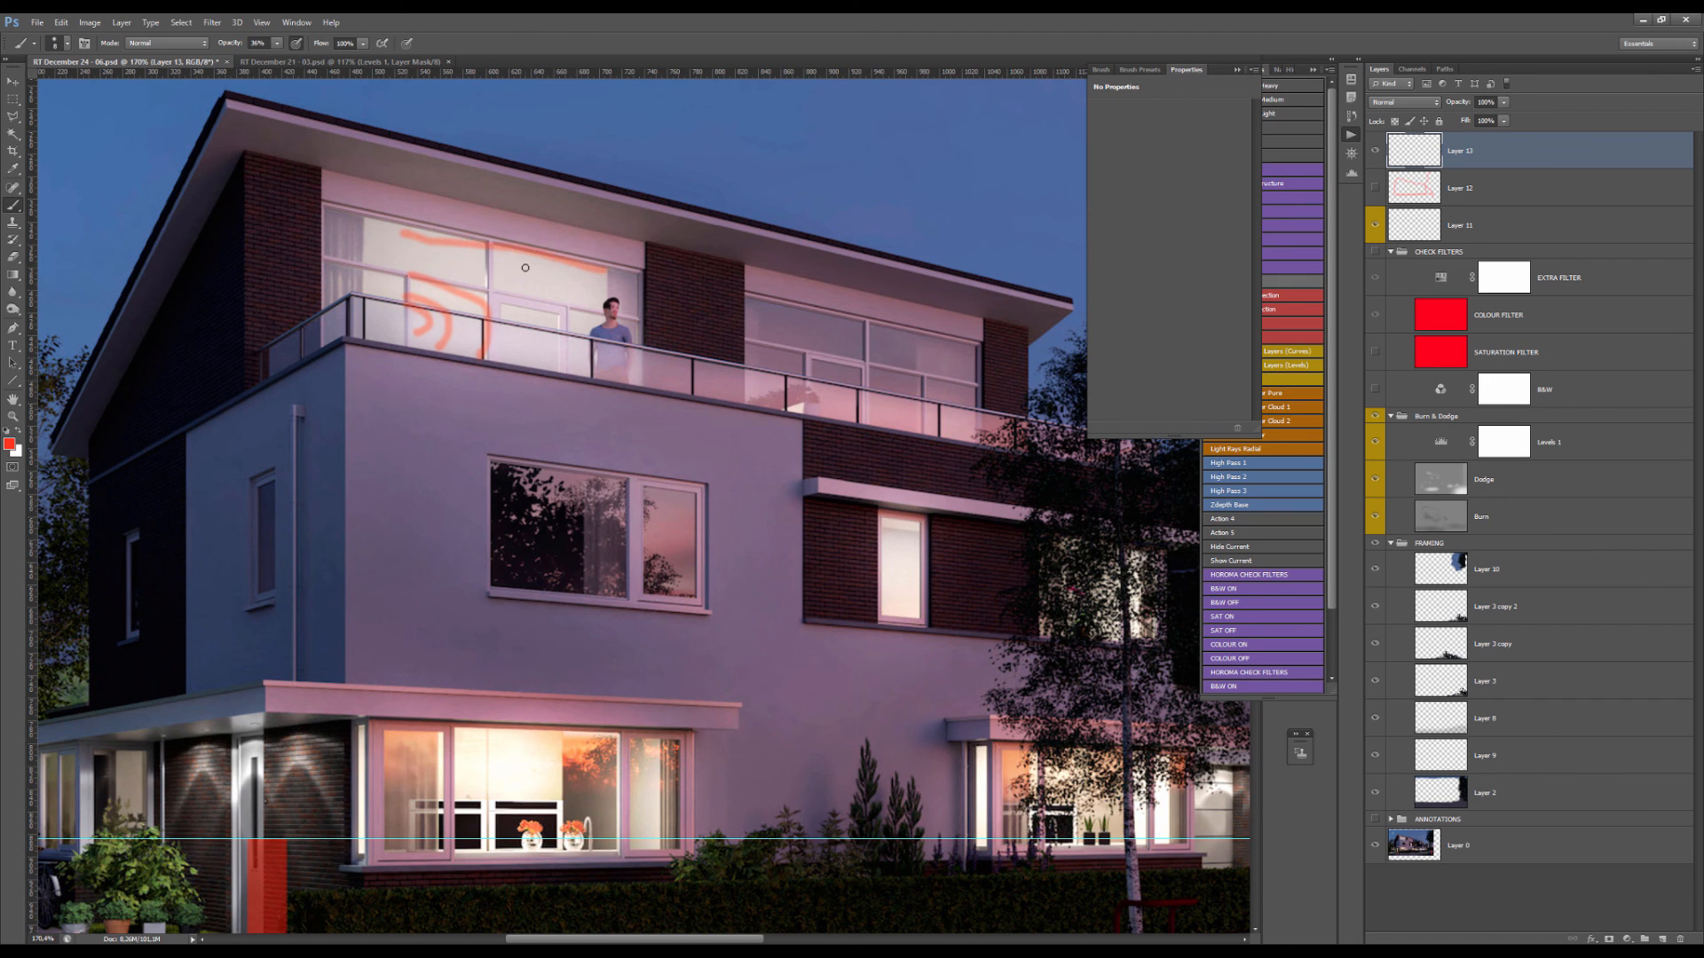
- Clear the remaining red sketch from Layer 13 and show the whole image
{"action": "scroll", "coordinate": [523, 271], "scroll_direction": "down", "scroll_amount": 6}
{"action": "key", "text": "ctrl+a"}
{"action": "key", "text": "Delete"}
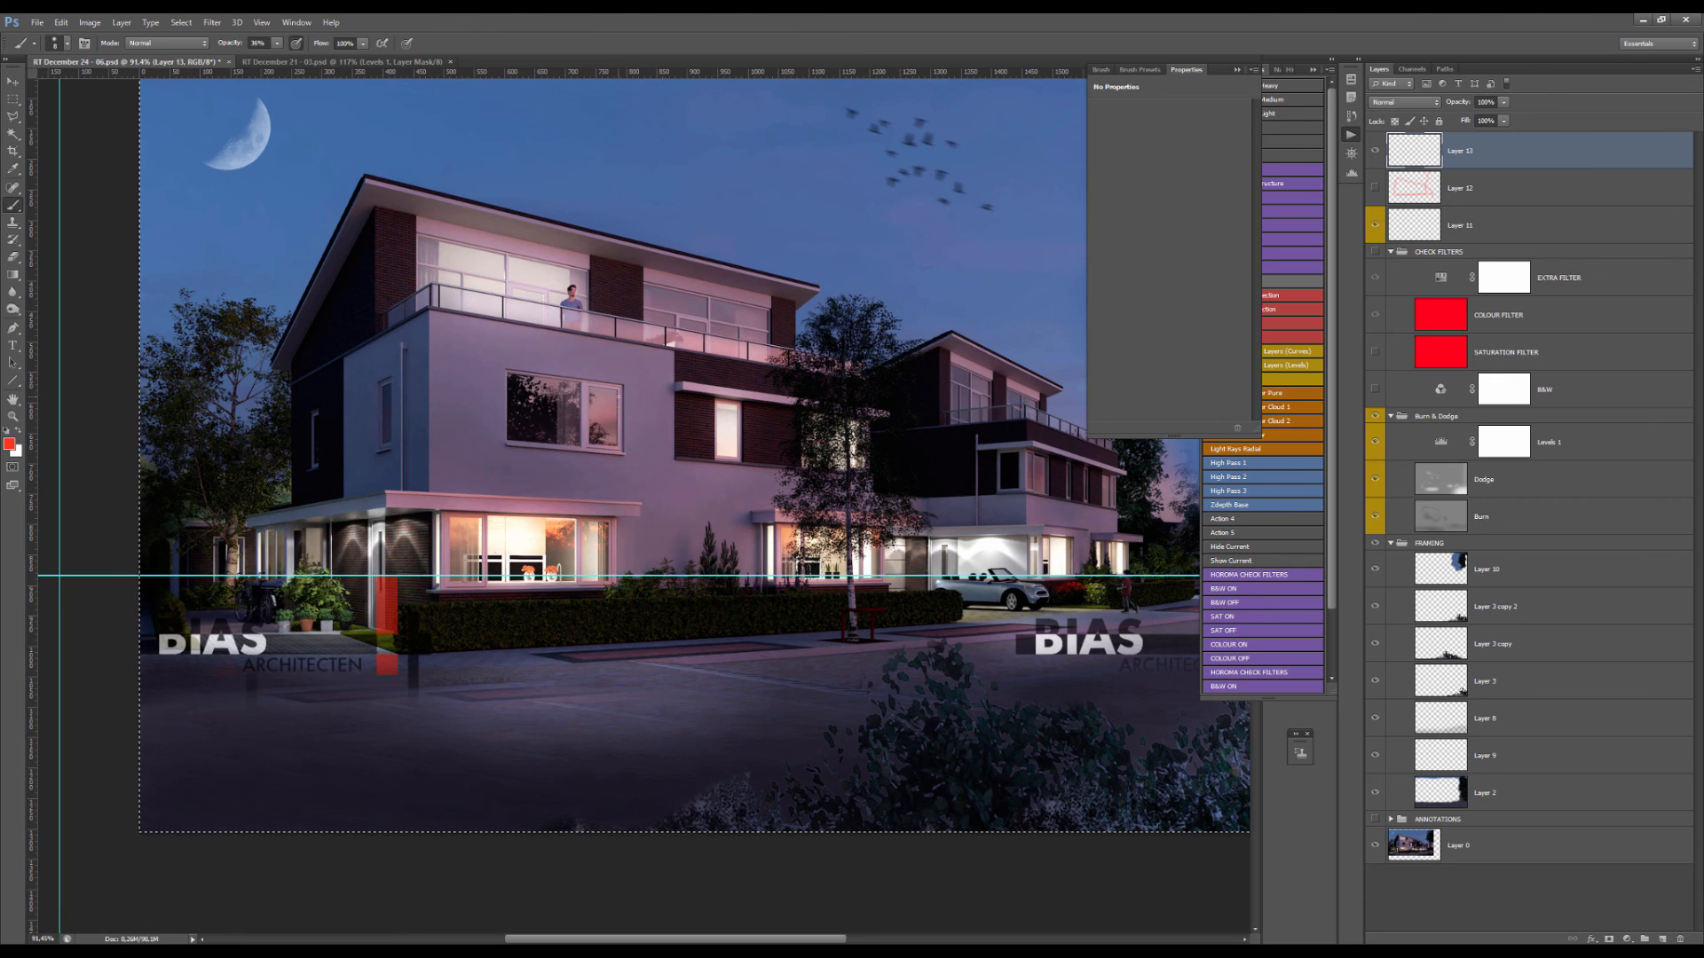
{"action": "scroll", "coordinate": [511, 282], "scroll_direction": "down", "scroll_amount": 3}
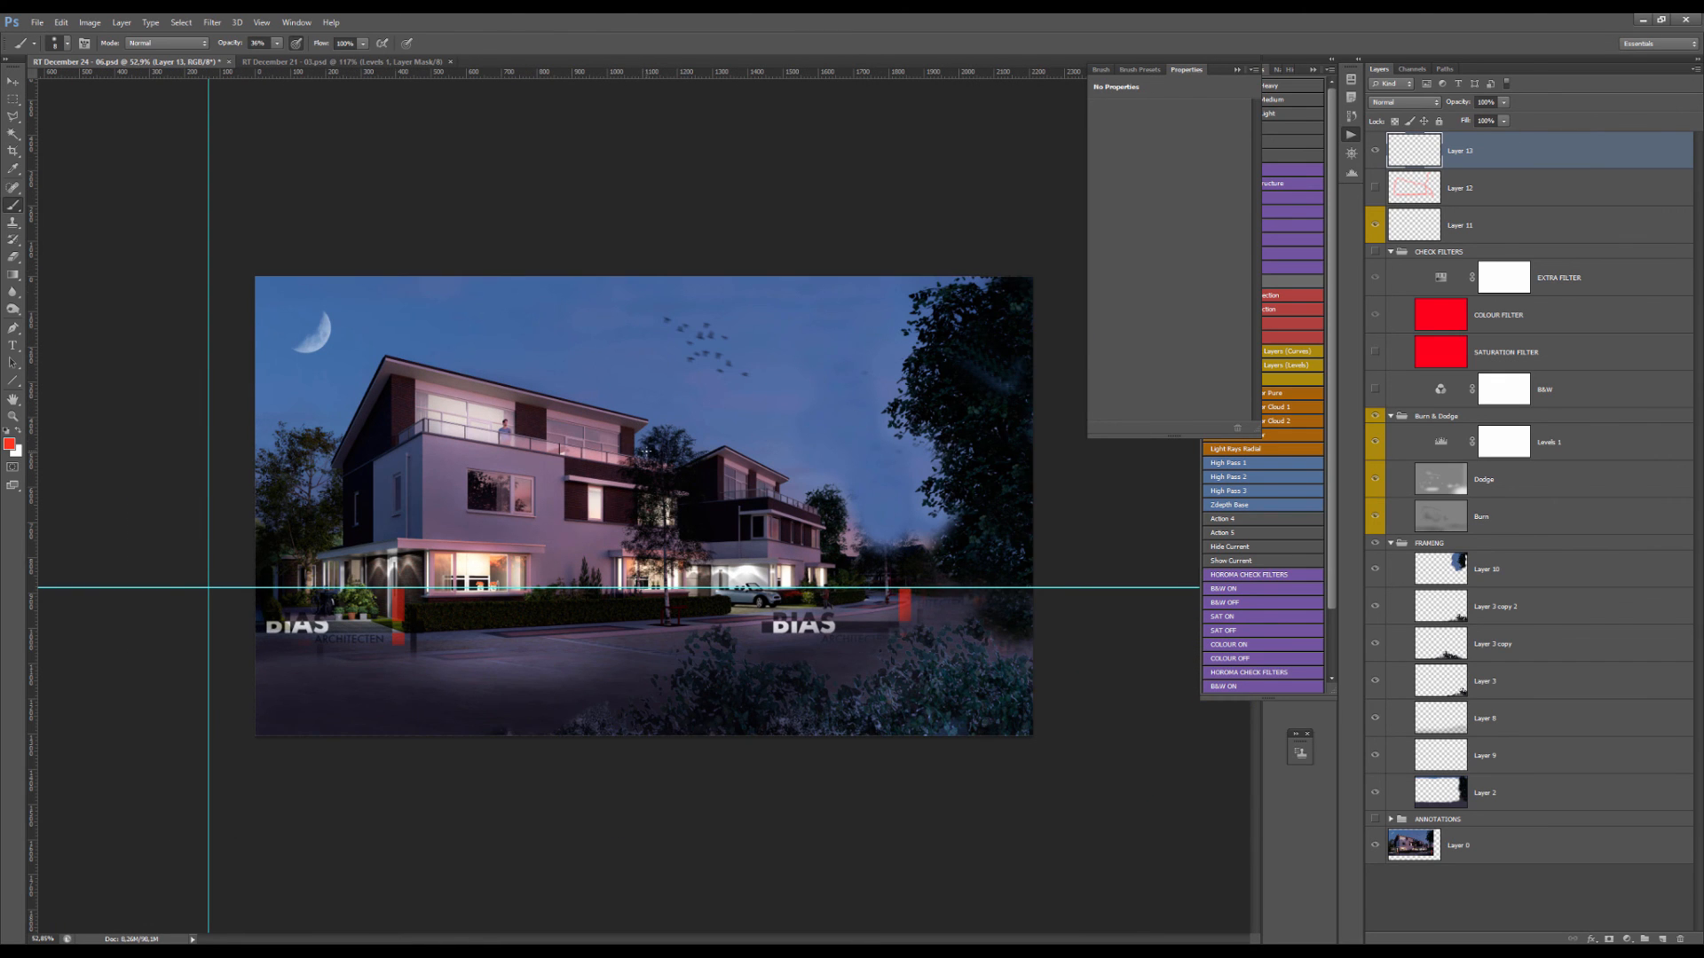
{"action": "scroll", "coordinate": [645, 460], "scroll_direction": "up", "scroll_amount": 2}
{"action": "scroll", "coordinate": [629, 470], "scroll_direction": "down", "scroll_amount": 1}
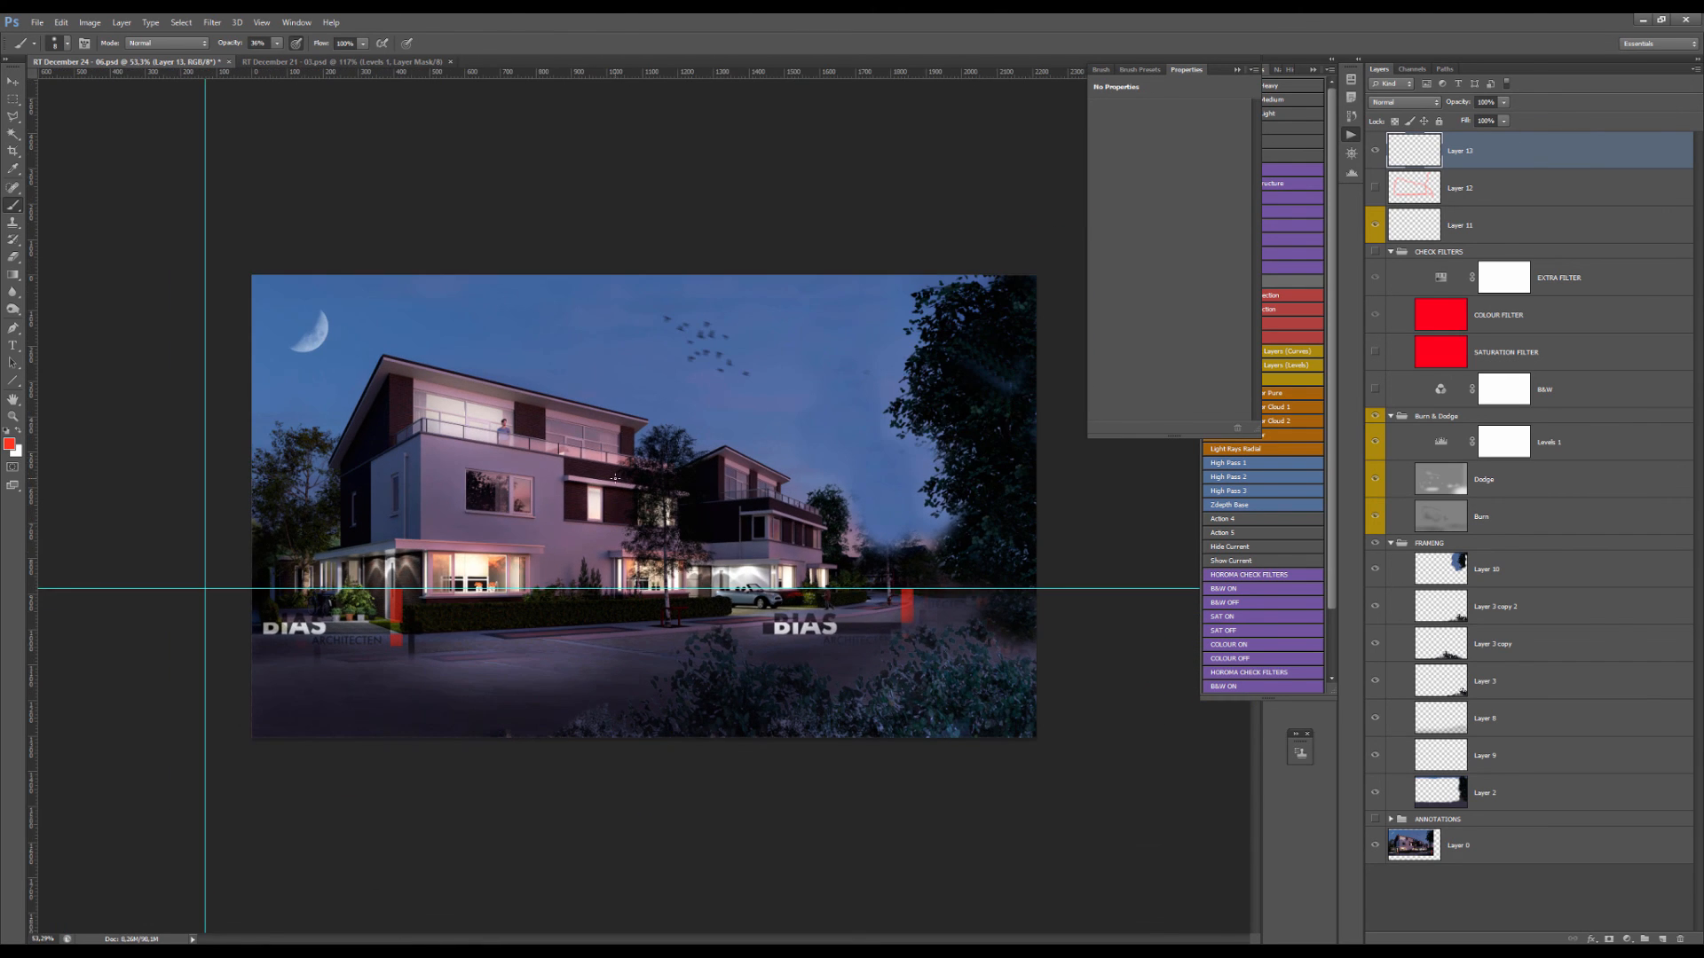